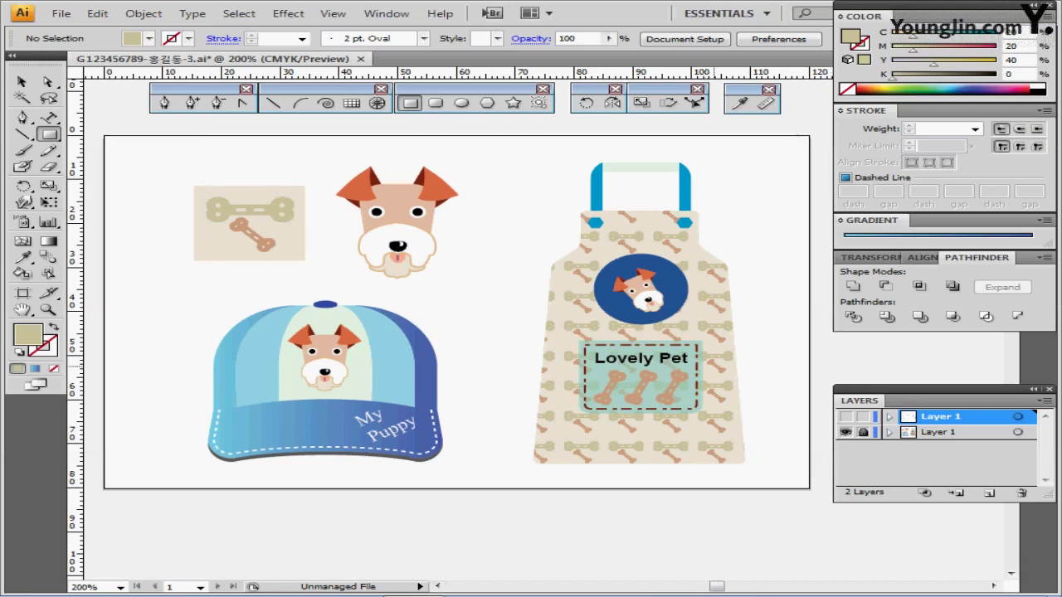
- Hide the finished-artwork reference layer, show the drawing layer instead and display the guides
{"action": "left_click", "coordinate": [845, 432]}
{"action": "left_click", "coordinate": [845, 417]}
{"action": "key", "text": "ctrl+y"}
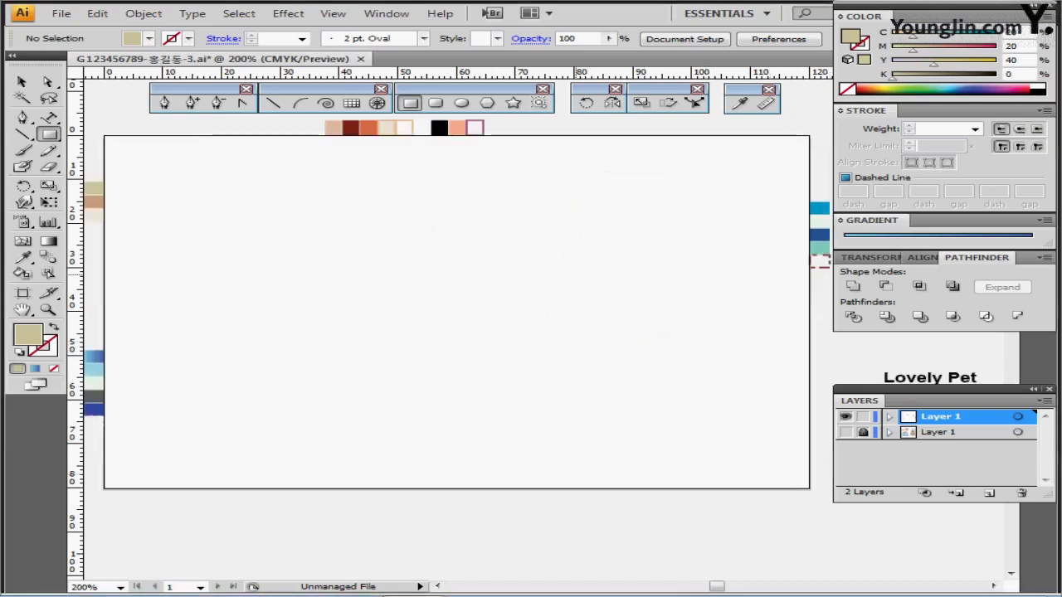
{"action": "key", "text": "ctrl+semicolon"}
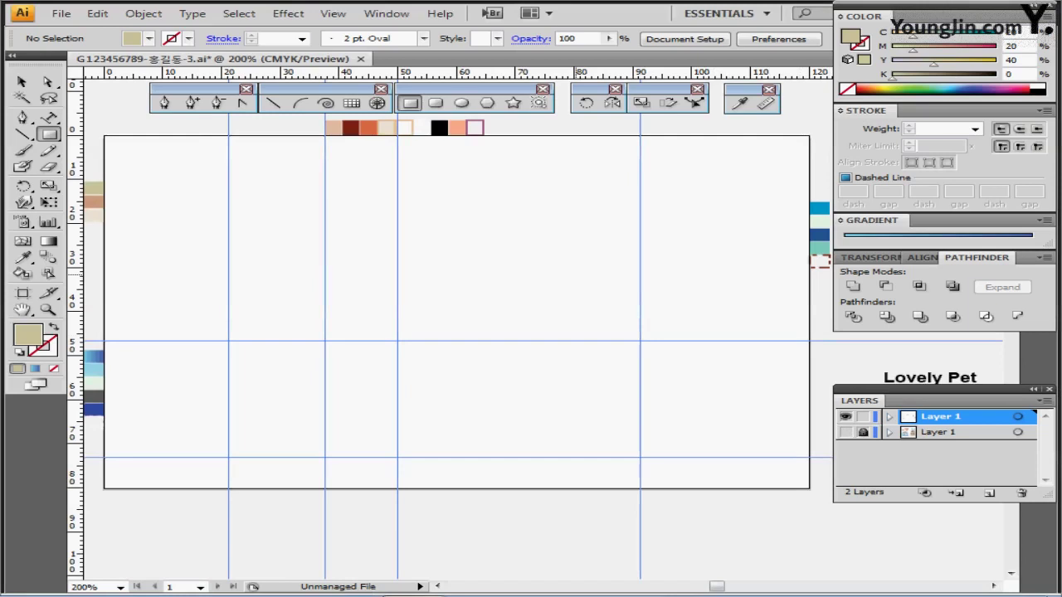
- Create a beige rectangle 8 mm wide and 2.5 mm high in the upper-left area of the artboard
{"action": "key", "text": "ctrl+equal"}
{"action": "key", "text": "ctrl+equal"}
{"action": "key", "text": "ctrl+equal"}
{"action": "left_click_drag", "start_coordinate": [500, 141], "coordinate": [885, 533]}
{"action": "left_click_drag", "start_coordinate": [249, 365], "coordinate": [788, 356]}
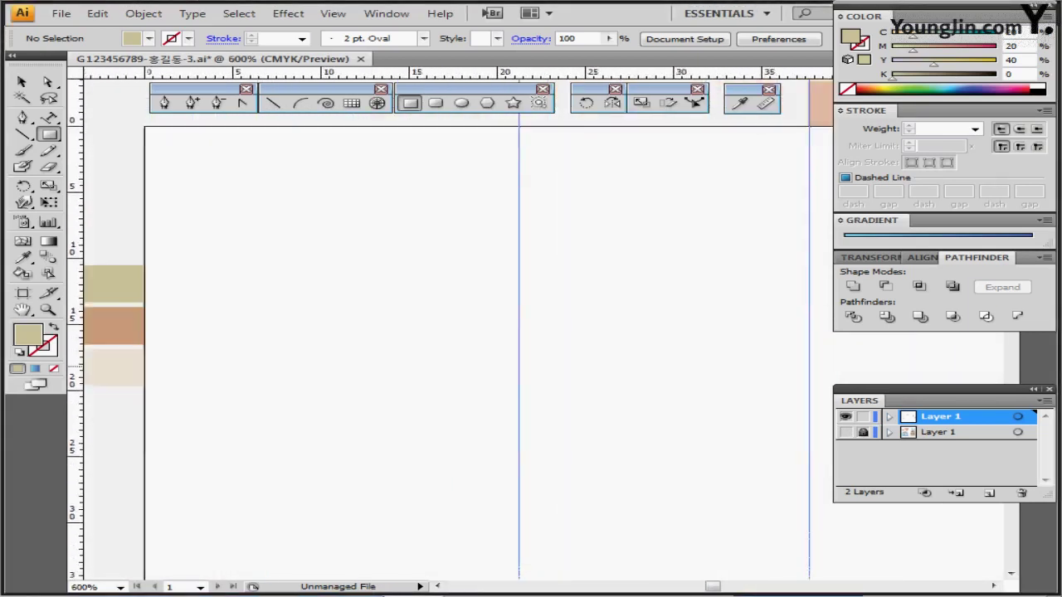
{"action": "left_click_drag", "start_coordinate": [624, 367], "coordinate": [415, 291]}
{"action": "key", "text": "ctrl+minus"}
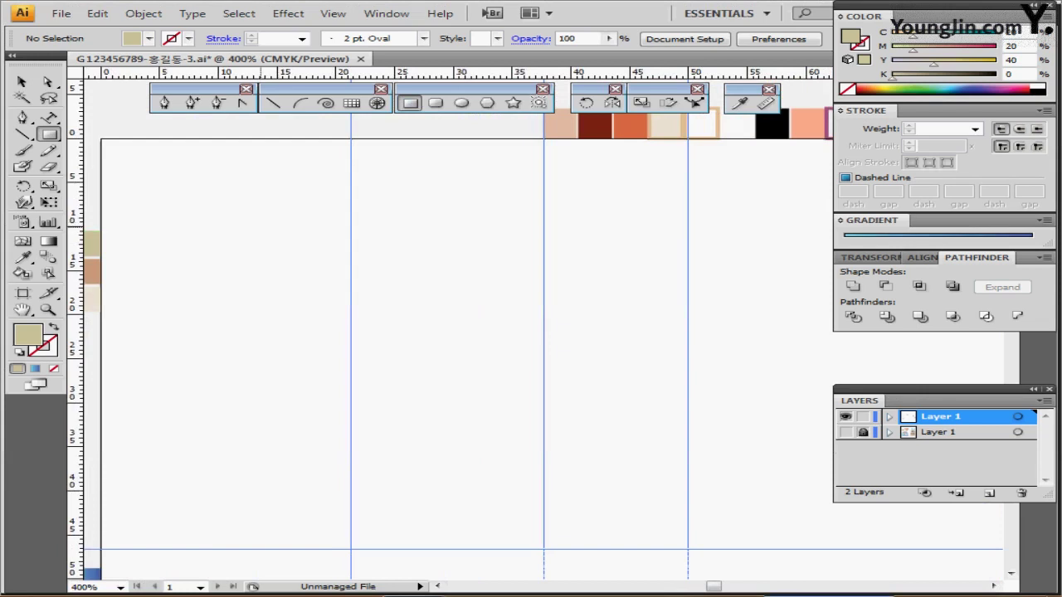
{"action": "left_click", "coordinate": [264, 231]}
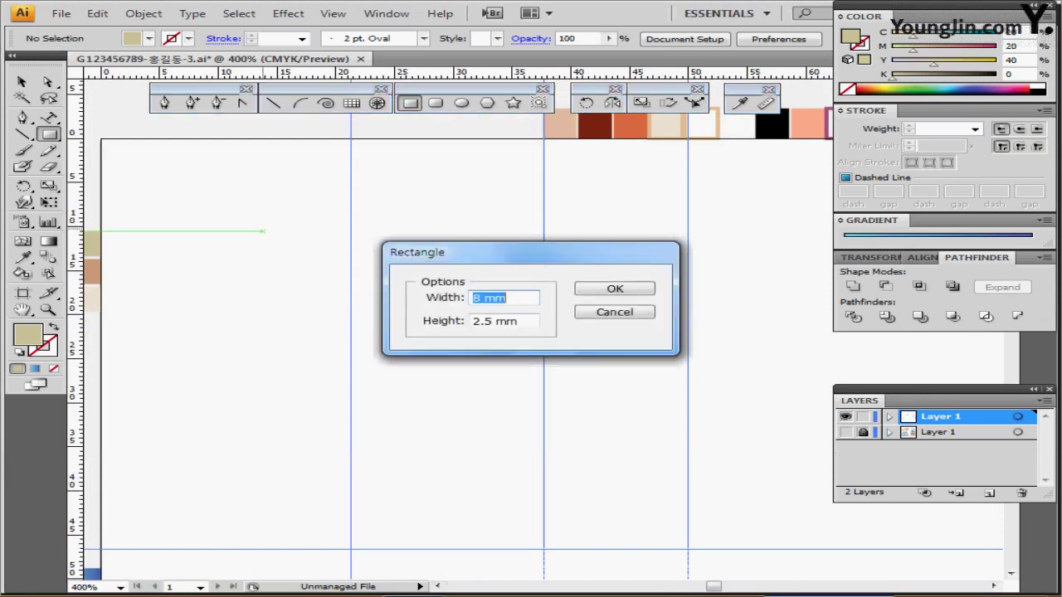
{"action": "key", "text": "Tab"}
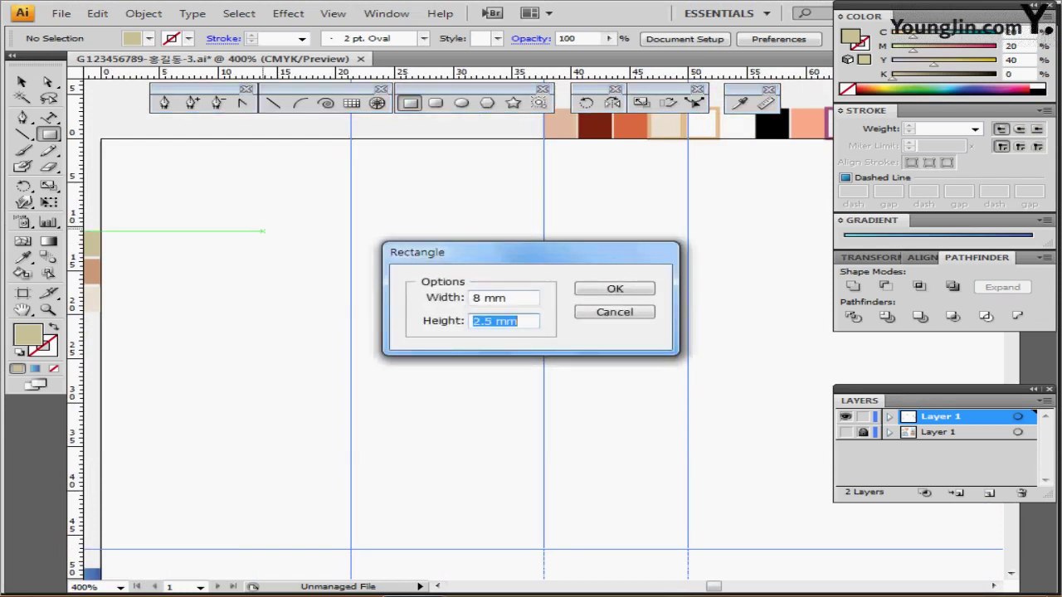
{"action": "key", "text": "Return"}
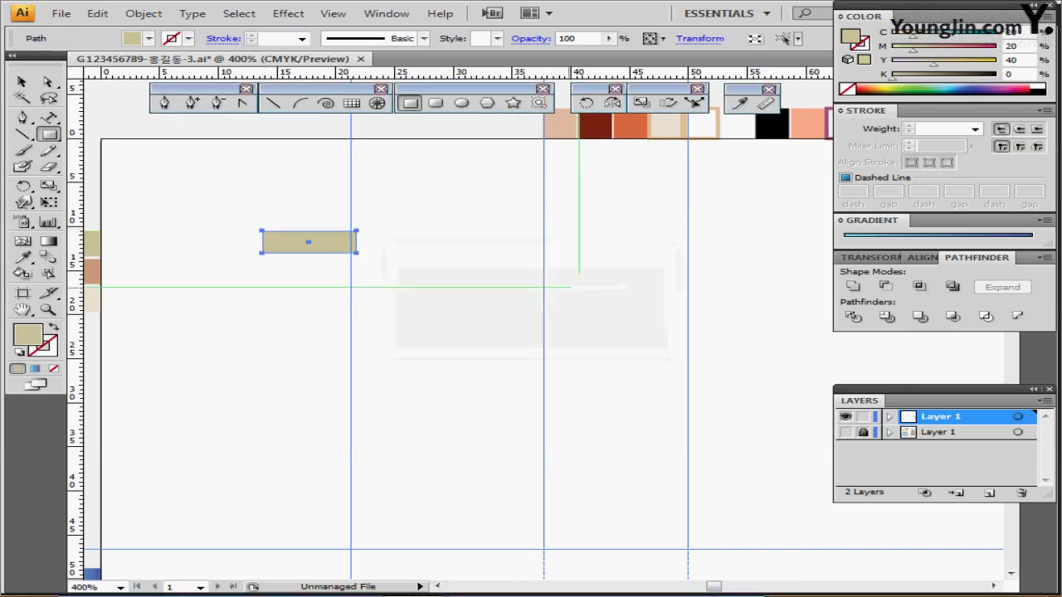
- Show the reference layer as outlines and move the rectangle onto the shaft of the large bone
{"action": "left_click_drag", "start_coordinate": [310, 237], "coordinate": [420, 277]}
{"action": "key", "text": "ctrl+y"}
{"action": "scroll", "coordinate": [426, 324], "scroll_direction": "up", "scroll_amount": 2}
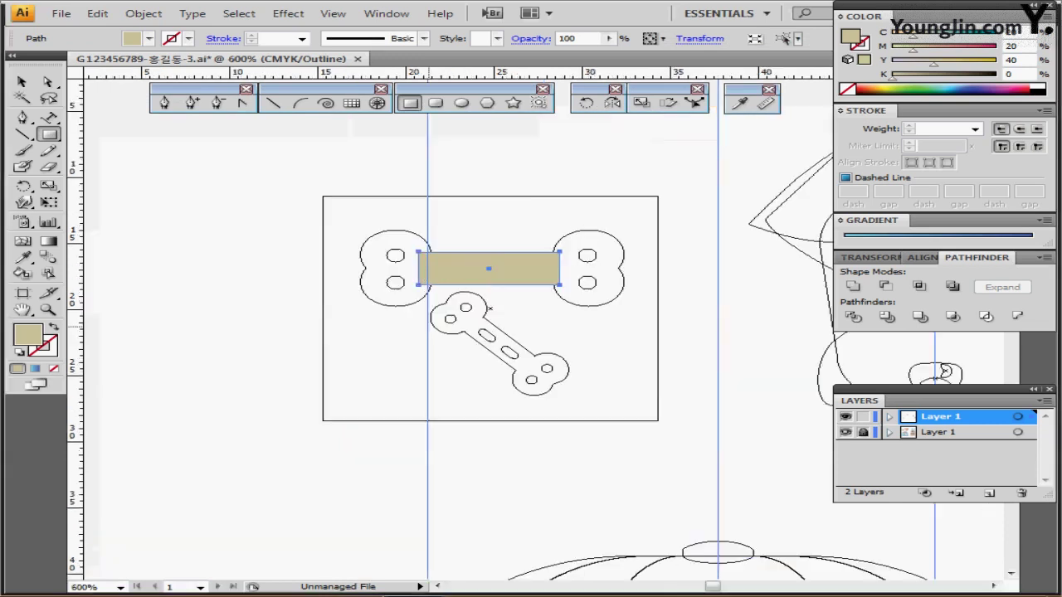
{"action": "left_click_drag", "start_coordinate": [632, 287], "coordinate": [433, 315]}
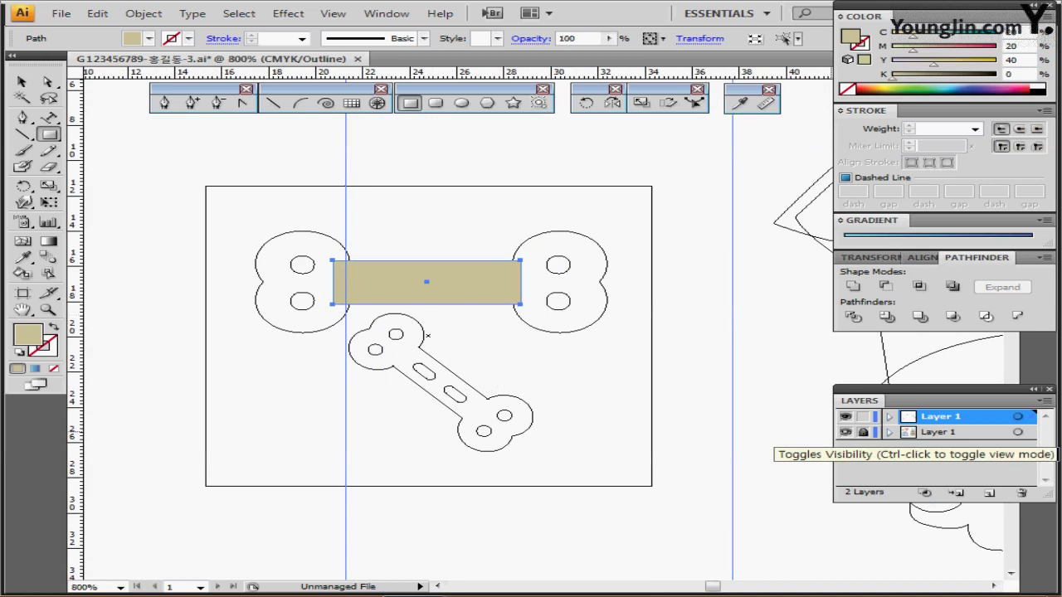
- Create a beige ellipse about 4 mm wide and position it over the large bone's upper-left lobe using the reference outline
{"action": "left_click", "coordinate": [845, 432]}
{"action": "left_click", "coordinate": [462, 103]}
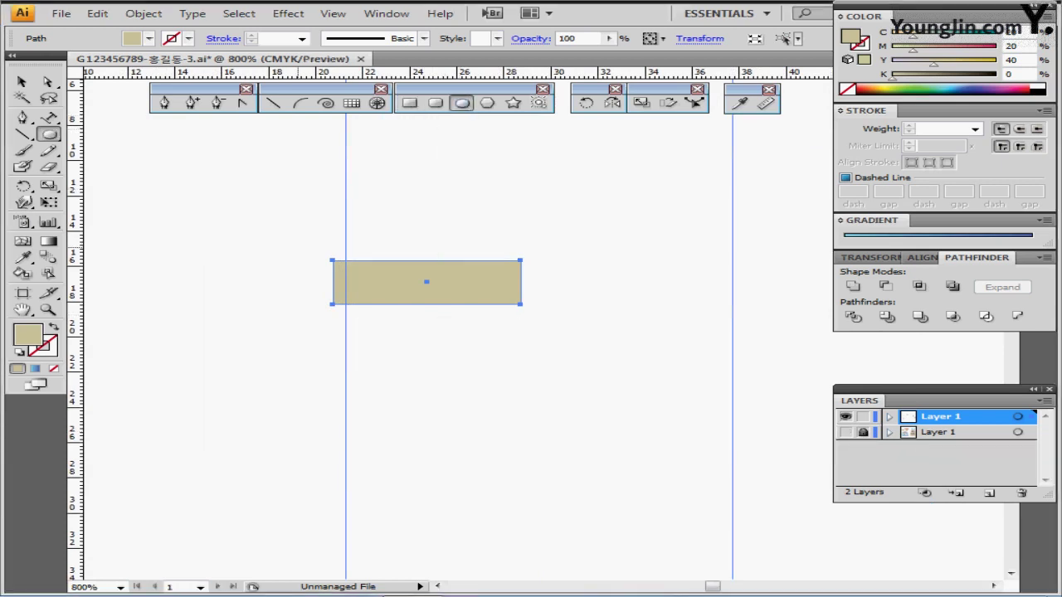
{"action": "left_click", "coordinate": [287, 248]}
{"action": "key", "text": "Return"}
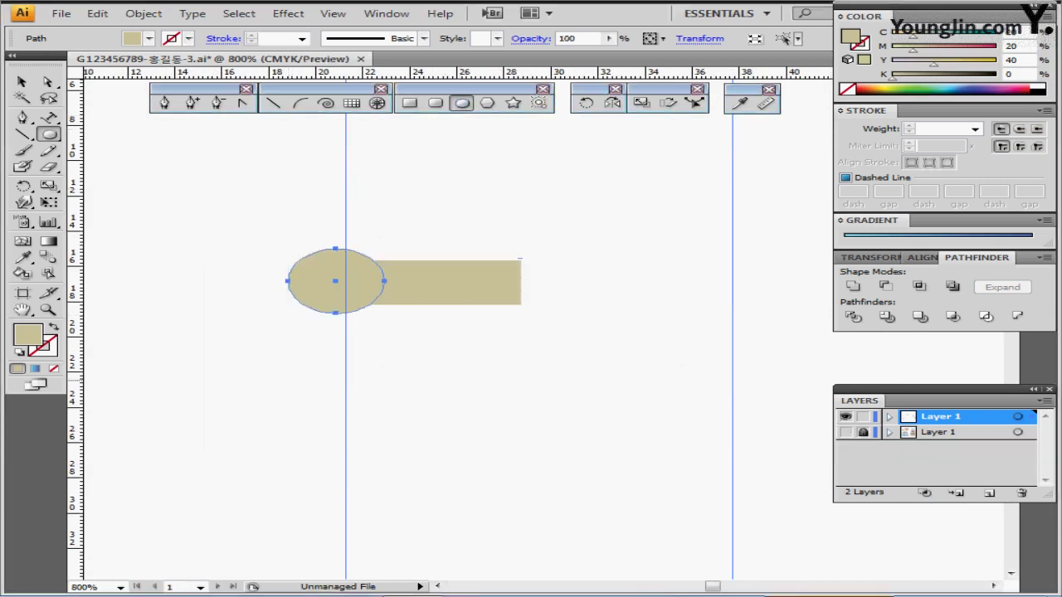
{"action": "left_click", "coordinate": [845, 432]}
{"action": "mouse_move", "coordinate": [335, 281]}
{"action": "left_mouse_down"}
{"action": "mouse_move", "coordinate": [304, 265]}
{"action": "mouse_move", "coordinate": [325, 268]}
{"action": "left_mouse_up"}
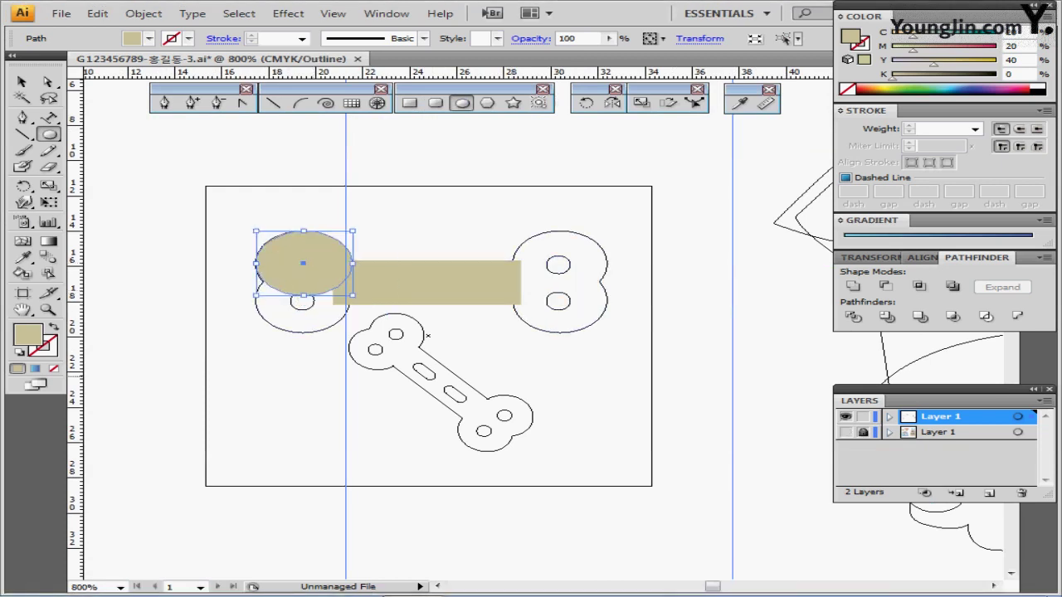
- Hide the reference layer and duplicate the ellipse straight down to form the bone's lower-left lobe
{"action": "left_click", "coordinate": [845, 432]}
{"action": "left_click", "coordinate": [373, 375], "text": "ctrl"}
{"action": "left_click", "coordinate": [315, 272], "text": "ctrl"}
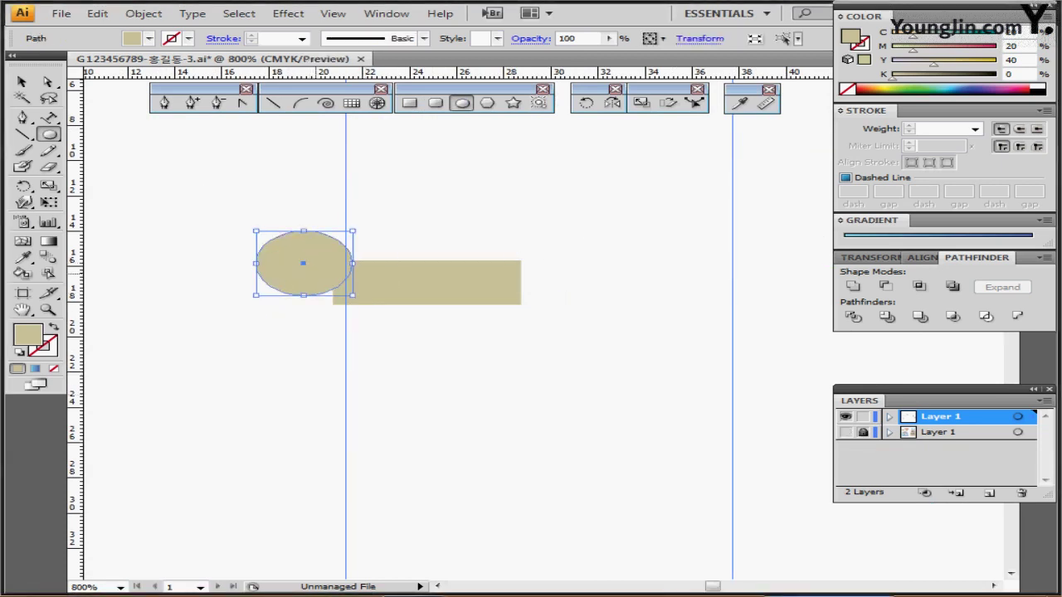
{"action": "key", "text": "ctrl"}
{"action": "left_click_drag", "start_coordinate": [303, 263], "coordinate": [303, 307]}
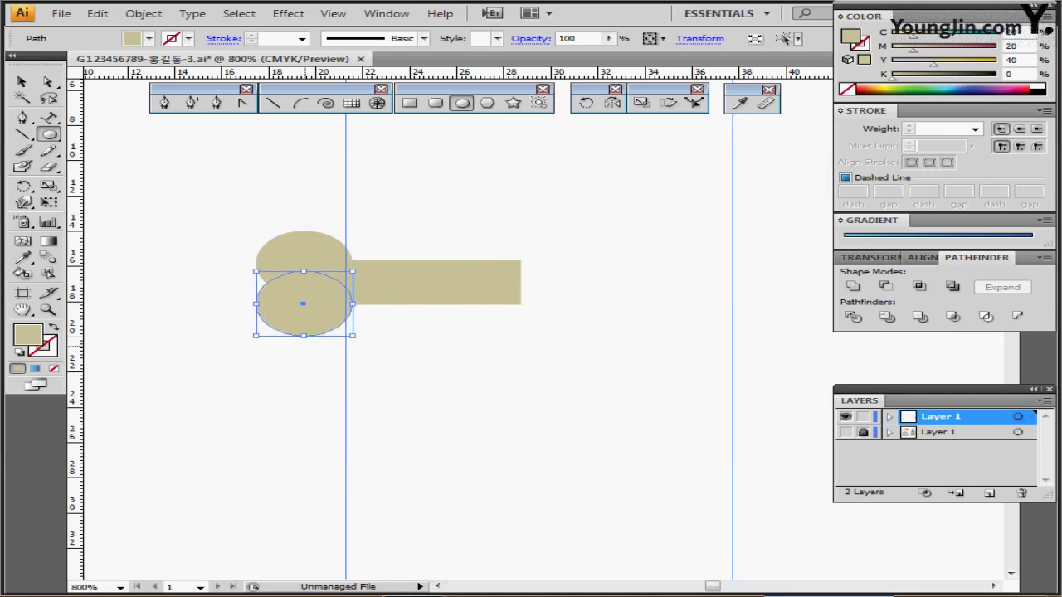
- Duplicate both left lobe ellipses horizontally to the bone's right end and nudge the copies to match the reference outline
{"action": "mouse_move", "coordinate": [257, 201]}
{"action": "left_mouse_down"}
{"action": "mouse_move", "coordinate": [263, 270]}
{"action": "mouse_move", "coordinate": [289, 342]}
{"action": "mouse_move", "coordinate": [534, 312]}
{"action": "left_mouse_up"}
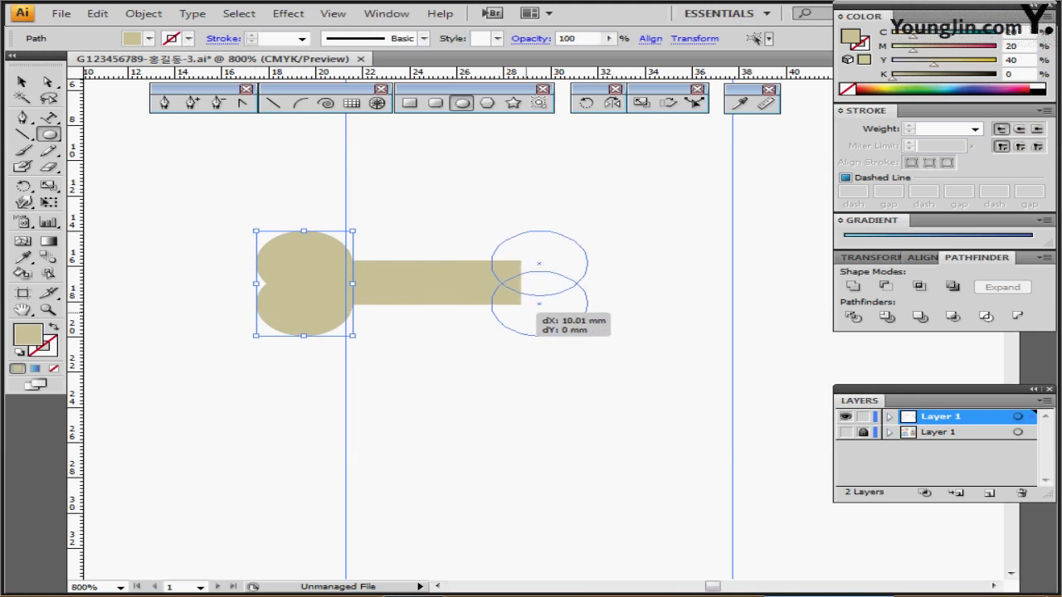
{"action": "left_click_drag", "start_coordinate": [534, 312], "coordinate": [544, 310]}
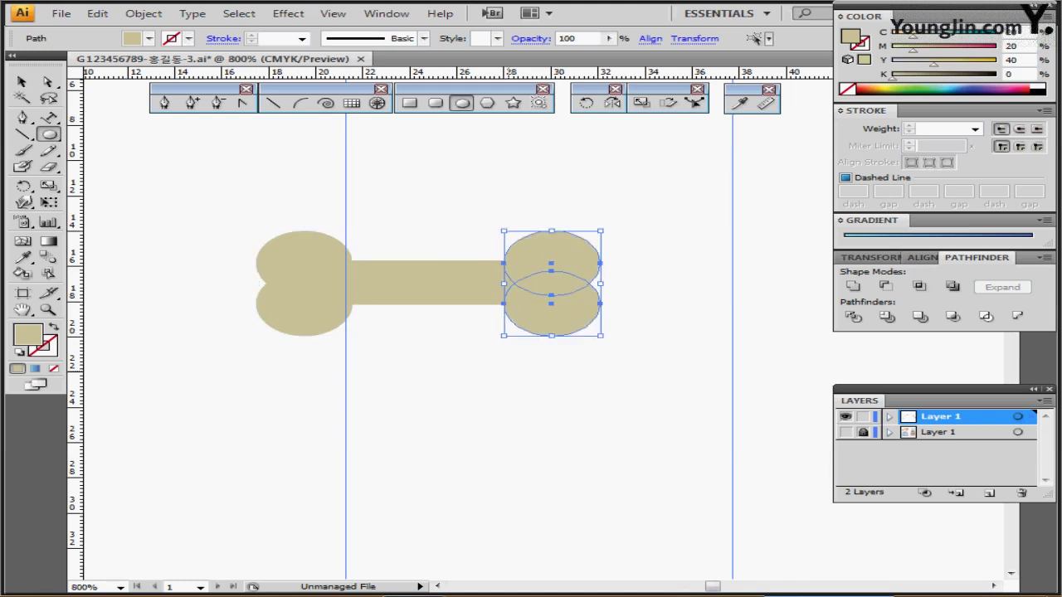
{"action": "key", "text": "ctrl+shift+a"}
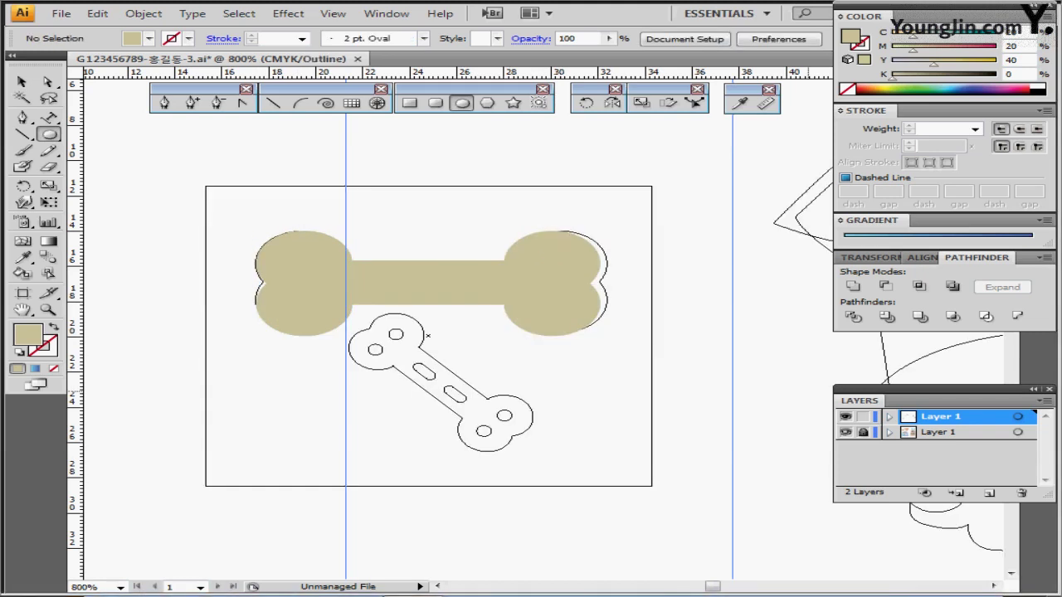
{"action": "left_click_drag", "start_coordinate": [614, 202], "coordinate": [581, 328]}
{"action": "key", "text": "Right"}
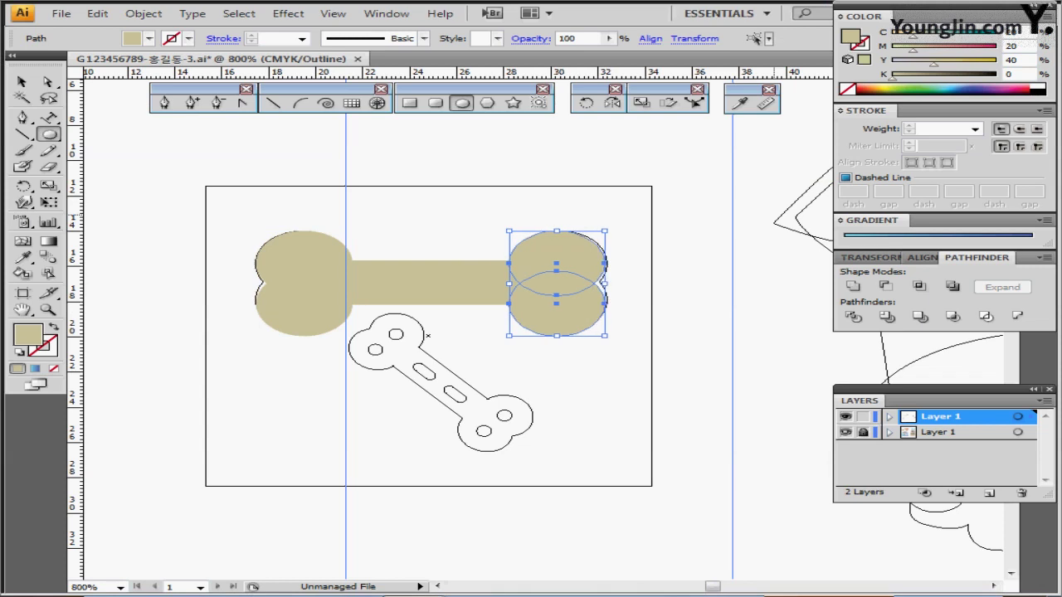
{"action": "key", "text": "ctrl+shift+b"}
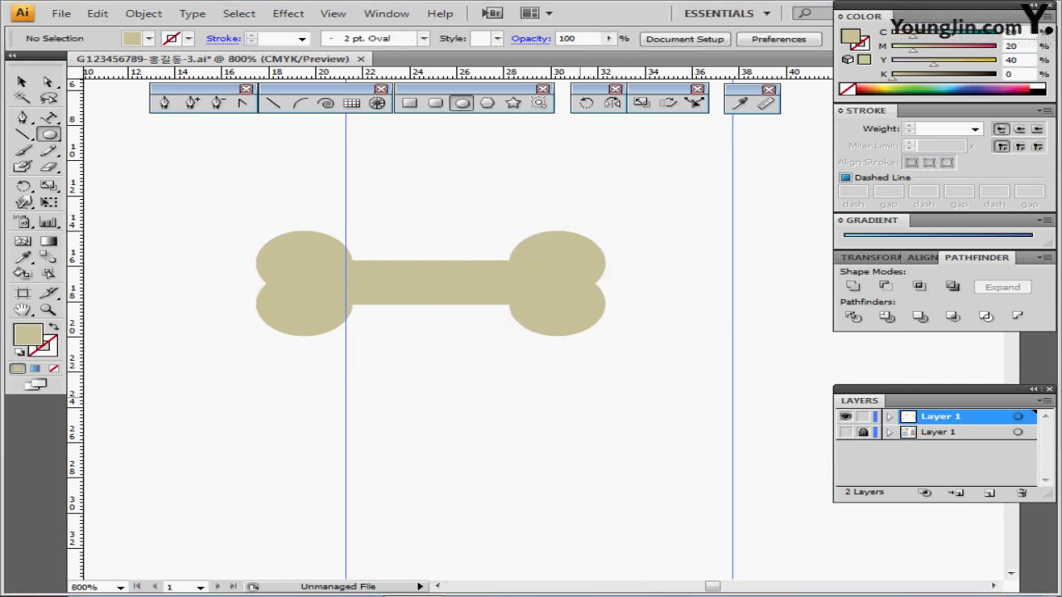
- Select the four ellipses and the rectangle and unite them into a single bone shape
{"action": "left_click_drag", "start_coordinate": [256, 232], "coordinate": [352, 296]}
{"action": "left_click_drag", "start_coordinate": [263, 213], "coordinate": [695, 364]}
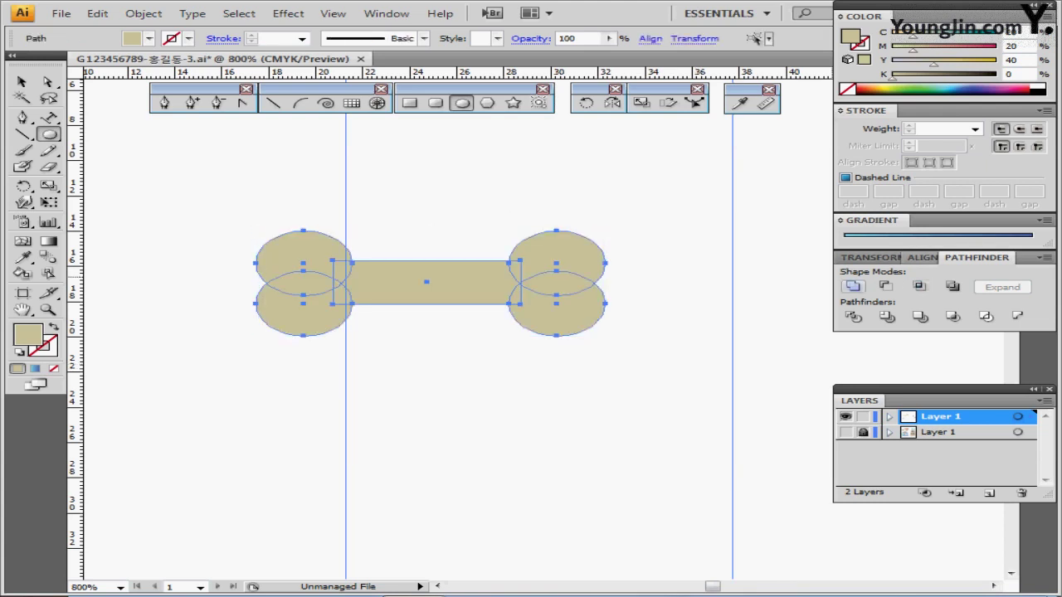
{"action": "left_click", "coordinate": [853, 285]}
{"action": "key", "text": "ctrl+shift+a"}
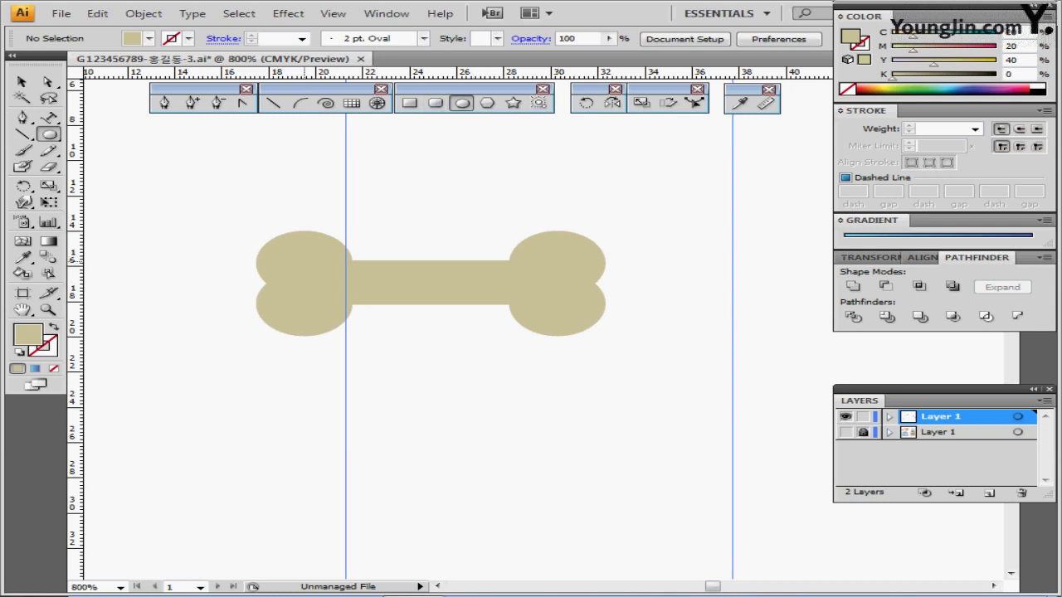
- Draw a small ellipse in the bone's upper-left lobe, set its fill to M 75, and duplicate it into the lower-left lobe
{"action": "left_click_drag", "start_coordinate": [291, 255], "coordinate": [313, 274]}
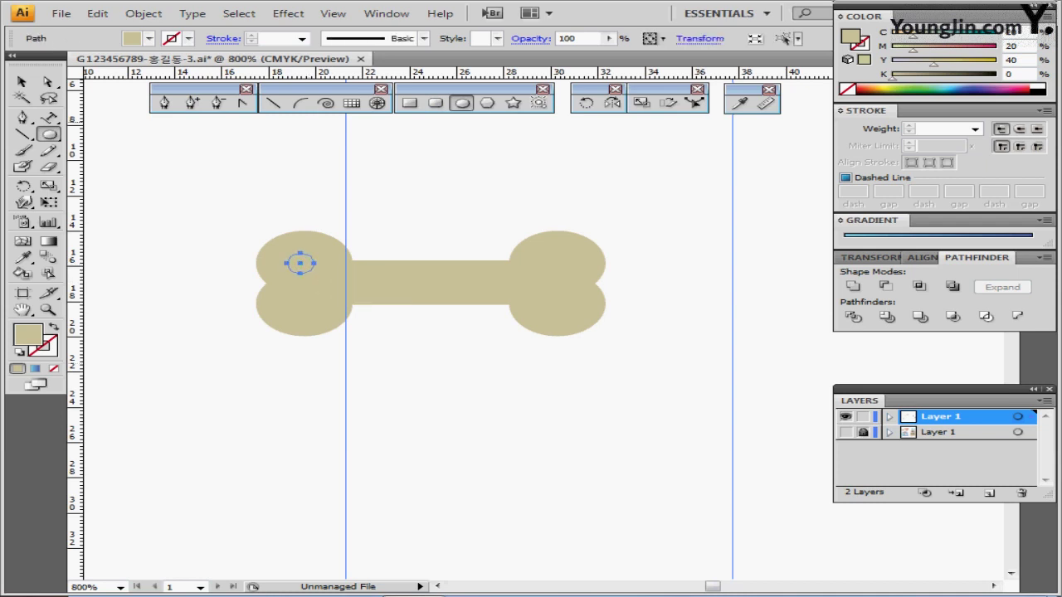
{"action": "left_click_drag", "start_coordinate": [912, 51], "coordinate": [969, 50]}
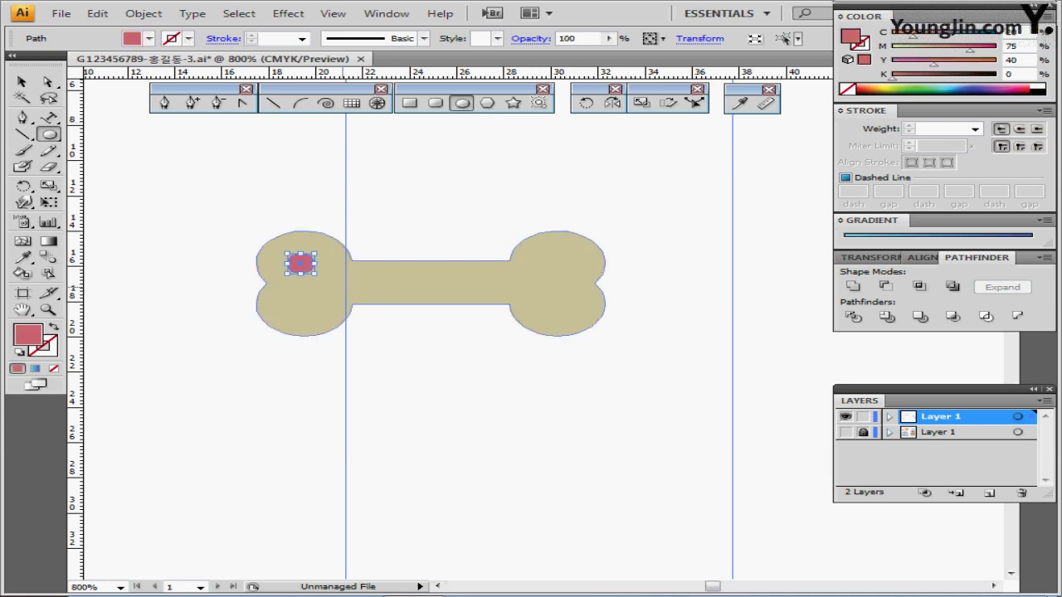
{"action": "left_click_drag", "start_coordinate": [310, 260], "coordinate": [303, 302]}
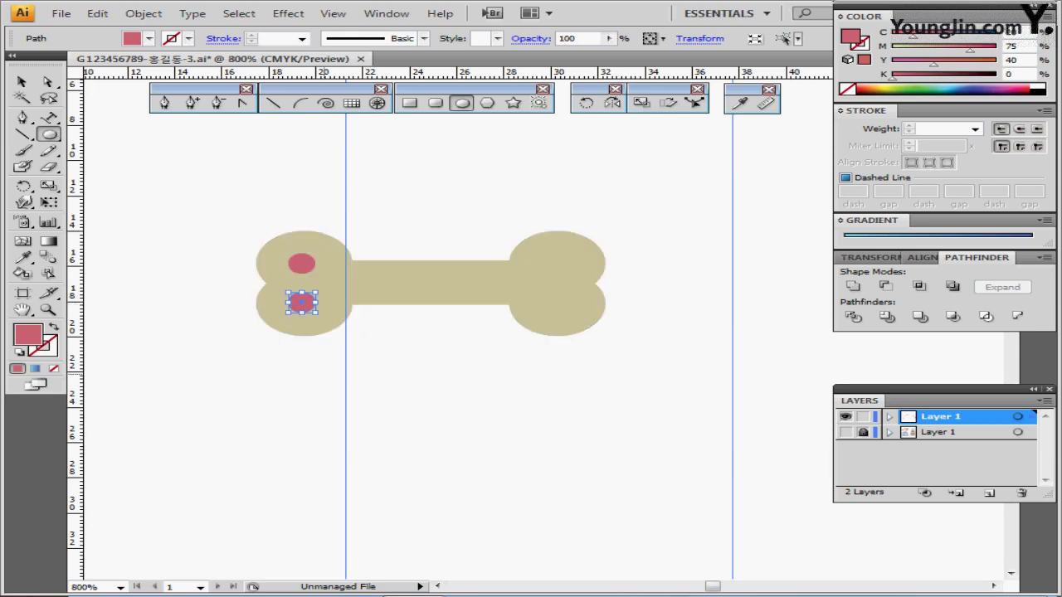
{"action": "key", "text": "ctrl+shift+a"}
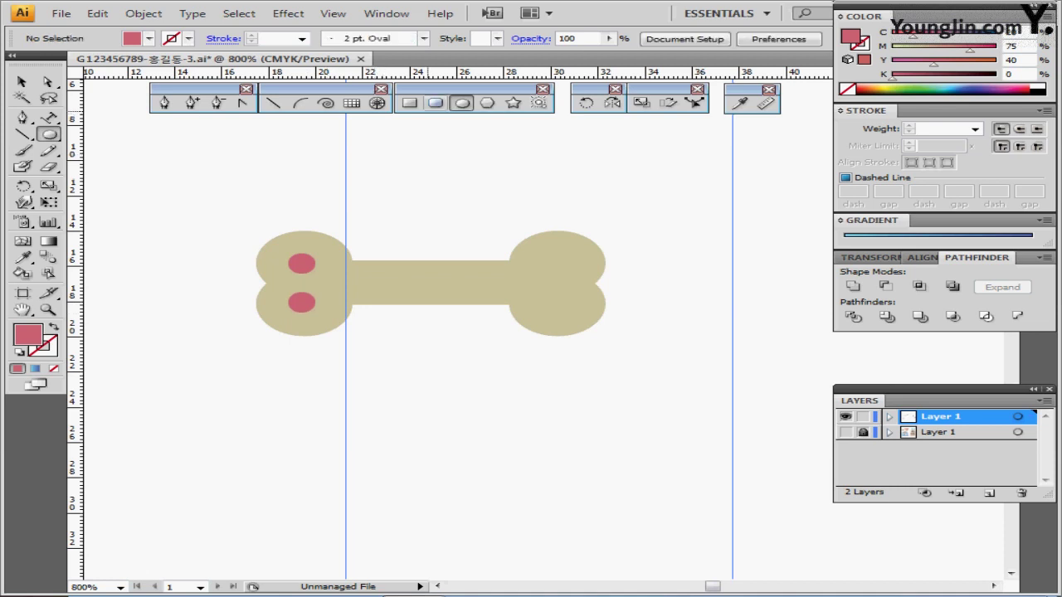
- Draw a thin horizontal rounded rectangle on the left half of the bone's shaft and nudge it toward the left lobes
{"action": "left_click", "coordinate": [435, 103]}
{"action": "left_click_drag", "start_coordinate": [363, 277], "coordinate": [418, 289]}
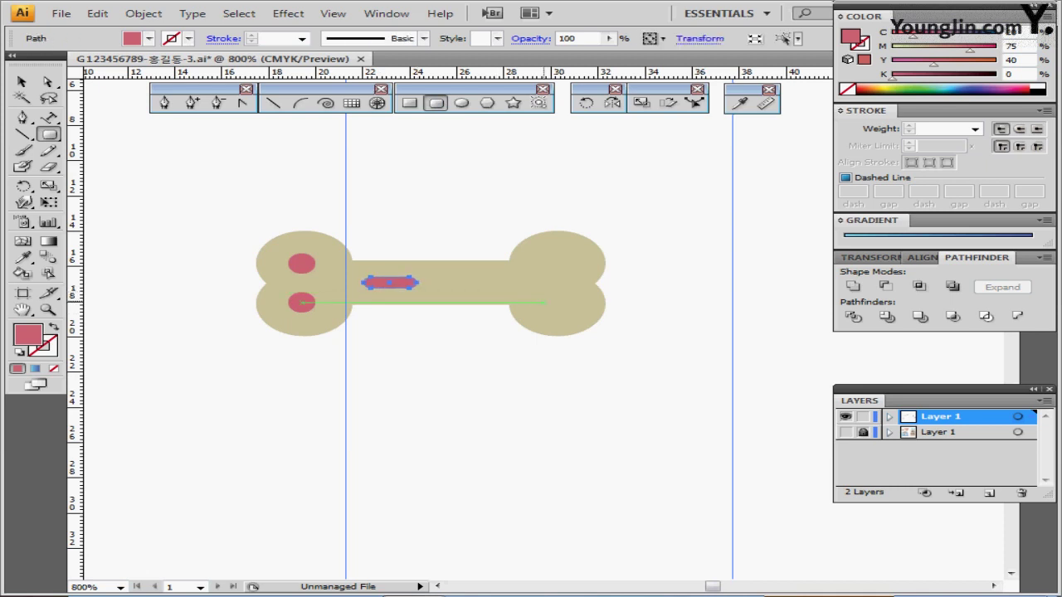
{"action": "key", "text": "Left"}
{"action": "key", "text": "Left"}
{"action": "key", "text": "Left"}
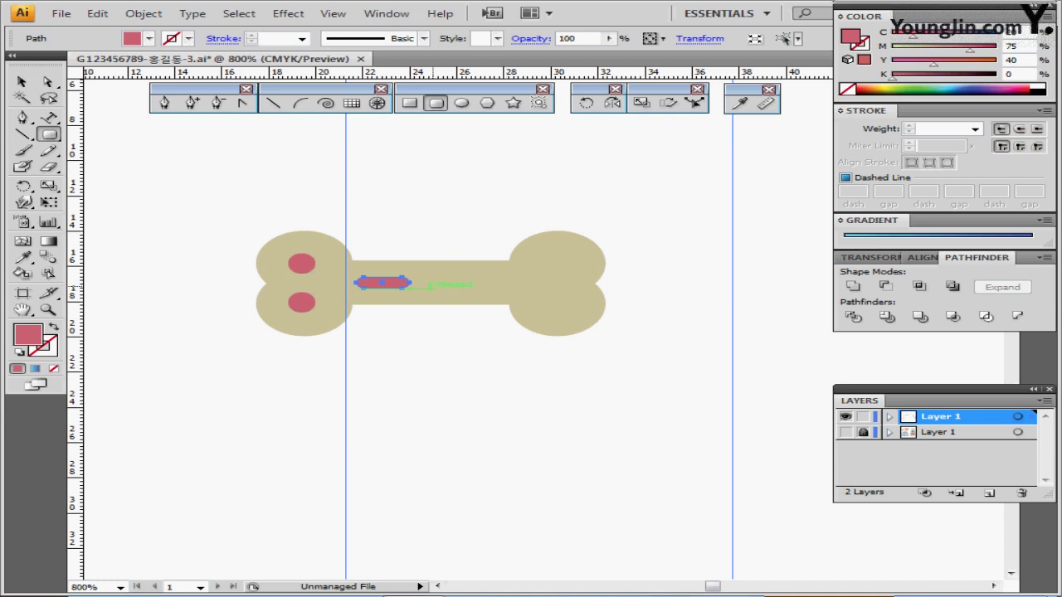
- Narrow the rounded rectangle to about 2 mm and nudge it slightly toward the middle of the shaft
{"action": "left_click_drag", "start_coordinate": [412, 283], "coordinate": [404, 283]}
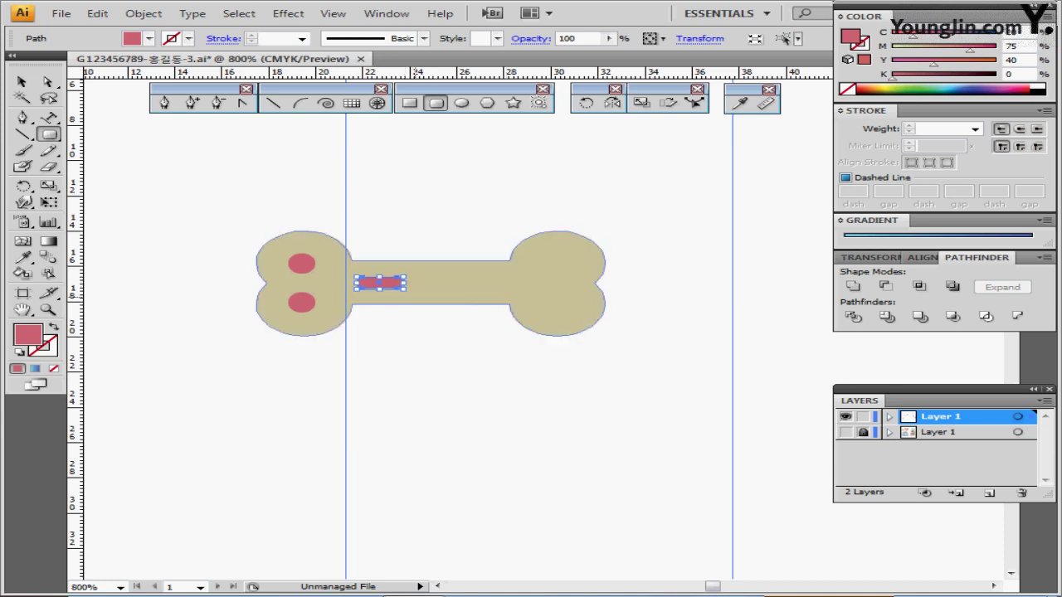
{"action": "left_click", "coordinate": [420, 367], "text": "ctrl"}
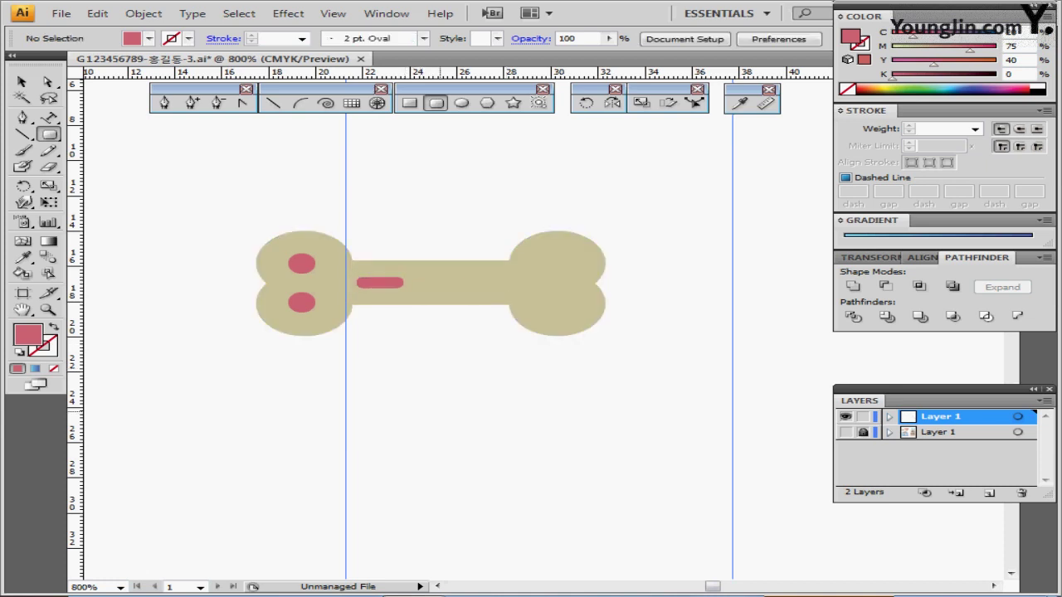
{"action": "left_click", "coordinate": [392, 283], "text": "ctrl"}
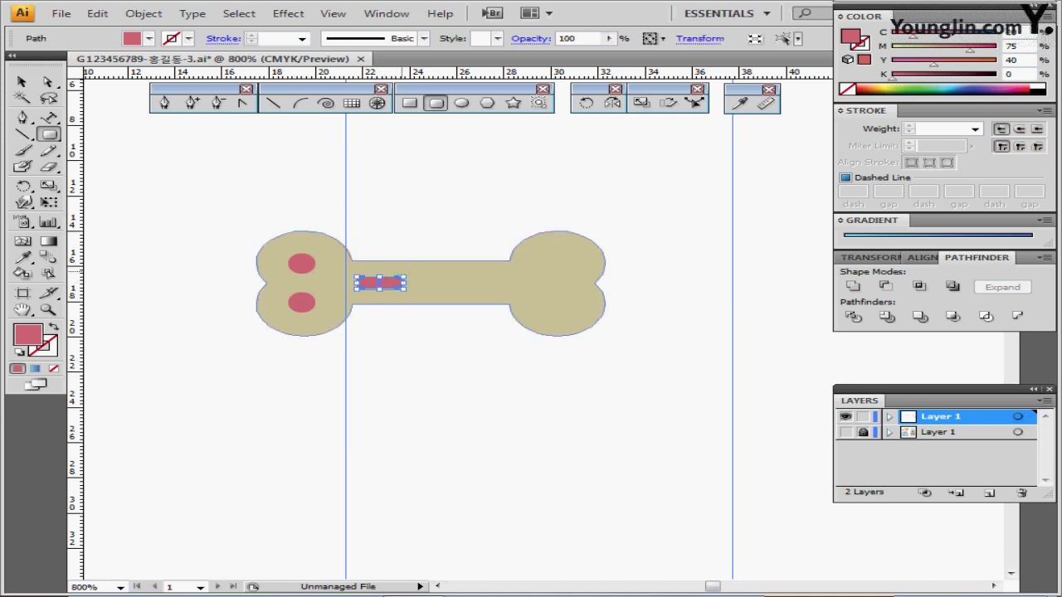
{"action": "key", "text": "Right"}
- Place a vertical guide through the horizontal centre of the beige bone, leaving nothing selected
{"action": "left_click_drag", "start_coordinate": [232, 189], "coordinate": [376, 373]}
{"action": "left_click", "coordinate": [475, 283], "text": "ctrl+shift"}
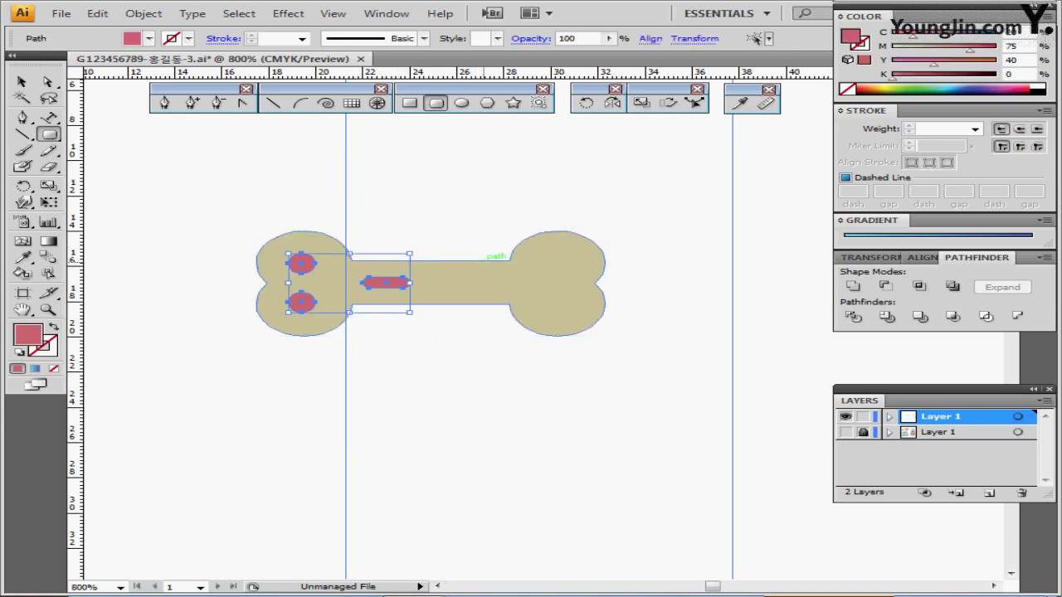
{"action": "left_click", "coordinate": [612, 103]}
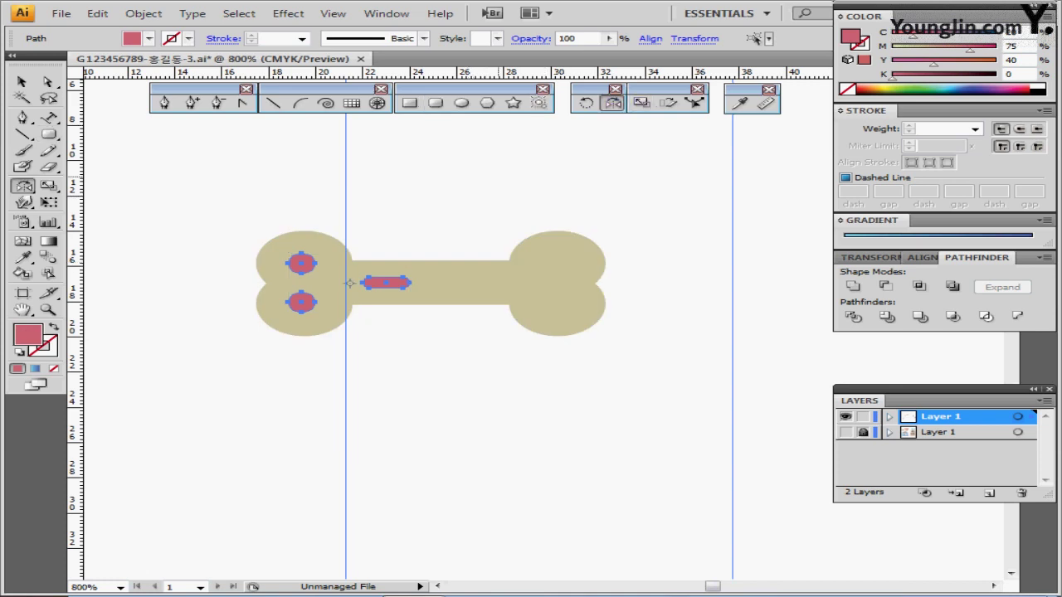
{"action": "key", "text": "ctrl"}
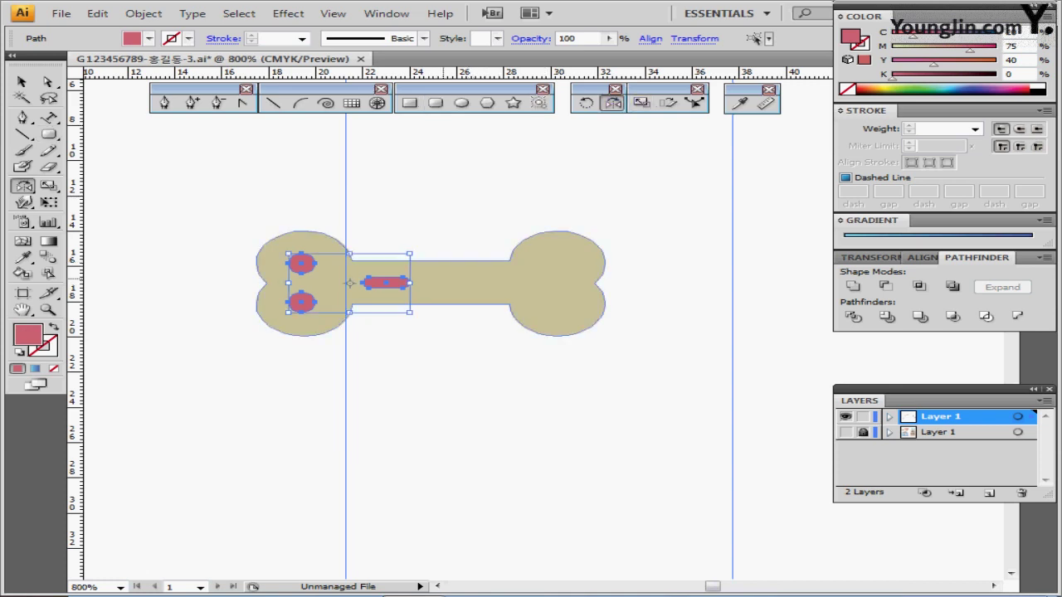
{"action": "left_click", "coordinate": [443, 279], "text": "ctrl"}
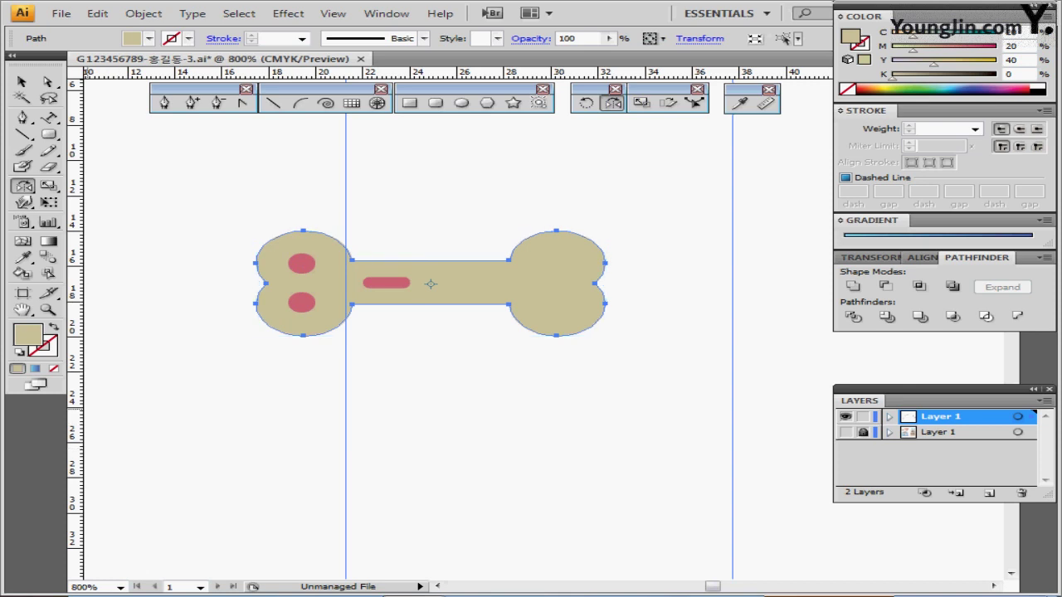
{"action": "key", "text": "ctrl"}
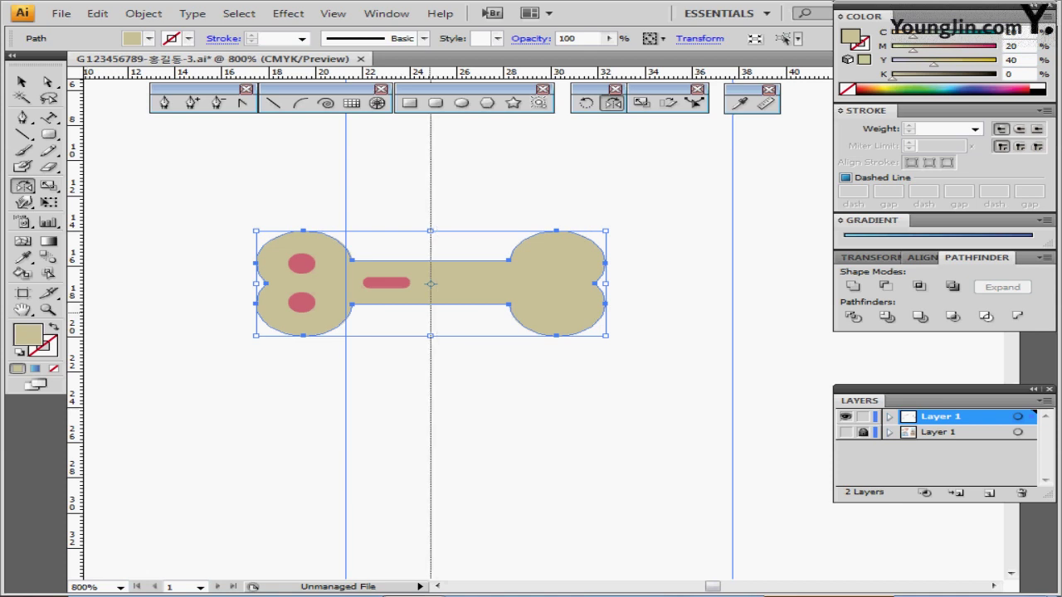
{"action": "left_click_drag", "start_coordinate": [431, 312], "coordinate": [431, 314]}
{"action": "key", "text": "ctrl+2"}
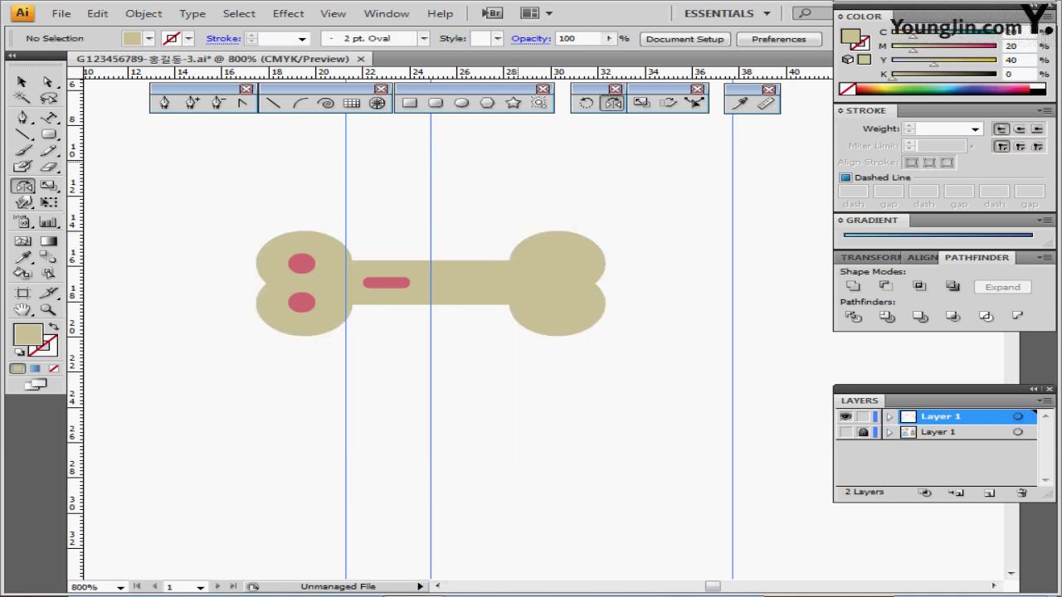
- Select the two pink ellipses and the rounded rectangle and reflect a copy of them across the bone's centre guide
{"action": "left_click_drag", "start_coordinate": [254, 212], "coordinate": [411, 368]}
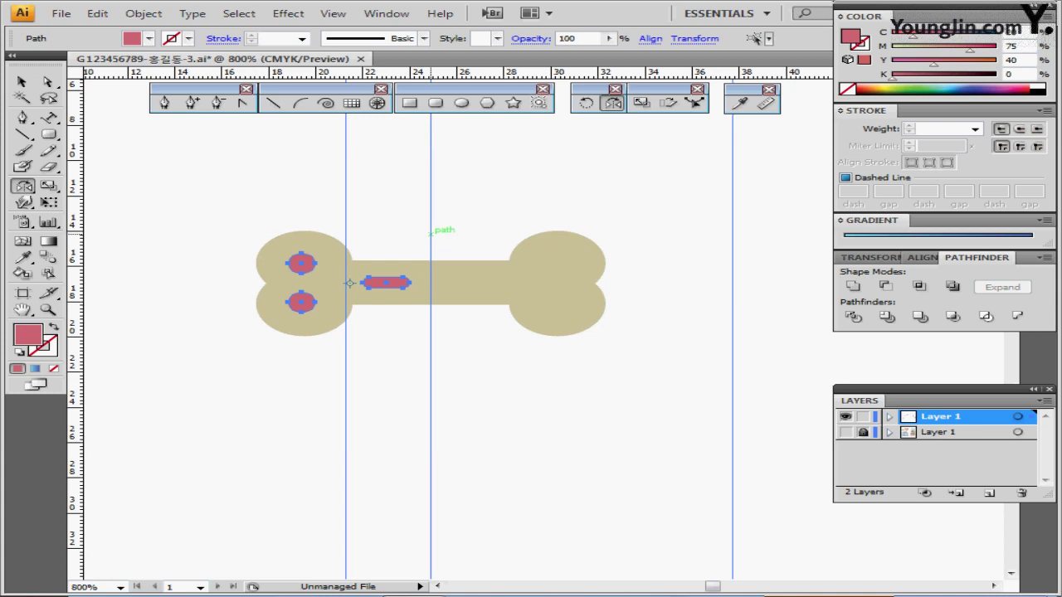
{"action": "left_click", "coordinate": [430, 234]}
{"action": "left_click_drag", "start_coordinate": [572, 207], "coordinate": [643, 303]}
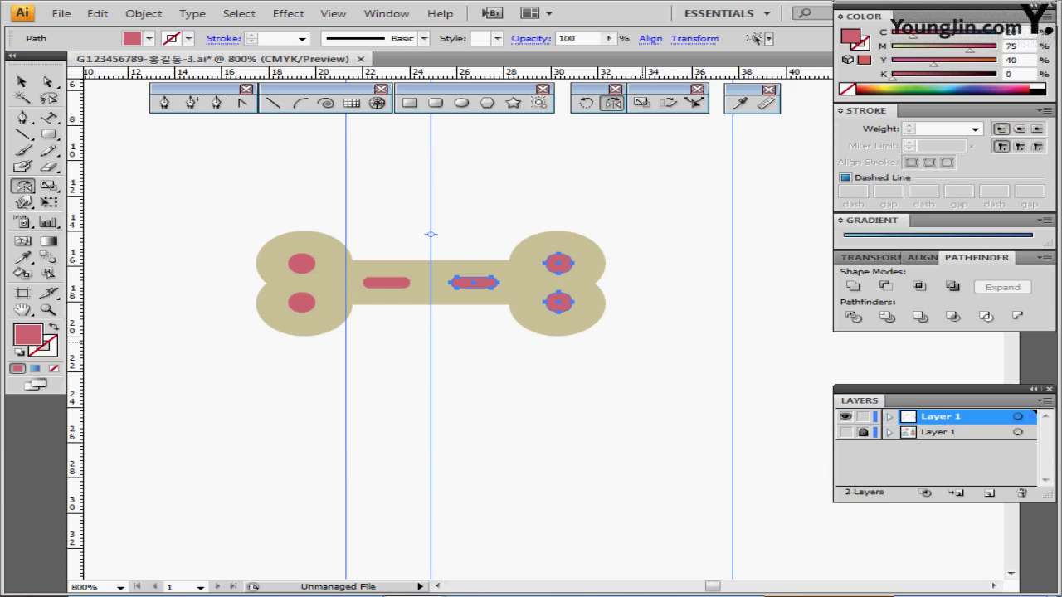
- Select the bone with all the pink shapes and subtract the pink shapes from it to make cut-outs
{"action": "left_click_drag", "start_coordinate": [243, 203], "coordinate": [580, 330]}
{"action": "key", "text": "ctrl+a"}
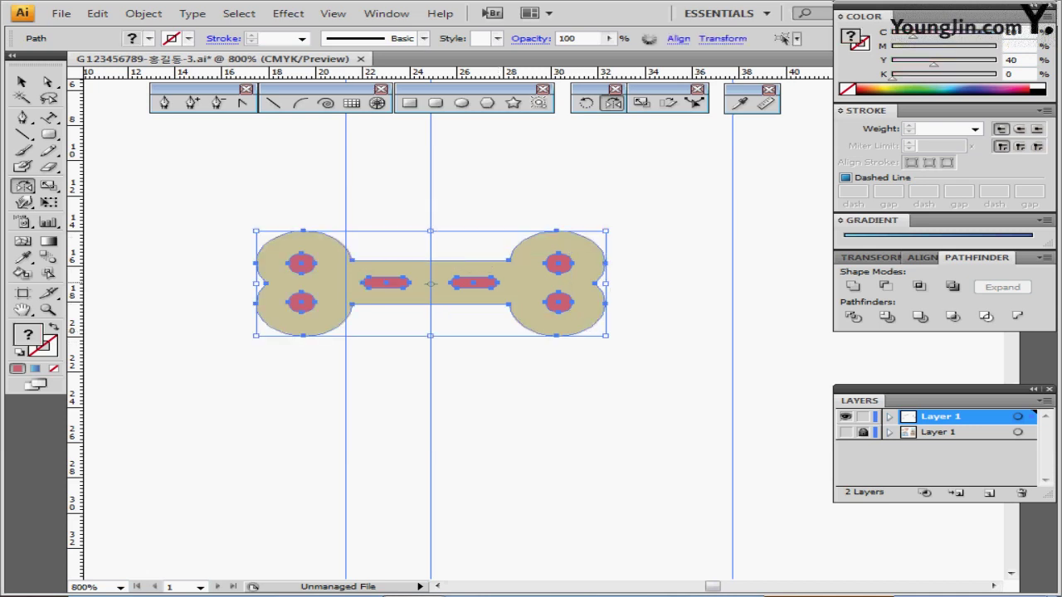
{"action": "left_click", "coordinate": [884, 286]}
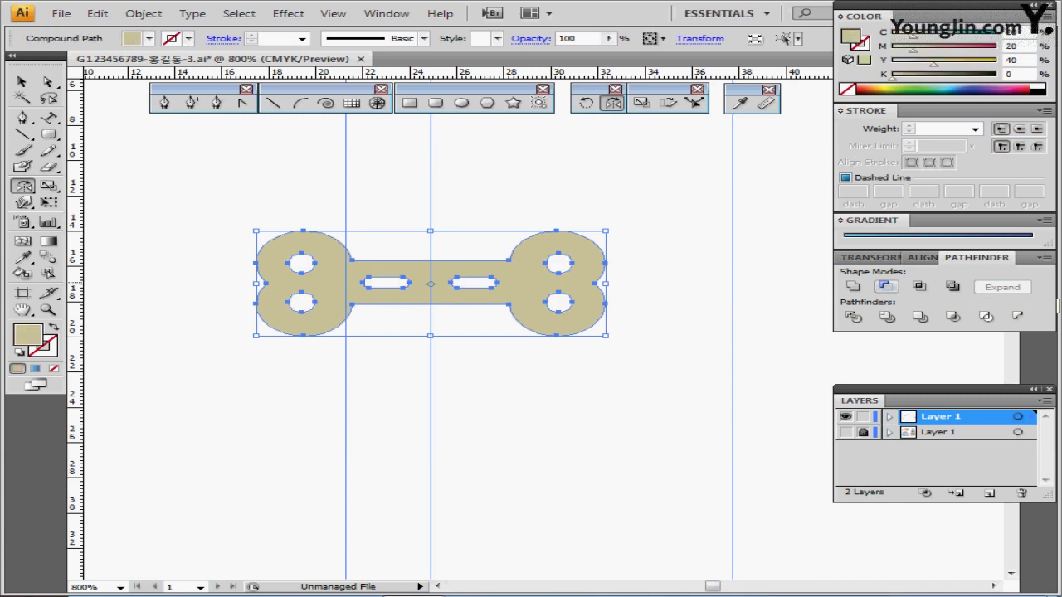
{"action": "key", "text": "ctrl+shift+b"}
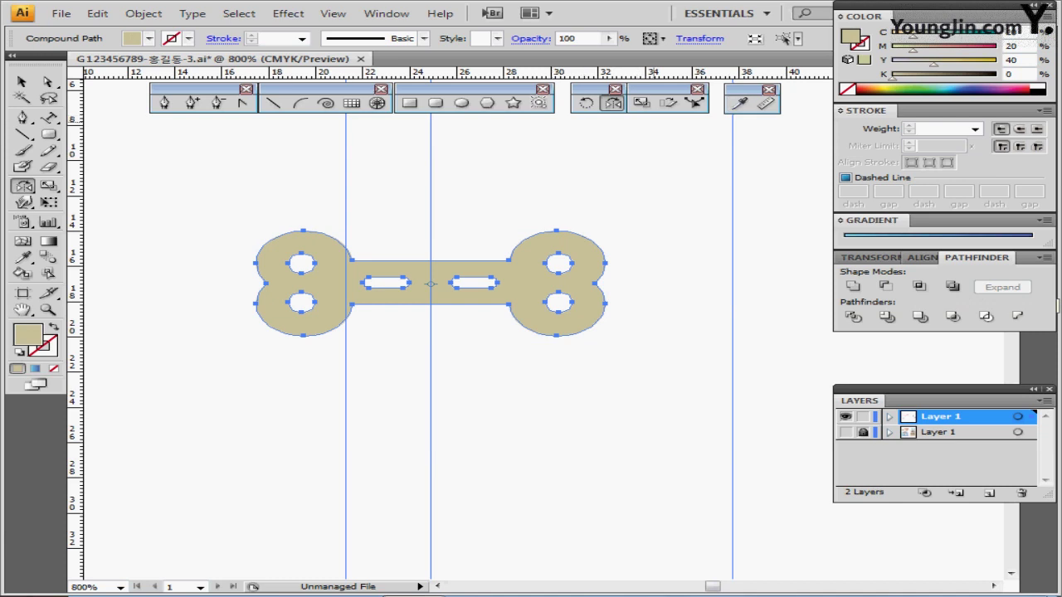
- Make a copy of the bone scaled uniformly to 60% and rotate the copy by -45°
{"action": "double_click", "coordinate": [641, 102]}
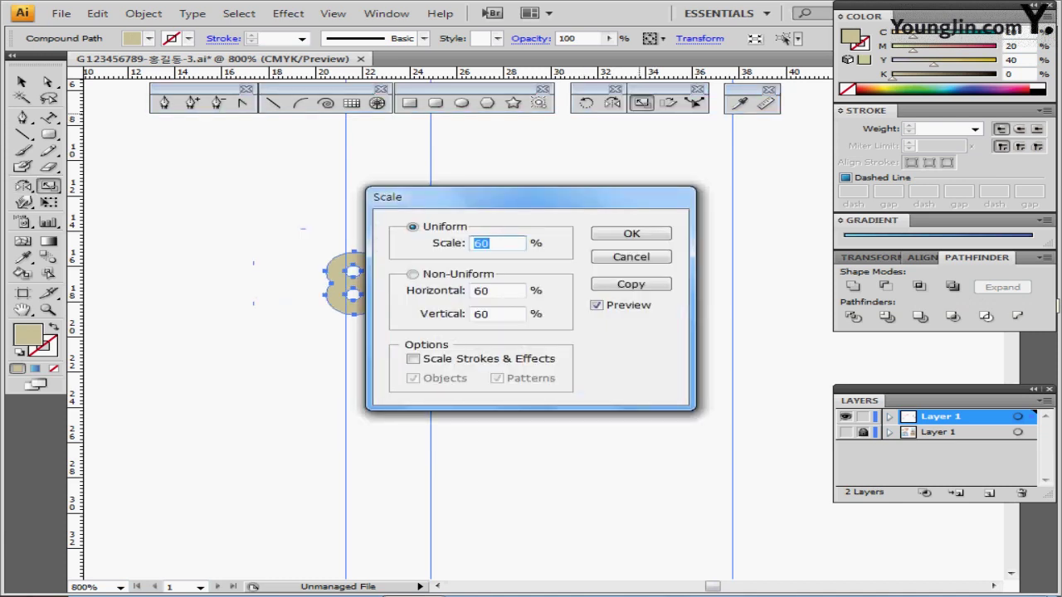
{"action": "left_click", "coordinate": [630, 283]}
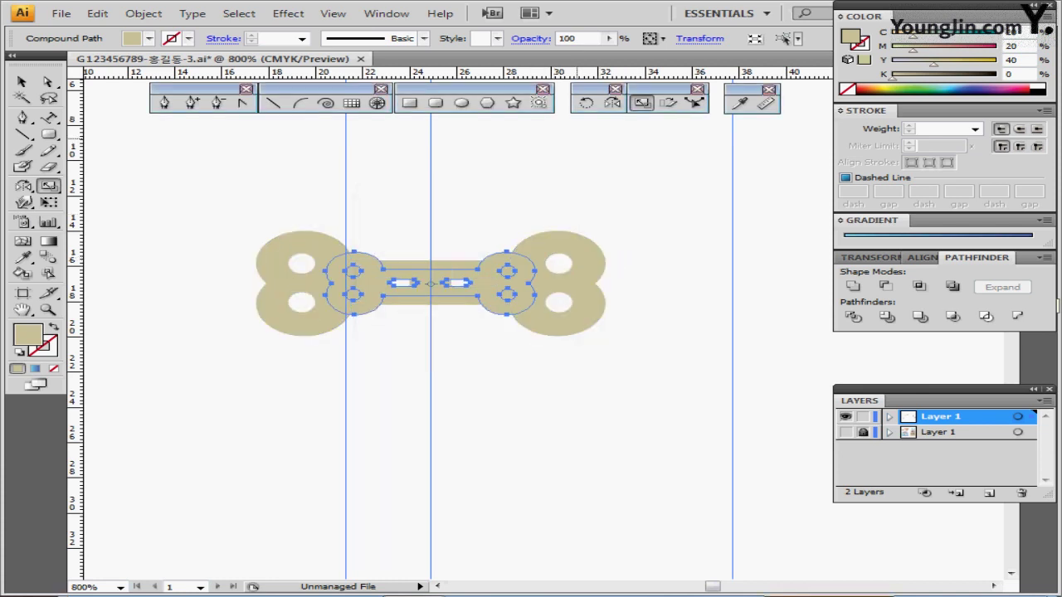
{"action": "double_click", "coordinate": [585, 102]}
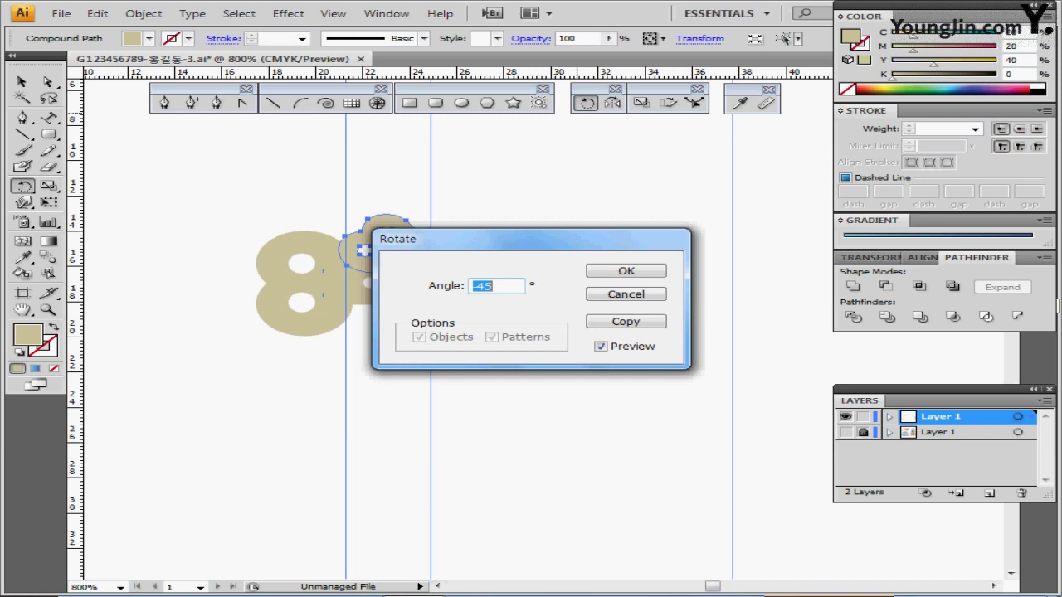
{"action": "left_click", "coordinate": [494, 286]}
{"action": "key", "text": "Return"}
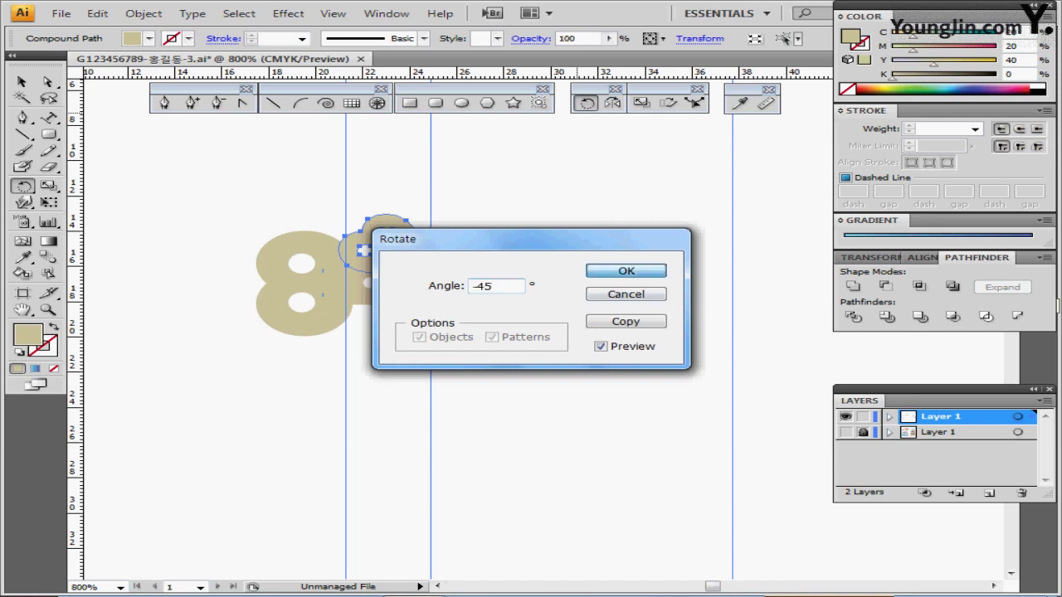
- Move the small bone over its counterpart on the revealed reference layer and recolor it with the reference bone's brown fill
{"action": "left_click_drag", "start_coordinate": [454, 278], "coordinate": [481, 403]}
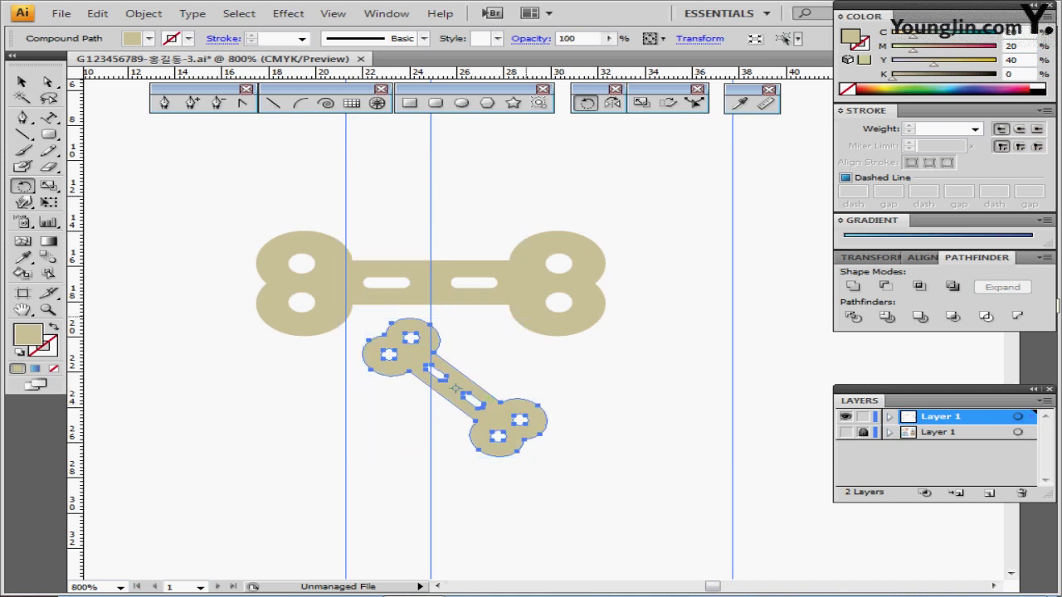
{"action": "left_click", "coordinate": [845, 432]}
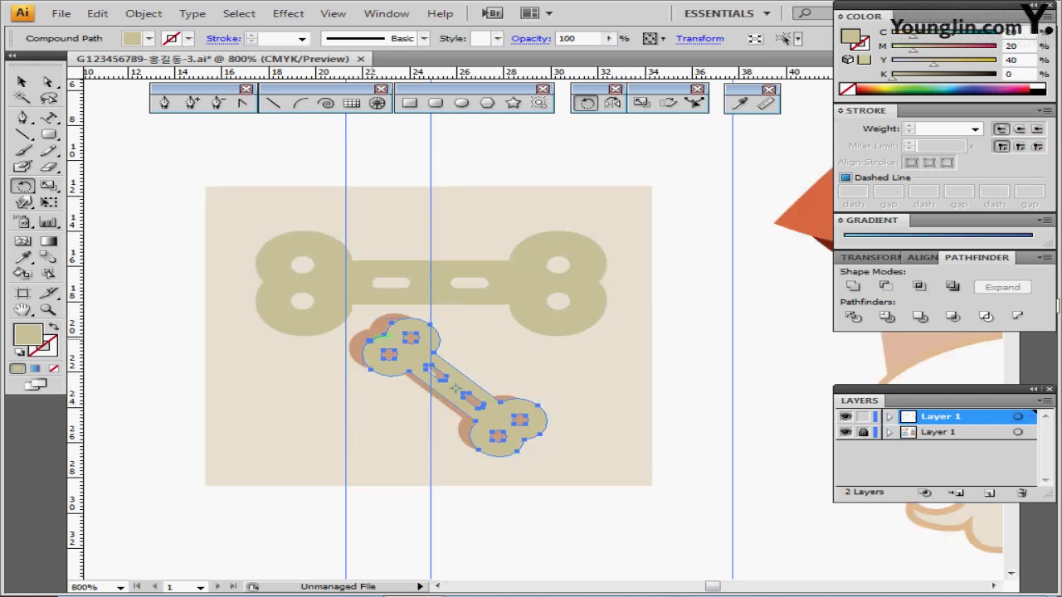
{"action": "key", "text": "i"}
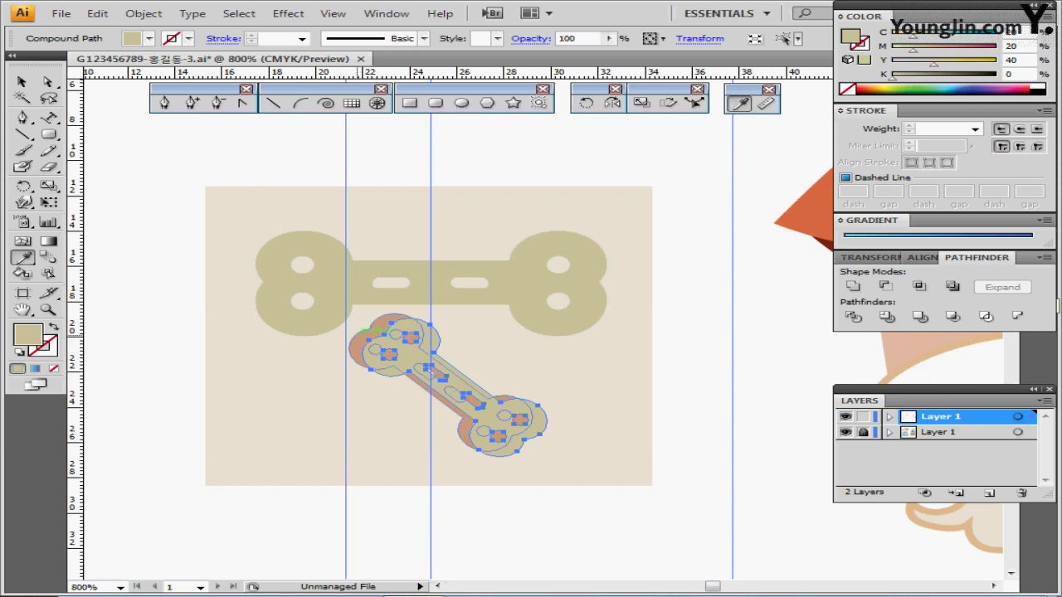
{"action": "left_click", "coordinate": [356, 347]}
{"action": "left_click_drag", "start_coordinate": [465, 379], "coordinate": [441, 381]}
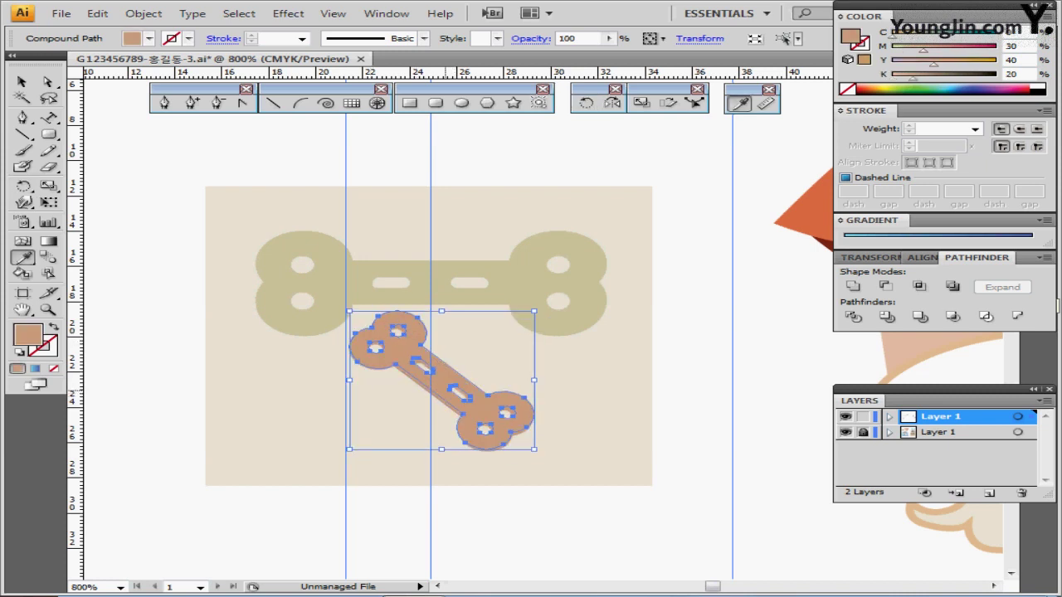
- Deselect the small bone and sample the pale beige of the reference background as the fill for a new rectangle
{"action": "left_click", "coordinate": [744, 432]}
{"action": "left_click", "coordinate": [628, 441]}
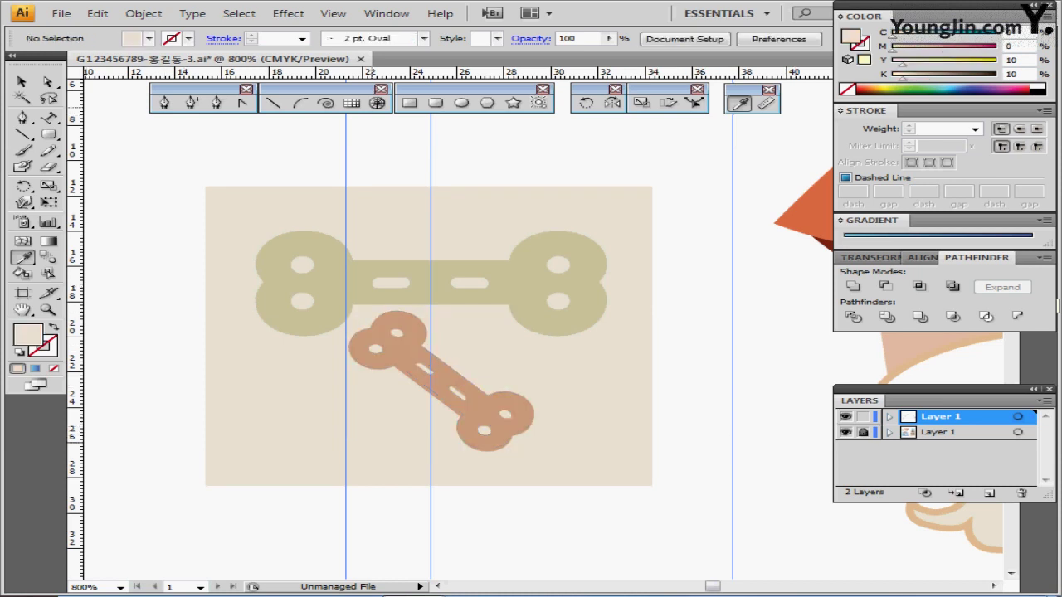
{"action": "left_click", "coordinate": [410, 103]}
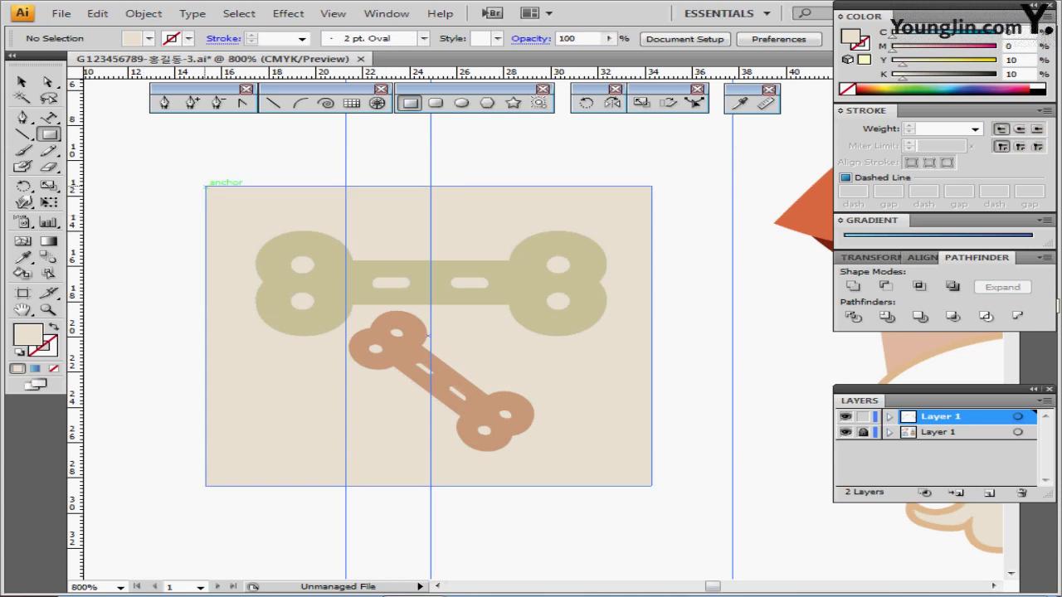
- Try to draw a rectangle of about 19 by 17 mm over the reference background, undo it, and check the layer visibility
{"action": "left_click_drag", "start_coordinate": [206, 186], "coordinate": [626, 466]}
{"action": "left_click_drag", "start_coordinate": [639, 482], "coordinate": [652, 486]}
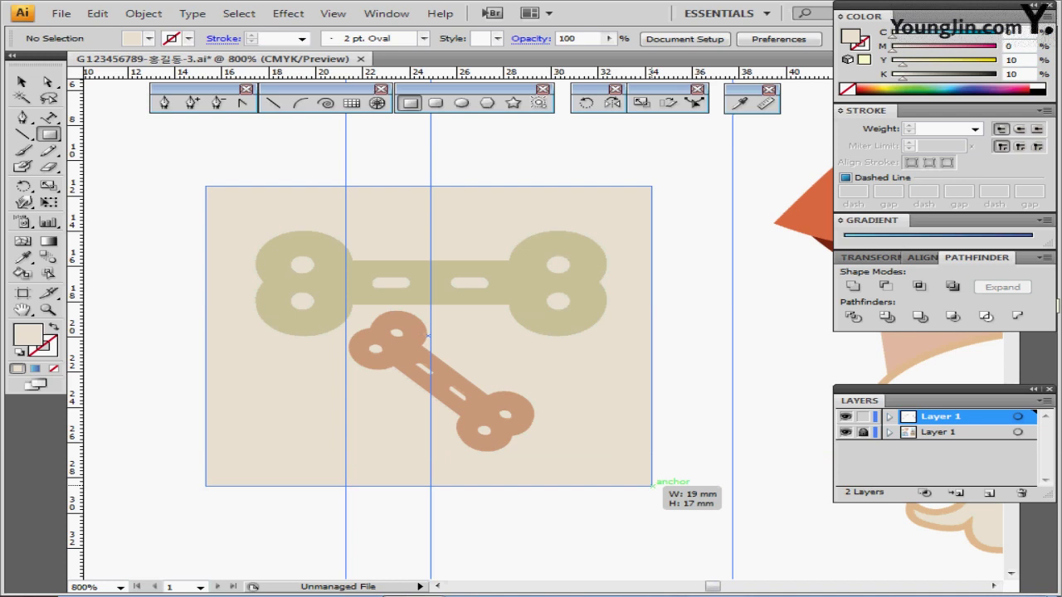
{"action": "left_click_drag", "start_coordinate": [651, 486], "coordinate": [652, 486]}
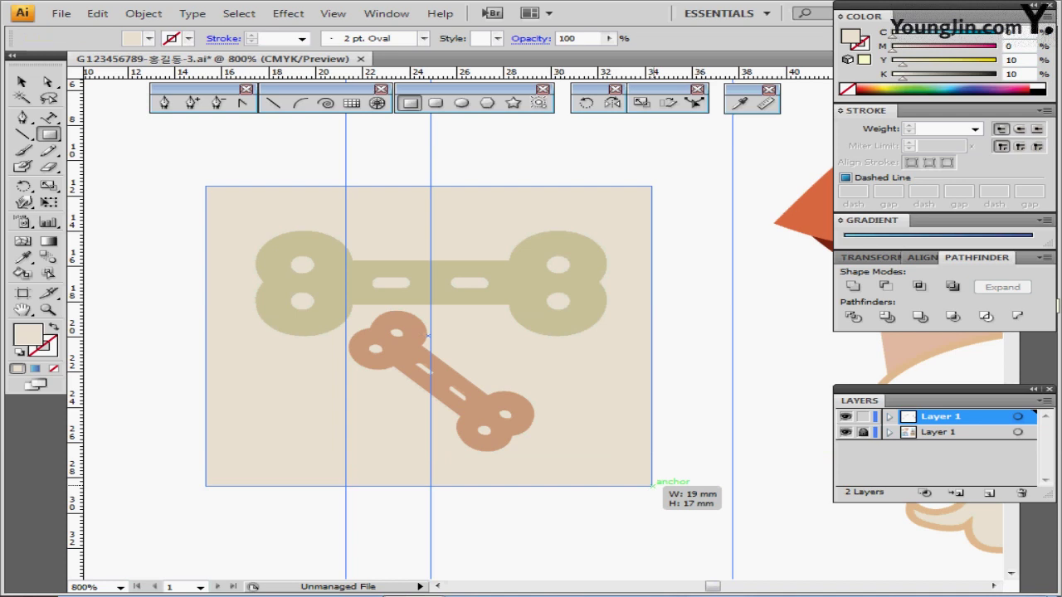
{"action": "key", "text": "ctrl+z"}
{"action": "left_click", "coordinate": [844, 416]}
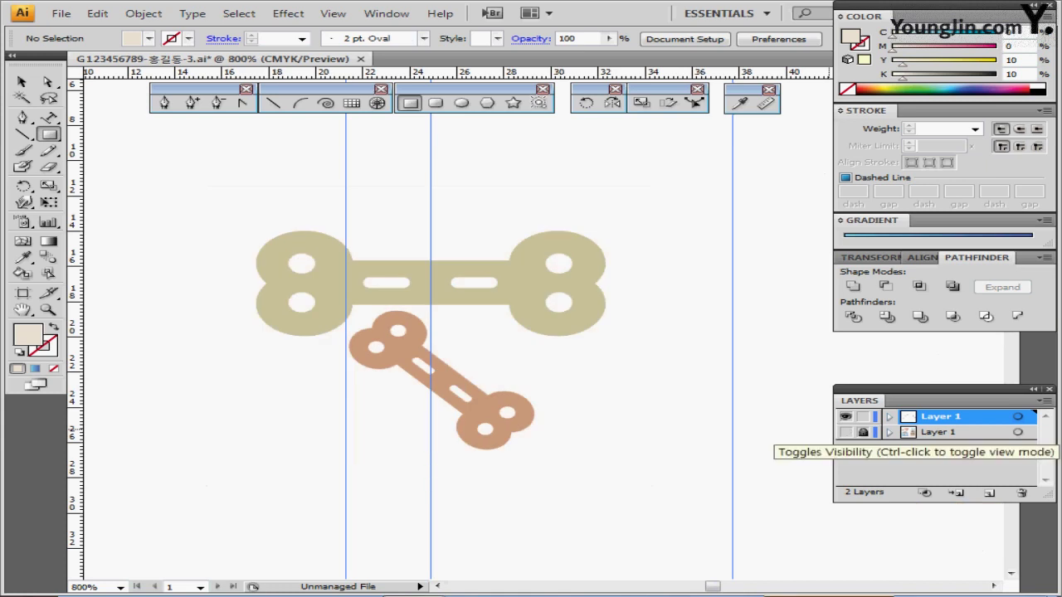
{"action": "left_click", "coordinate": [845, 417]}
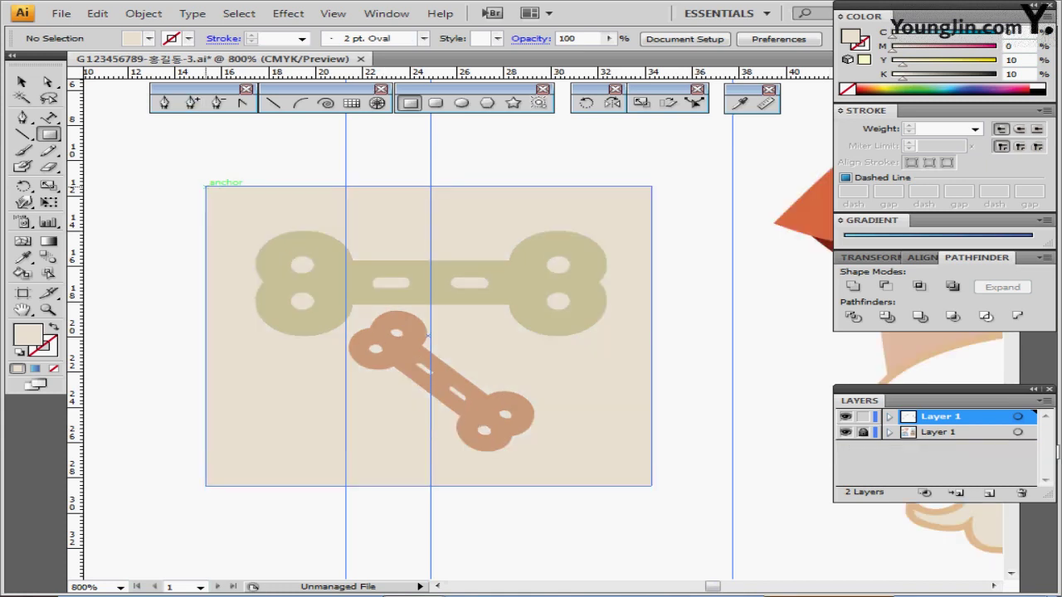
- Create a 19 mm wide, 17 mm high rectangle centred on the reference background, and hide the reference layer
{"action": "left_click", "coordinate": [429, 335]}
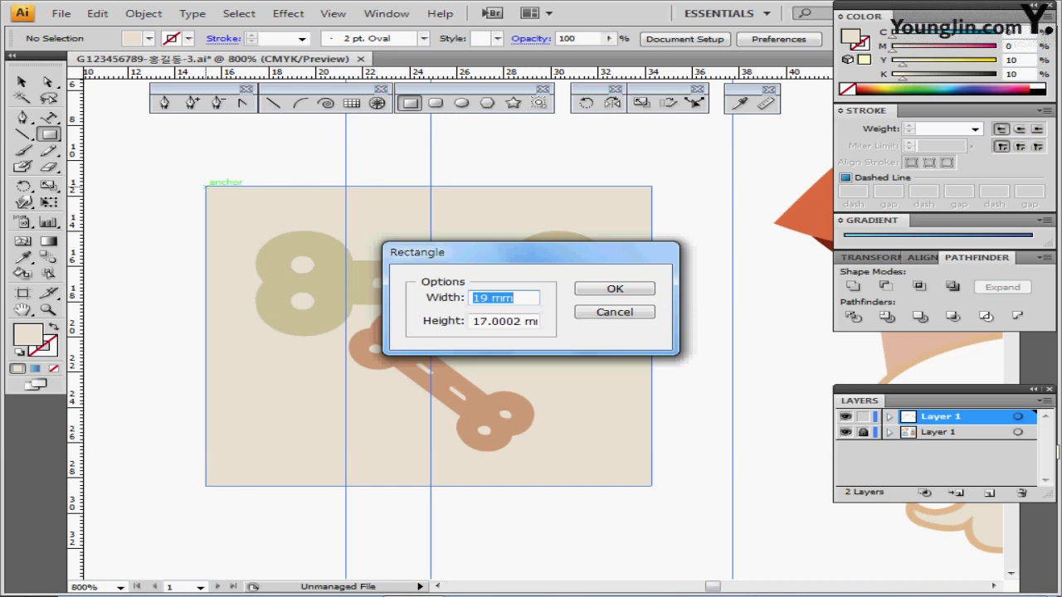
{"action": "type", "text": "19"}
{"action": "key", "text": "Tab"}
{"action": "type", "text": "17"}
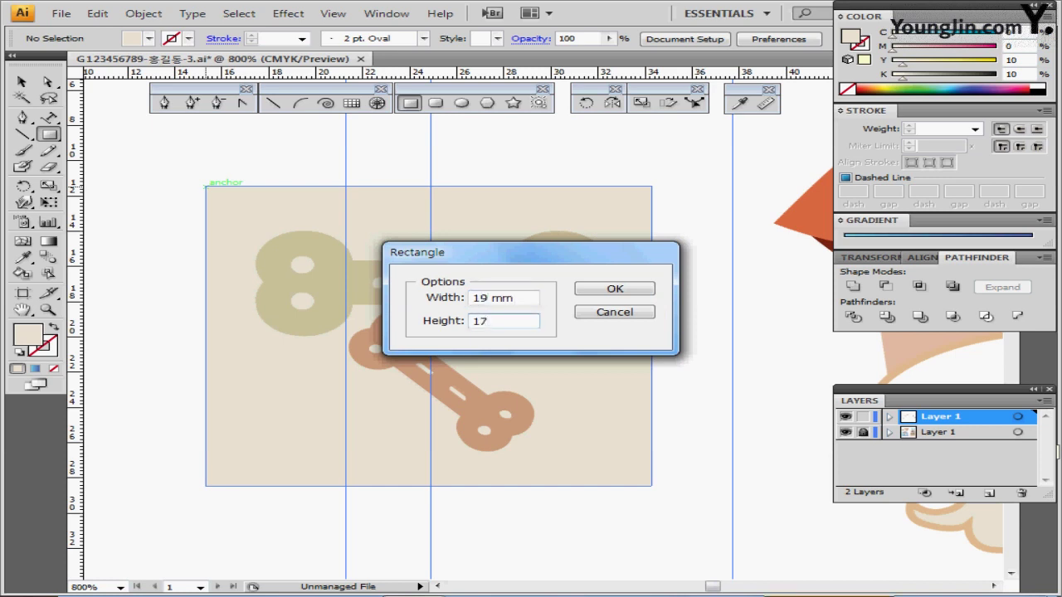
{"action": "key", "text": "Return"}
{"action": "left_click", "coordinate": [845, 432]}
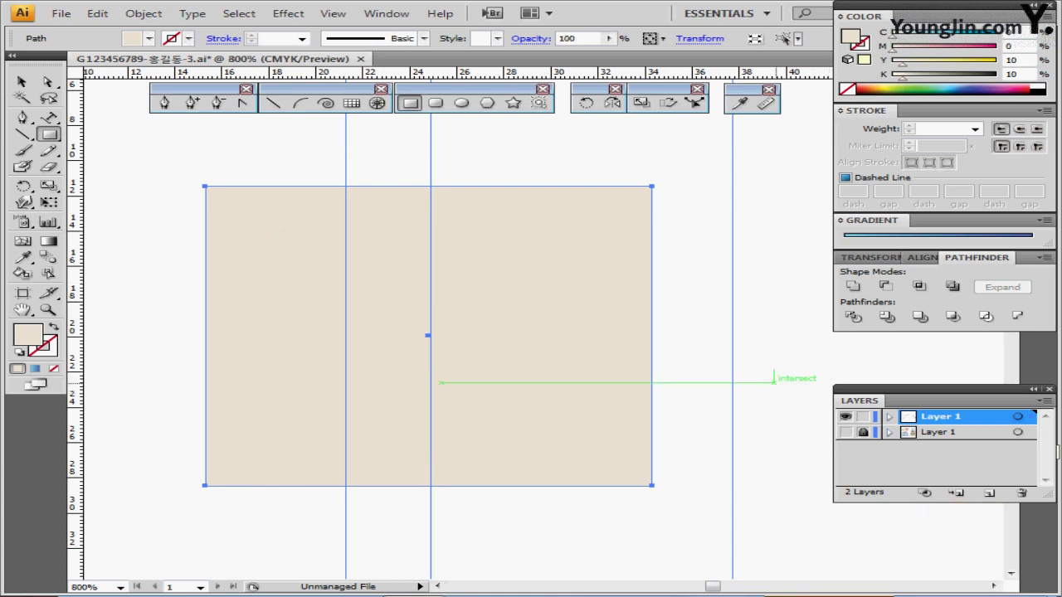
- Send the pale beige rectangle to the back, behind both bones
{"action": "key", "text": "ctrl+minus"}
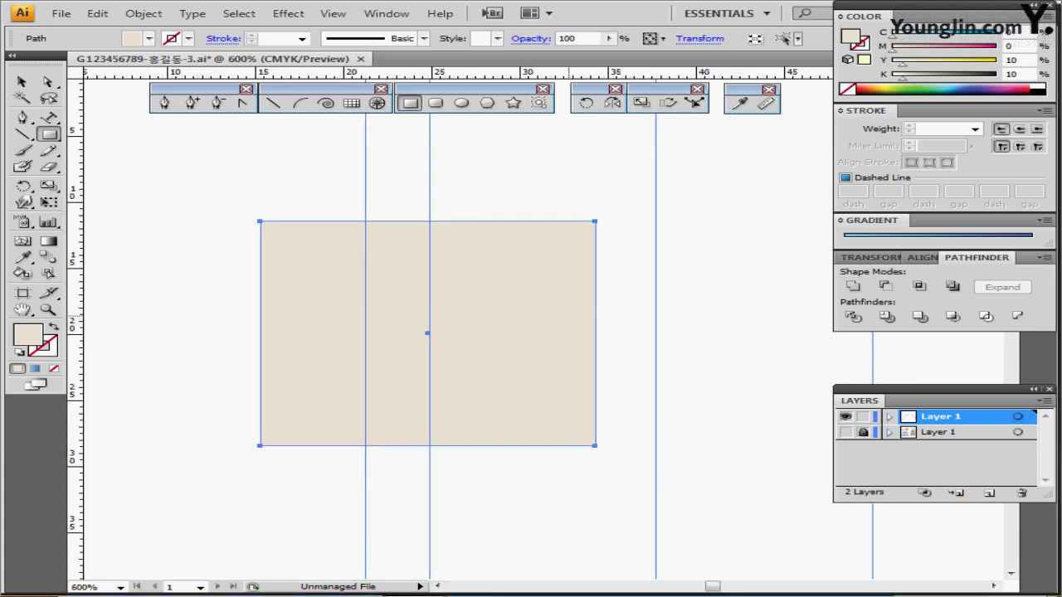
{"action": "key", "text": "ctrl"}
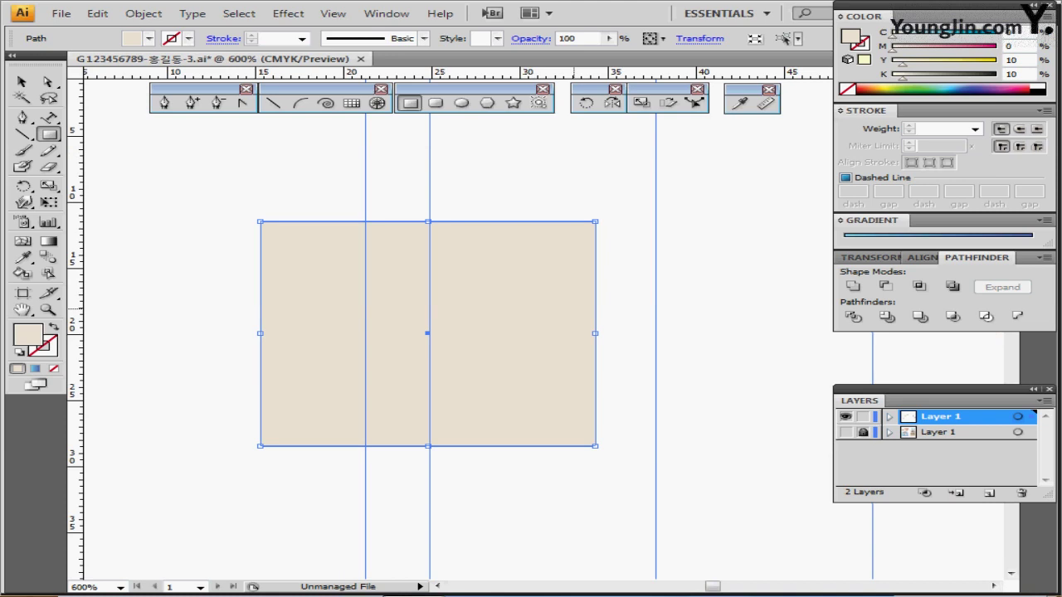
{"action": "key", "text": "ctrl+shift+["}
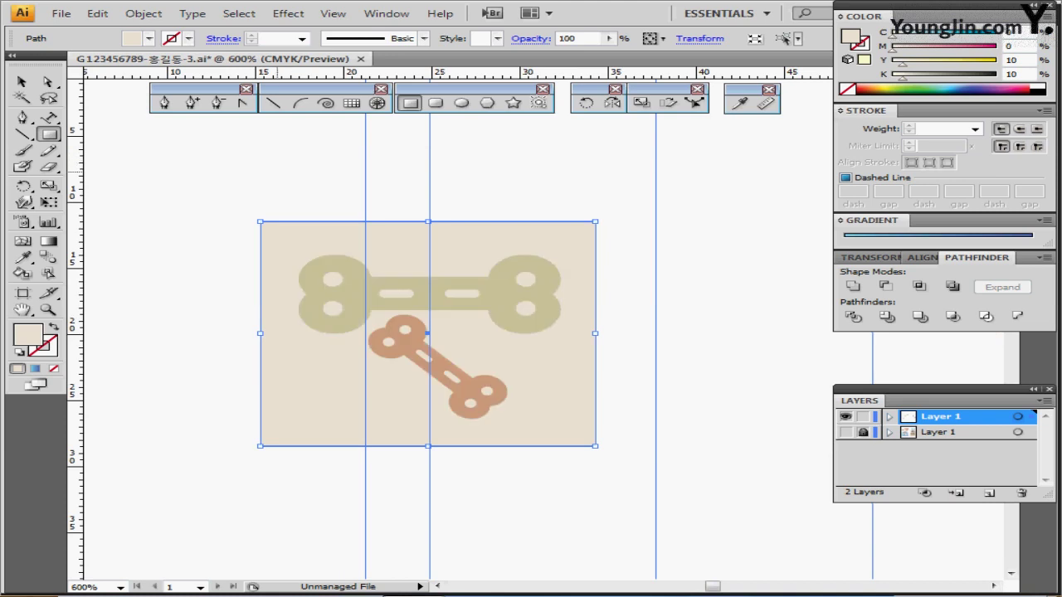
- Select the background rectangle with both bones and define them as a new pattern swatch with a Korean name
{"action": "left_click", "coordinate": [199, 185], "text": "ctrl"}
{"action": "left_click_drag", "start_coordinate": [199, 180], "coordinate": [471, 360]}
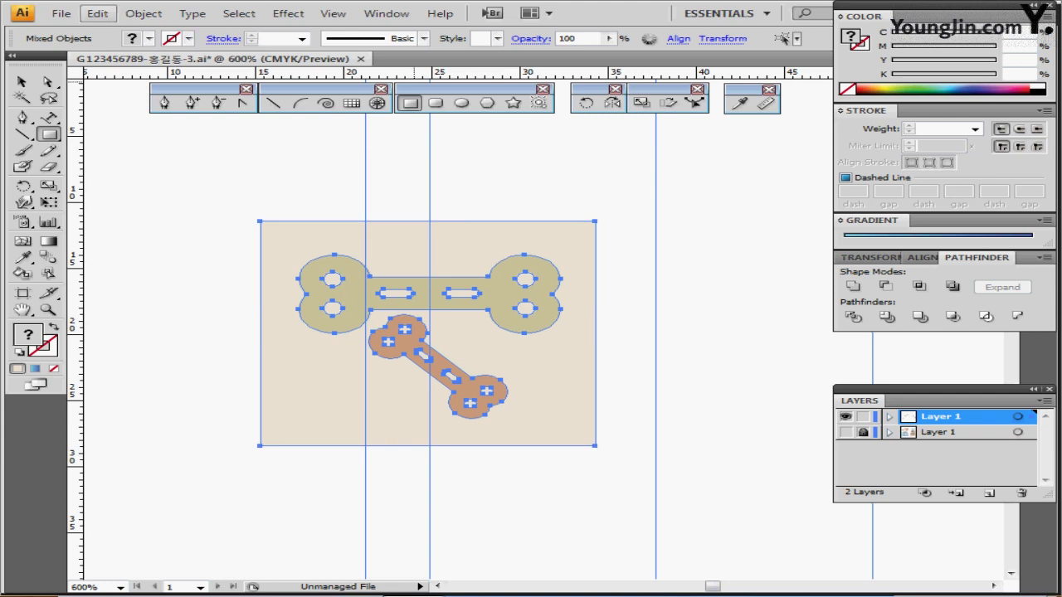
{"action": "left_click", "coordinate": [97, 13]}
{"action": "left_click", "coordinate": [160, 255]}
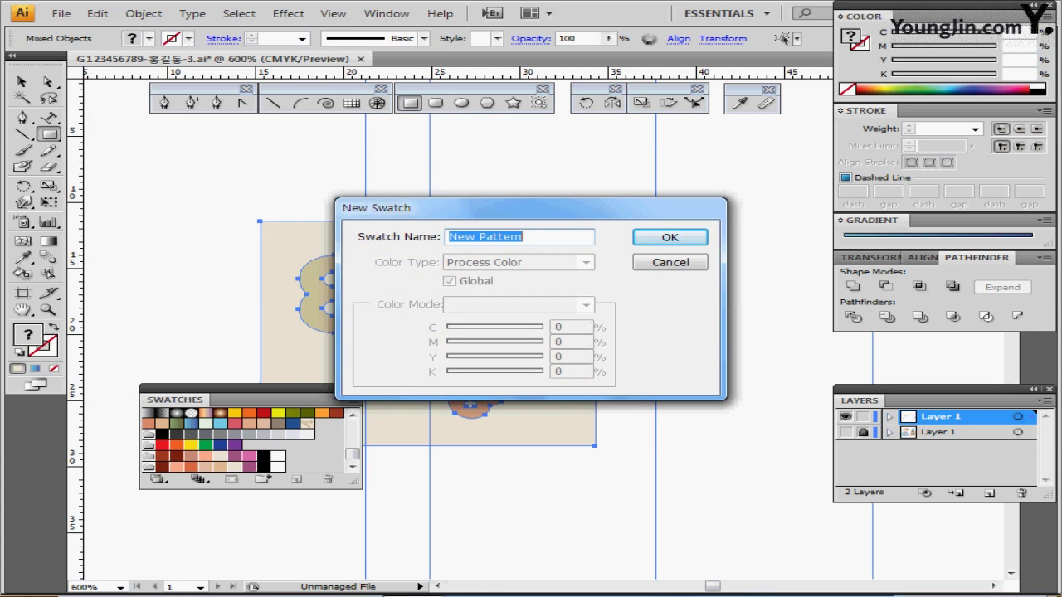
{"action": "type", "text": "베틀"}
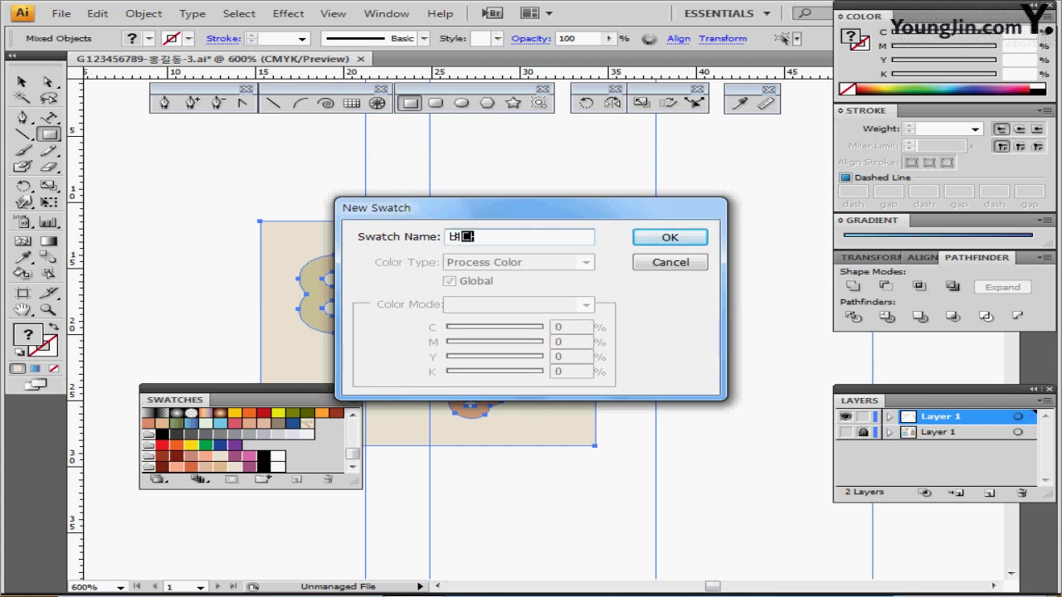
{"action": "type", "text": "귀"}
{"action": "key", "text": "Home"}
{"action": "key", "text": "Delete"}
{"action": "type", "text": "빼"}
{"action": "key", "text": "Return"}
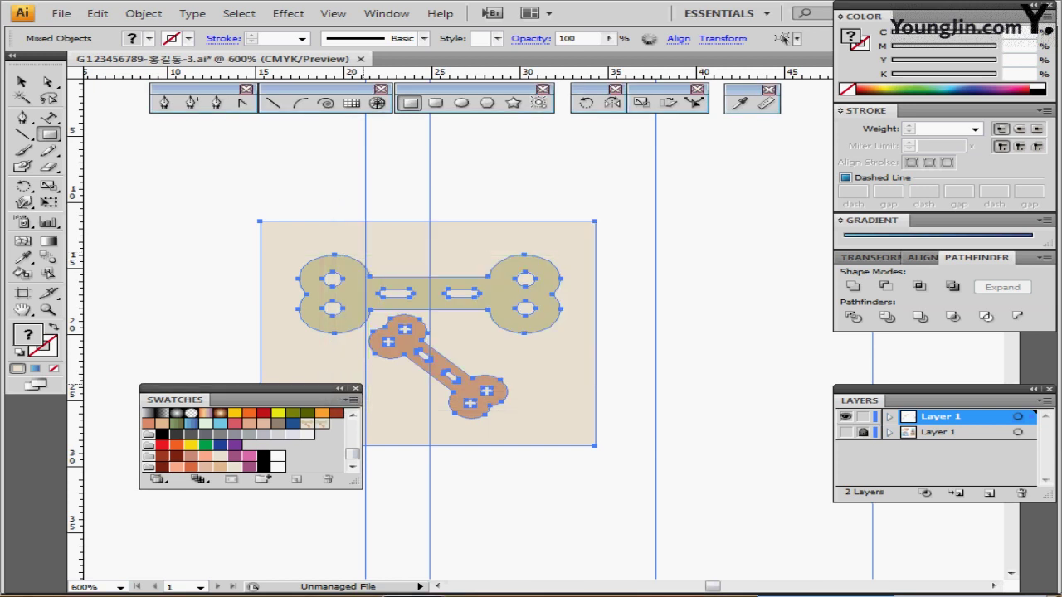
- Move the swatch library aside, collapse it, and deselect the bone pattern artwork
{"action": "left_click_drag", "start_coordinate": [314, 388], "coordinate": [268, 490]}
{"action": "left_click", "coordinate": [293, 491]}
{"action": "left_click", "coordinate": [167, 319], "text": "ctrl"}
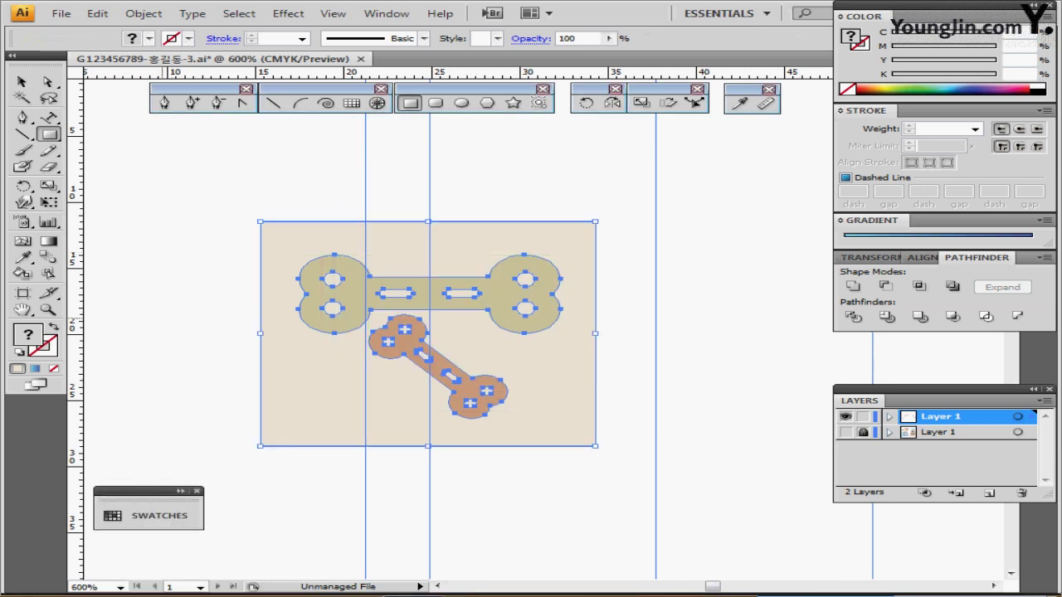
{"action": "key", "text": "ctrl+shift+a"}
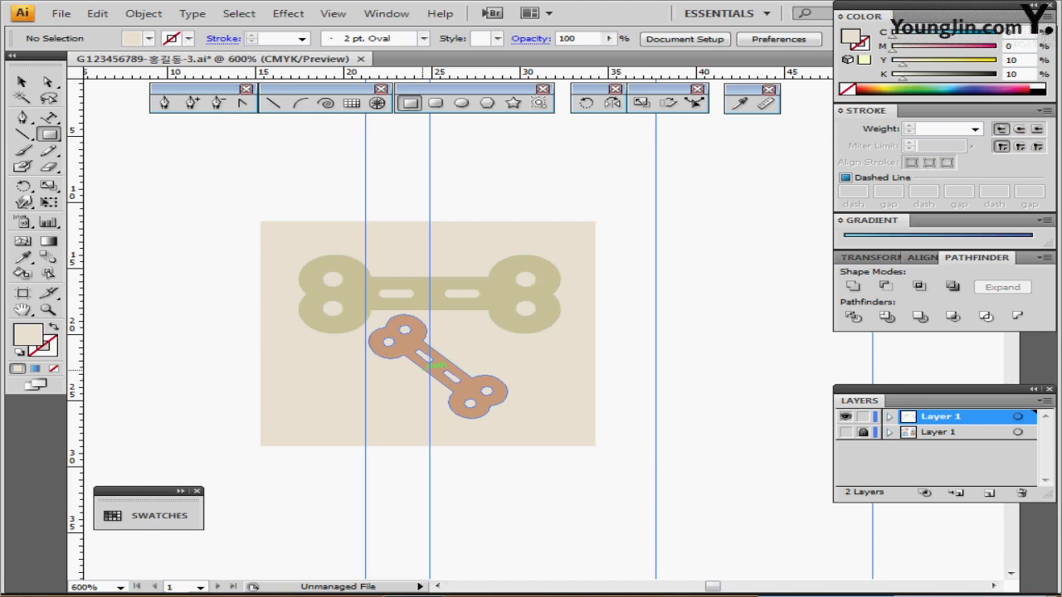
- Select the pale tan colour sample above the artwork to load its fill as the current colour
{"action": "left_click_drag", "start_coordinate": [554, 355], "coordinate": [296, 346]}
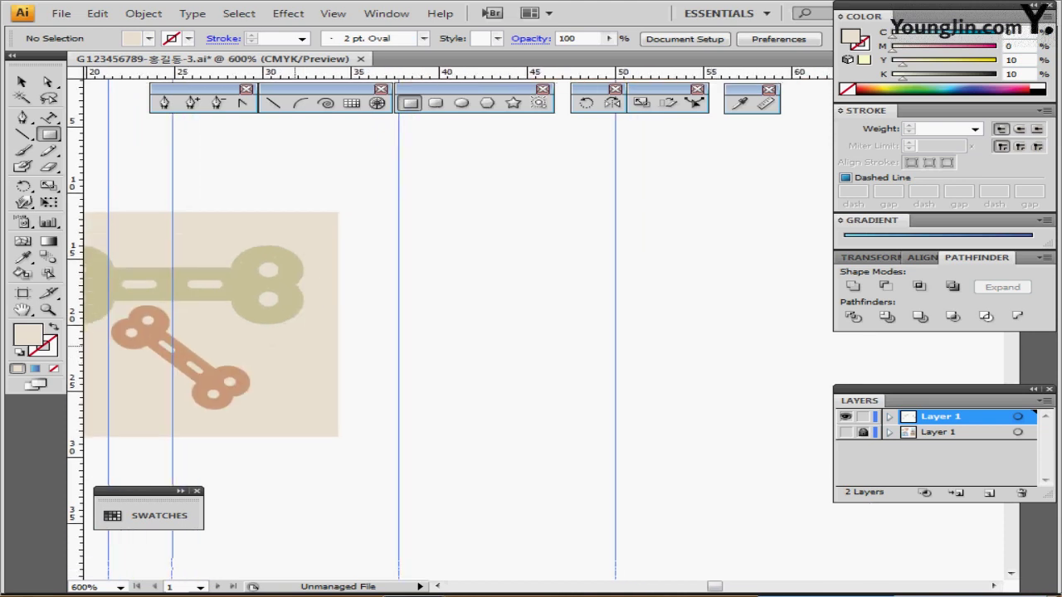
{"action": "left_click_drag", "start_coordinate": [491, 280], "coordinate": [363, 317]}
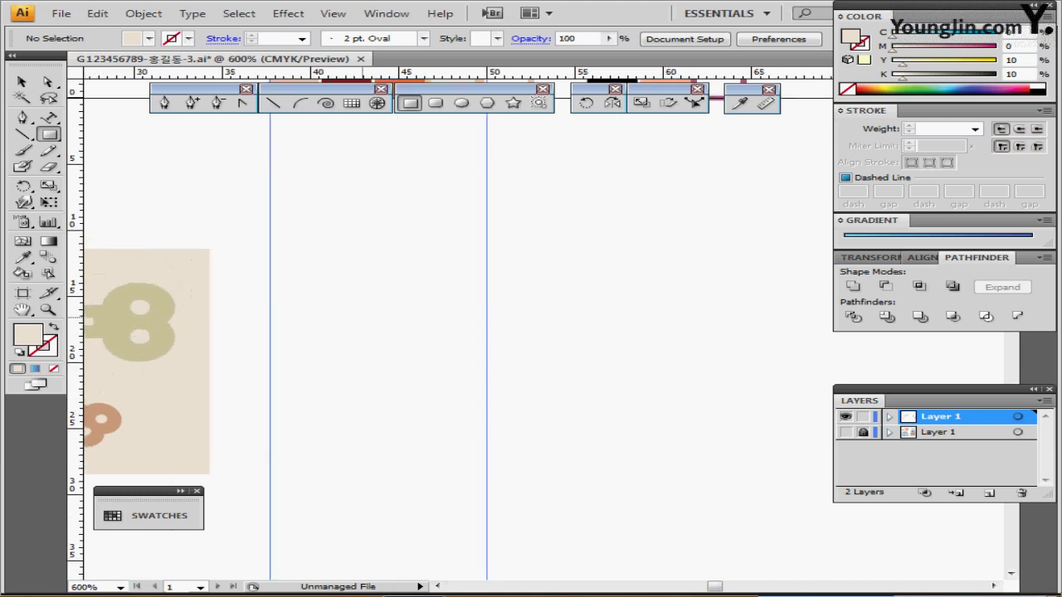
{"action": "left_click_drag", "start_coordinate": [398, 283], "coordinate": [377, 351]}
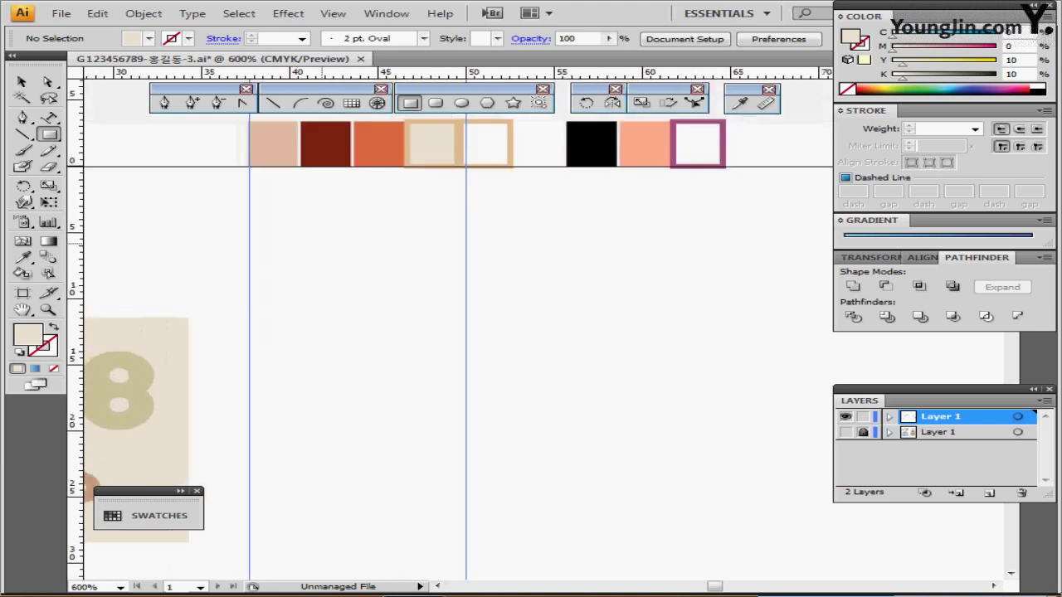
{"action": "left_click", "coordinate": [267, 154], "text": "ctrl"}
{"action": "scroll", "coordinate": [448, 332], "scroll_direction": "down", "scroll_amount": 2}
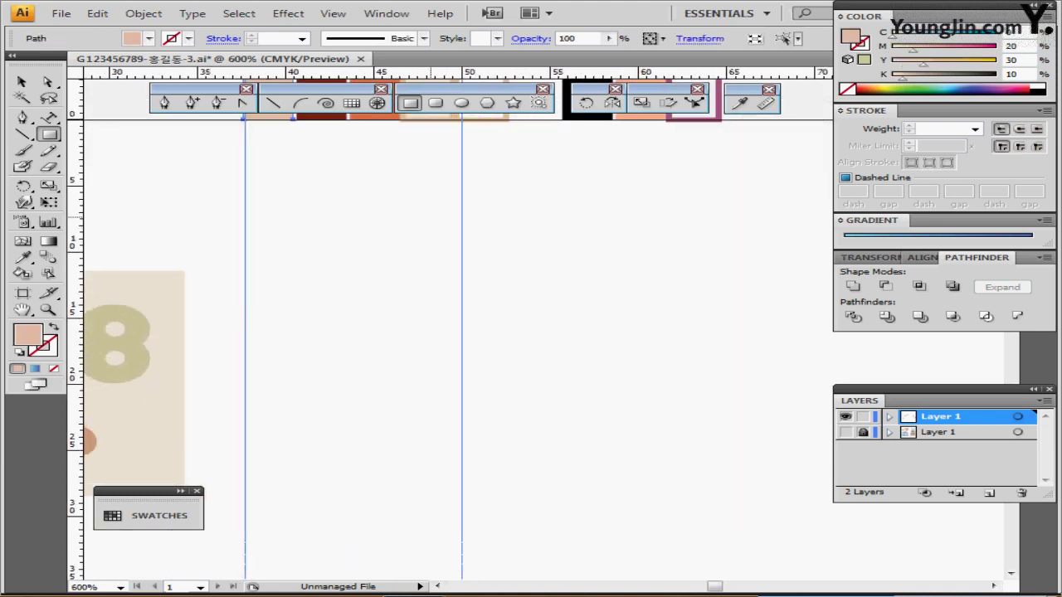
- Create a 13 mm wide, 16 mm high rounded rectangle with a 4 mm corner radius centred on the vertical guide, and move it straight down
{"action": "left_click", "coordinate": [436, 103]}
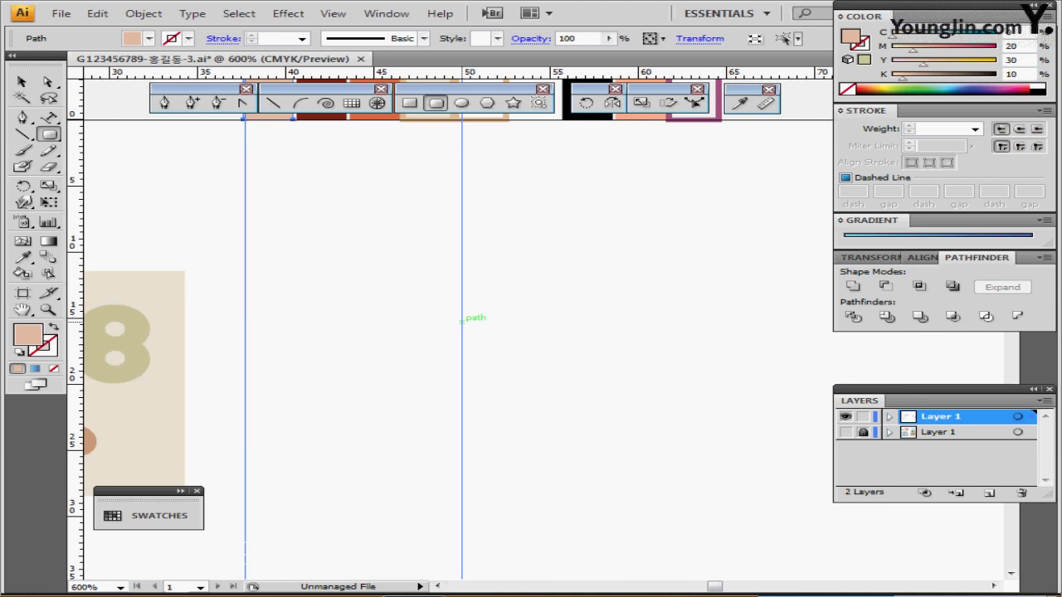
{"action": "left_click", "coordinate": [461, 321]}
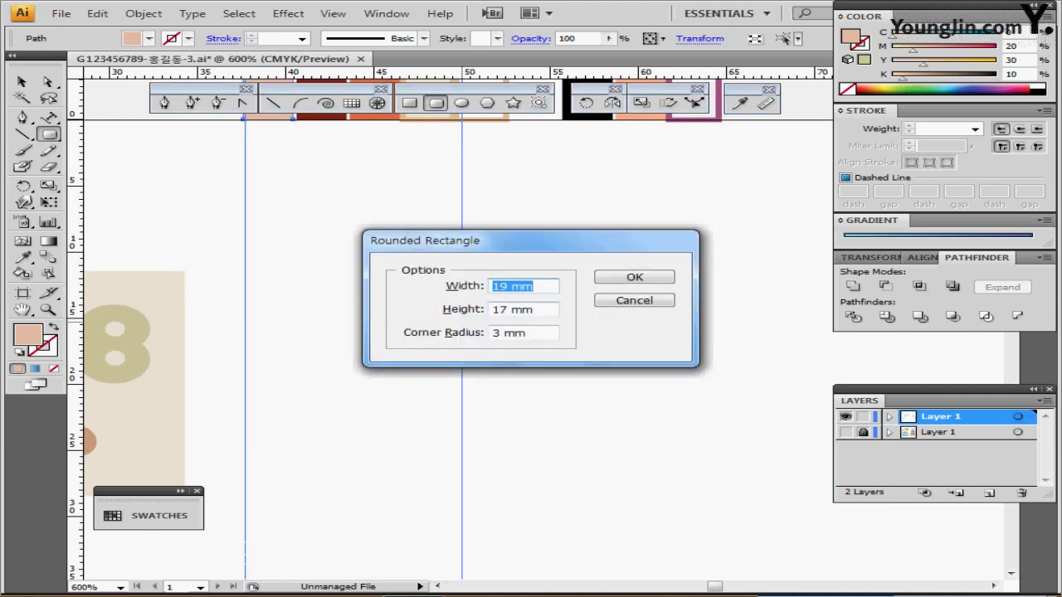
{"action": "type", "text": "13"}
{"action": "key", "text": "Tab"}
{"action": "type", "text": "16"}
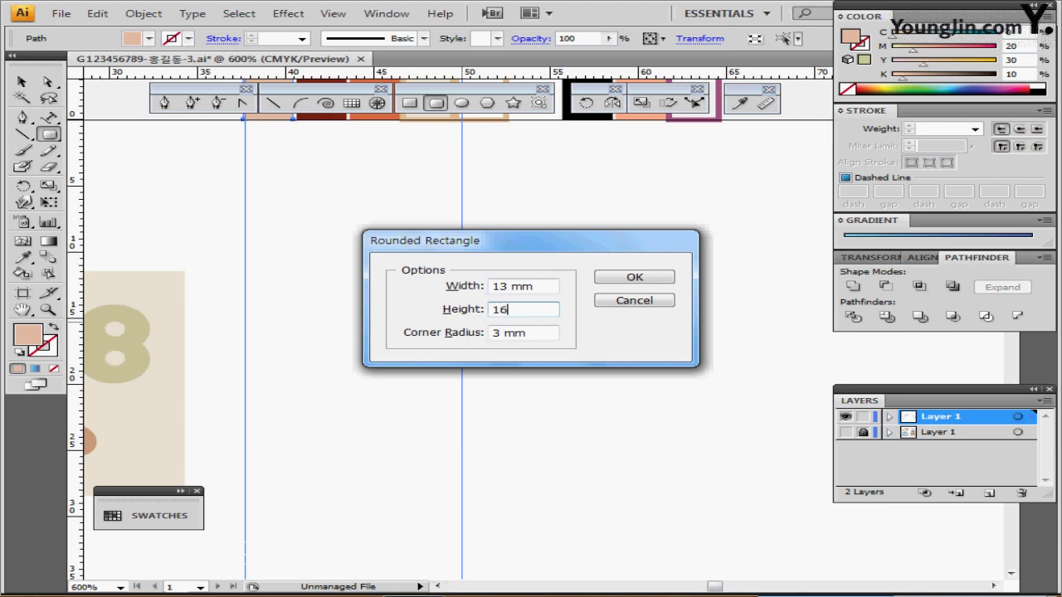
{"action": "key", "text": "Tab"}
{"action": "type", "text": "4"}
{"action": "key", "text": "Return"}
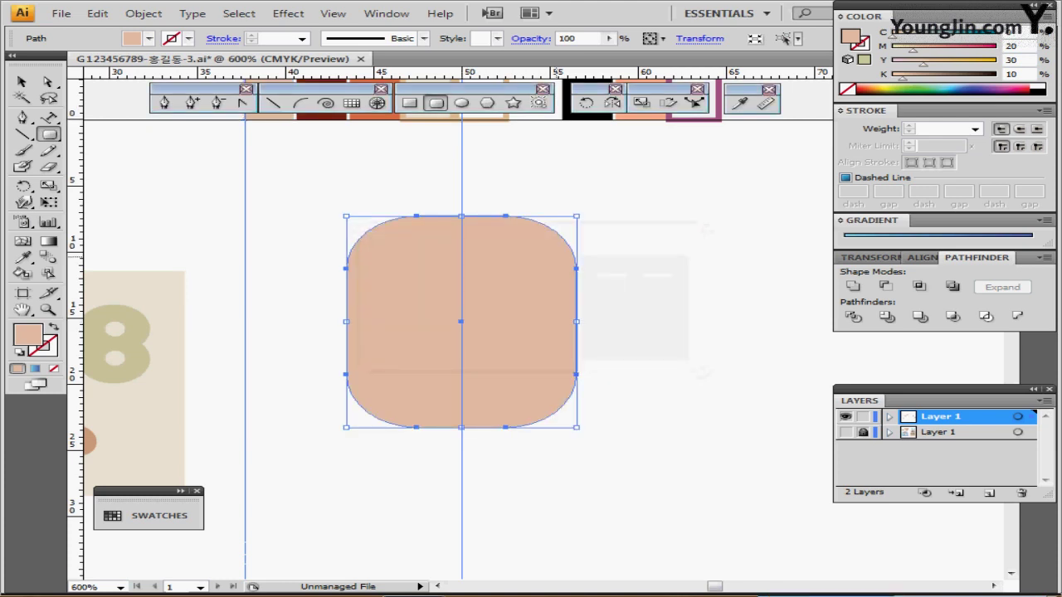
{"action": "left_click_drag", "start_coordinate": [526, 309], "coordinate": [526, 365]}
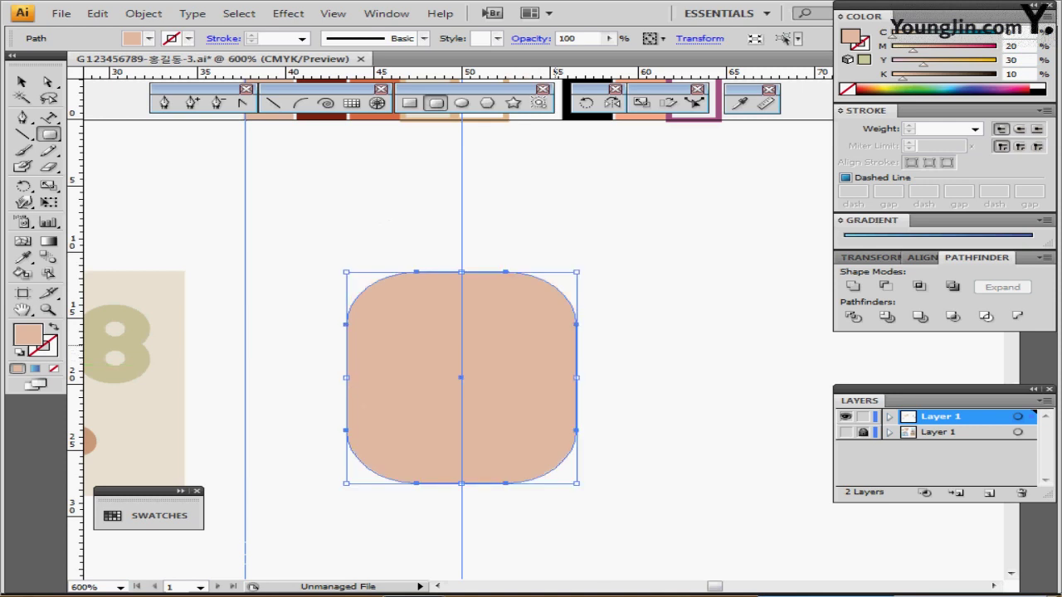
- Select the four lower anchor points of the tan rounded rectangle and scale them uniformly to 85%
{"action": "left_click_drag", "start_coordinate": [588, 341], "coordinate": [592, 272]}
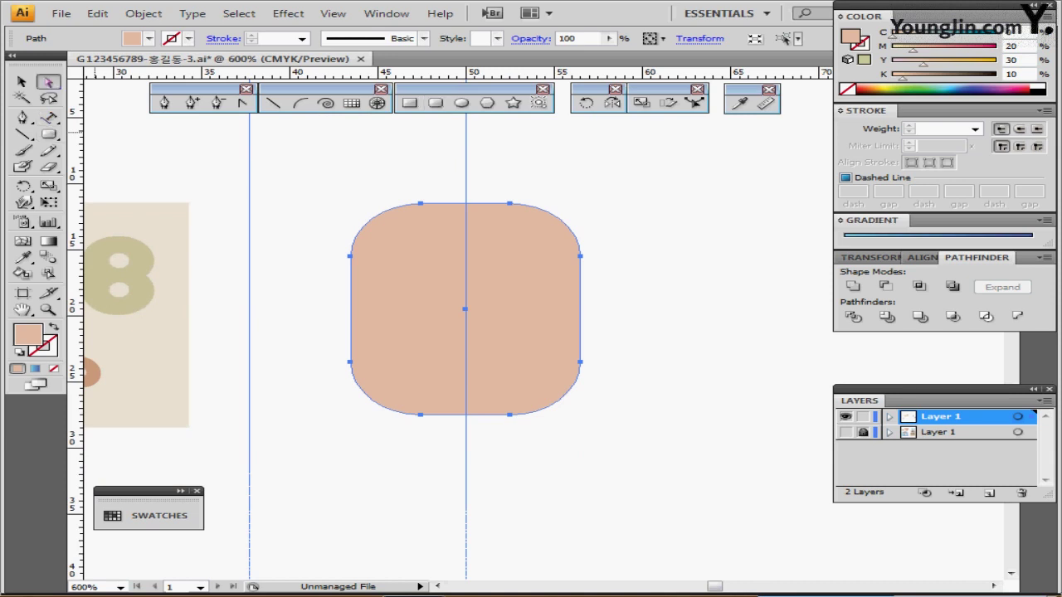
{"action": "key", "text": "a"}
{"action": "left_click_drag", "start_coordinate": [320, 332], "coordinate": [645, 451]}
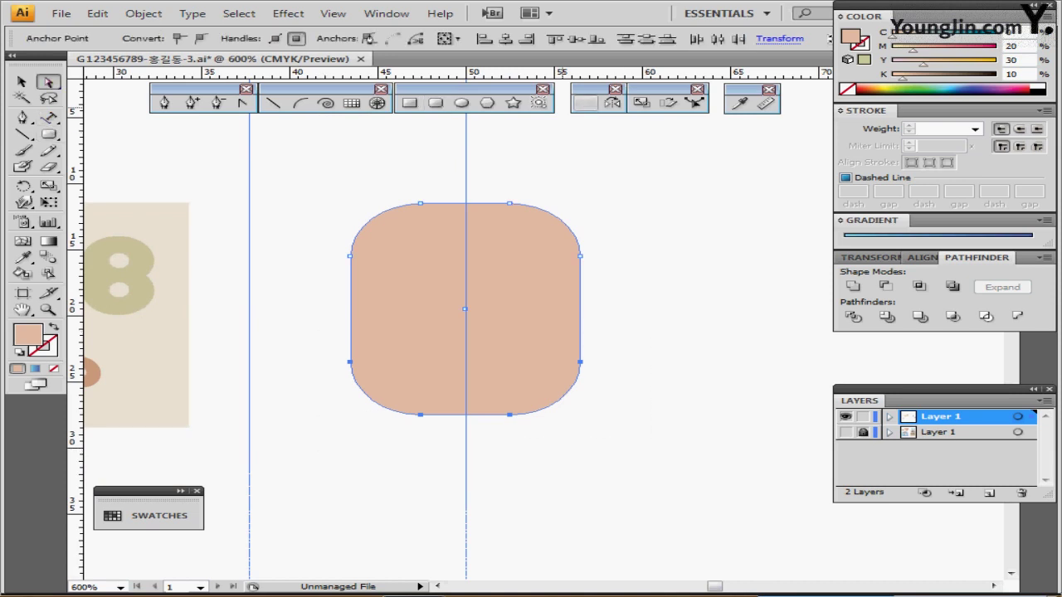
{"action": "double_click", "coordinate": [642, 102]}
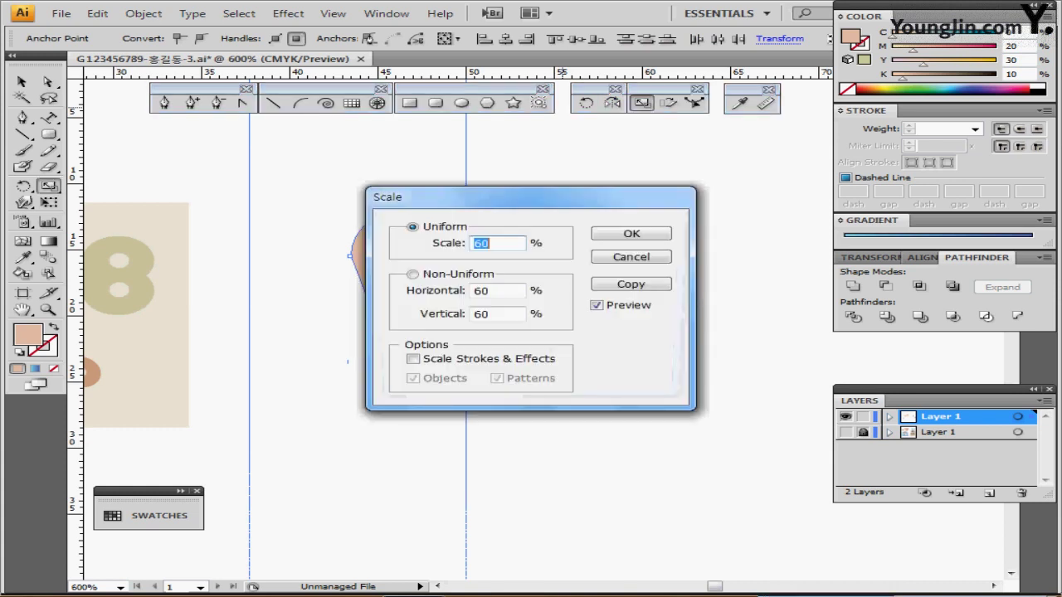
{"action": "type", "text": "85"}
{"action": "key", "text": "Return"}
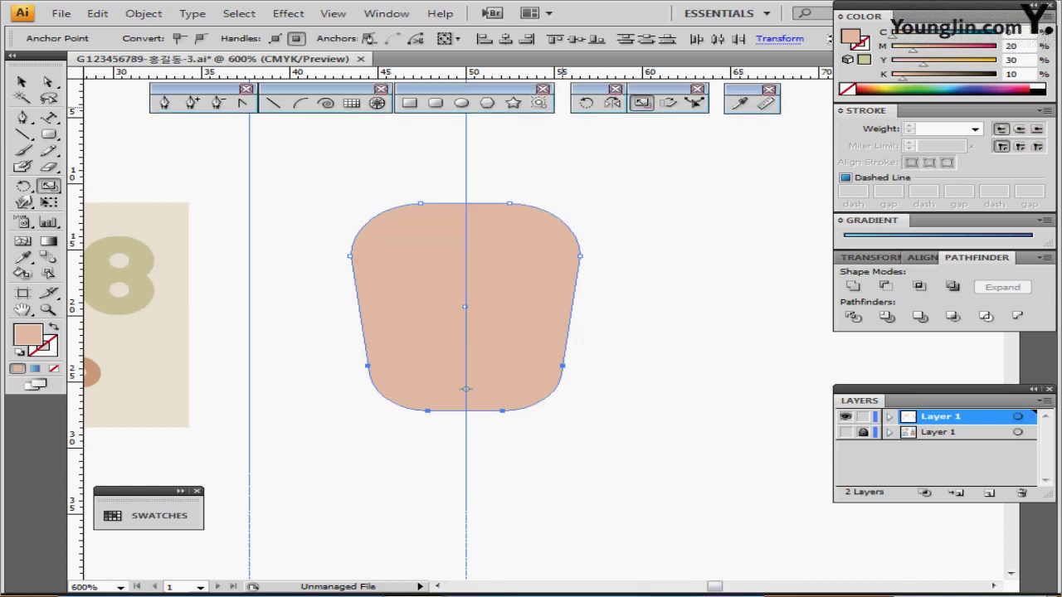
- Show the reference layer and shift the tan head shape slightly upward to match the head outline
{"action": "left_click_drag", "start_coordinate": [510, 203], "coordinate": [531, 249]}
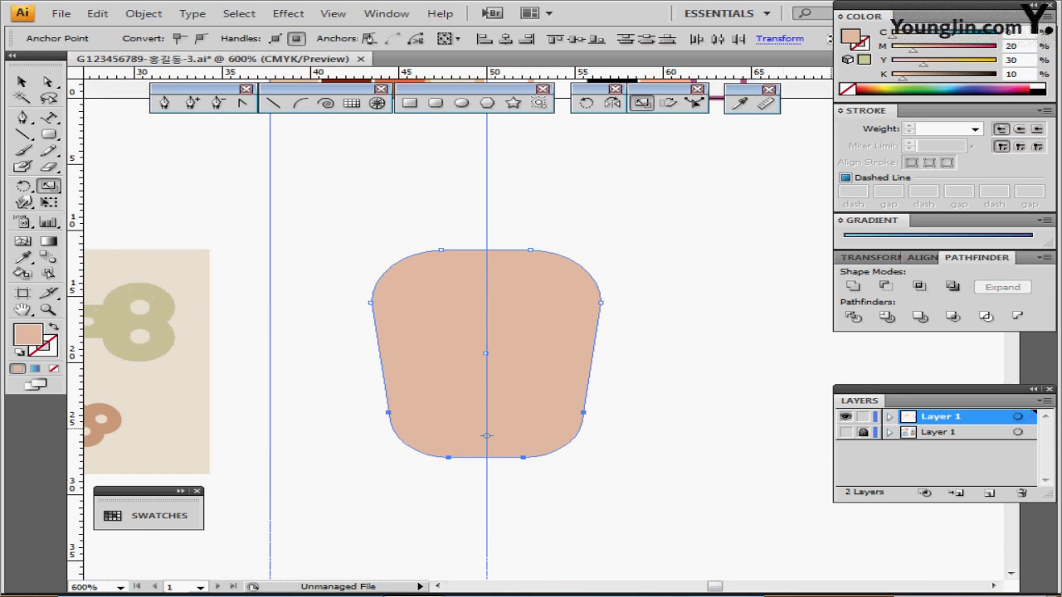
{"action": "left_click", "coordinate": [845, 432]}
{"action": "key", "text": "ctrl+shift+a"}
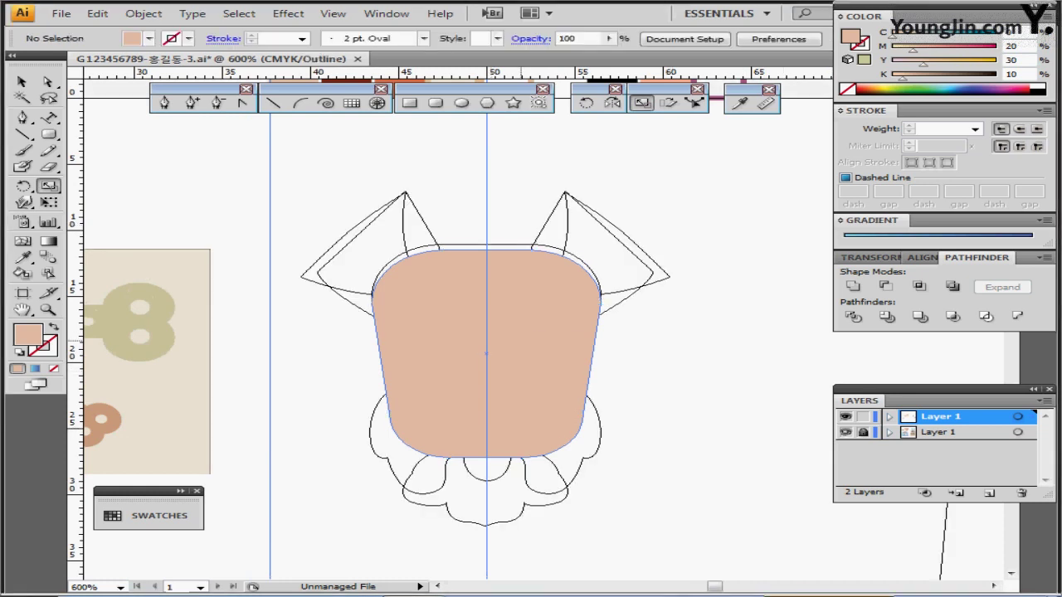
{"action": "left_click_drag", "start_coordinate": [523, 339], "coordinate": [525, 334]}
{"action": "left_click", "coordinate": [648, 337], "text": "ctrl"}
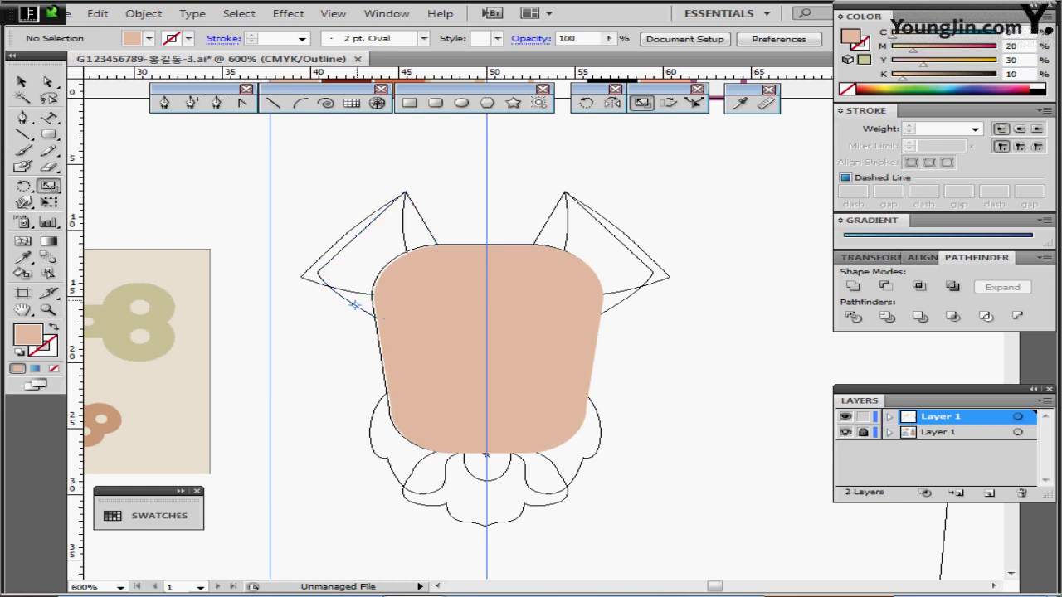
- Sample the reference ear's dark brown fill and trace the left ear's back piece as a closed Pen path overlapping the head
{"action": "key", "text": "i"}
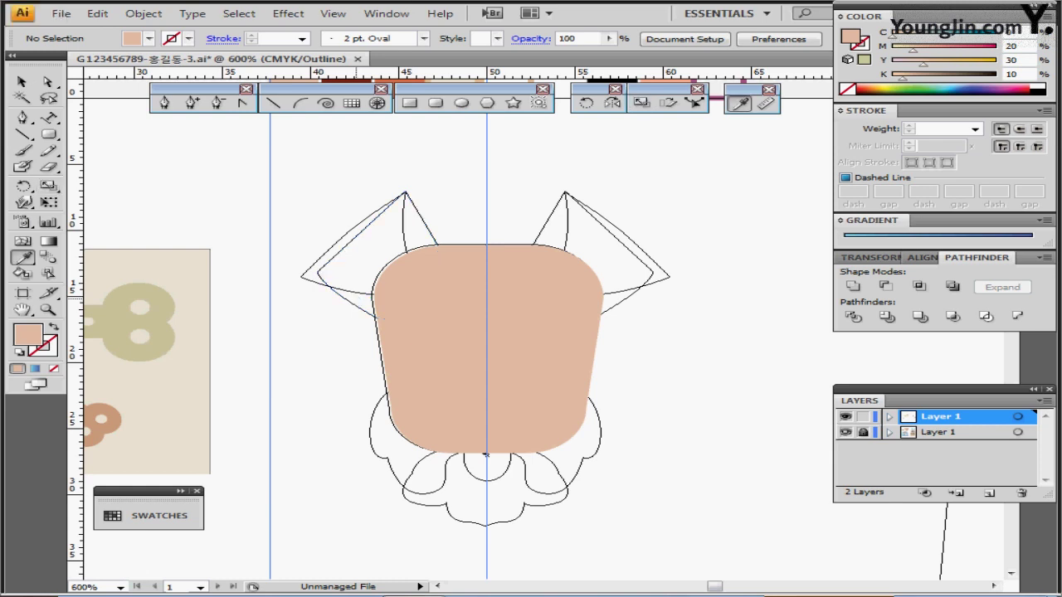
{"action": "left_click", "coordinate": [363, 302]}
{"action": "left_click", "coordinate": [369, 304]}
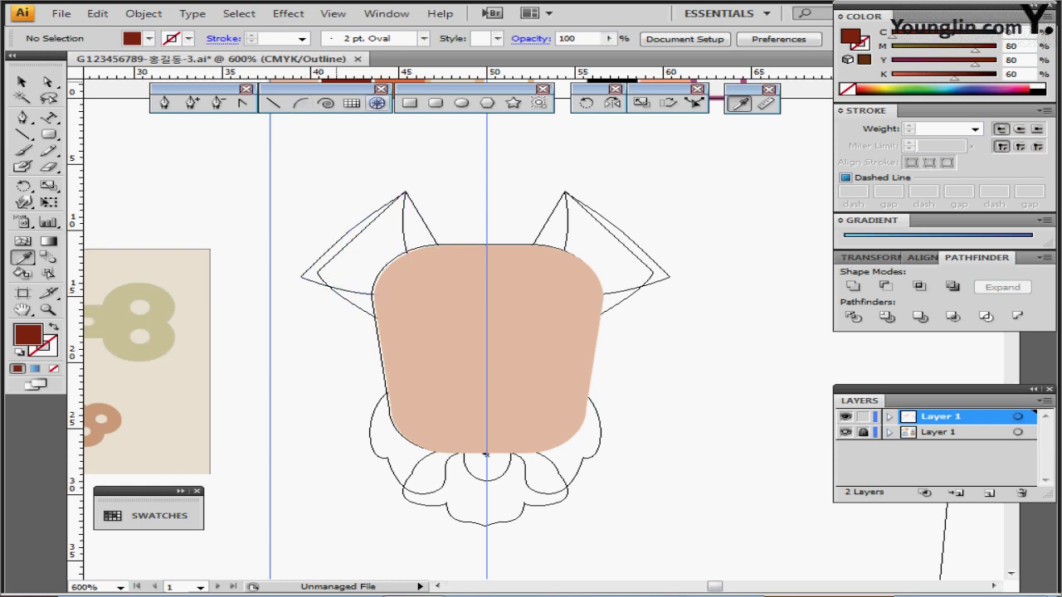
{"action": "left_click", "coordinate": [164, 103]}
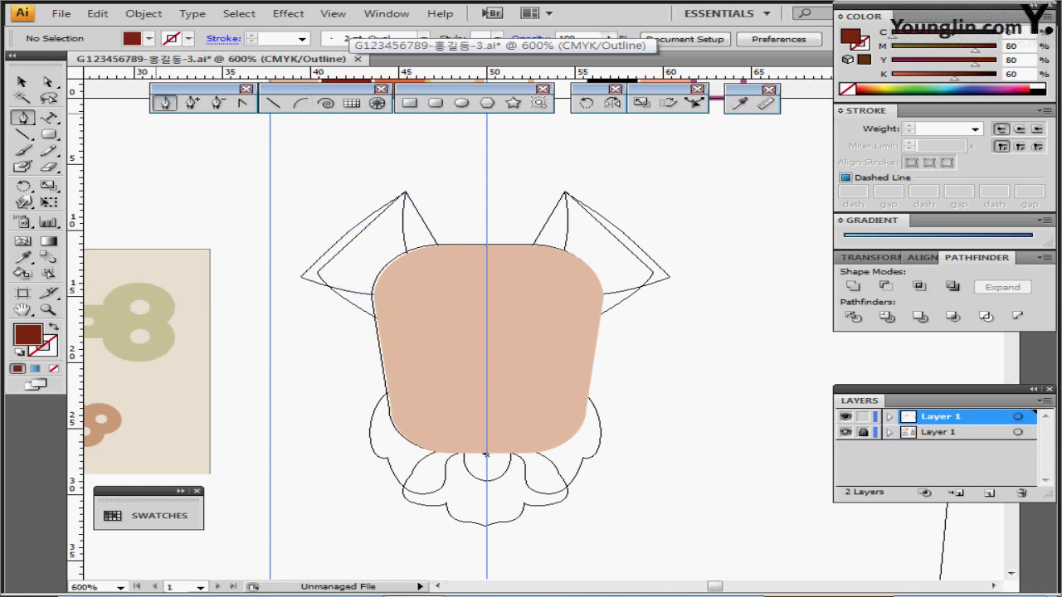
{"action": "left_click", "coordinate": [395, 325]}
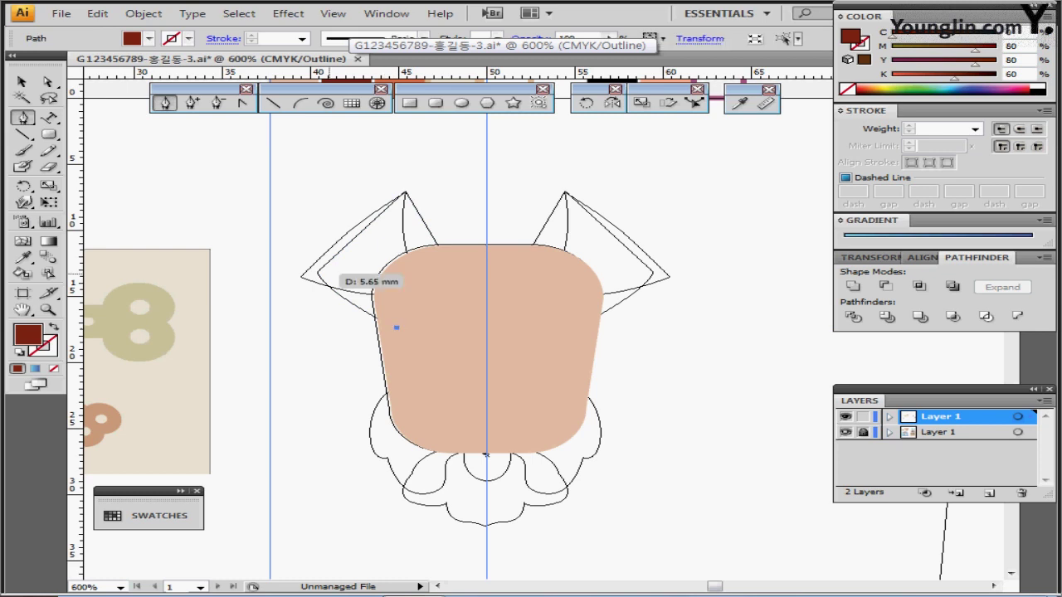
{"action": "left_click_drag", "start_coordinate": [316, 271], "coordinate": [301, 240]}
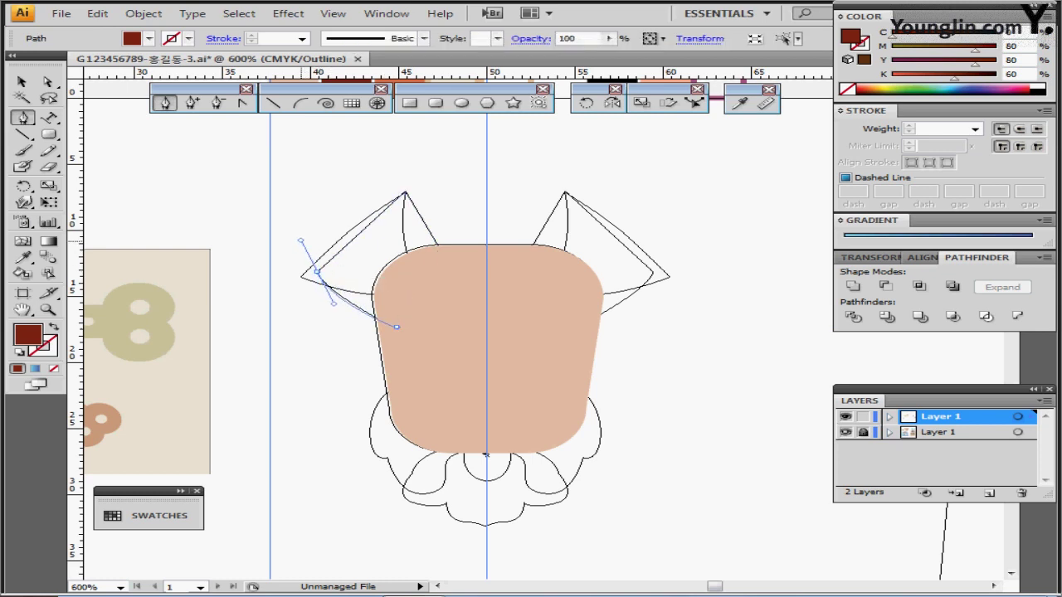
{"action": "left_click", "coordinate": [316, 271]}
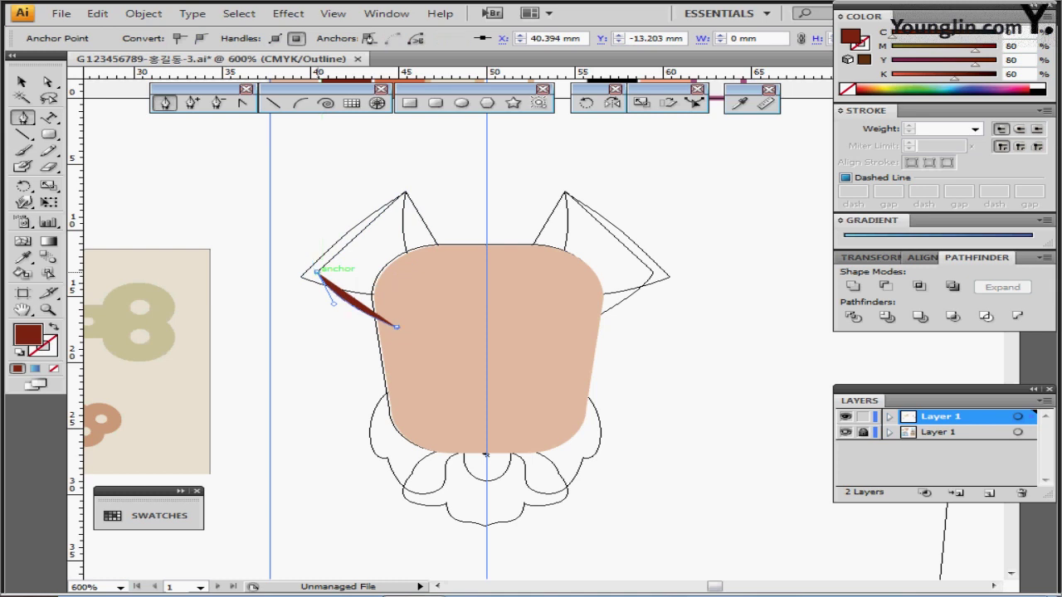
{"action": "left_click", "coordinate": [404, 193]}
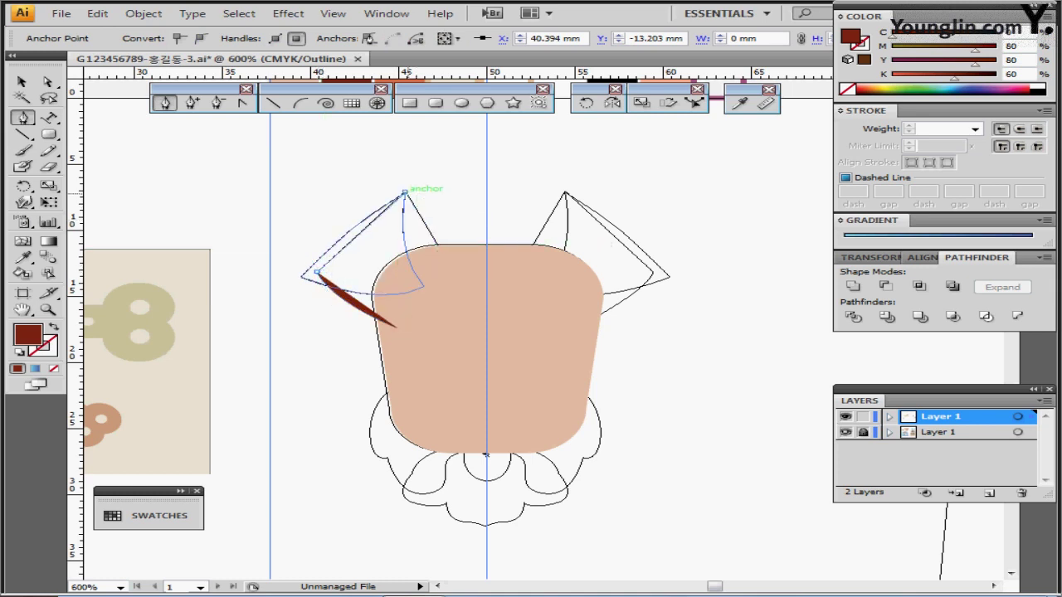
{"action": "left_click", "coordinate": [396, 327]}
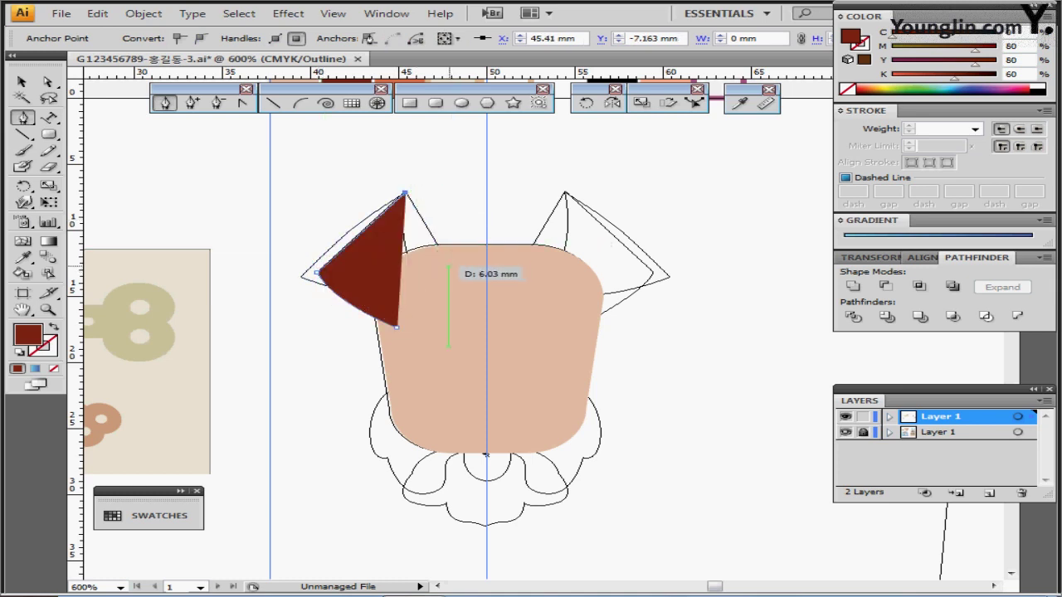
{"action": "left_click", "coordinate": [448, 266]}
{"action": "left_click", "coordinate": [397, 327]}
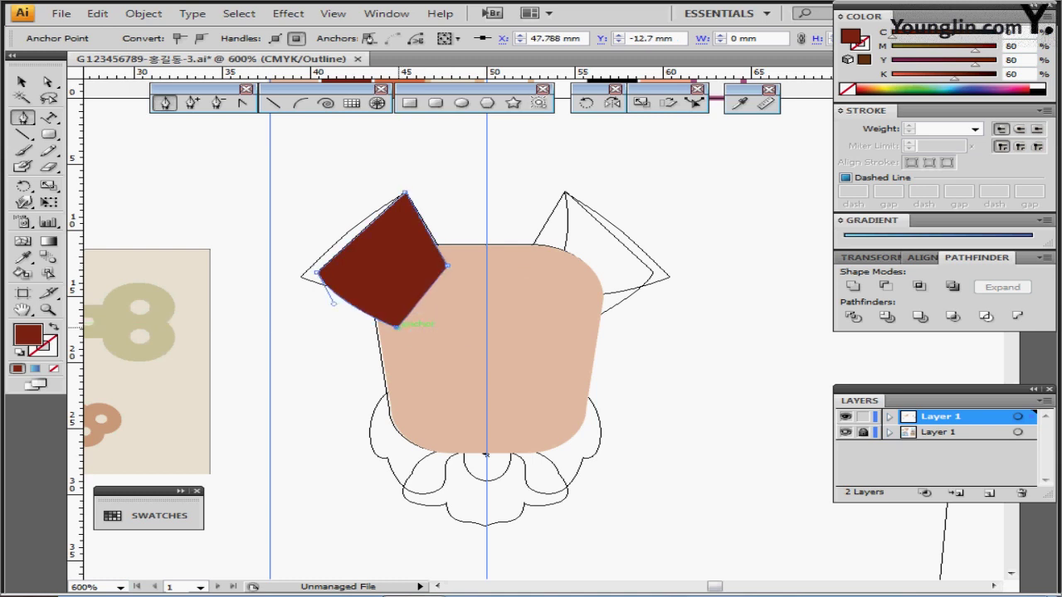
- Hide the reference layer and send the dark brown ear piece to the back, behind the head
{"action": "left_click", "coordinate": [845, 432]}
{"action": "key", "text": "ctrl+y"}
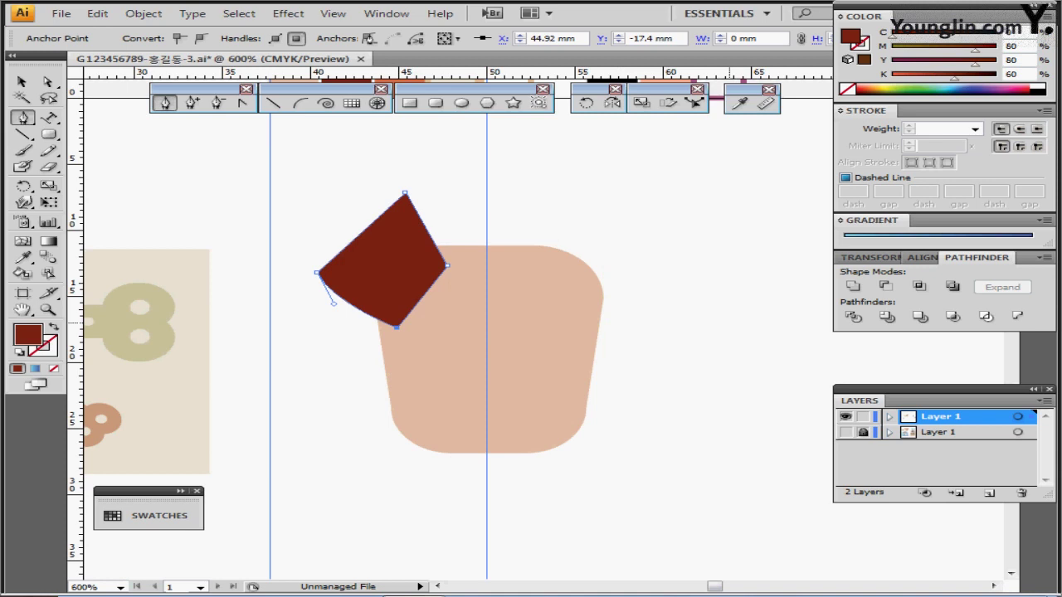
{"action": "key", "text": "ctrl+shift+bracketleft"}
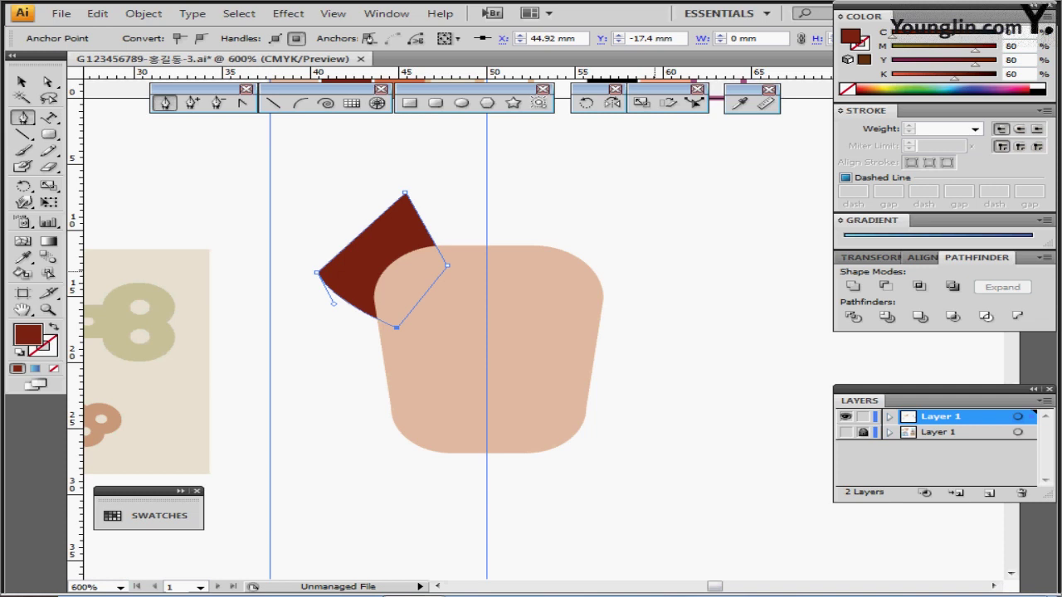
- Show all hidden objects, bring the orange ear and the muzzle pieces to the front, and deselect them
{"action": "key", "text": "ctrl+alt+3"}
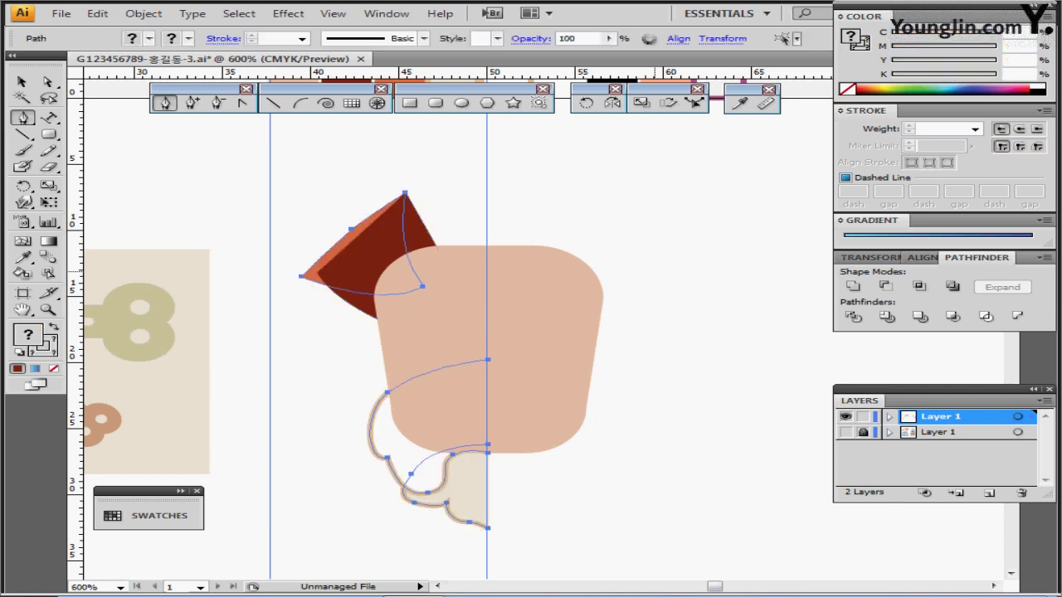
{"action": "key", "text": "ctrl+shift+]"}
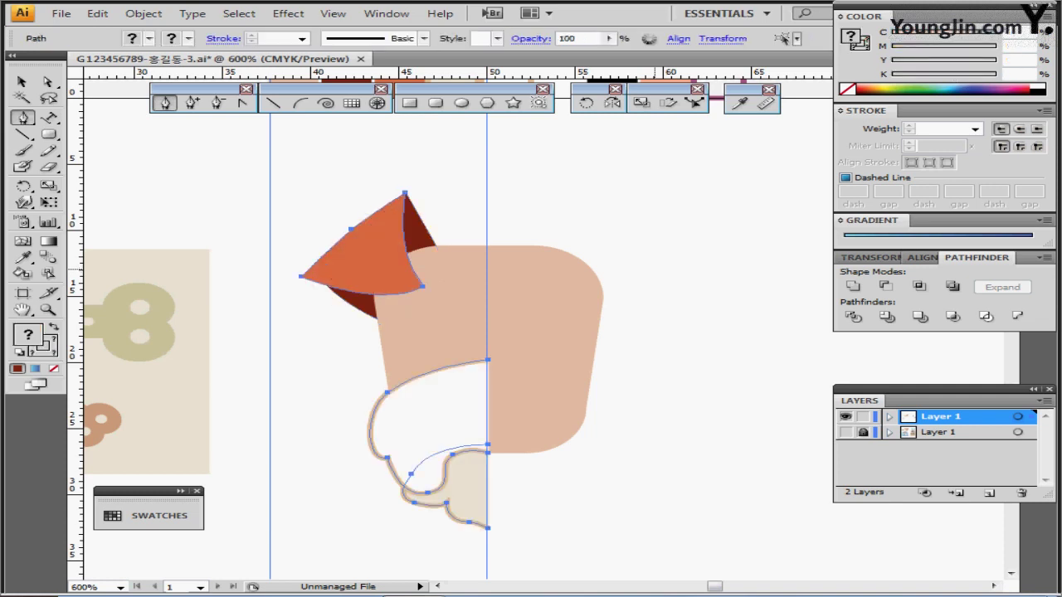
{"action": "left_click_drag", "start_coordinate": [628, 315], "coordinate": [620, 269]}
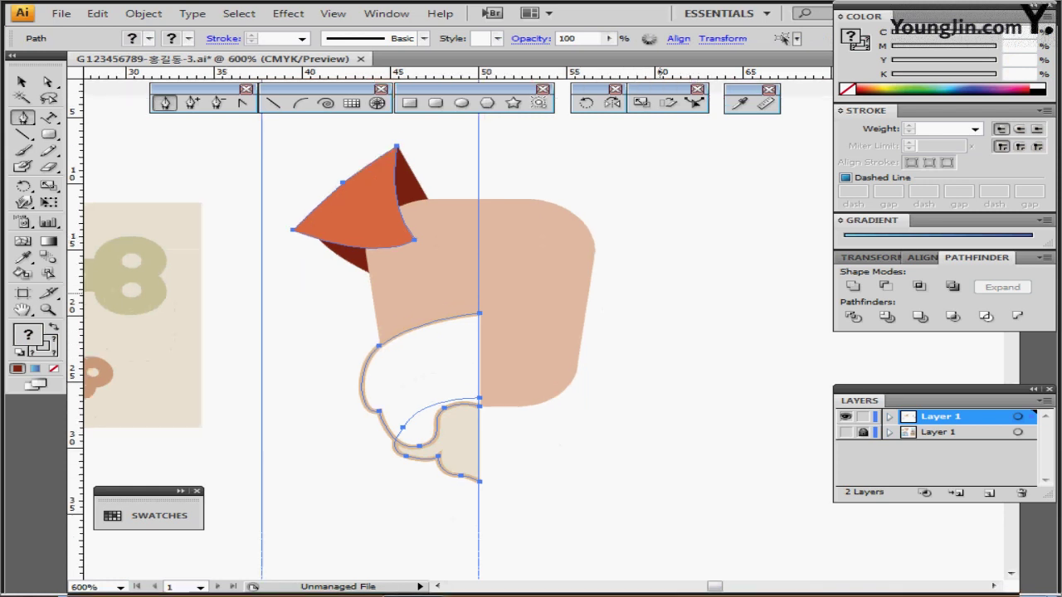
{"action": "scroll", "coordinate": [447, 331], "scroll_direction": "down", "scroll_amount": 1}
{"action": "key", "text": "ctrl+shift+a"}
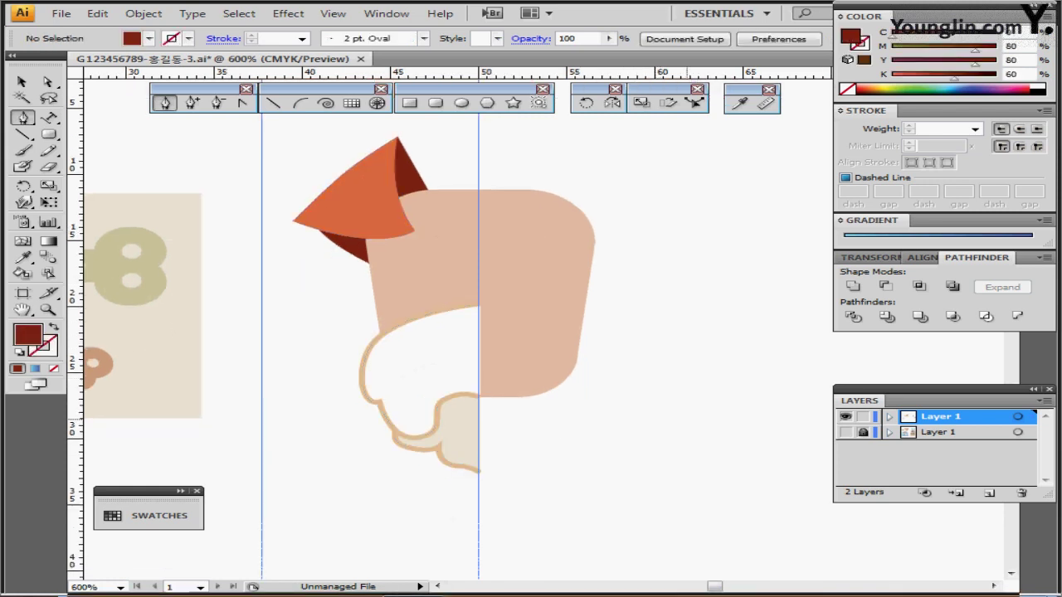
{"action": "left_click_drag", "start_coordinate": [621, 357], "coordinate": [605, 379]}
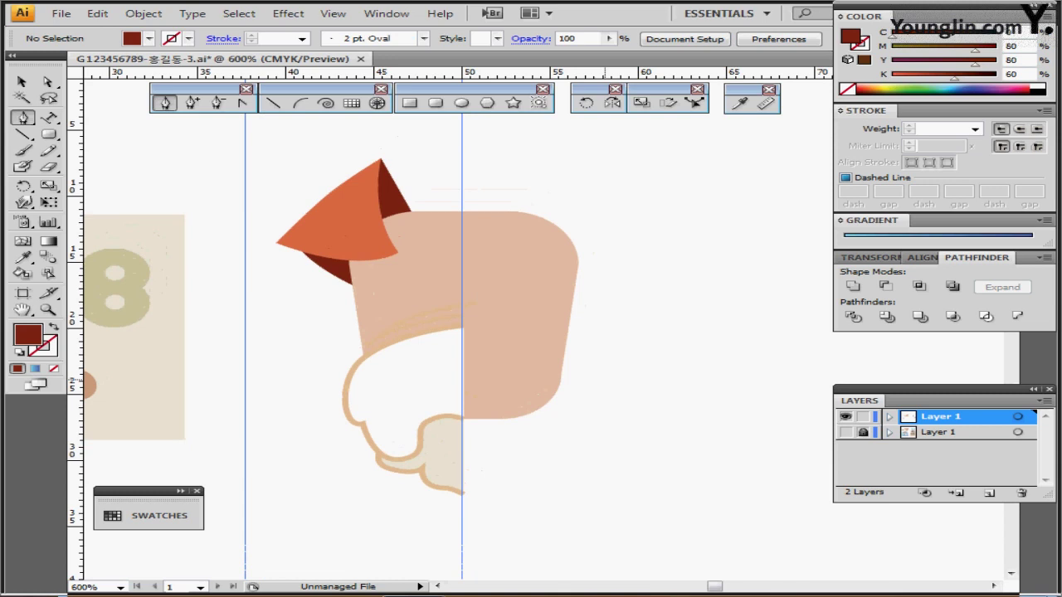
{"action": "key", "text": "ctrl+equal"}
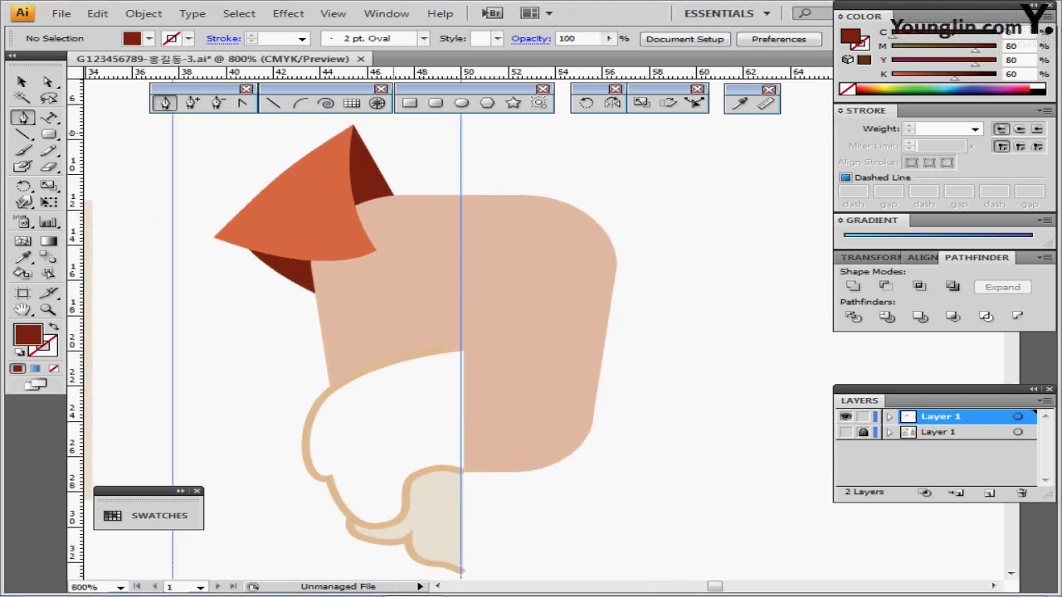
- Start the Ellipse tool with a plain white fill and no stroke for the dog's eye
{"action": "left_click", "coordinate": [462, 103]}
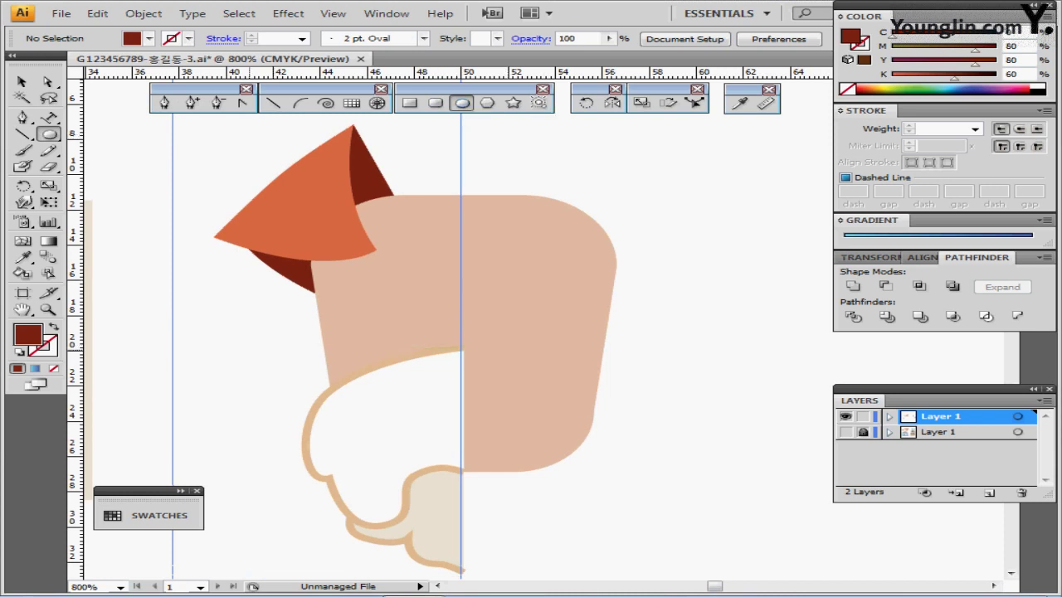
{"action": "key", "text": "d"}
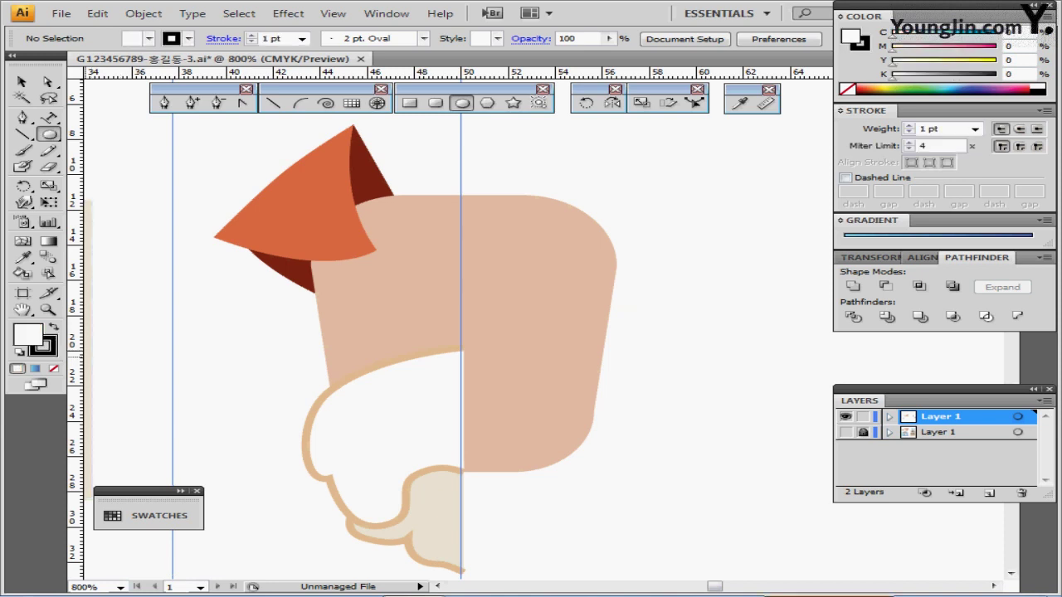
{"action": "key", "text": "shift+x"}
{"action": "key", "text": "x"}
{"action": "key", "text": "slash"}
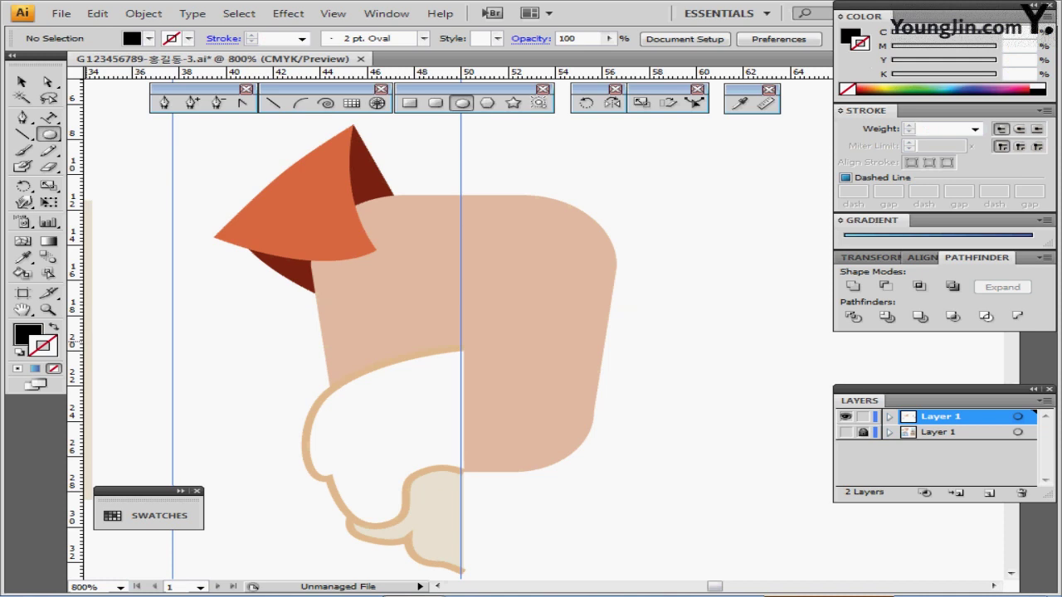
{"action": "key", "text": "d"}
{"action": "key", "text": "x"}
{"action": "key", "text": "slash"}
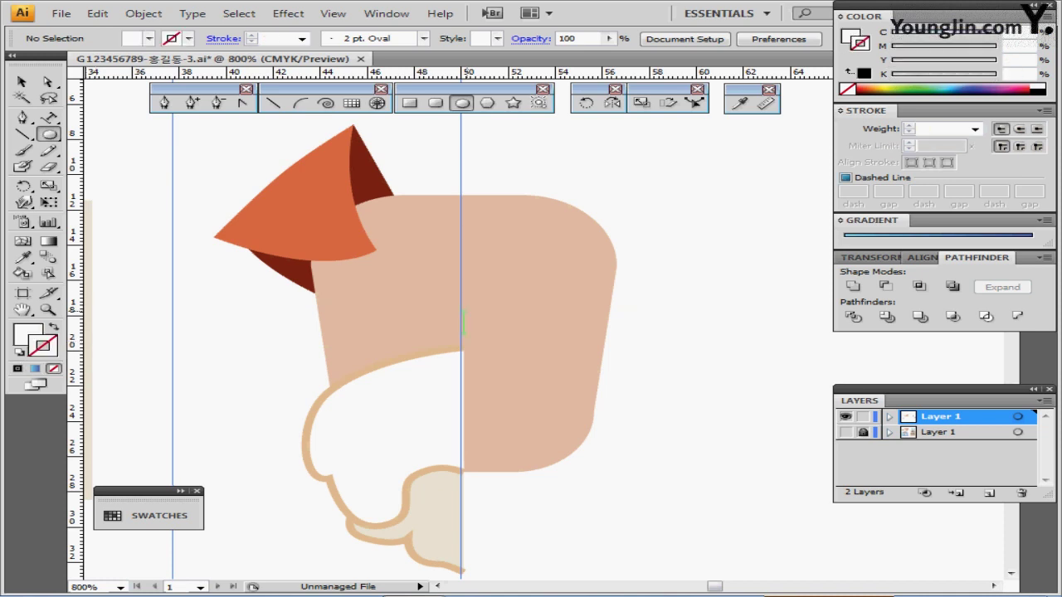
- Trace the left eye's outer and inner ellipses from a shared centre over the reference in outline view, and return to preview without the reference layer
{"action": "key", "text": "ctrl+y"}
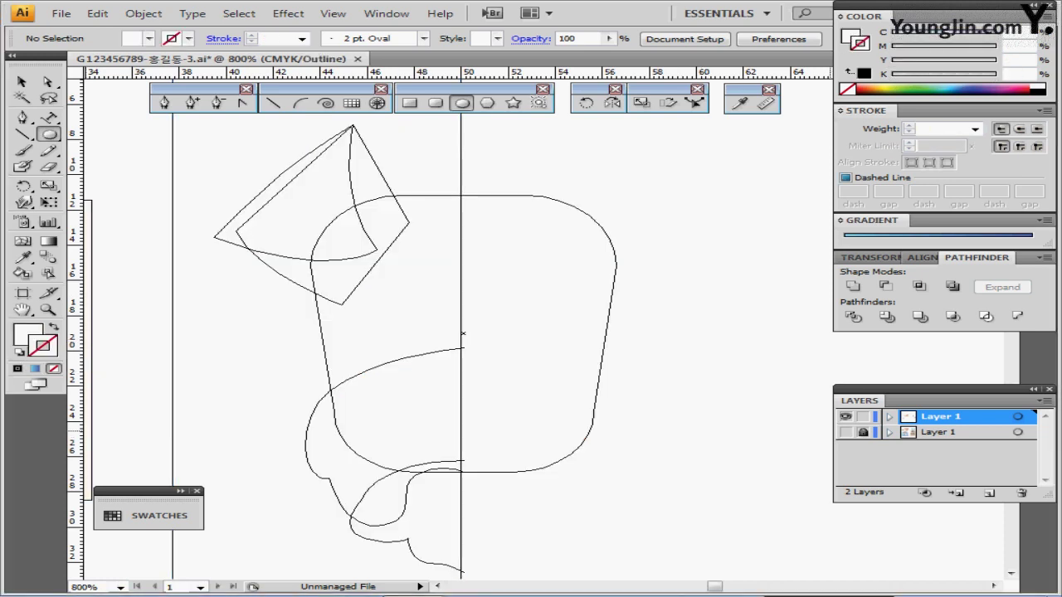
{"action": "left_click", "coordinate": [845, 432]}
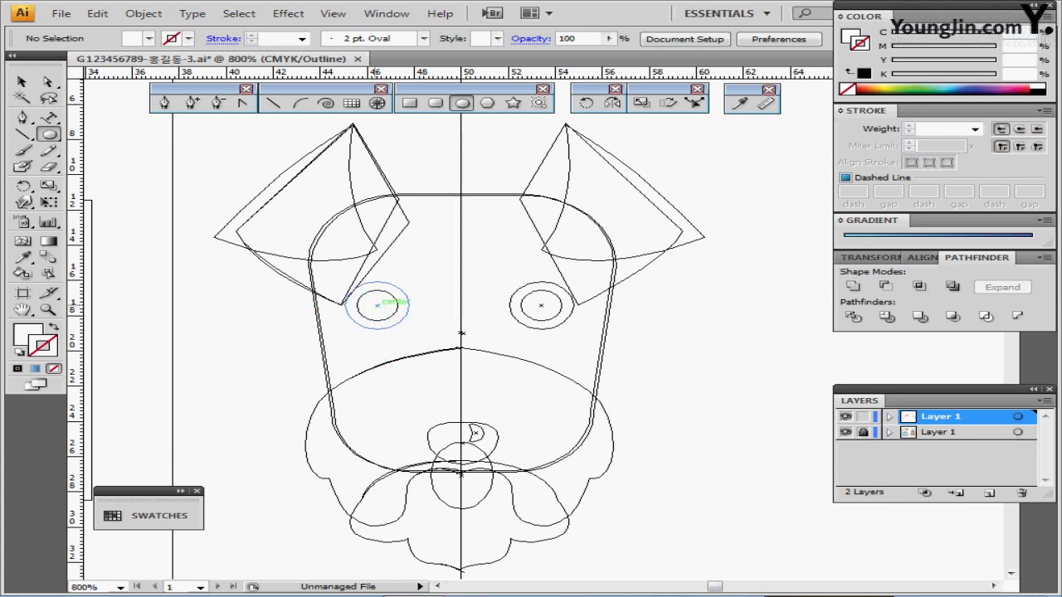
{"action": "left_click_drag", "start_coordinate": [377, 305], "coordinate": [407, 333]}
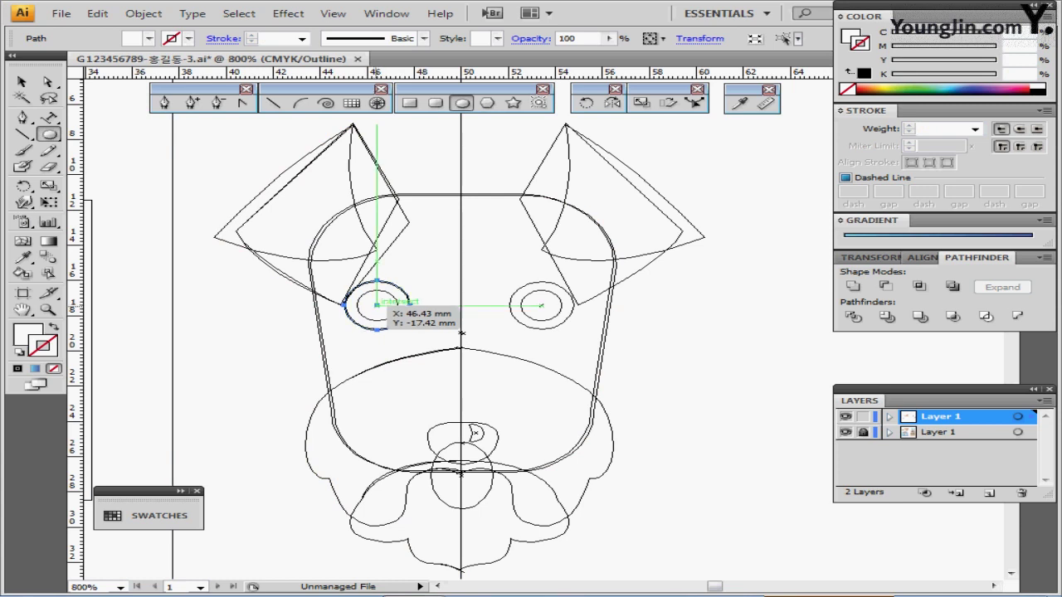
{"action": "left_click_drag", "start_coordinate": [377, 305], "coordinate": [399, 317]}
{"action": "left_click", "coordinate": [845, 432]}
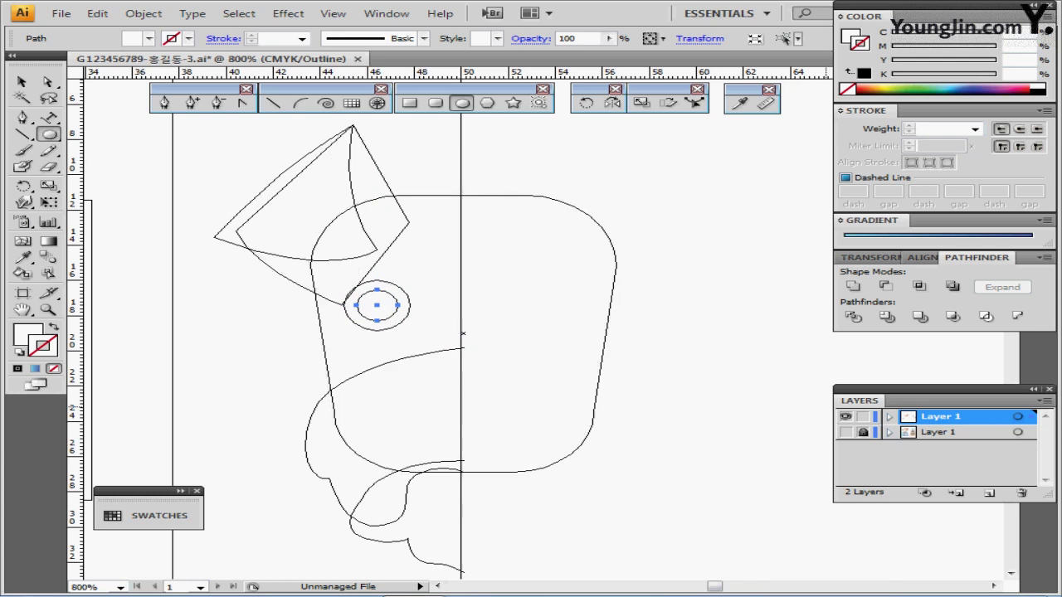
{"action": "key", "text": "ctrl+y"}
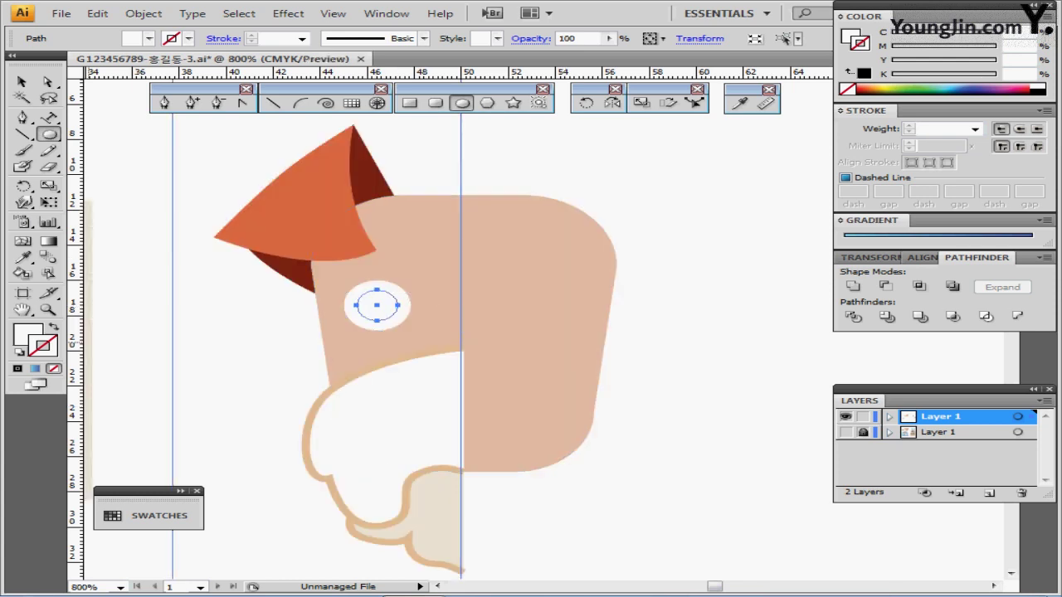
- Give the left eye's inner ellipse a black fill with no stroke and deselect it
{"action": "key", "text": "d"}
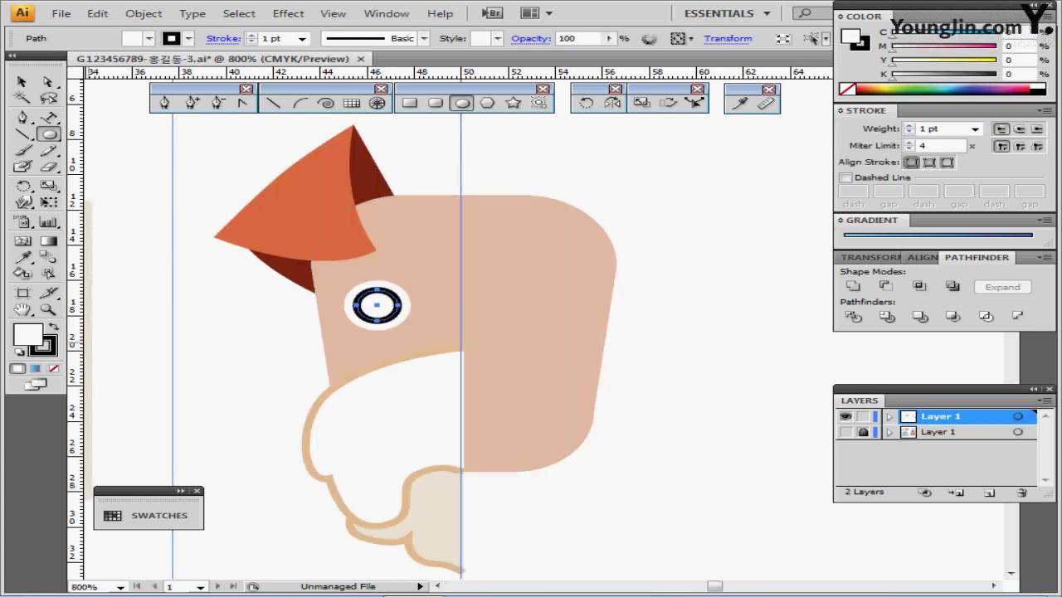
{"action": "key", "text": "shift+x"}
{"action": "key", "text": "x"}
{"action": "key", "text": "/"}
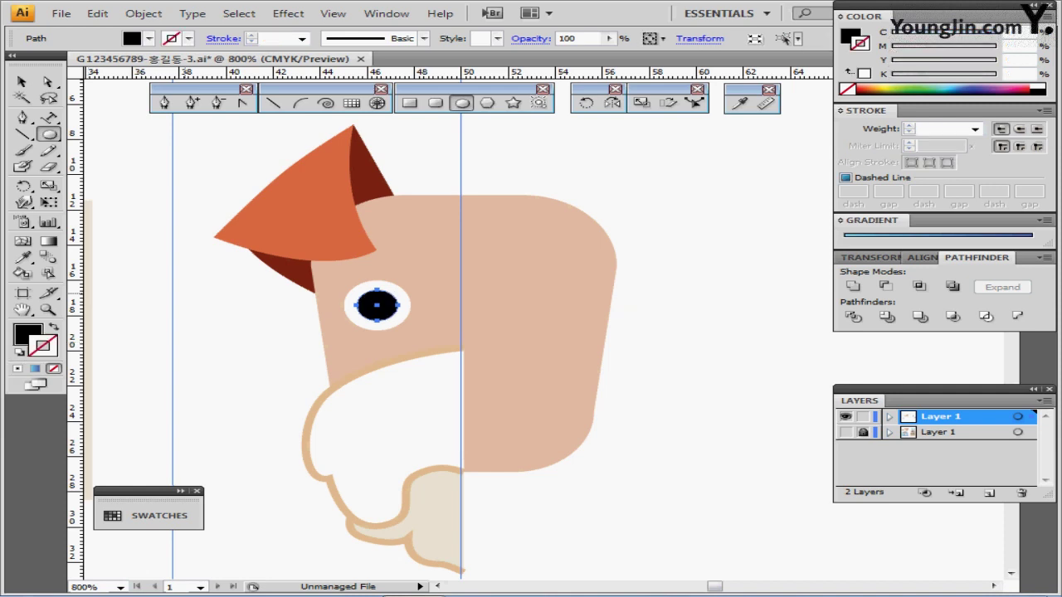
{"action": "key", "text": "ctrl+shift+a"}
- Reflect a copy of the left ear, eye and muzzle pieces across the vertical centre guide, leaving out the tan head
{"action": "left_click_drag", "start_coordinate": [476, 288], "coordinate": [420, 274]}
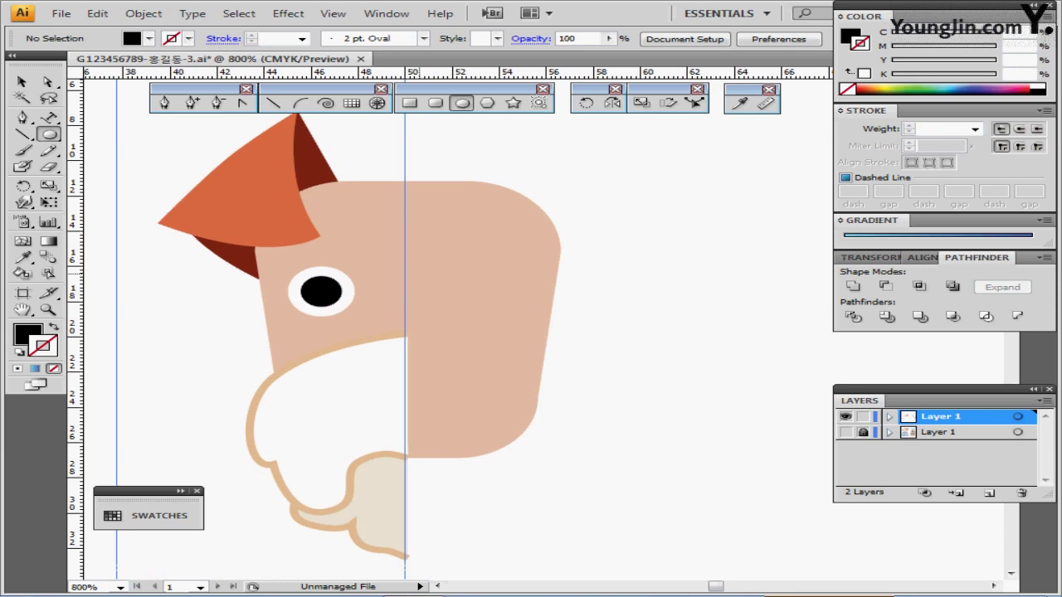
{"action": "scroll", "coordinate": [332, 332], "scroll_direction": "up", "scroll_amount": 1}
{"action": "scroll", "coordinate": [332, 332], "scroll_direction": "down", "scroll_amount": 1}
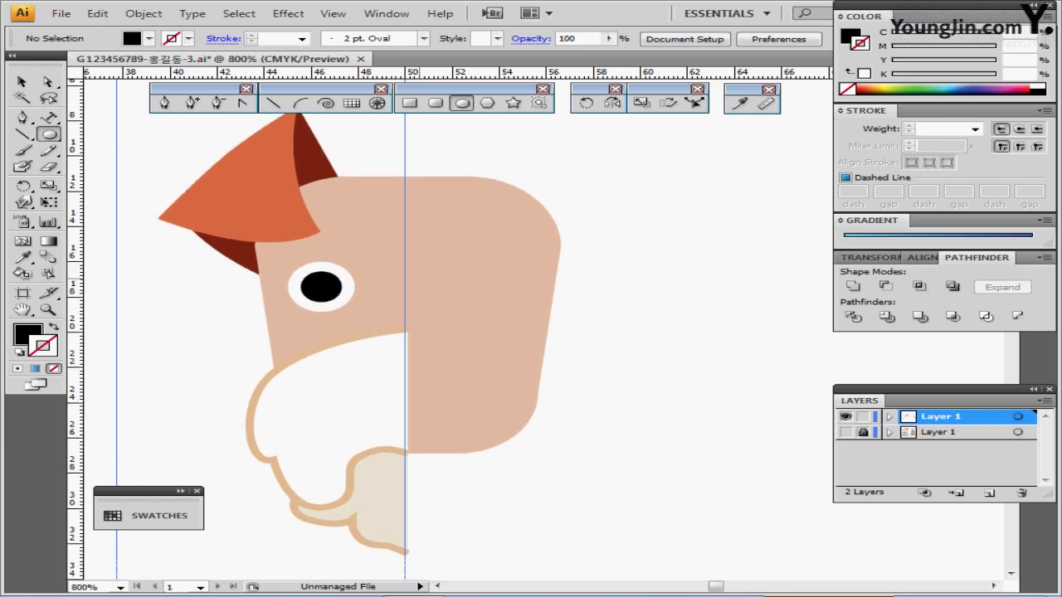
{"action": "scroll", "coordinate": [420, 279], "scroll_direction": "down", "scroll_amount": 1}
{"action": "left_click_drag", "start_coordinate": [443, 269], "coordinate": [419, 268]}
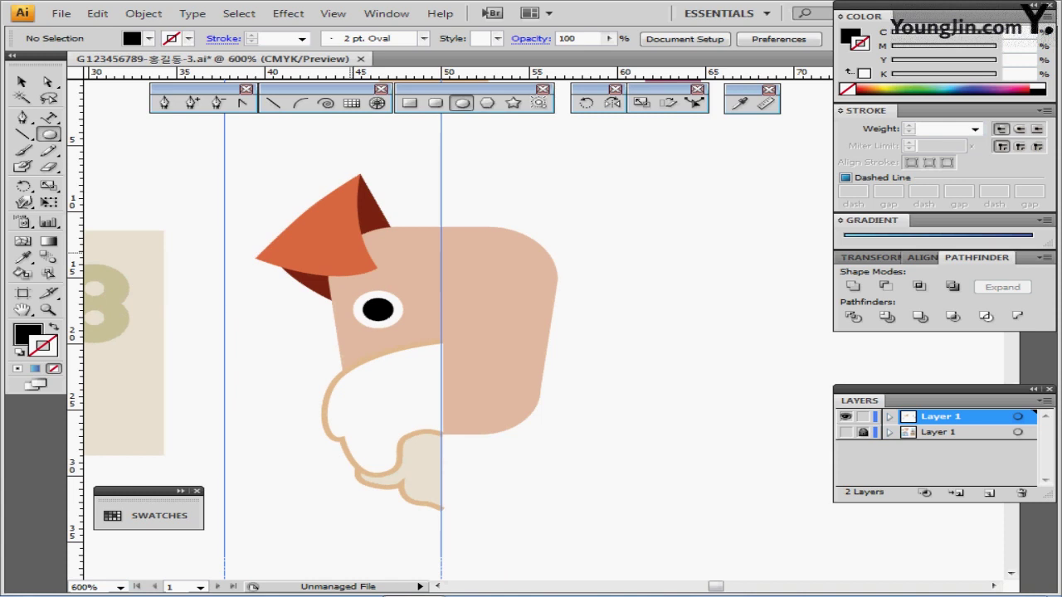
{"action": "left_click_drag", "start_coordinate": [350, 254], "coordinate": [262, 226]}
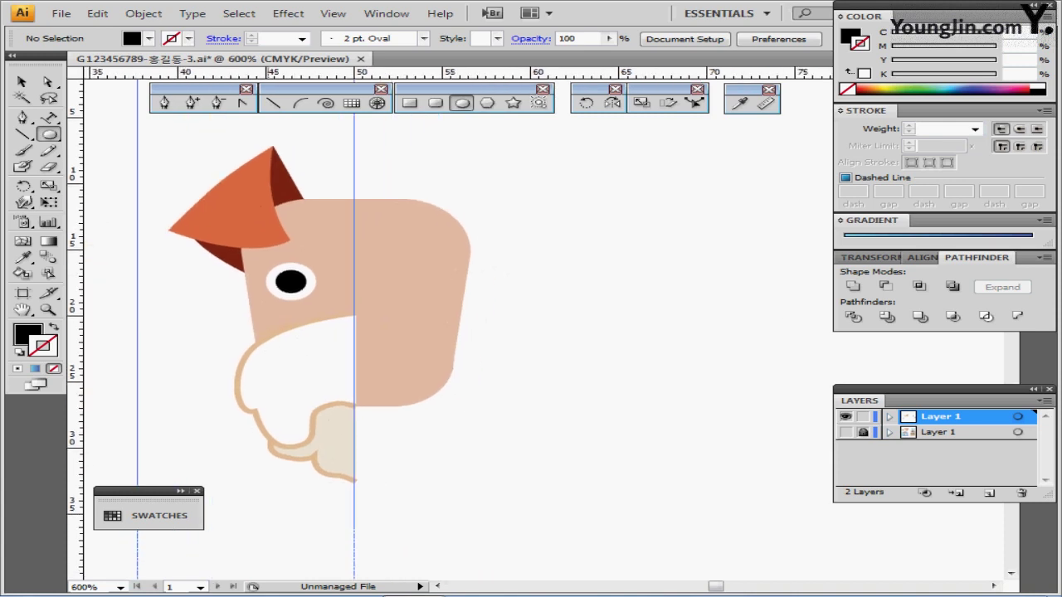
{"action": "scroll", "coordinate": [447, 332], "scroll_direction": "left", "scroll_amount": 1}
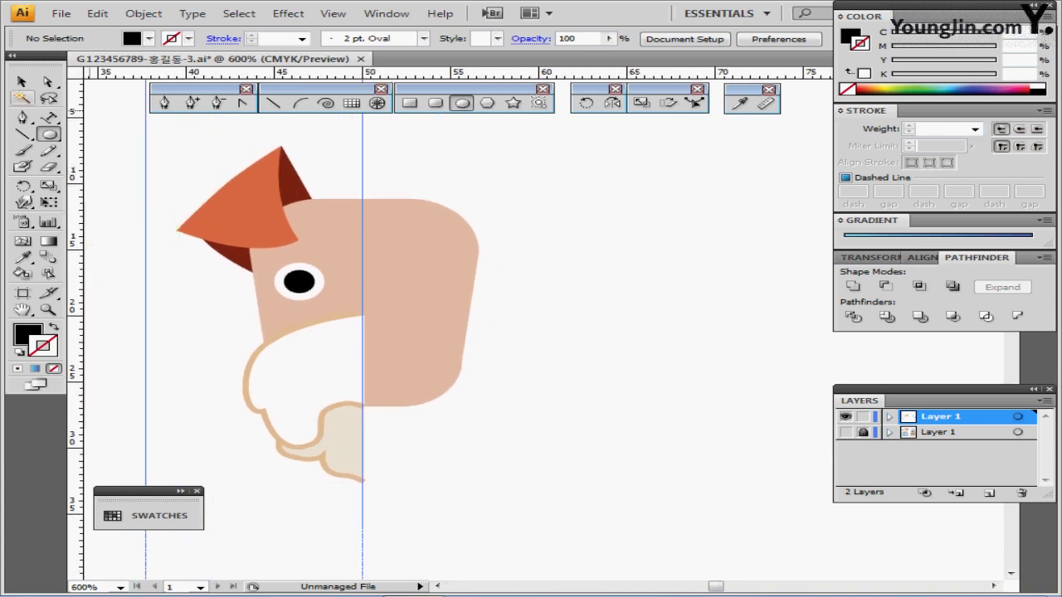
{"action": "left_click", "coordinate": [22, 81]}
{"action": "left_click_drag", "start_coordinate": [179, 150], "coordinate": [427, 461]}
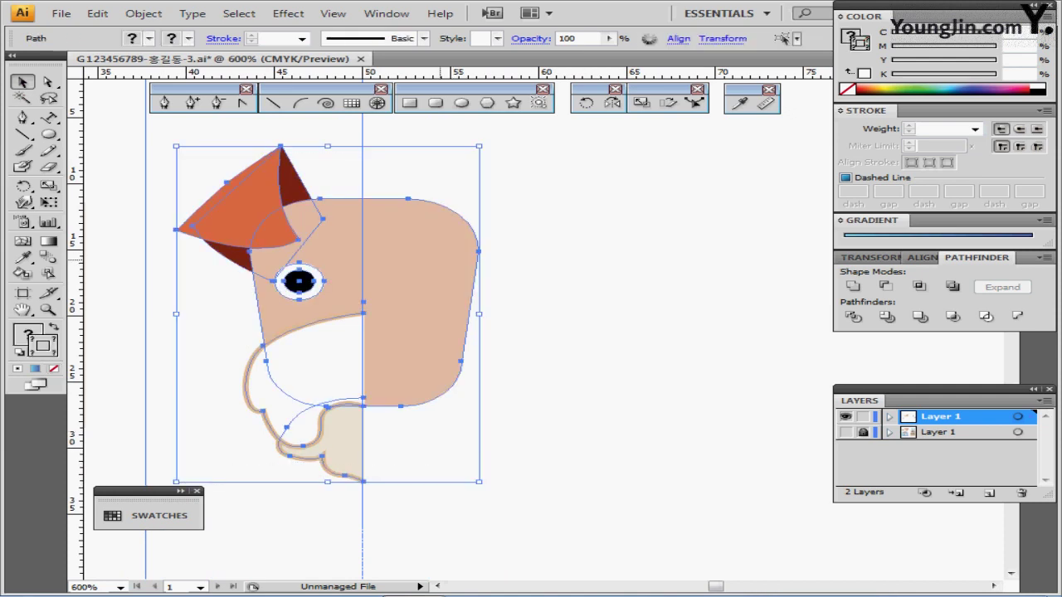
{"action": "left_click", "coordinate": [441, 260], "text": "shift"}
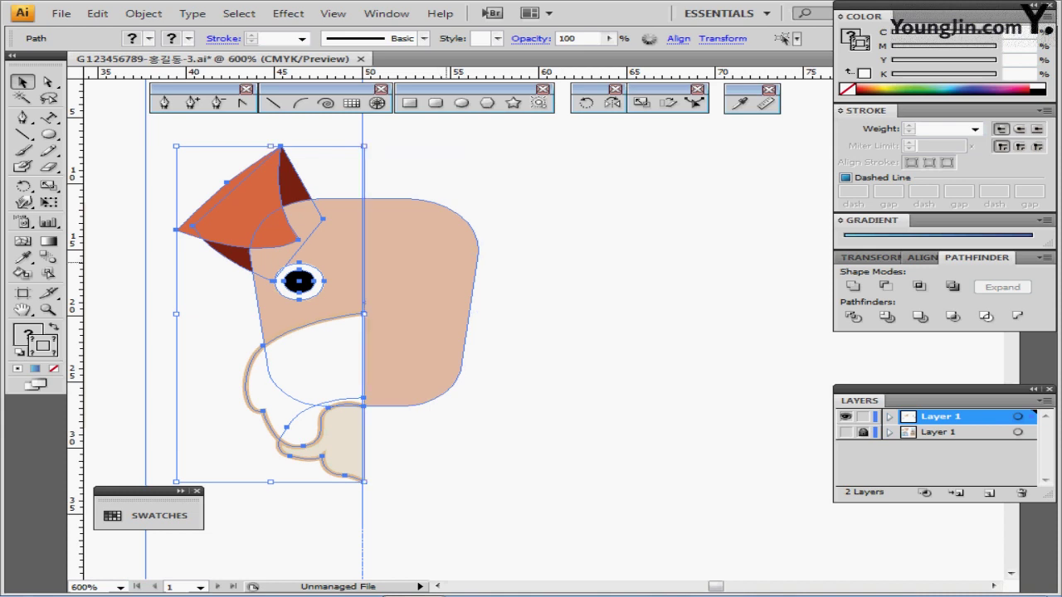
{"action": "left_click", "coordinate": [612, 102]}
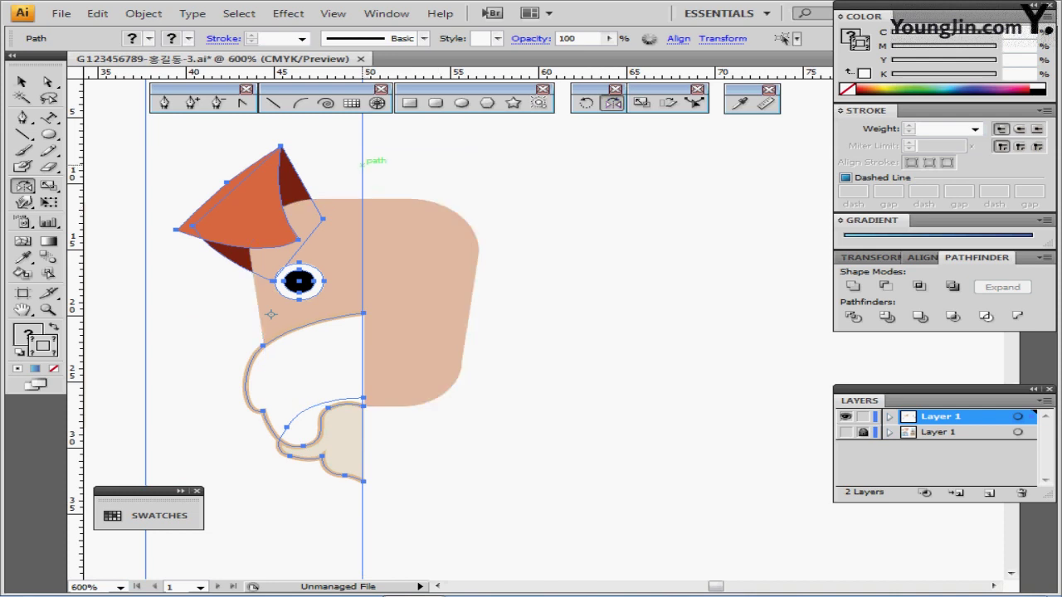
{"action": "left_click", "coordinate": [361, 165]}
{"action": "left_click_drag", "start_coordinate": [288, 282], "coordinate": [552, 375]}
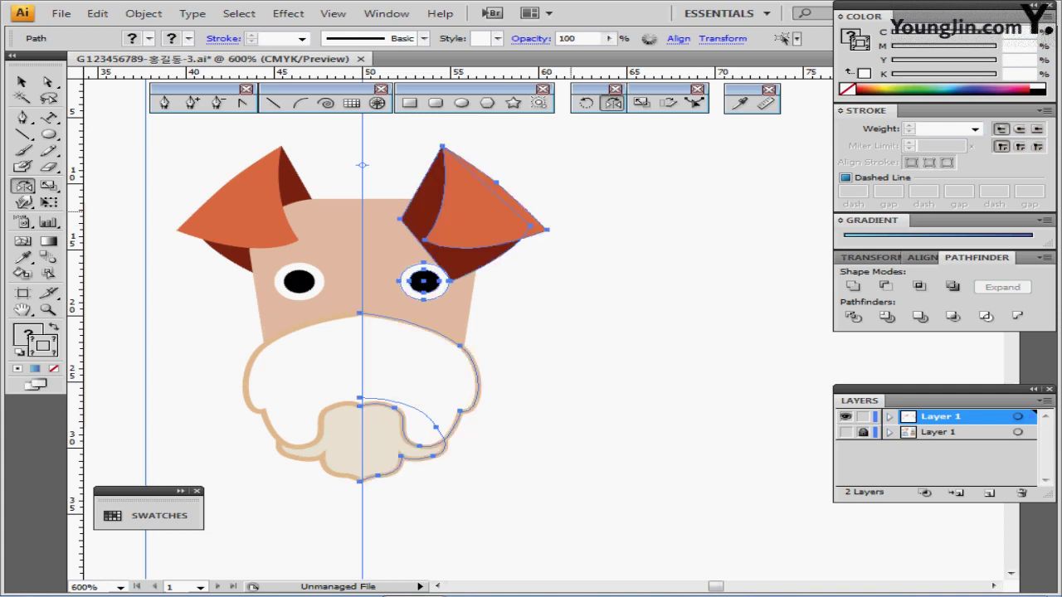
- Nudge the mirrored ear, eye and muzzle pieces slightly right to line up with the centre guide, and deselect them
{"action": "key", "text": "Right"}
{"action": "key", "text": "Right"}
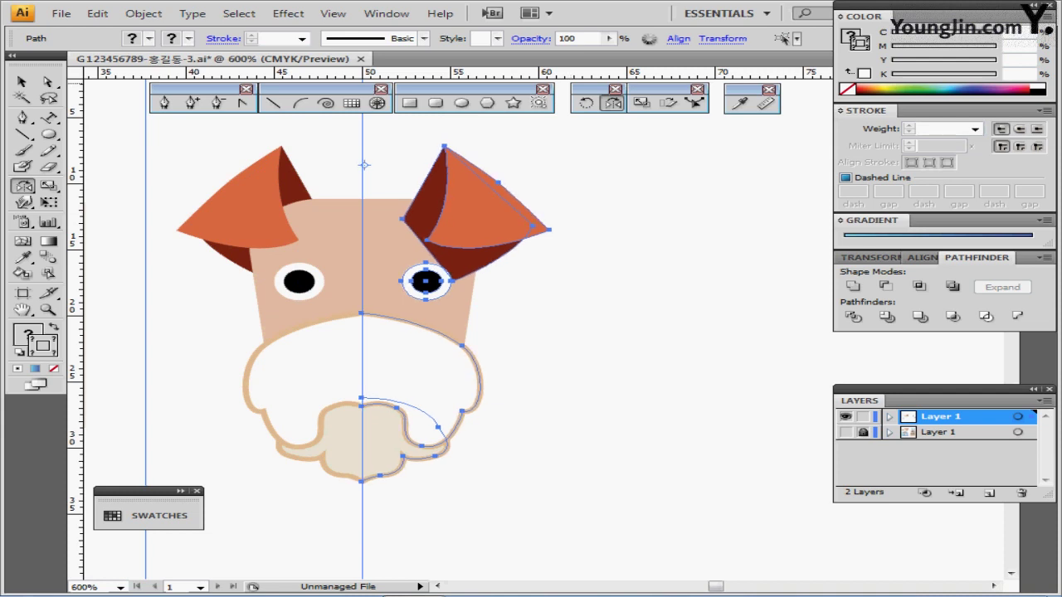
{"action": "key", "text": "ctrl+shift+a"}
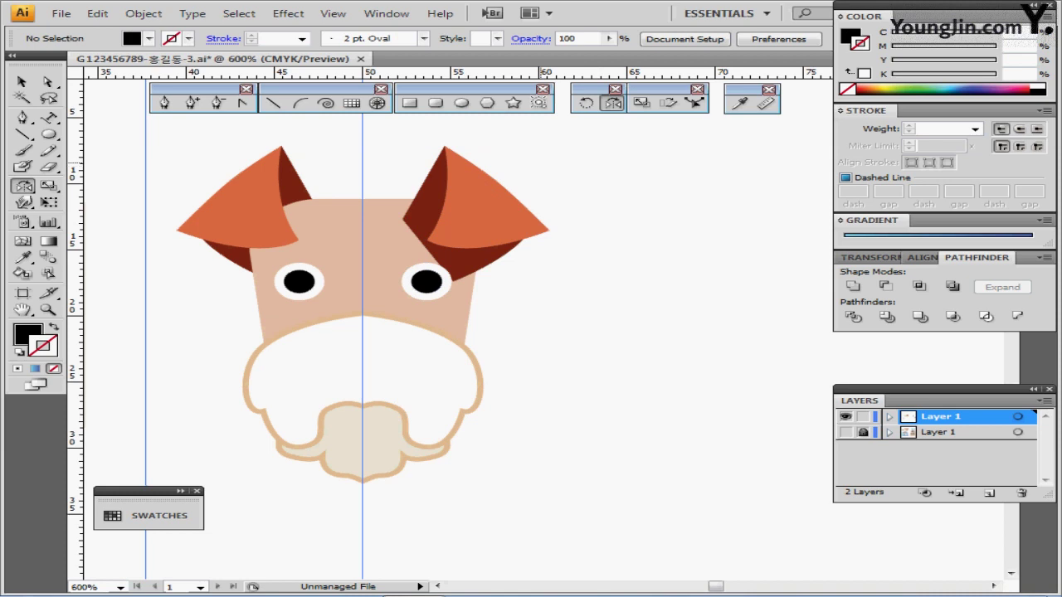
- Send the right ear's dark brown back piece behind the head and deselect it
{"action": "left_click", "coordinate": [476, 257], "text": "ctrl"}
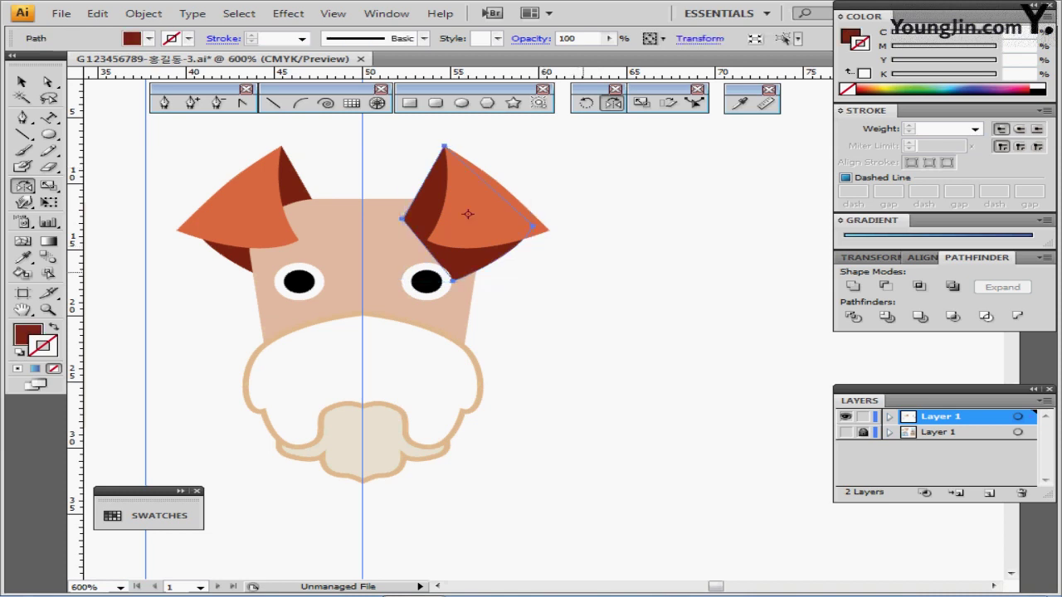
{"action": "key", "text": "ctrl+shift+bracketleft"}
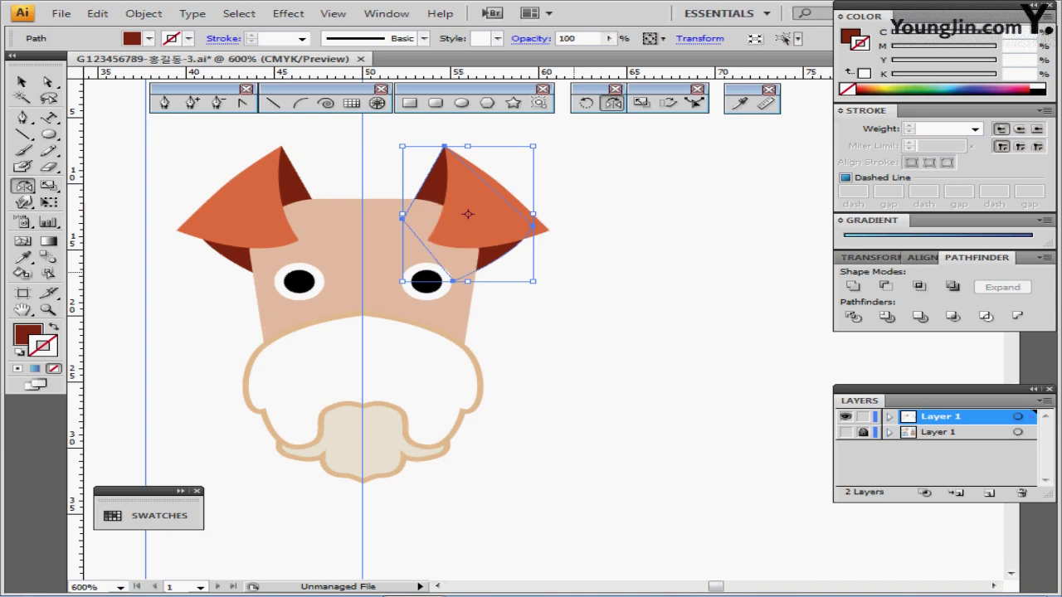
{"action": "left_click", "coordinate": [579, 272]}
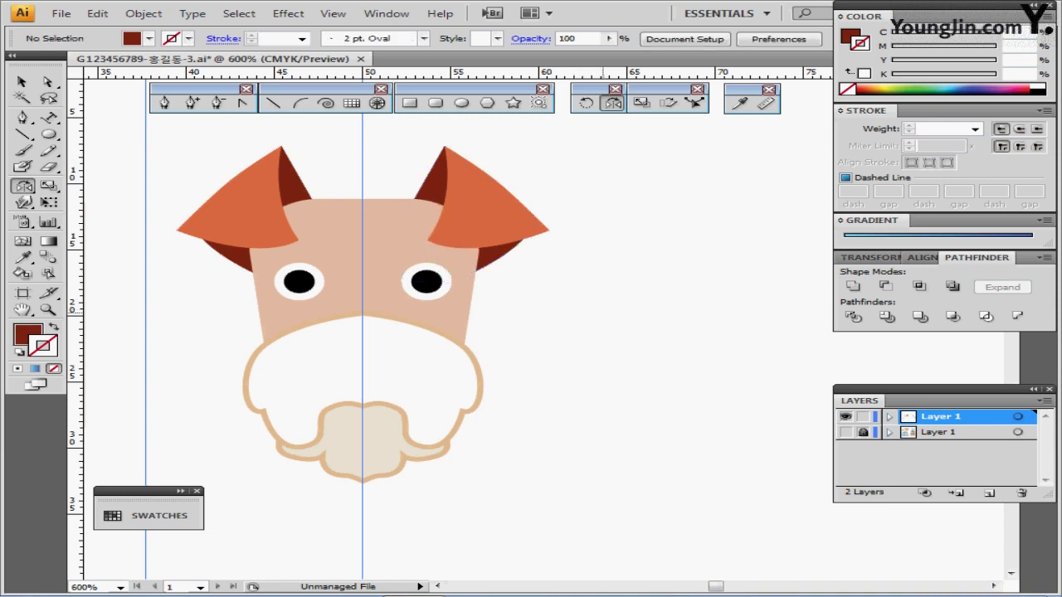
- Unite the two beige lower jaw halves into one shape and the two white muzzle halves into another, and deselect them
{"action": "left_click_drag", "start_coordinate": [605, 313], "coordinate": [622, 307]}
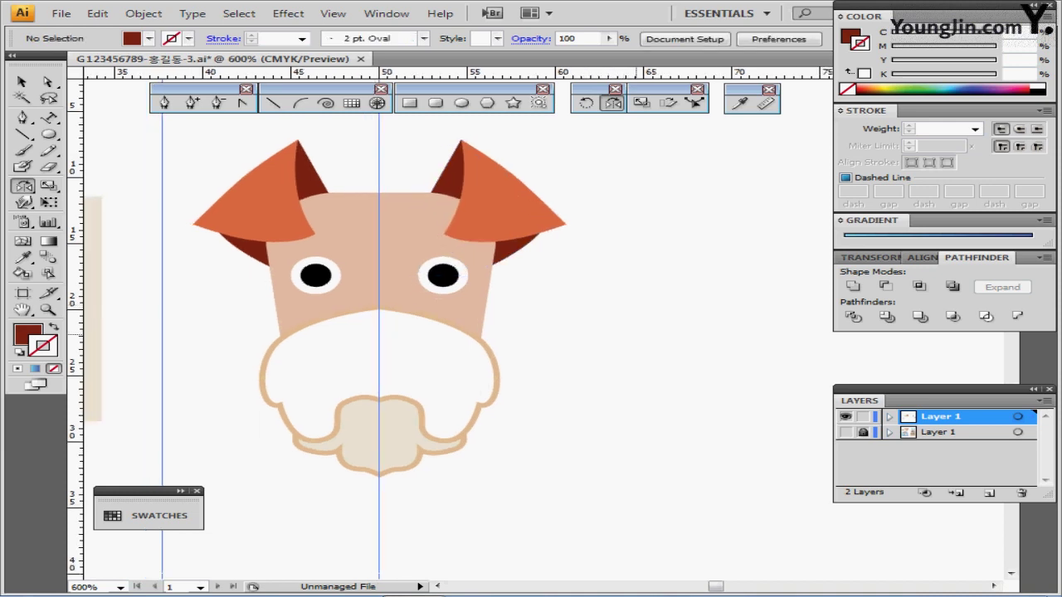
{"action": "left_click", "coordinate": [303, 435]}
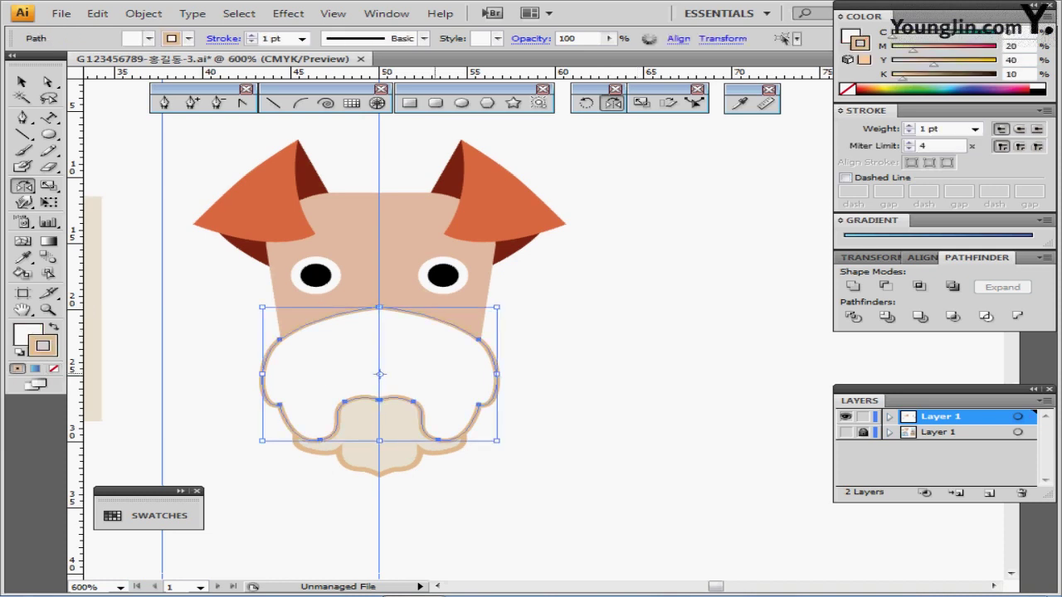
{"action": "left_click_drag", "start_coordinate": [358, 503], "coordinate": [409, 446]}
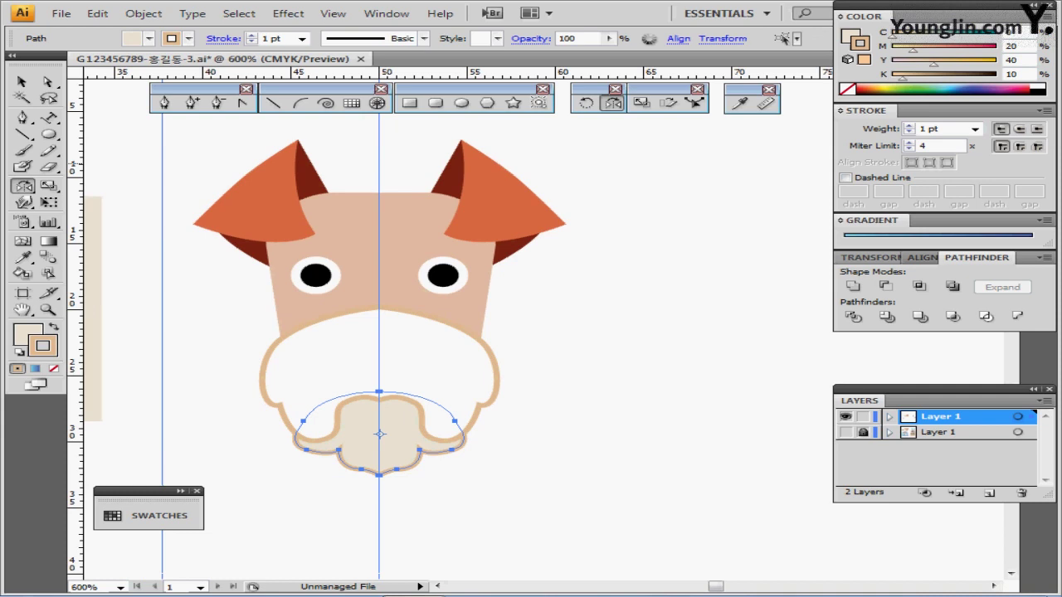
{"action": "left_click", "coordinate": [853, 286]}
{"action": "left_click", "coordinate": [347, 362], "text": "ctrl"}
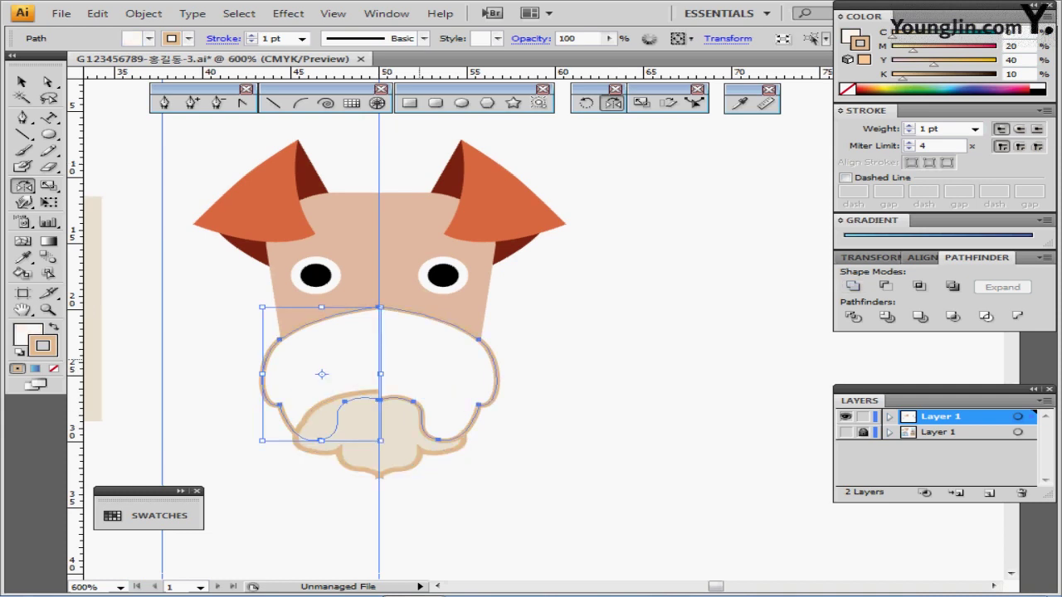
{"action": "left_click", "coordinate": [420, 360], "text": "ctrl+shift"}
{"action": "left_click", "coordinate": [852, 286]}
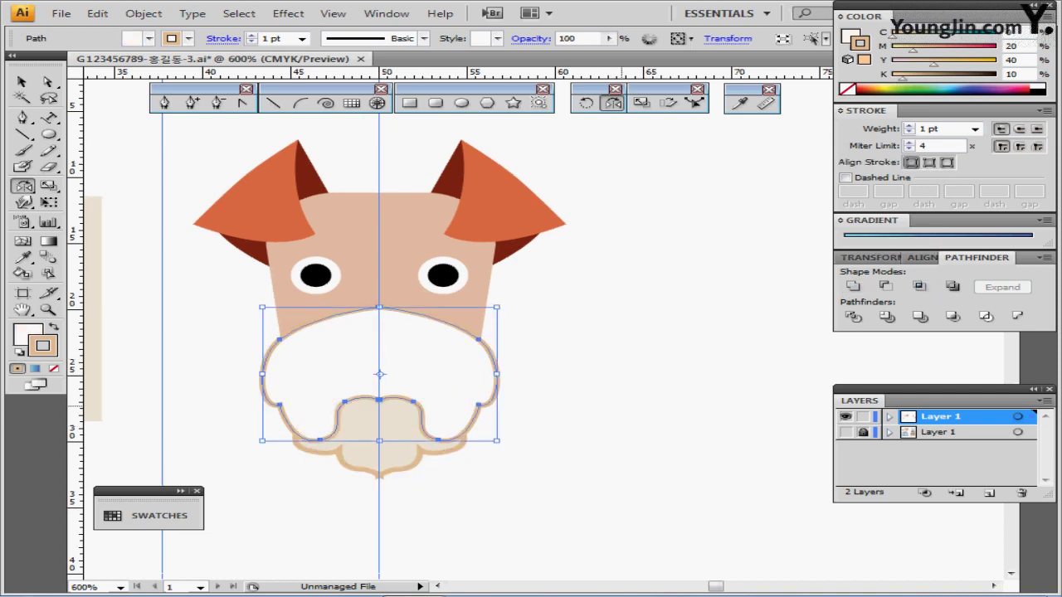
{"action": "left_click", "coordinate": [625, 384], "text": "ctrl"}
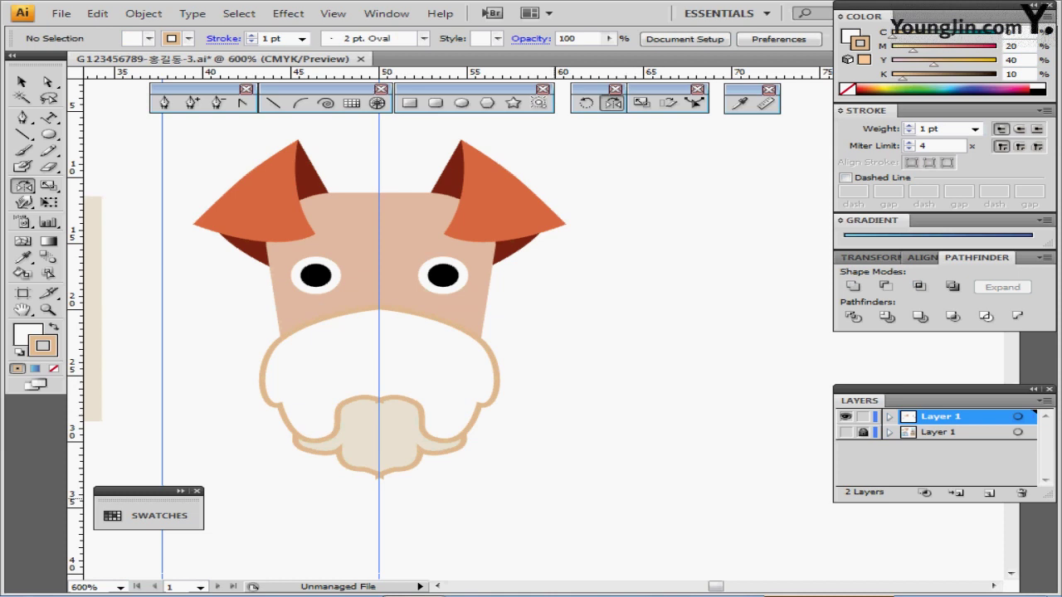
{"action": "left_click", "coordinate": [403, 463], "text": "ctrl"}
{"action": "left_click", "coordinate": [582, 354], "text": "ctrl"}
- Average the overlapping anchor points at the beige lower jaw's bottom tip along both axes, working in outline view, and deselect them
{"action": "key", "text": "ctrl+plus"}
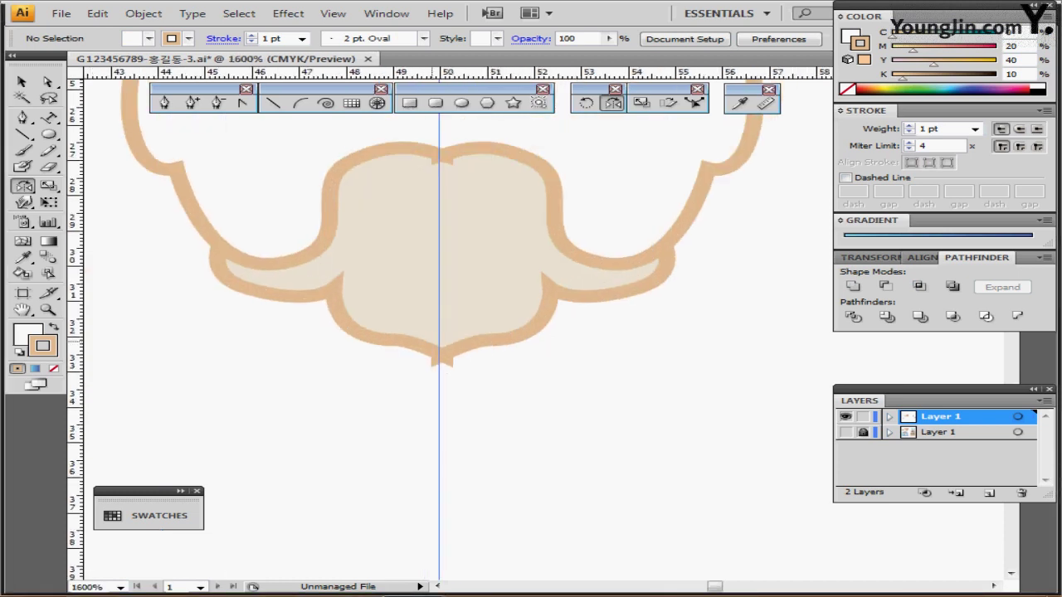
{"action": "scroll", "coordinate": [415, 257], "scroll_direction": "up", "scroll_amount": 1}
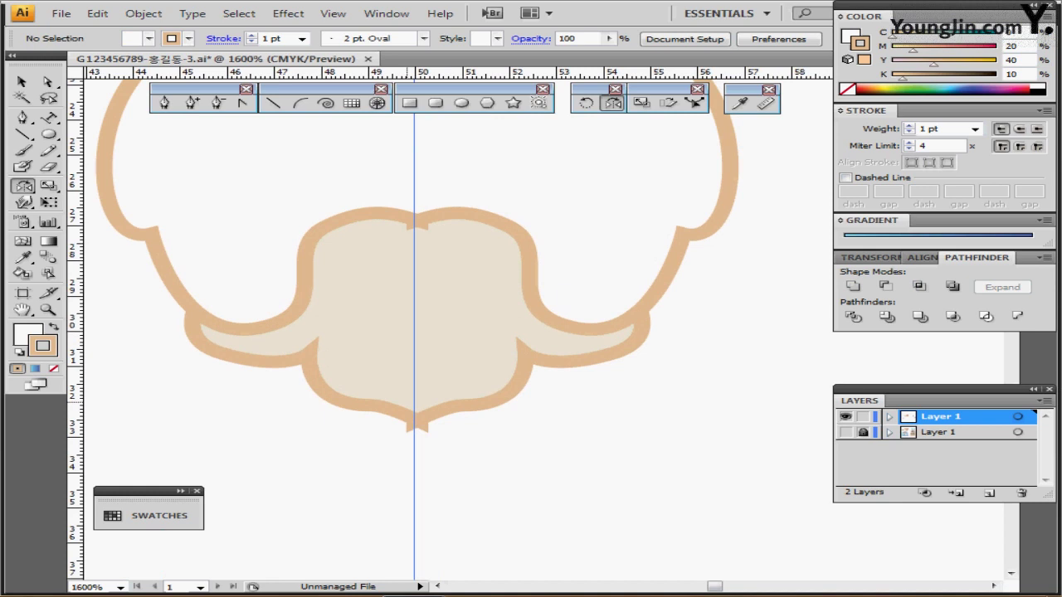
{"action": "scroll", "coordinate": [415, 257], "scroll_direction": "right", "scroll_amount": 1}
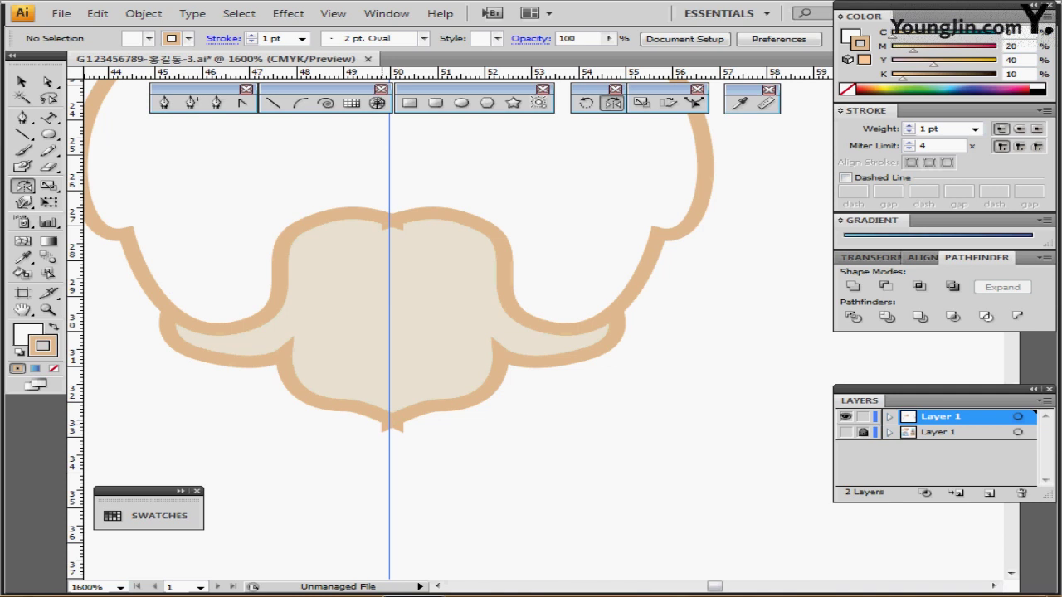
{"action": "key", "text": "ctrl+y"}
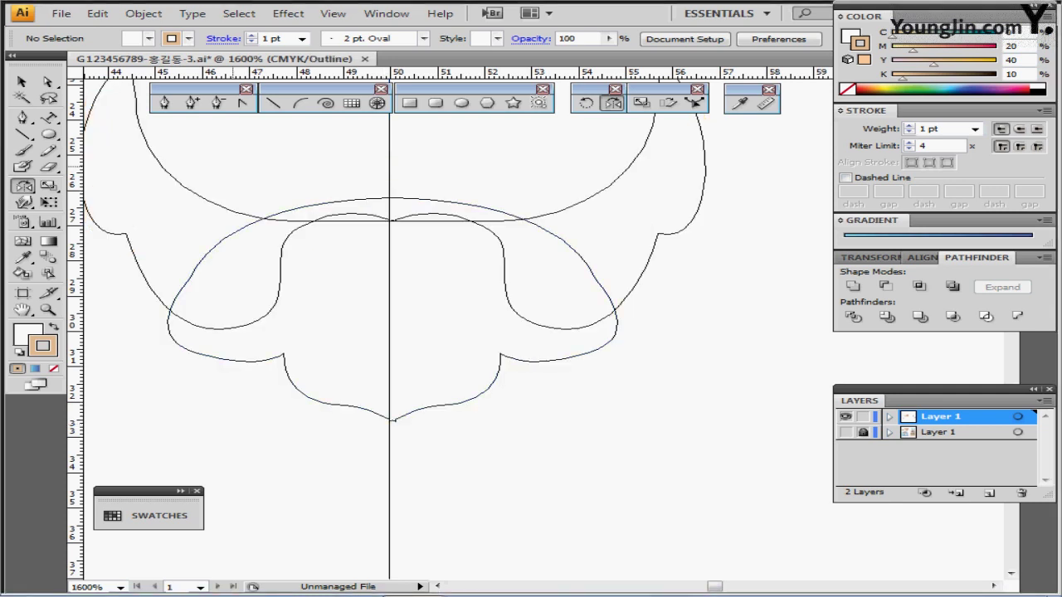
{"action": "key", "text": "a"}
{"action": "left_click_drag", "start_coordinate": [366, 400], "coordinate": [419, 455]}
{"action": "right_click", "coordinate": [444, 309]}
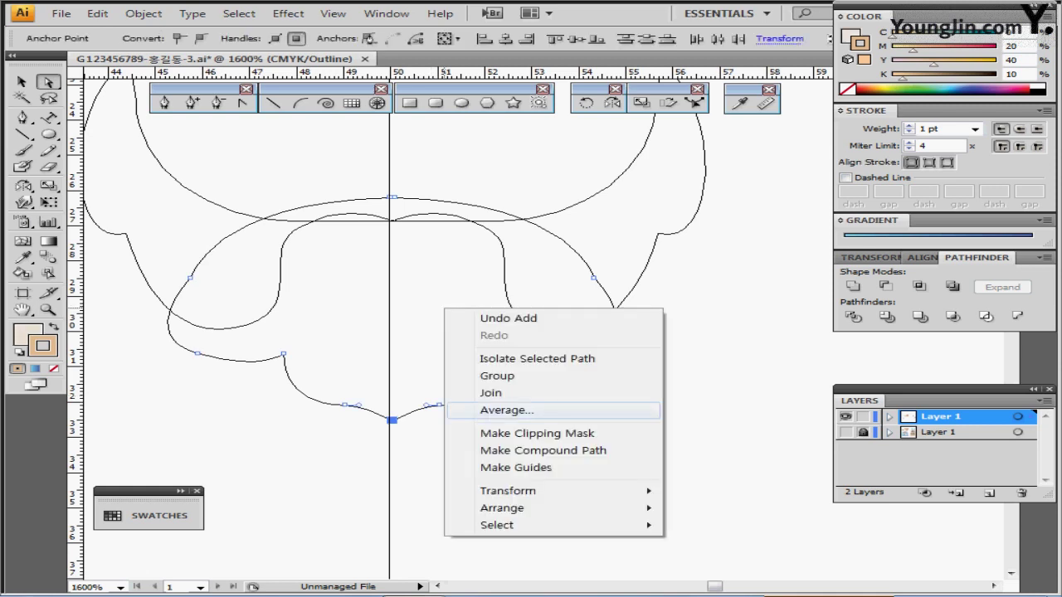
{"action": "left_click", "coordinate": [506, 410]}
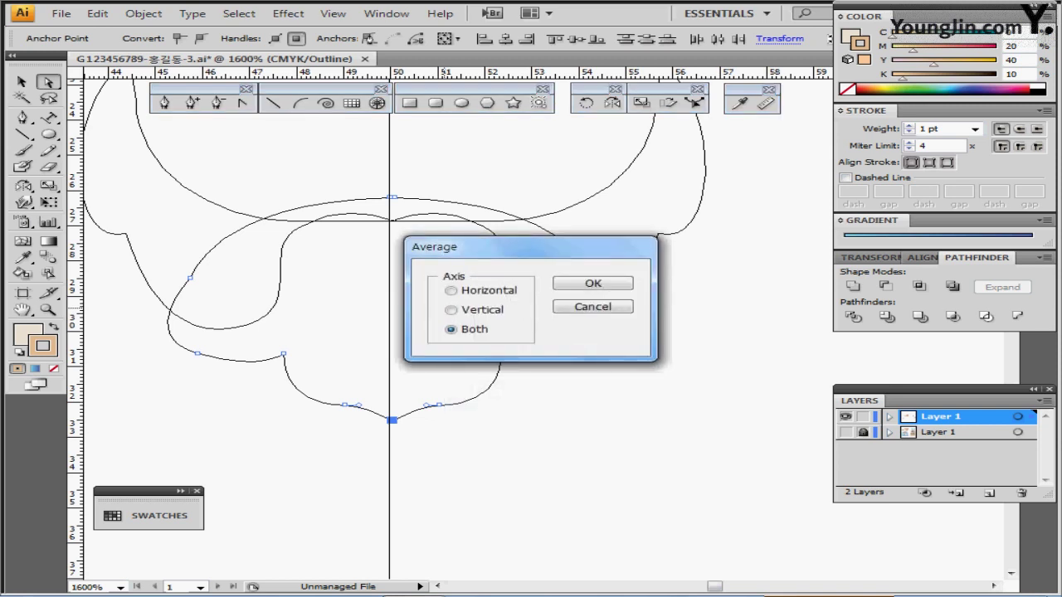
{"action": "key", "text": "Return"}
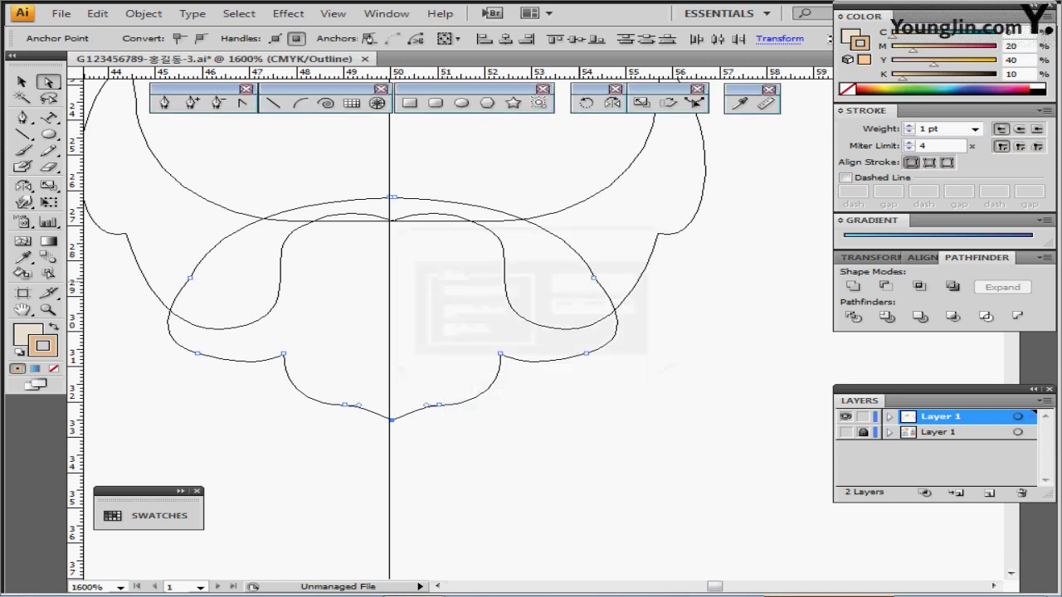
{"action": "key", "text": "ctrl+y"}
{"action": "left_click", "coordinate": [517, 458], "text": "ctrl"}
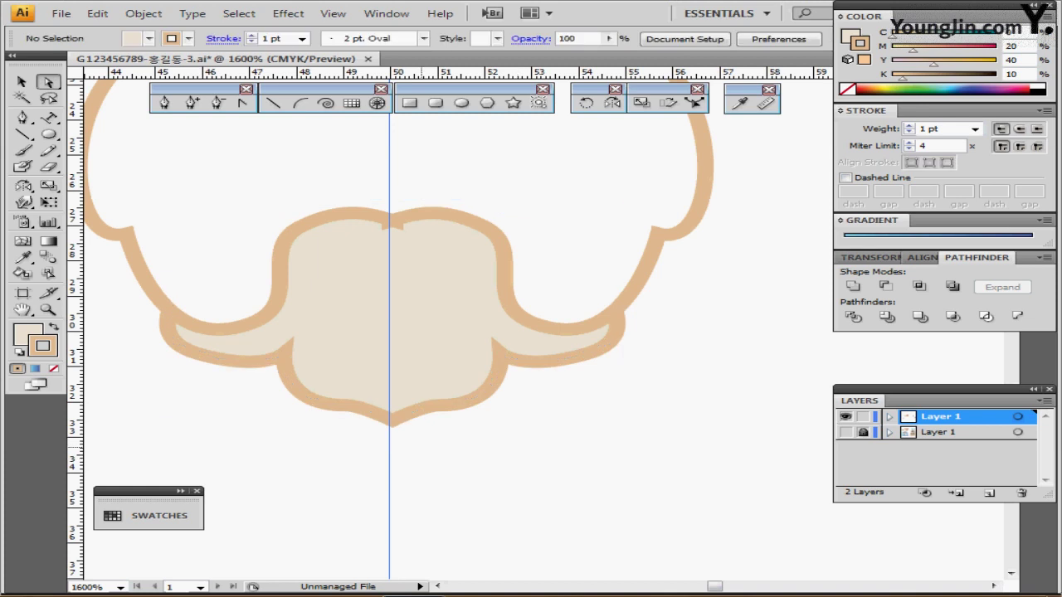
- Select the beige lower jaw shape beneath the white muzzle and lock it
{"action": "left_click", "coordinate": [406, 301], "text": "ctrl"}
{"action": "left_click", "coordinate": [440, 269], "text": "ctrl"}
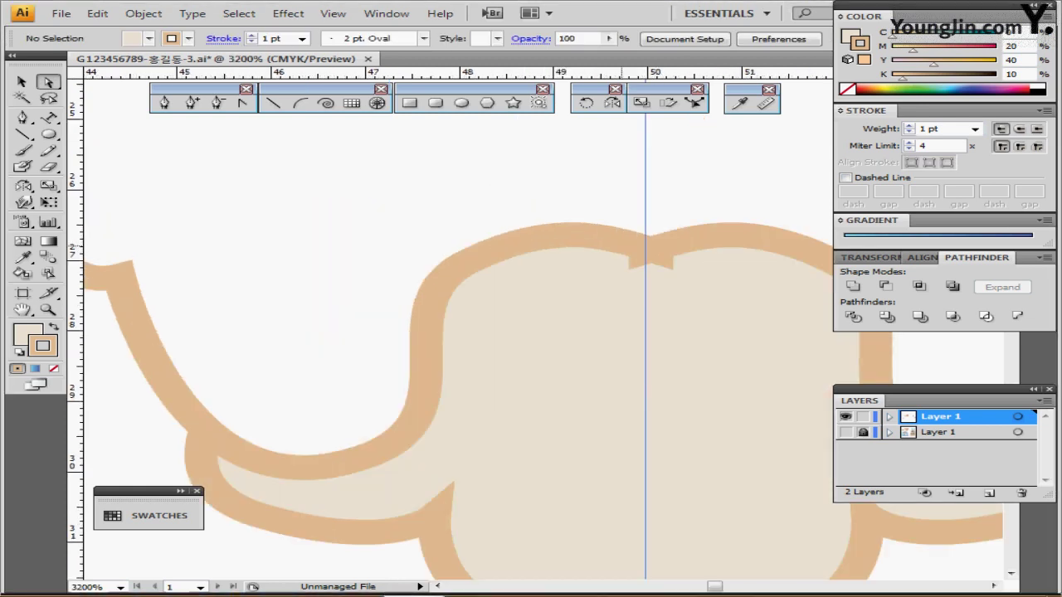
{"action": "left_click_drag", "start_coordinate": [615, 257], "coordinate": [442, 239]}
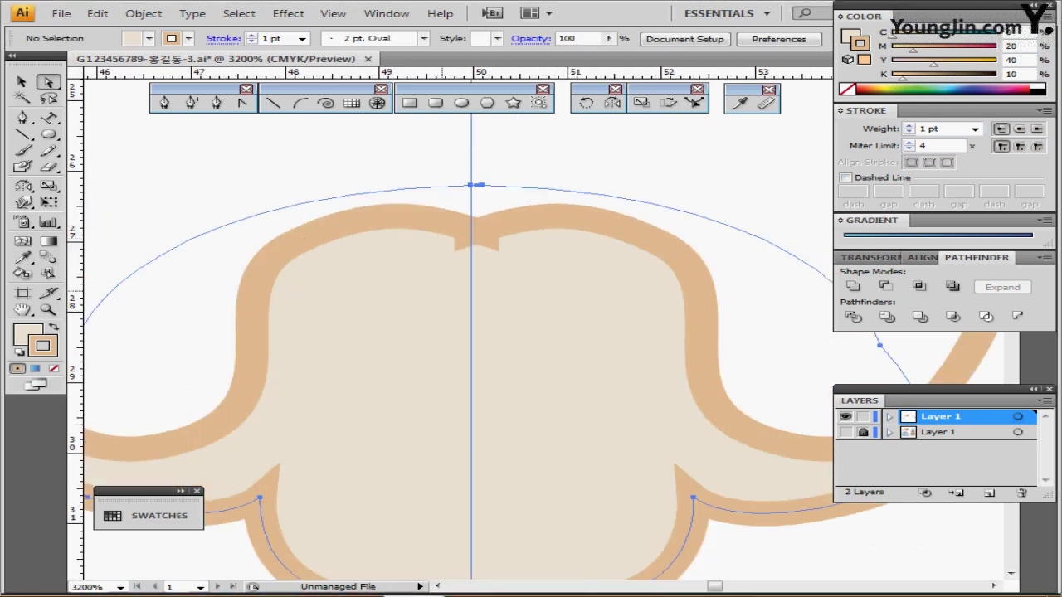
{"action": "left_click", "coordinate": [475, 185]}
{"action": "key", "text": "ctrl+shift+a"}
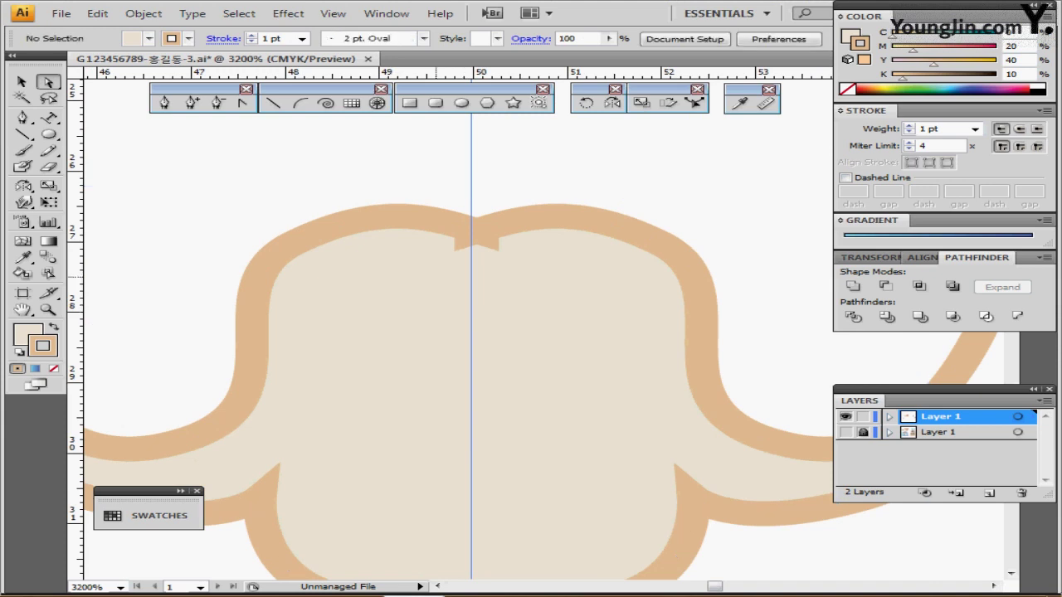
- Average the anchor points at the white muzzle's lower centre notch to one position in outline view, then return to preview and deselect
{"action": "key", "text": "ctrl+y"}
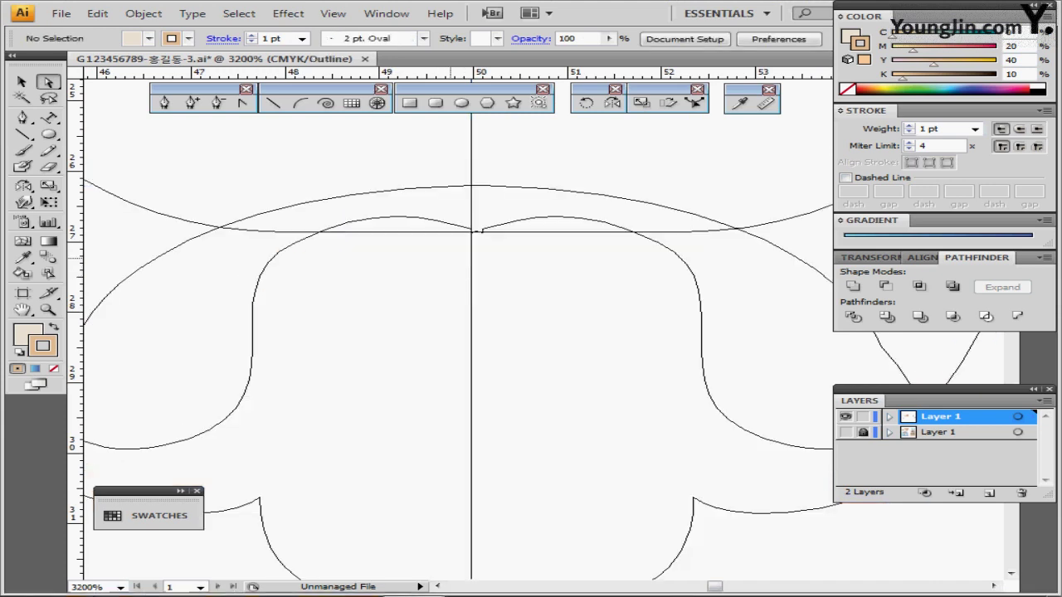
{"action": "left_click_drag", "start_coordinate": [458, 222], "coordinate": [500, 250]}
{"action": "right_click", "coordinate": [501, 261]}
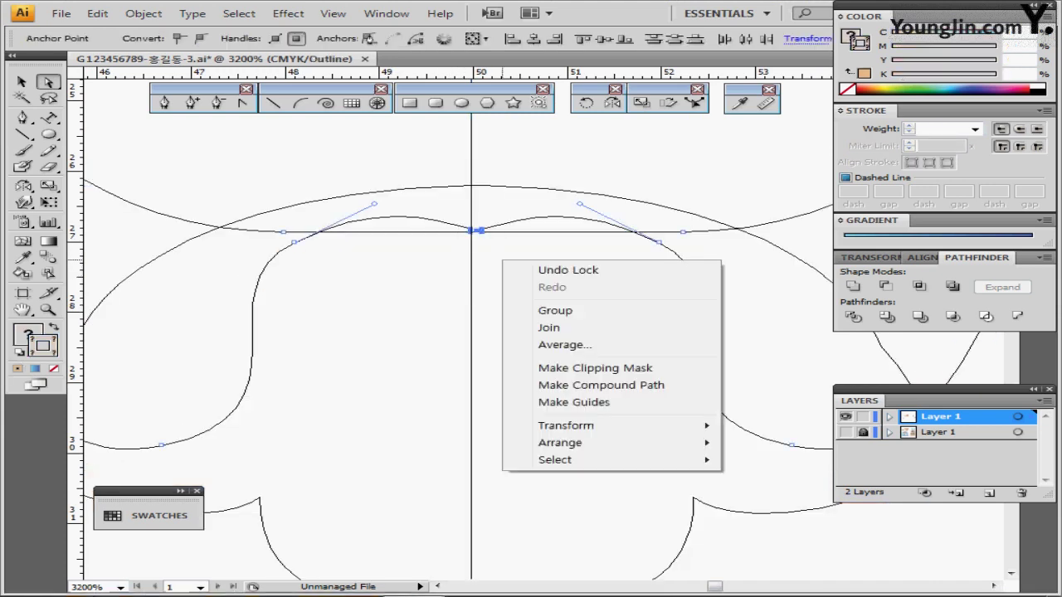
{"action": "left_click", "coordinate": [564, 344]}
{"action": "key", "text": "Return"}
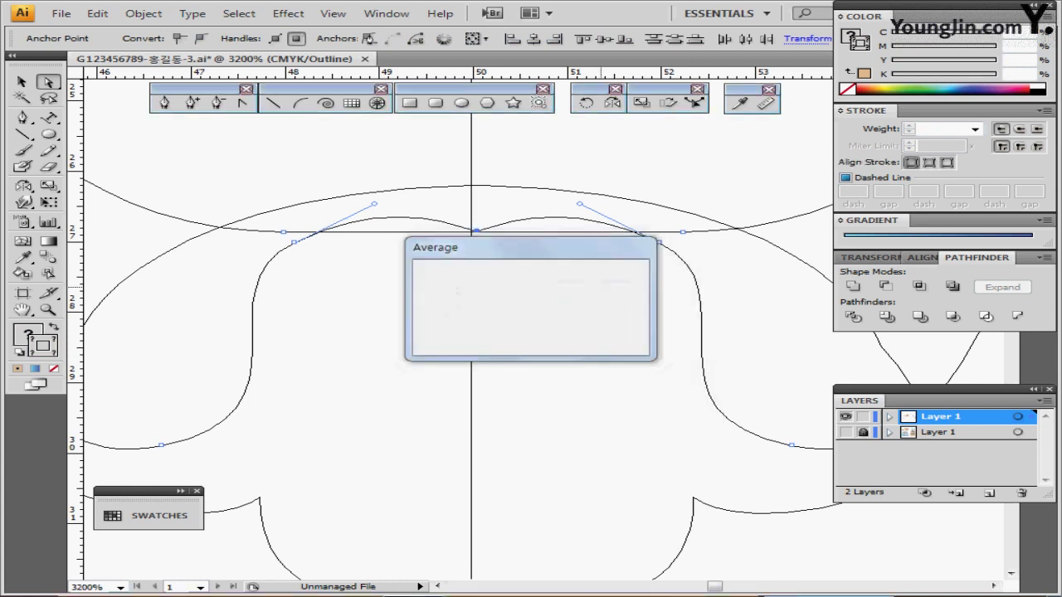
{"action": "key", "text": "ctrl+y"}
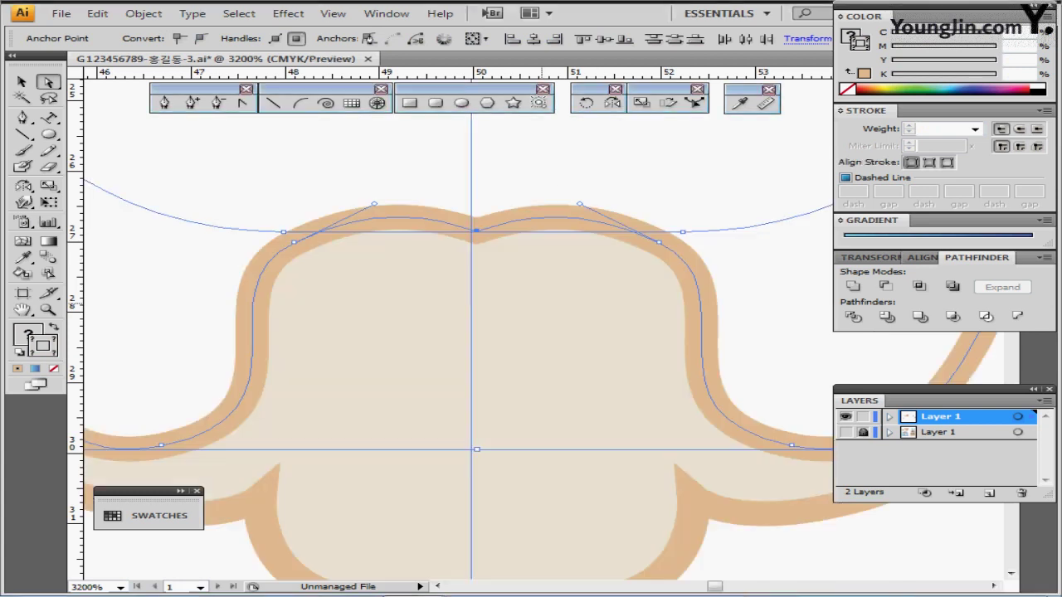
{"action": "key", "text": "ctrl+minus"}
{"action": "key", "text": "ctrl+minus"}
{"action": "key", "text": "ctrl+minus"}
{"action": "key", "text": "ctrl+minus"}
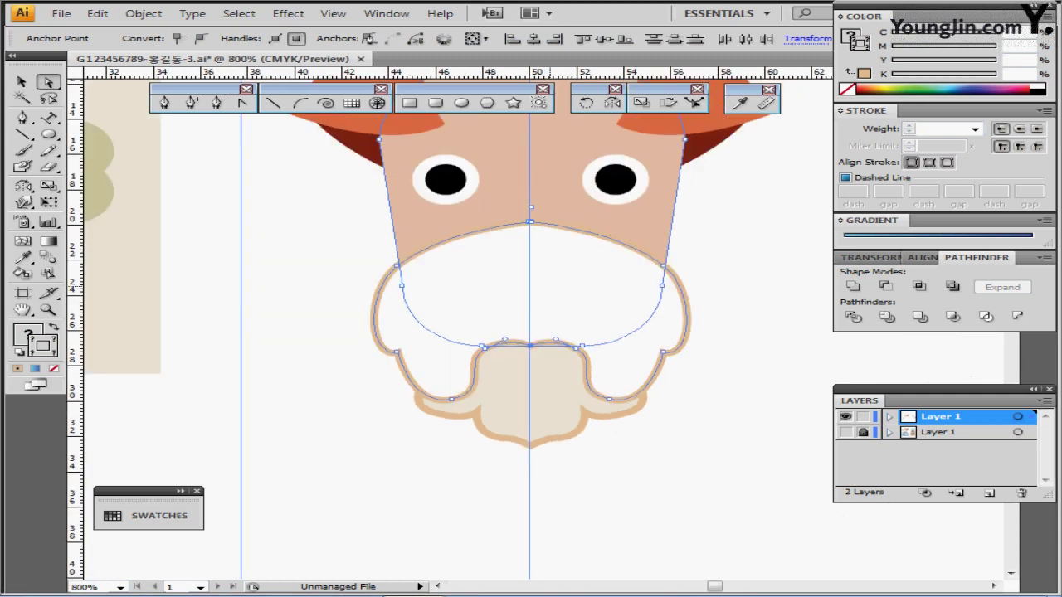
{"action": "key", "text": "ctrl+minus"}
{"action": "left_click_drag", "start_coordinate": [545, 277], "coordinate": [459, 293]}
{"action": "left_click", "coordinate": [604, 322]}
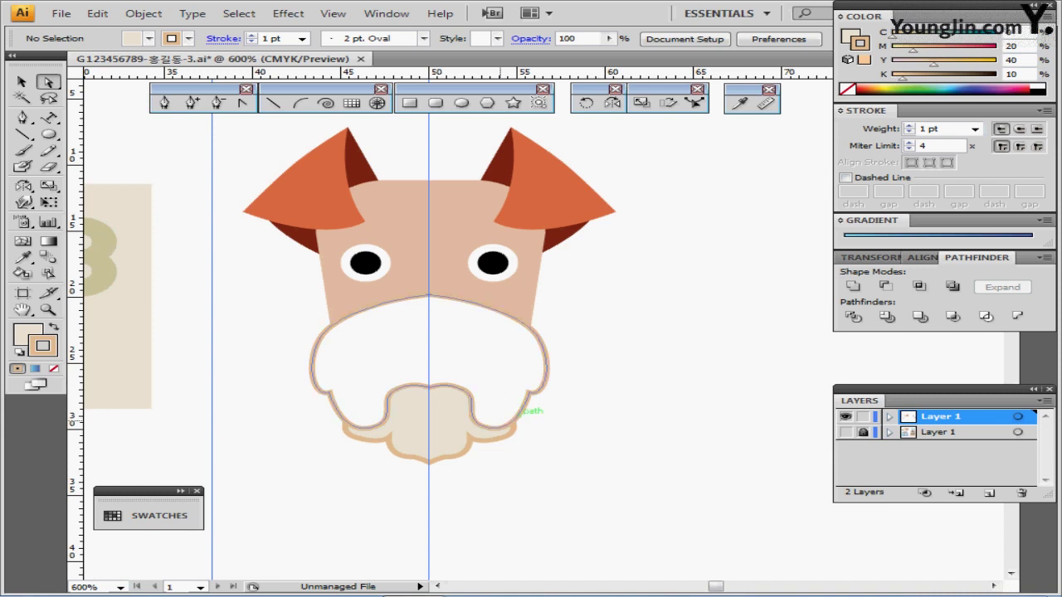
- Take the peach sample's fill and draw a tall tongue ellipse centred on the vertical guide over the muzzle's lower notch
{"action": "left_click_drag", "start_coordinate": [473, 378], "coordinate": [424, 443]}
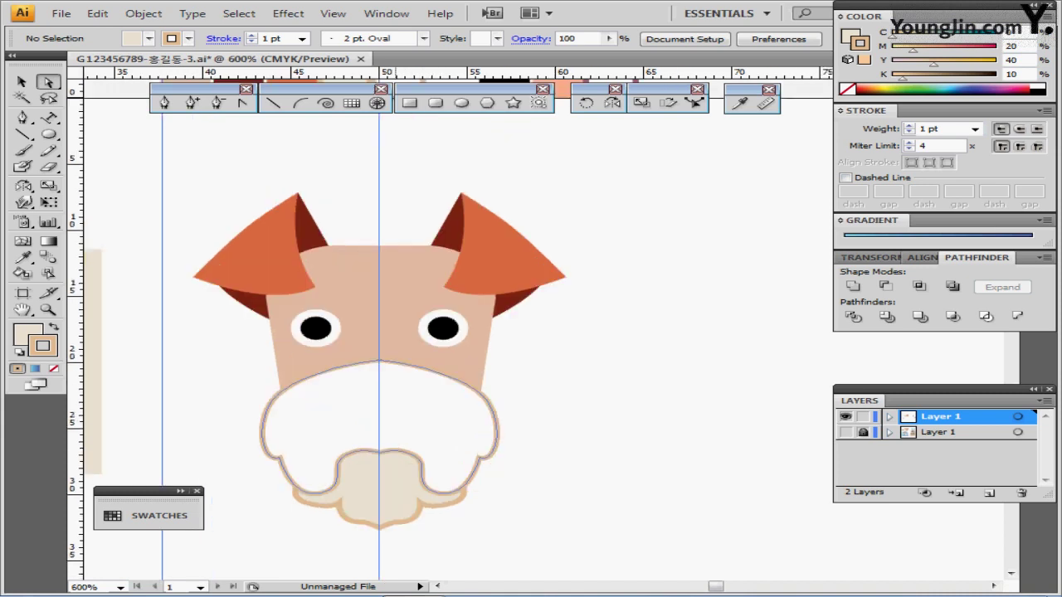
{"action": "left_click_drag", "start_coordinate": [464, 324], "coordinate": [430, 387]}
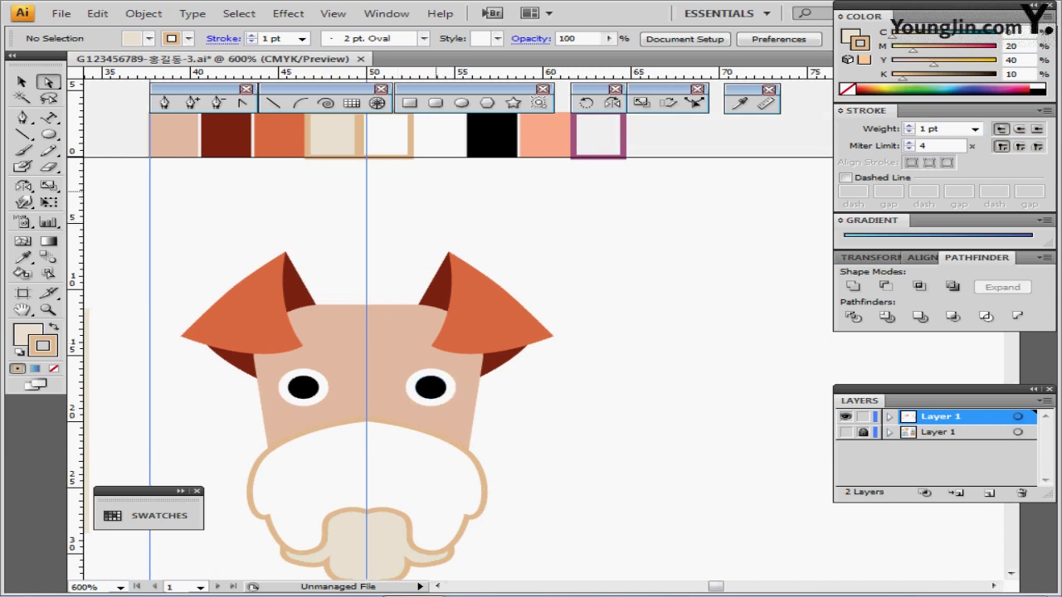
{"action": "left_click", "coordinate": [545, 142]}
{"action": "left_click_drag", "start_coordinate": [545, 158], "coordinate": [558, 45]}
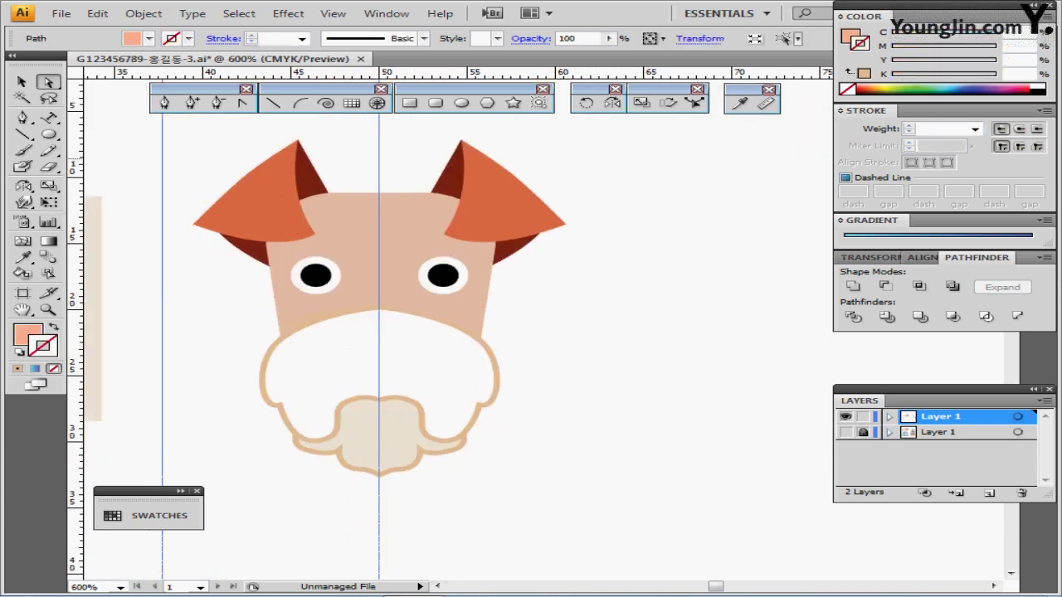
{"action": "left_click", "coordinate": [462, 103]}
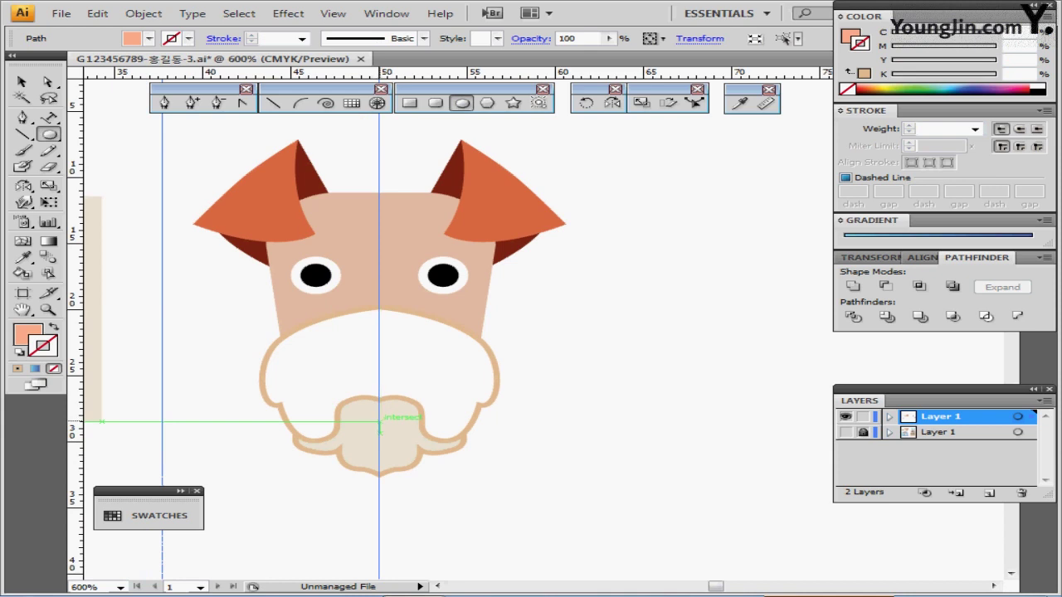
{"action": "mouse_move", "coordinate": [379, 422]}
{"action": "left_mouse_down"}
{"action": "mouse_move", "coordinate": [402, 449]}
{"action": "mouse_move", "coordinate": [381, 411]}
{"action": "left_mouse_up"}
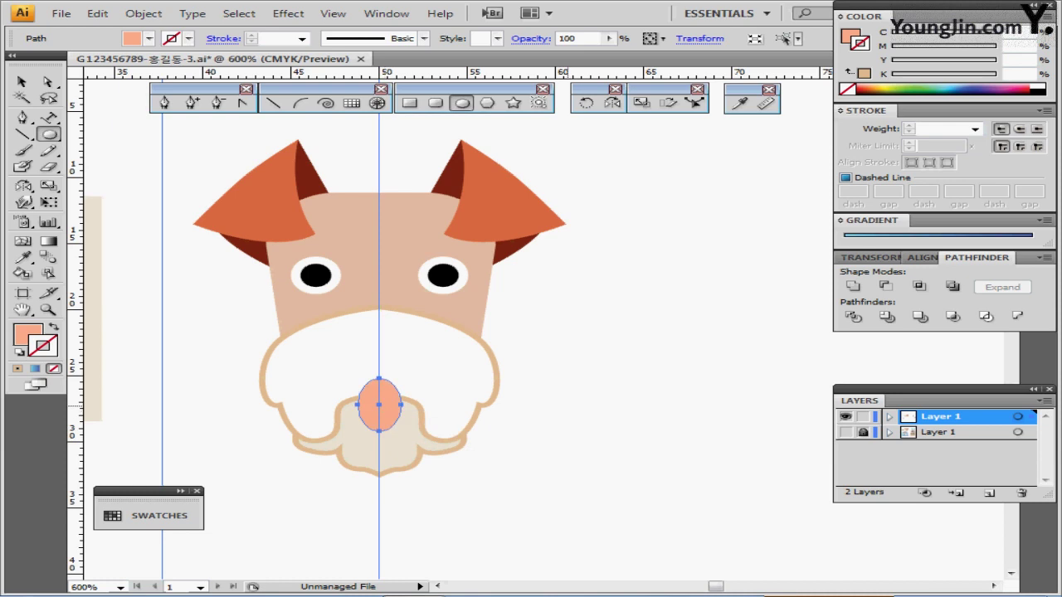
- Take the purple outline sample's stroke and draw a short vertical line down the middle of the peach tongue along the centre guide
{"action": "left_click_drag", "start_coordinate": [605, 179], "coordinate": [581, 355]}
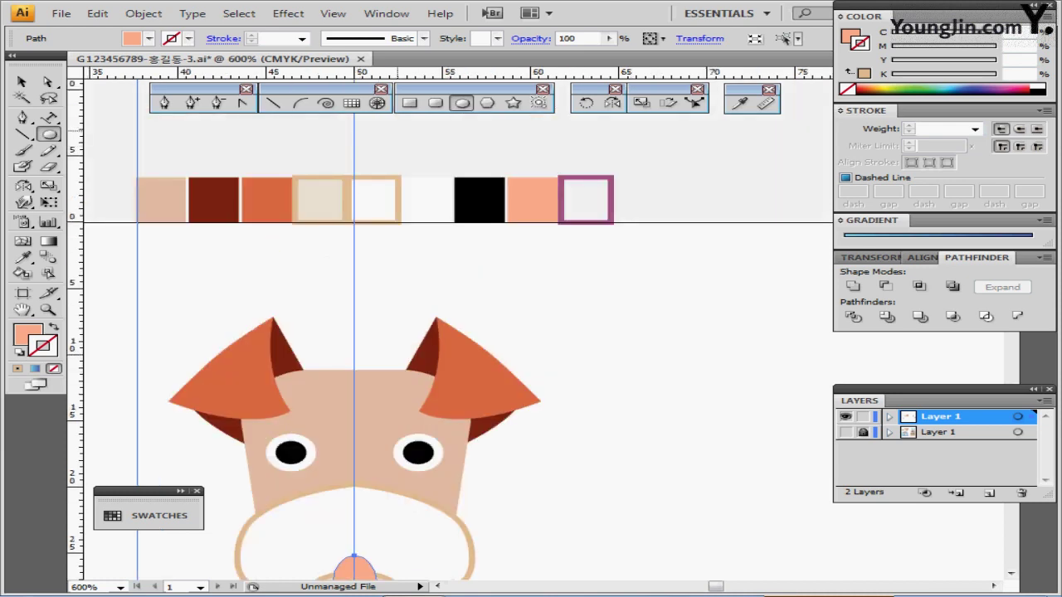
{"action": "left_click_drag", "start_coordinate": [646, 133], "coordinate": [586, 240]}
{"action": "key", "text": "ctrl+shift+a"}
{"action": "scroll", "coordinate": [576, 331], "scroll_direction": "down", "scroll_amount": 3}
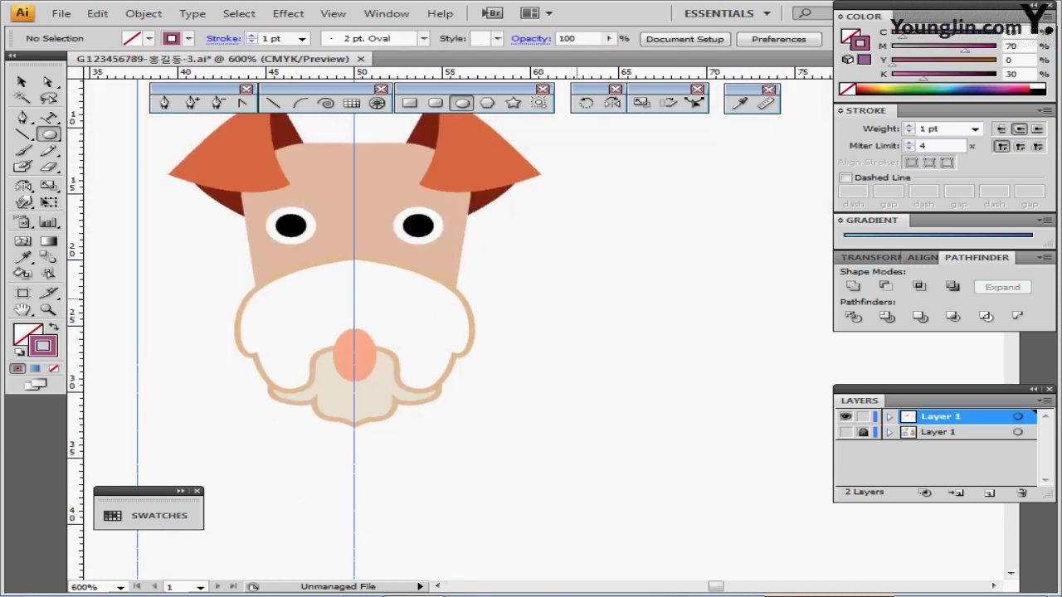
{"action": "key", "text": "backslash"}
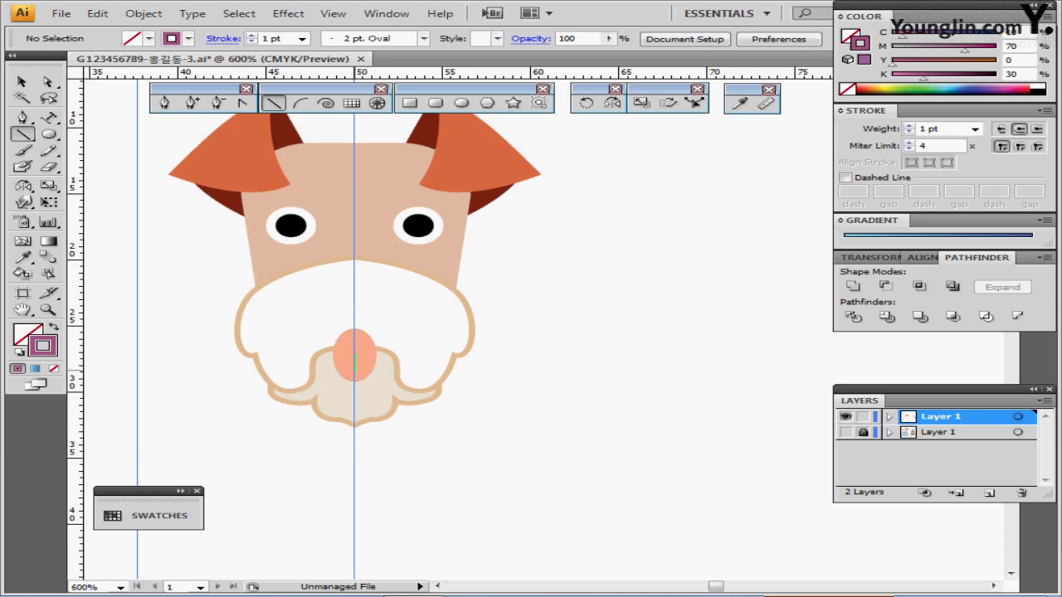
{"action": "mouse_move", "coordinate": [354, 368]}
{"action": "left_mouse_down"}
{"action": "mouse_move", "coordinate": [354, 320]}
{"action": "mouse_move", "coordinate": [355, 329]}
{"action": "left_mouse_up"}
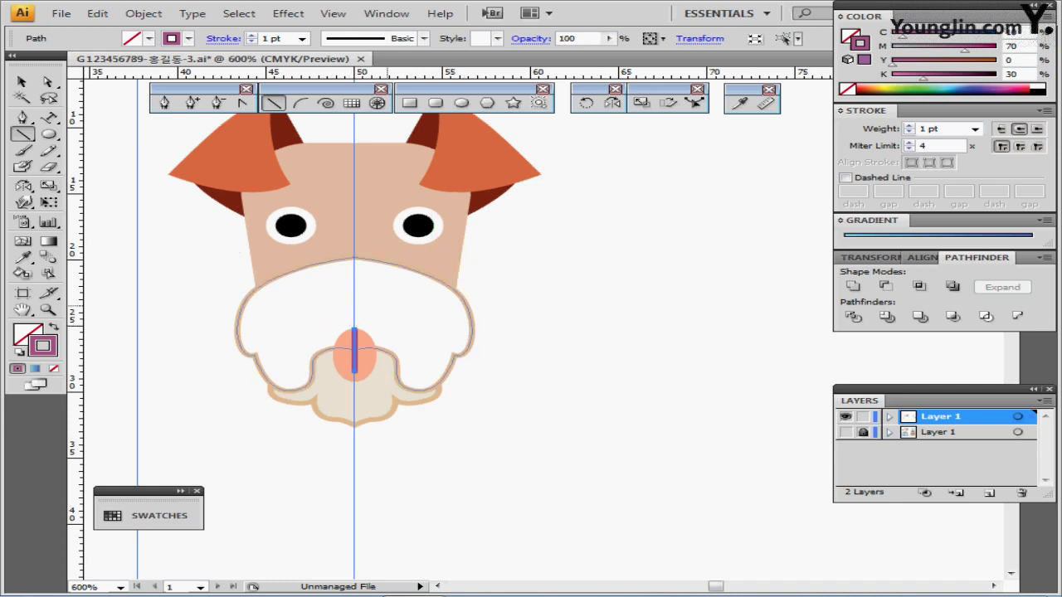
- Bring the white muzzle shape to the front so it covers the top of the tongue and its line, and deselect it
{"action": "left_click", "coordinate": [383, 305], "text": "ctrl"}
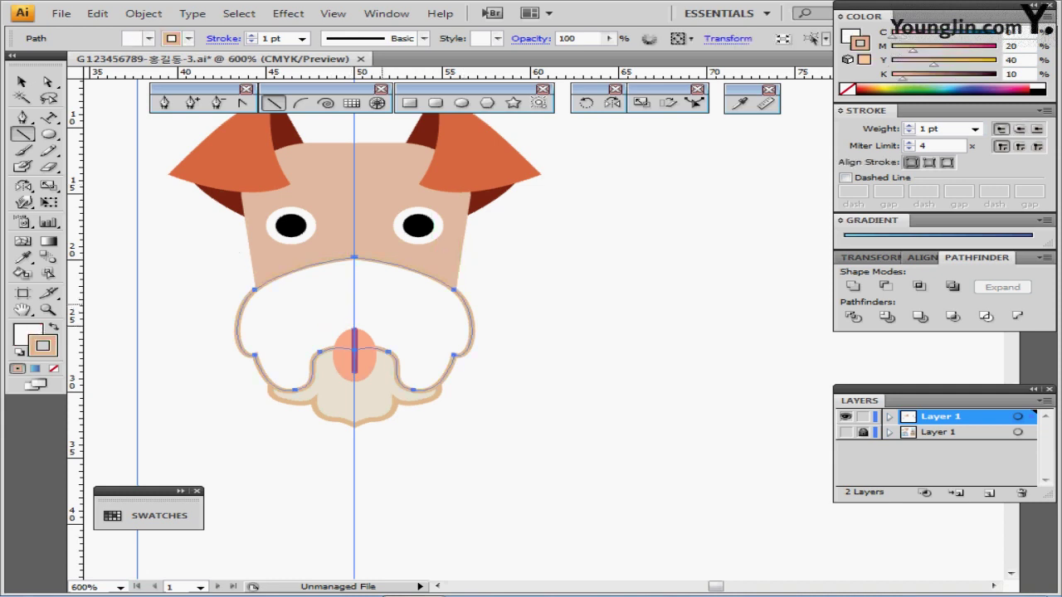
{"action": "key", "text": "ctrl+shift+bracketright"}
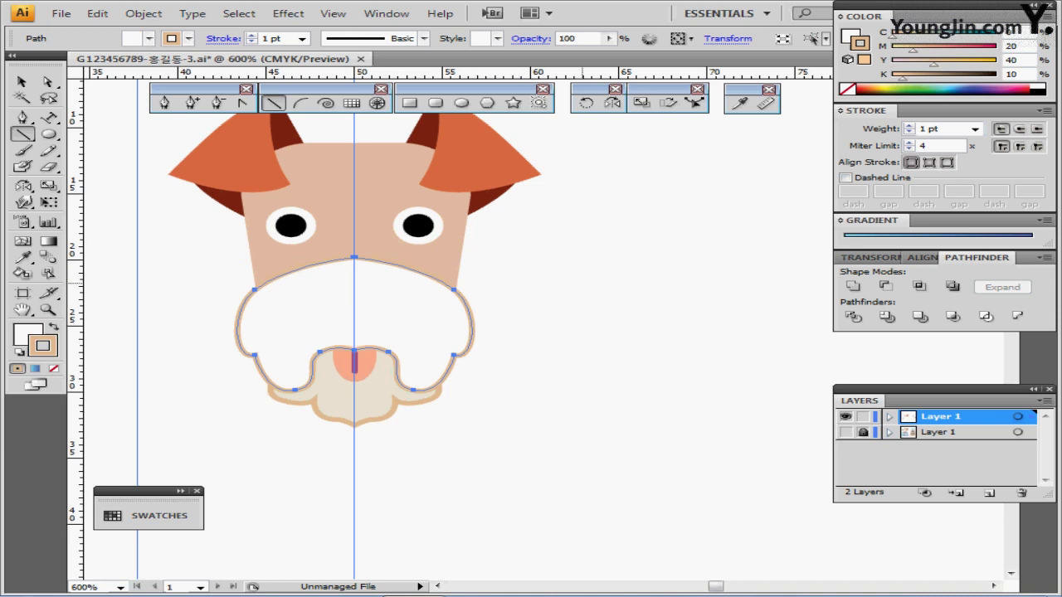
{"action": "left_click", "coordinate": [565, 324], "text": "ctrl"}
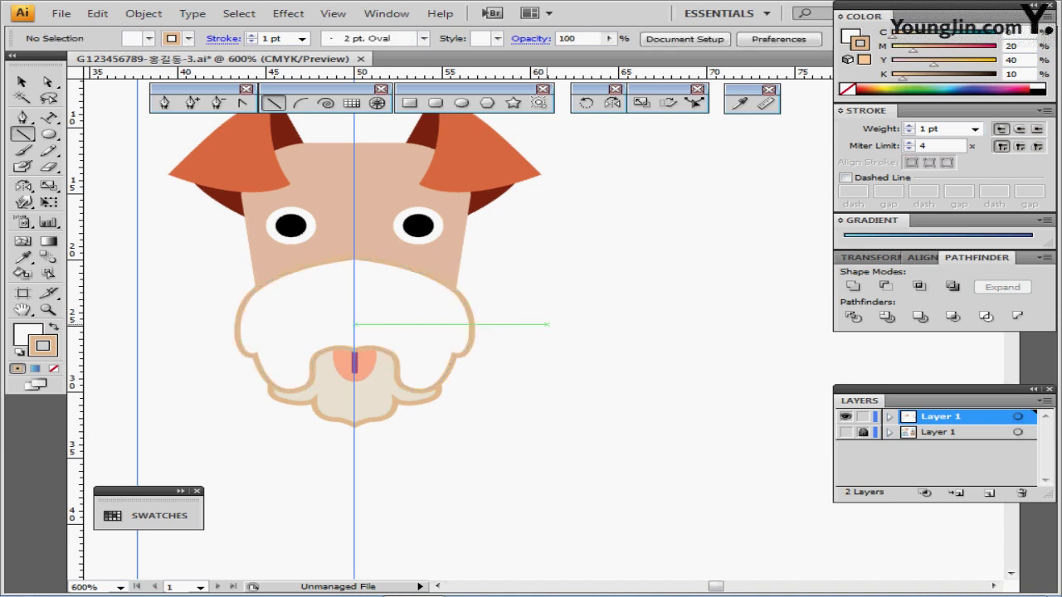
- Draw a black nose ellipse with no stroke, centred on the vertical guide in the white muzzle
{"action": "left_click", "coordinate": [428, 326], "text": "ctrl"}
{"action": "left_click_drag", "start_coordinate": [445, 306], "coordinate": [370, 318]}
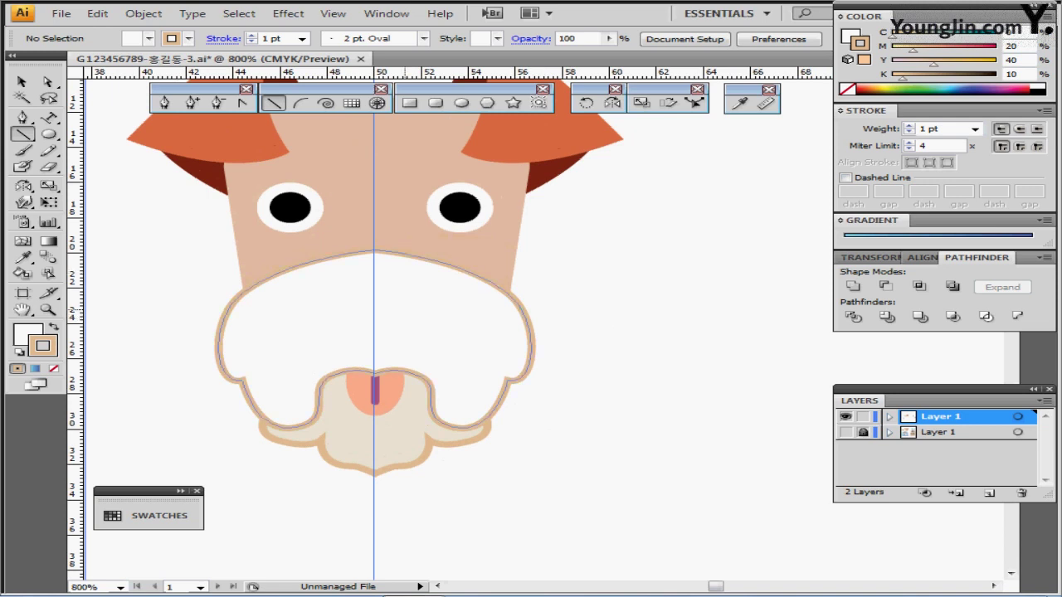
{"action": "left_click", "coordinate": [461, 102]}
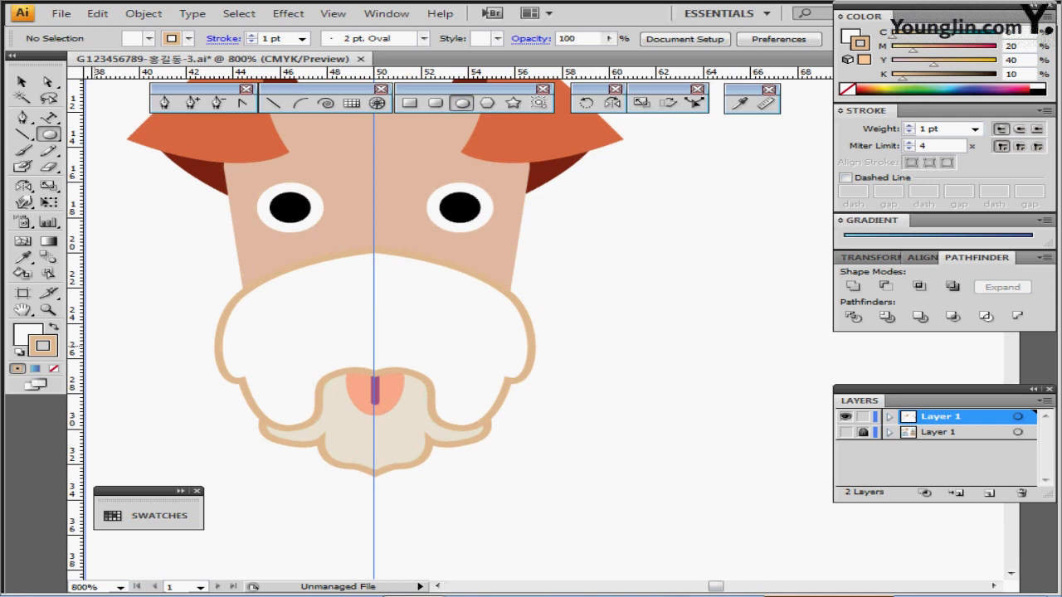
{"action": "key", "text": "d"}
{"action": "key", "text": "shift+x"}
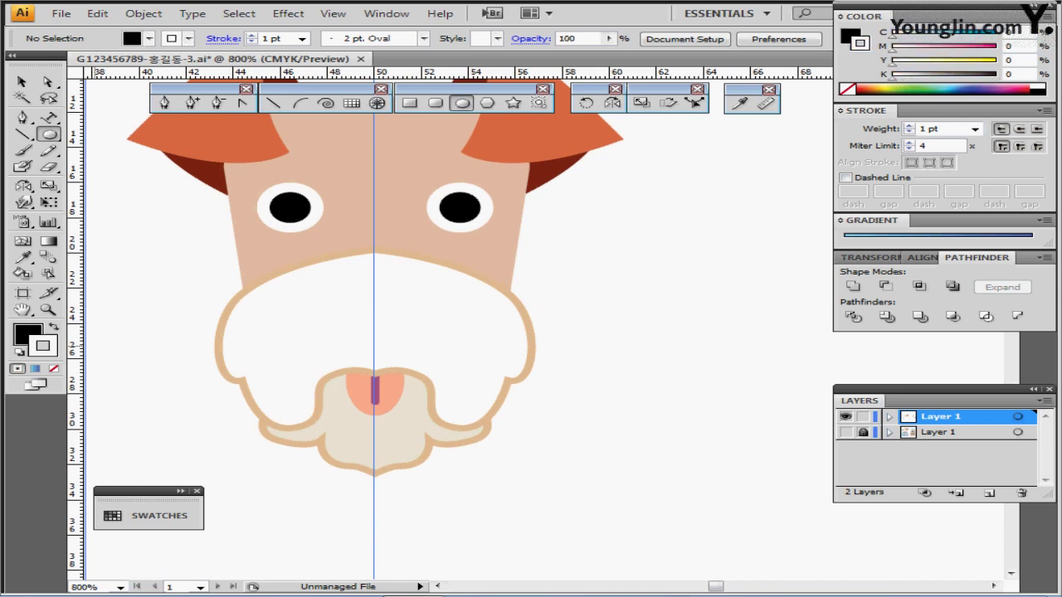
{"action": "key", "text": "slash"}
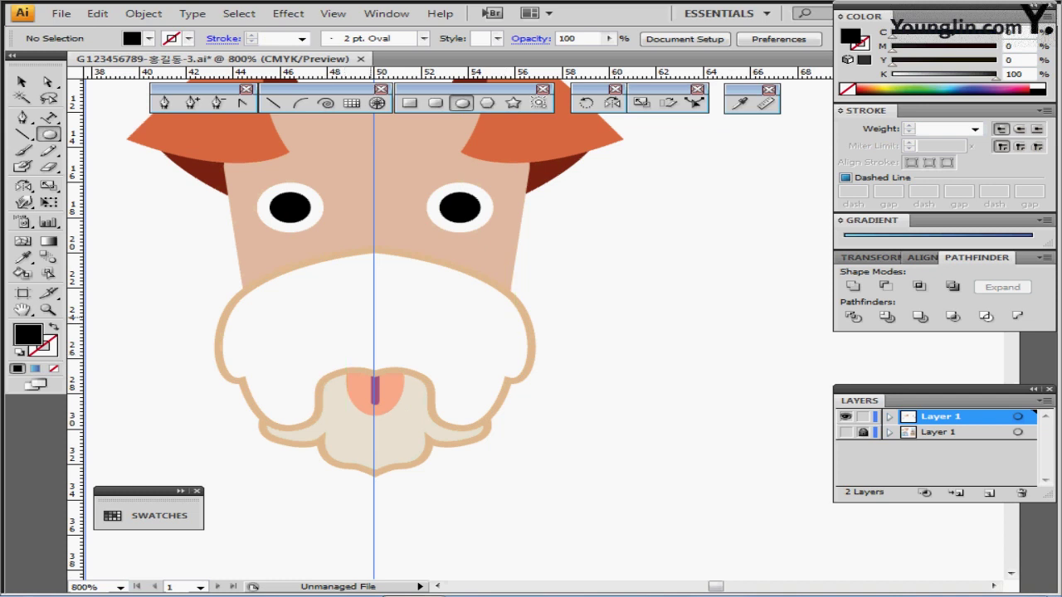
{"action": "mouse_move", "coordinate": [374, 320]}
{"action": "left_mouse_down"}
{"action": "mouse_move", "coordinate": [415, 348]}
{"action": "mouse_move", "coordinate": [399, 321]}
{"action": "mouse_move", "coordinate": [407, 330]}
{"action": "left_mouse_up"}
- Give the small highlight ellipse at the nose's upper right a white fill and no stroke, and deselect it
{"action": "key", "text": "d"}
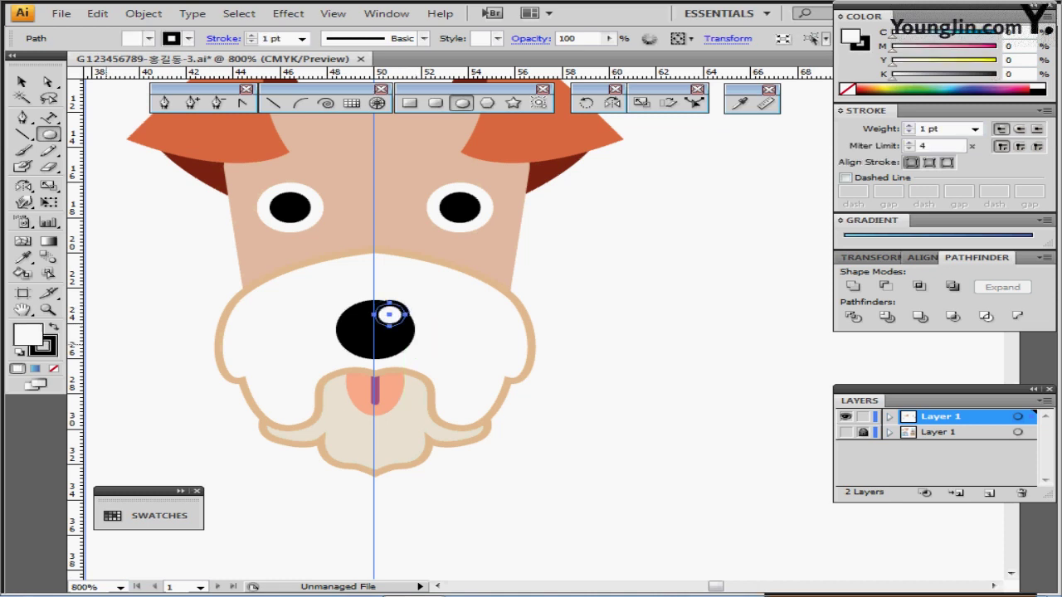
{"action": "key", "text": "slash"}
{"action": "key", "text": "ctrl+shift+a"}
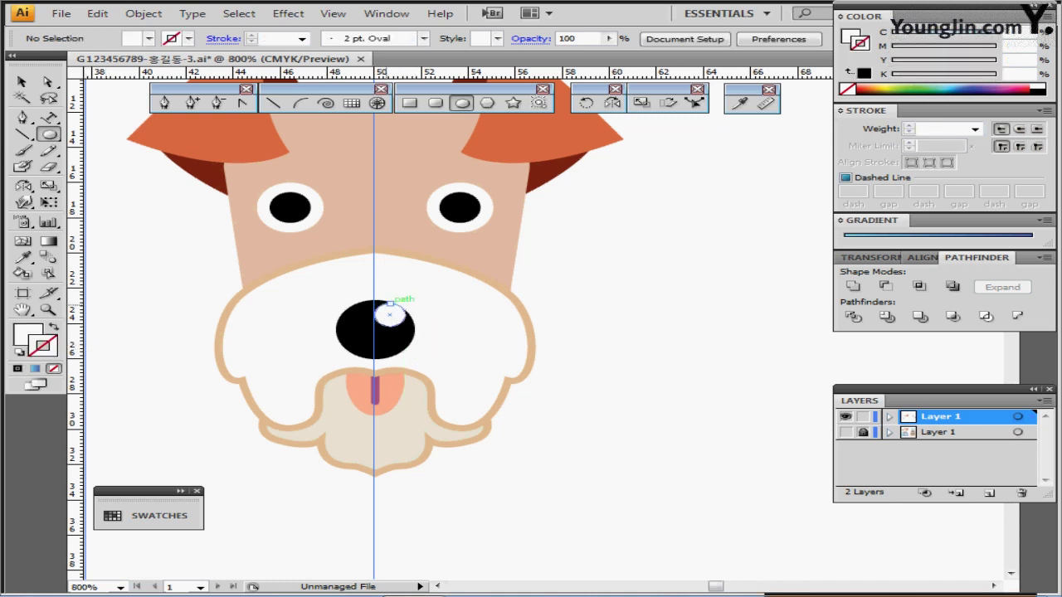
- Move the small white highlight ellipse slightly down within the upper right part of the black nose
{"action": "left_click", "coordinate": [390, 314], "text": "ctrl"}
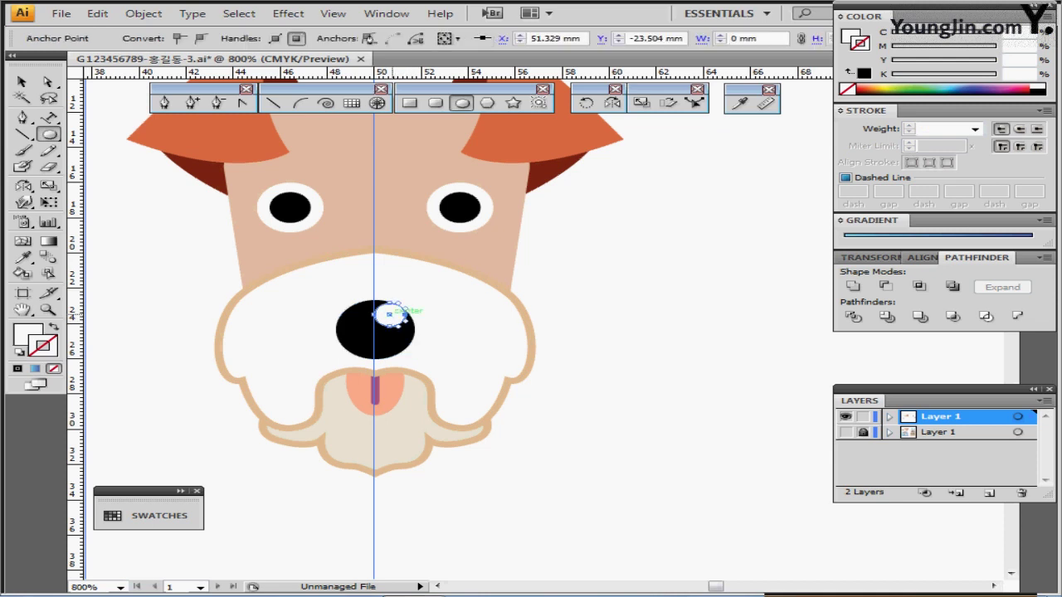
{"action": "left_click_drag", "start_coordinate": [390, 314], "coordinate": [390, 320]}
{"action": "left_click_drag", "start_coordinate": [391, 324], "coordinate": [391, 327]}
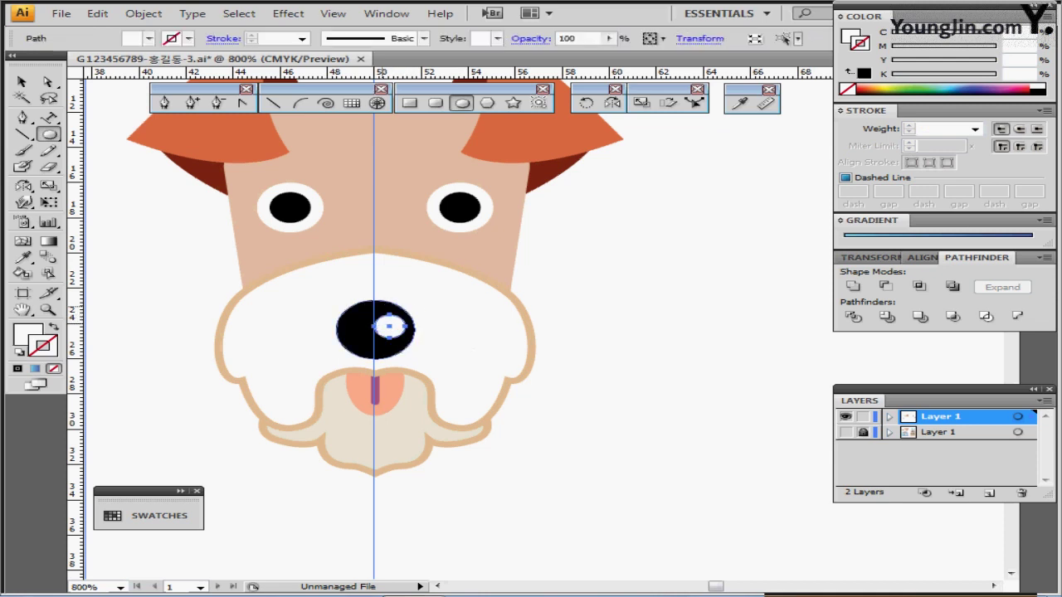
- Shift the black nose ellipse's top anchor straight down by about 0.66 mm to flatten the nose's upper edge
{"action": "left_click", "coordinate": [459, 349], "text": "ctrl"}
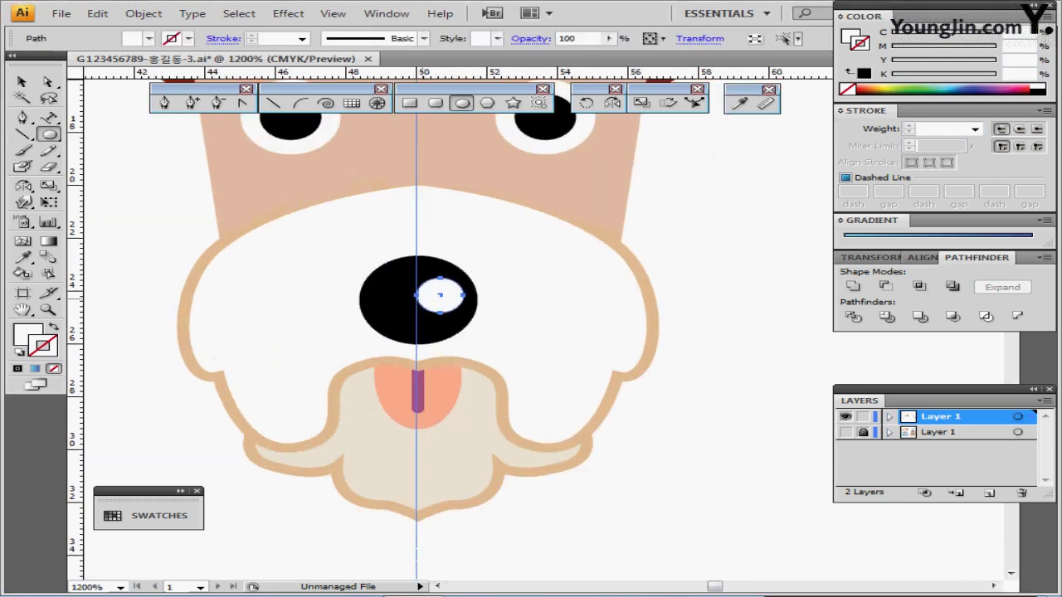
{"action": "key", "text": "a"}
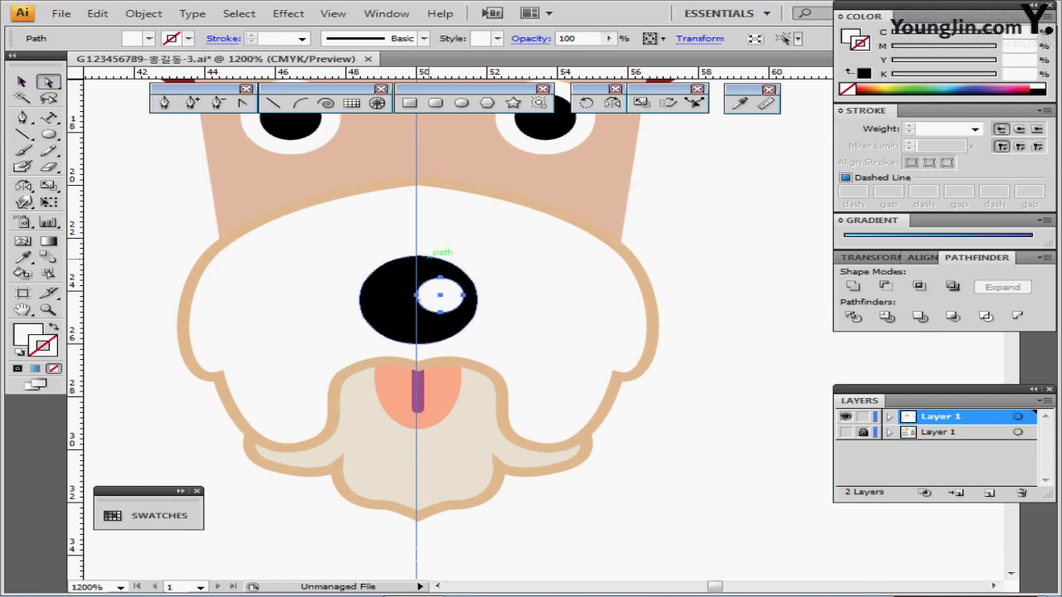
{"action": "left_click", "coordinate": [418, 257]}
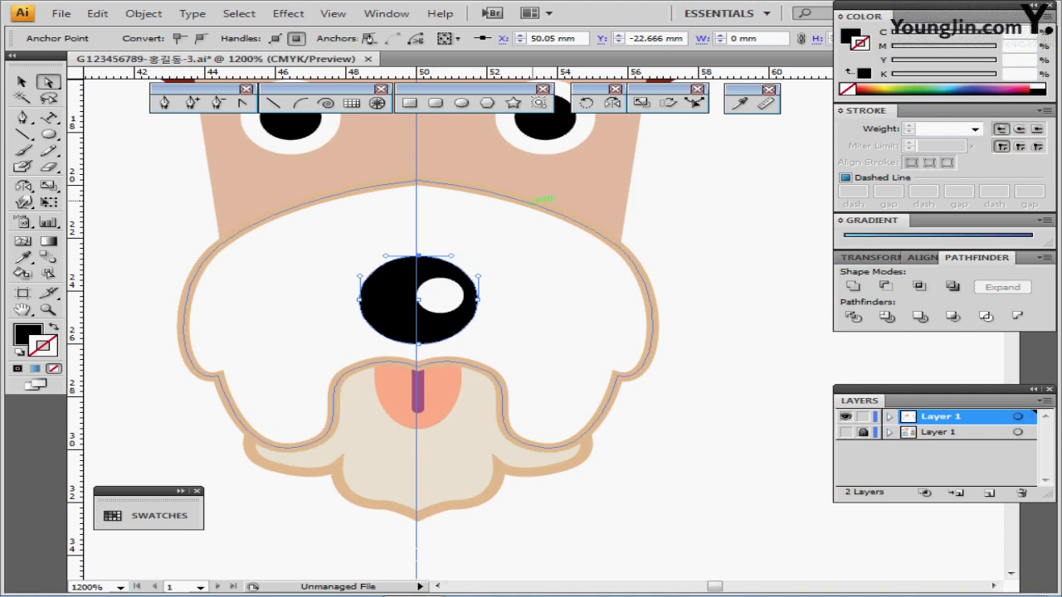
{"action": "key", "text": "Down"}
{"action": "key", "text": "Down"}
{"action": "key", "text": "Down"}
{"action": "key", "text": "Down"}
{"action": "key", "text": "Down"}
{"action": "key", "text": "Down"}
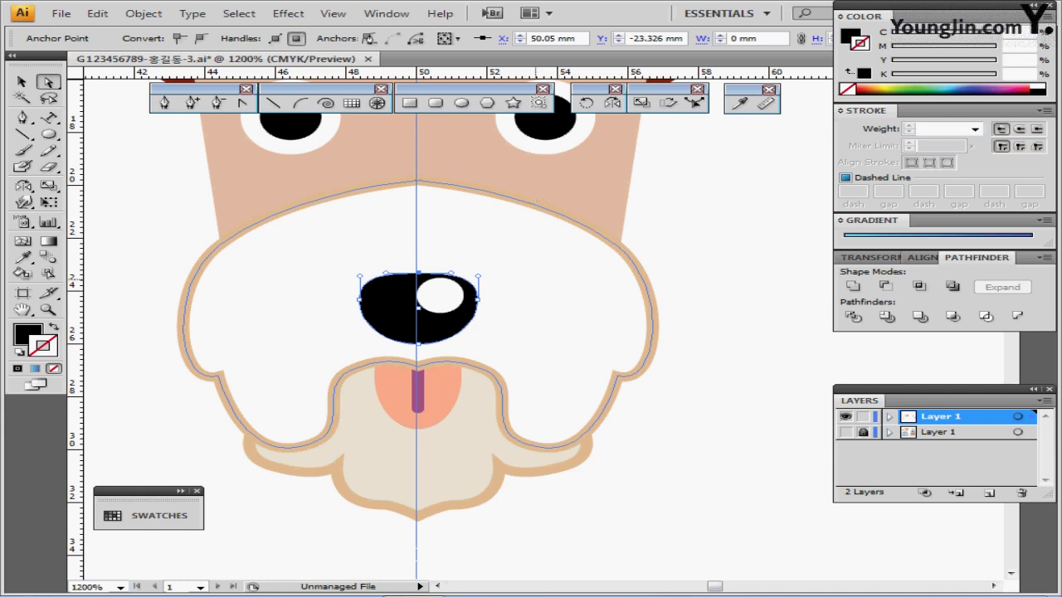
- Shift the nose highlight's left anchor inward by about 0.9 mm to form a crescent, deselect it, and save the document
{"action": "left_click", "coordinate": [448, 298]}
{"action": "left_click", "coordinate": [418, 296]}
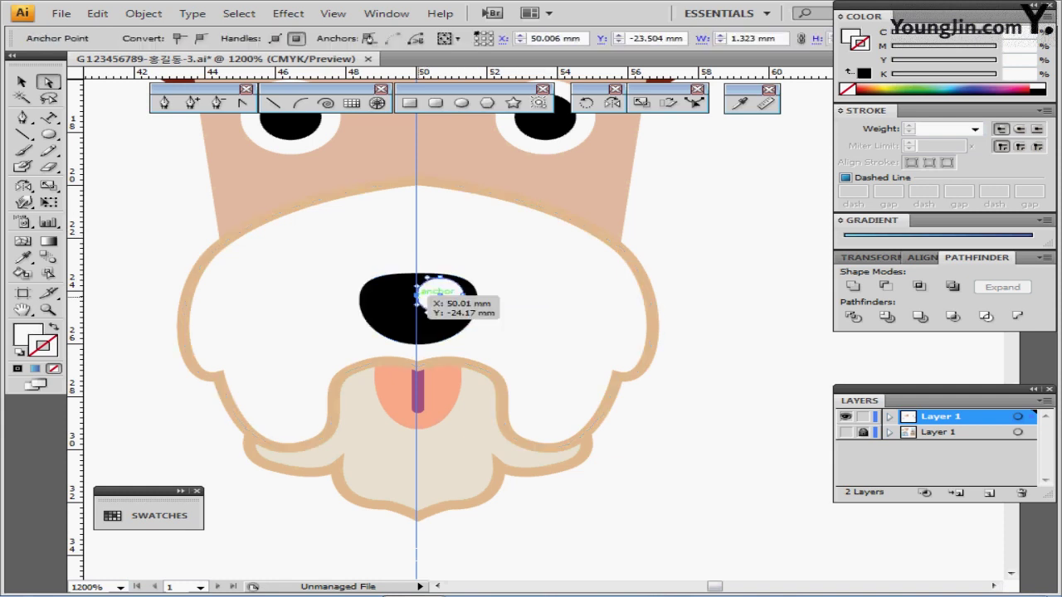
{"action": "left_click", "coordinate": [418, 295]}
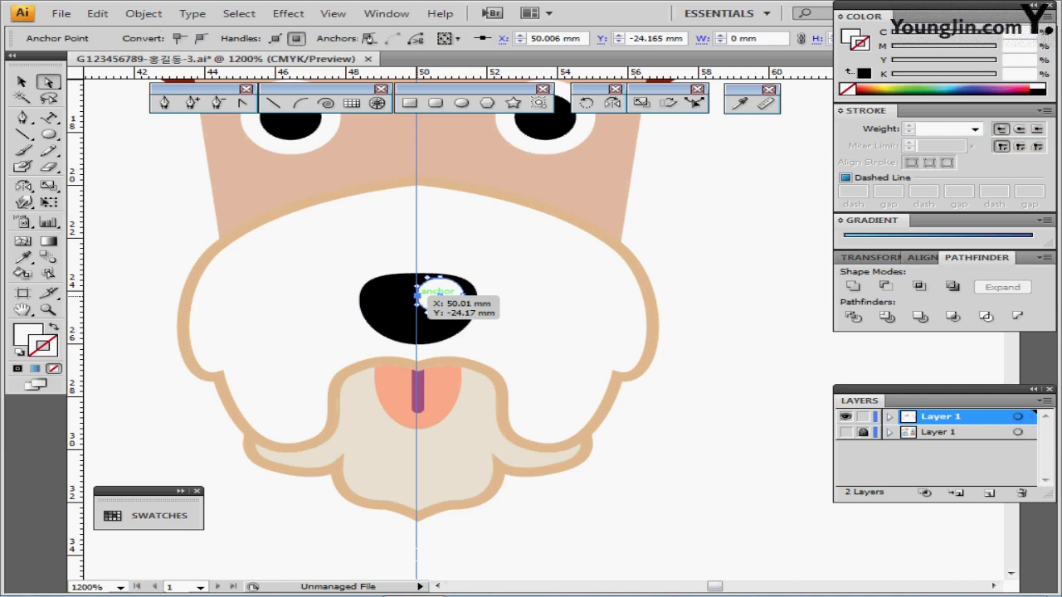
{"action": "left_click_drag", "start_coordinate": [417, 295], "coordinate": [447, 295]}
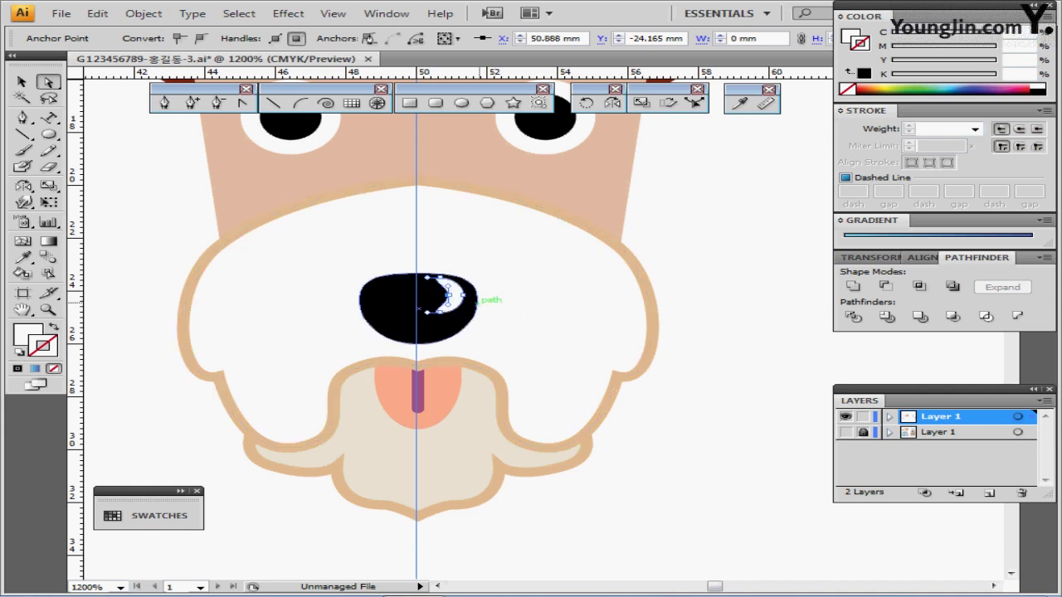
{"action": "key", "text": "ctrl+shift+a"}
{"action": "key", "text": "ctrl+minus"}
{"action": "key", "text": "ctrl+minus"}
{"action": "key", "text": "ctrl+minus"}
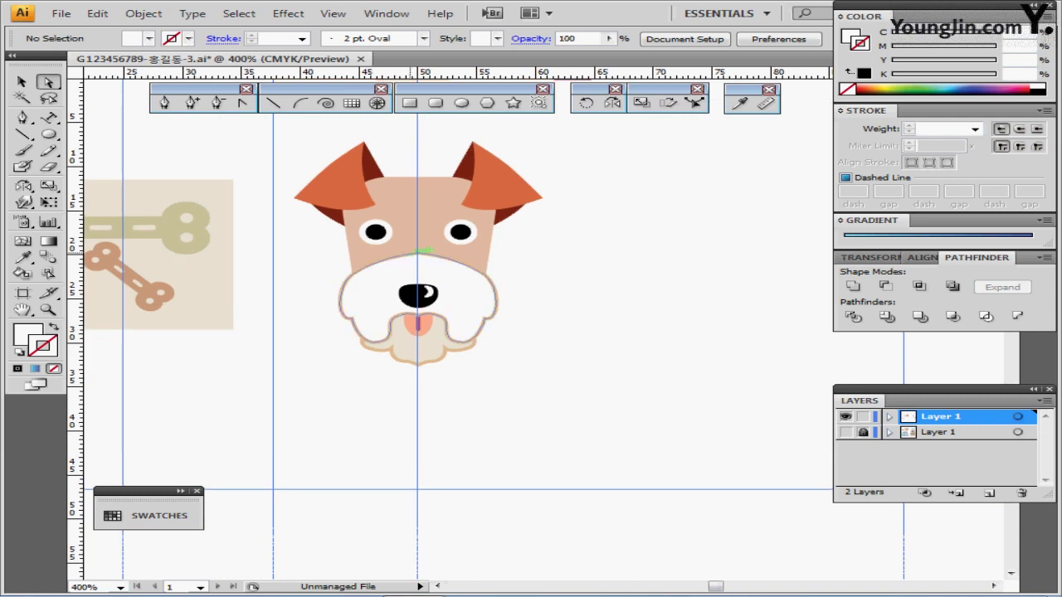
{"action": "key", "text": "ctrl+s"}
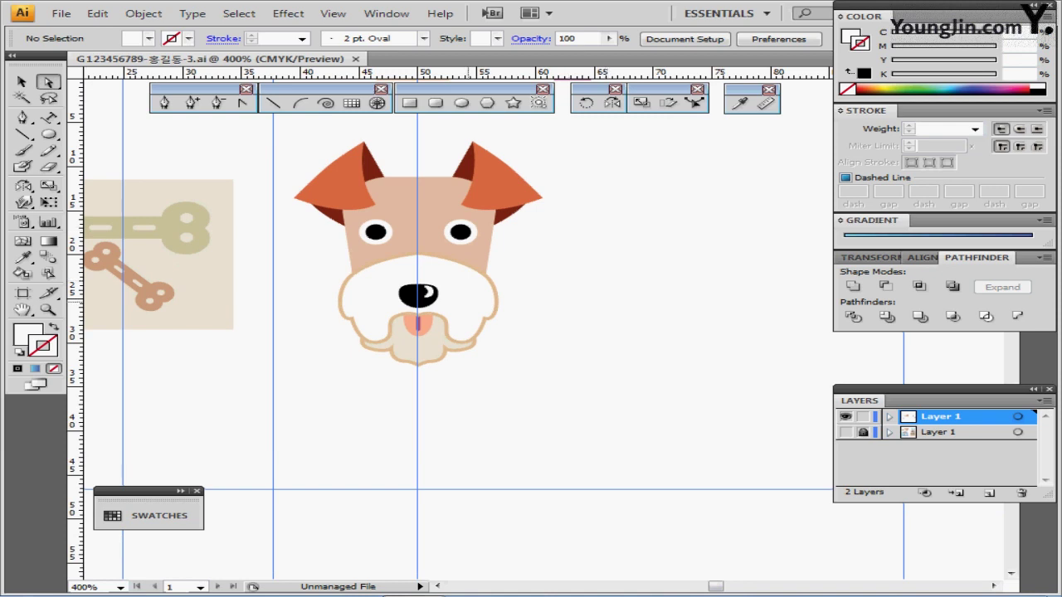
- Select the shapes of the dog's face together and clear the selection
{"action": "scroll", "coordinate": [505, 300], "scroll_direction": "right", "scroll_amount": 2}
{"action": "left_click_drag", "start_coordinate": [439, 276], "coordinate": [427, 263]}
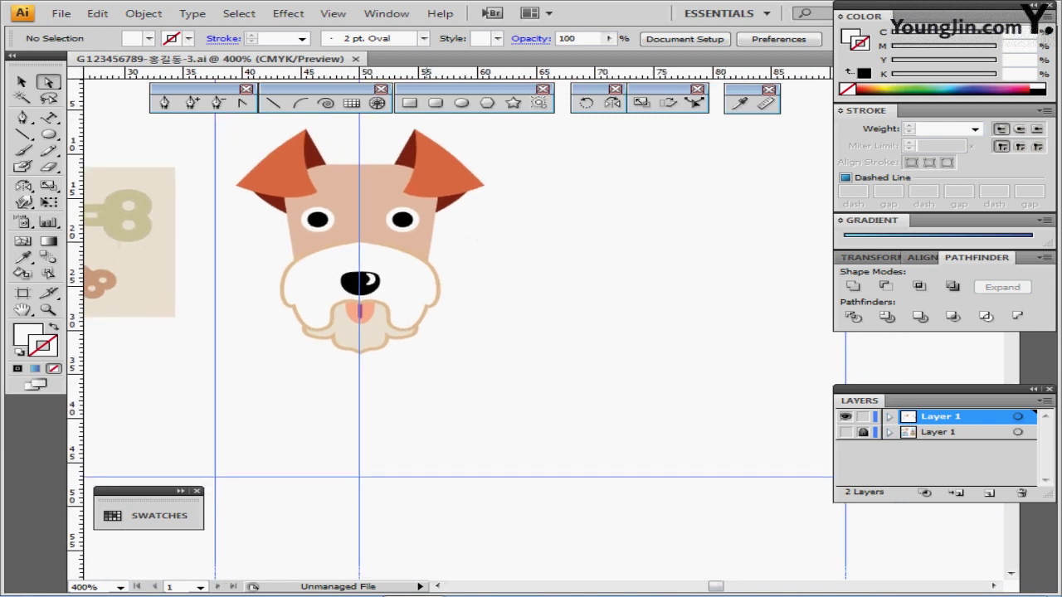
{"action": "scroll", "coordinate": [456, 332], "scroll_direction": "left", "scroll_amount": 2}
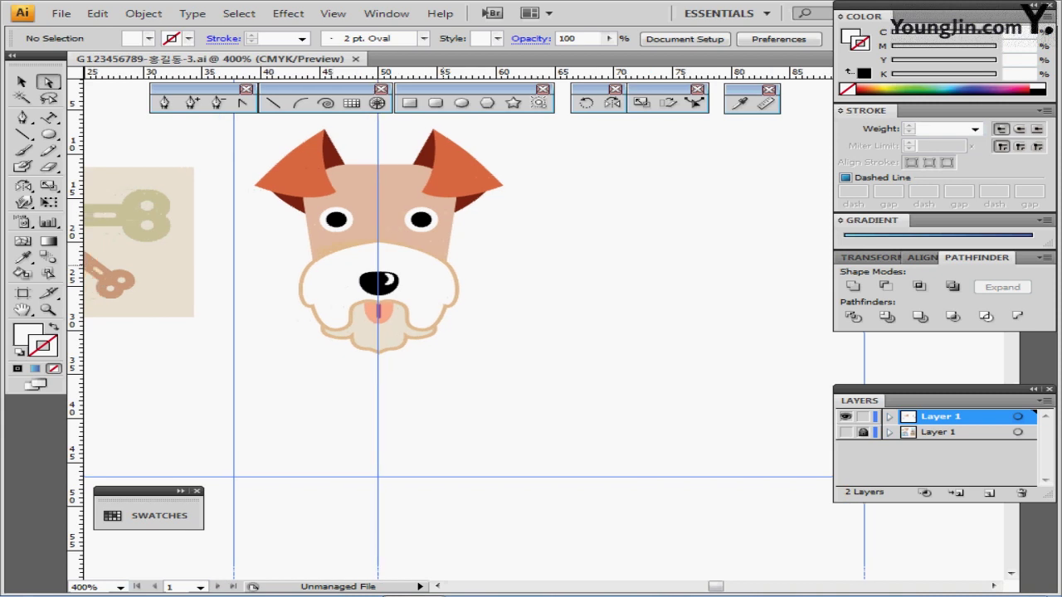
{"action": "left_click", "coordinate": [22, 82]}
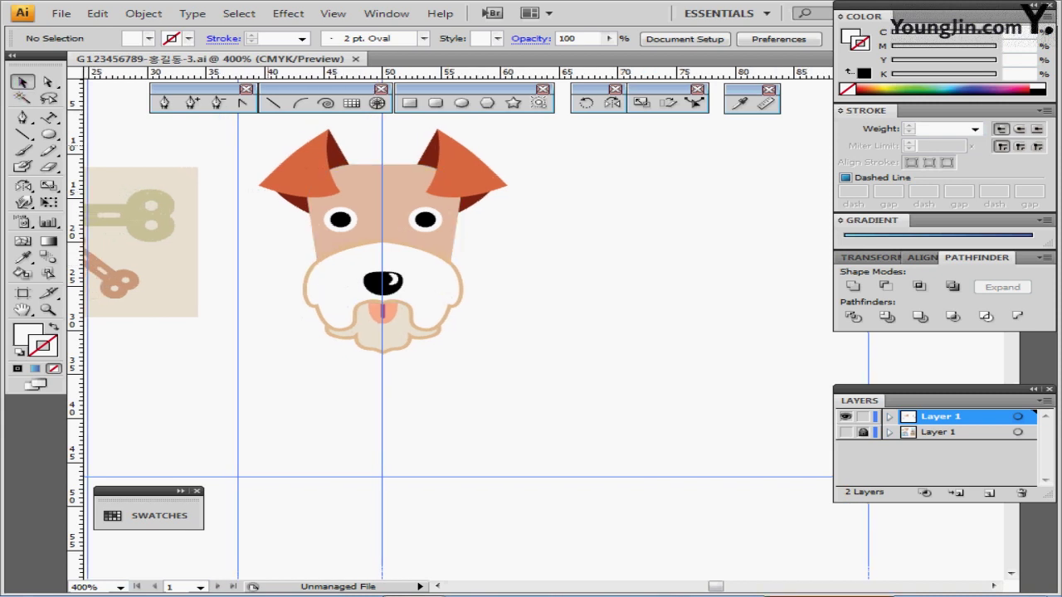
{"action": "left_click_drag", "start_coordinate": [268, 137], "coordinate": [541, 330]}
{"action": "left_click_drag", "start_coordinate": [269, 329], "coordinate": [269, 352]}
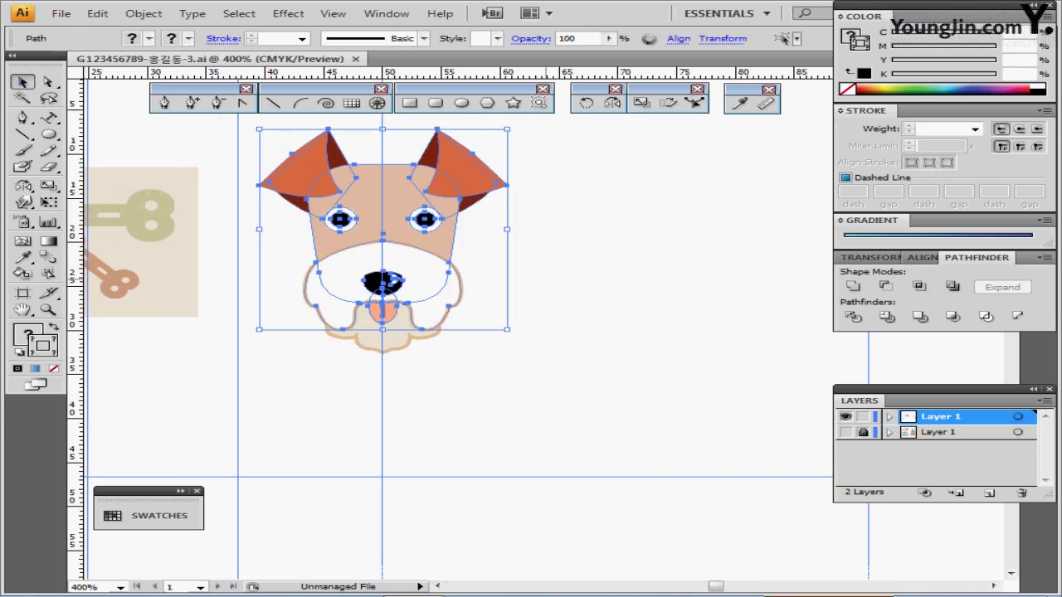
{"action": "key", "text": "ctrl+shift+a"}
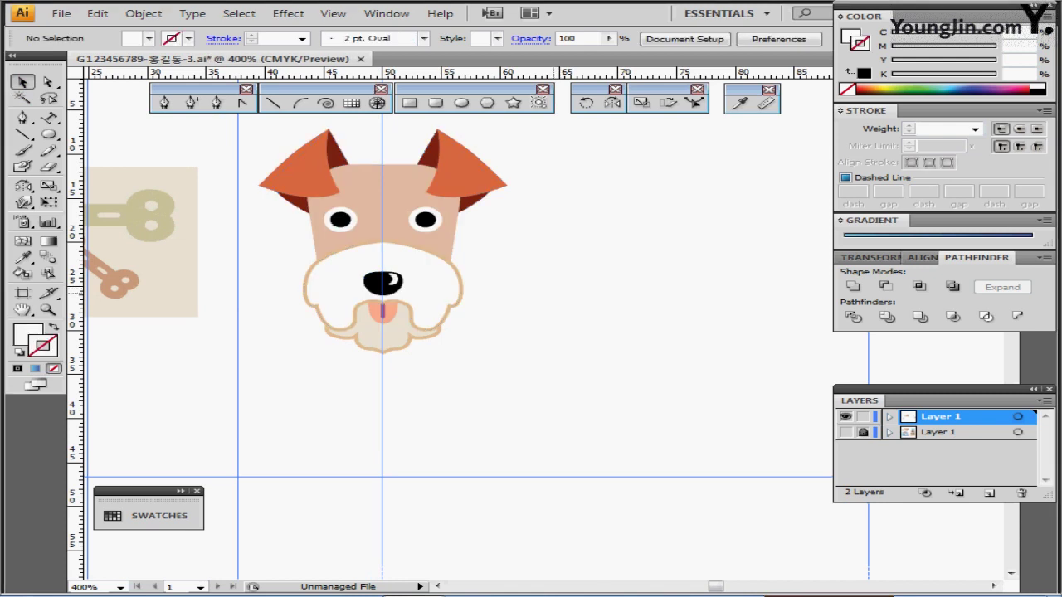
- Give the light green colour sample a 1 pt dark purple stroke with M 100, Y 23.14 and K 30.59, and deselect it
{"action": "key", "text": "ctrl+minus"}
{"action": "left_click_drag", "start_coordinate": [586, 274], "coordinate": [712, 144]}
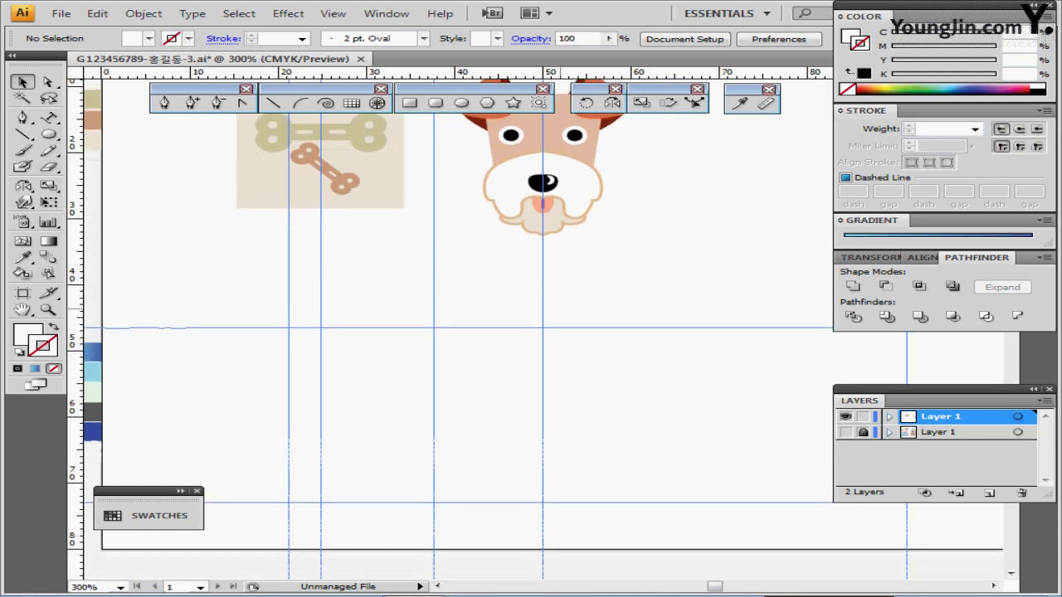
{"action": "scroll", "coordinate": [535, 323], "scroll_direction": "right", "scroll_amount": 1}
{"action": "scroll", "coordinate": [535, 324], "scroll_direction": "right", "scroll_amount": 1}
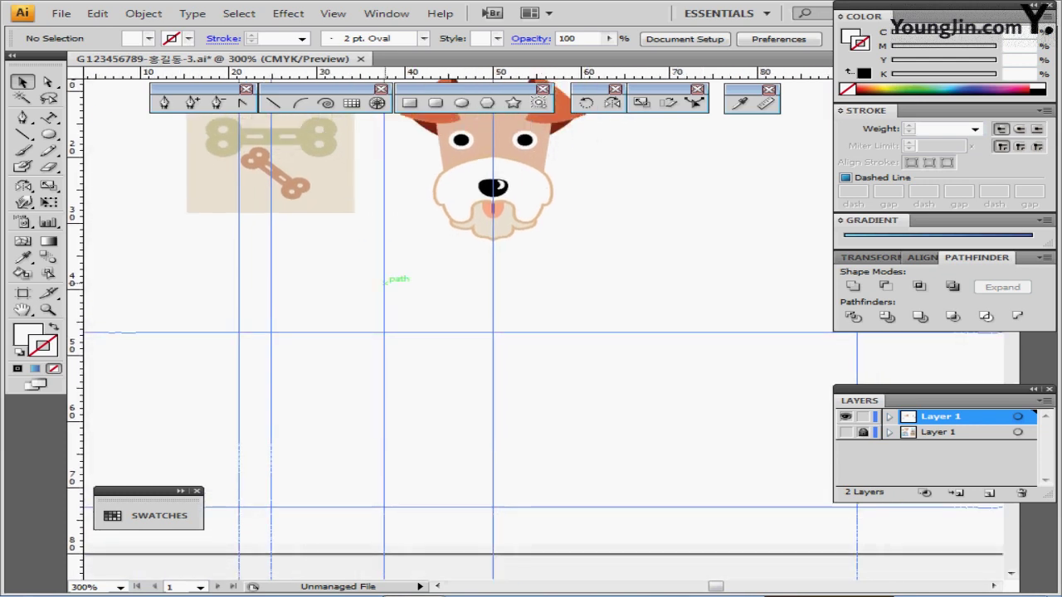
{"action": "left_click_drag", "start_coordinate": [360, 297], "coordinate": [526, 241]}
{"action": "left_click", "coordinate": [202, 340]}
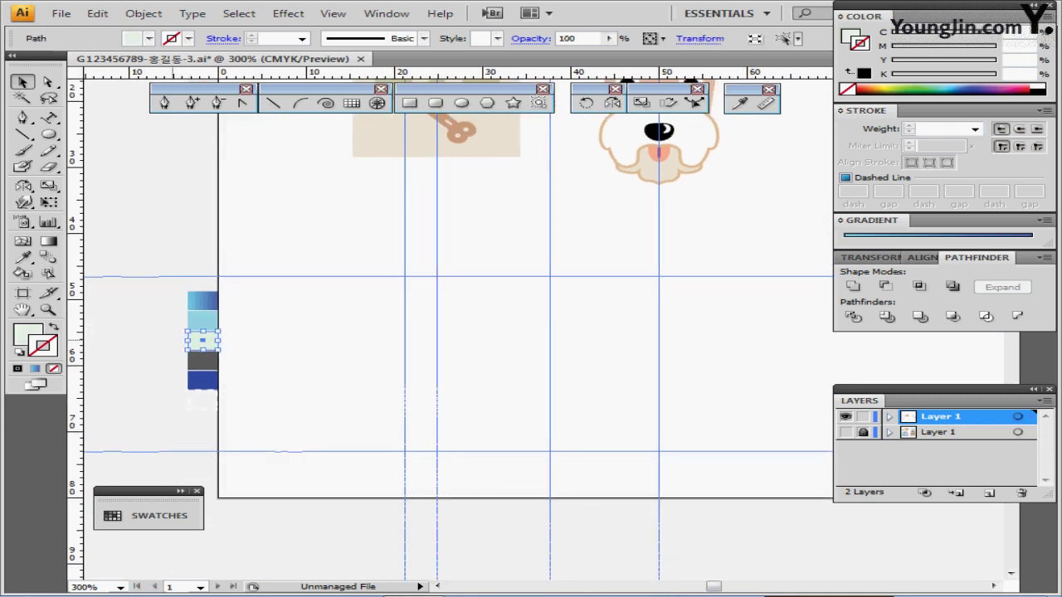
{"action": "left_click", "coordinate": [969, 89]}
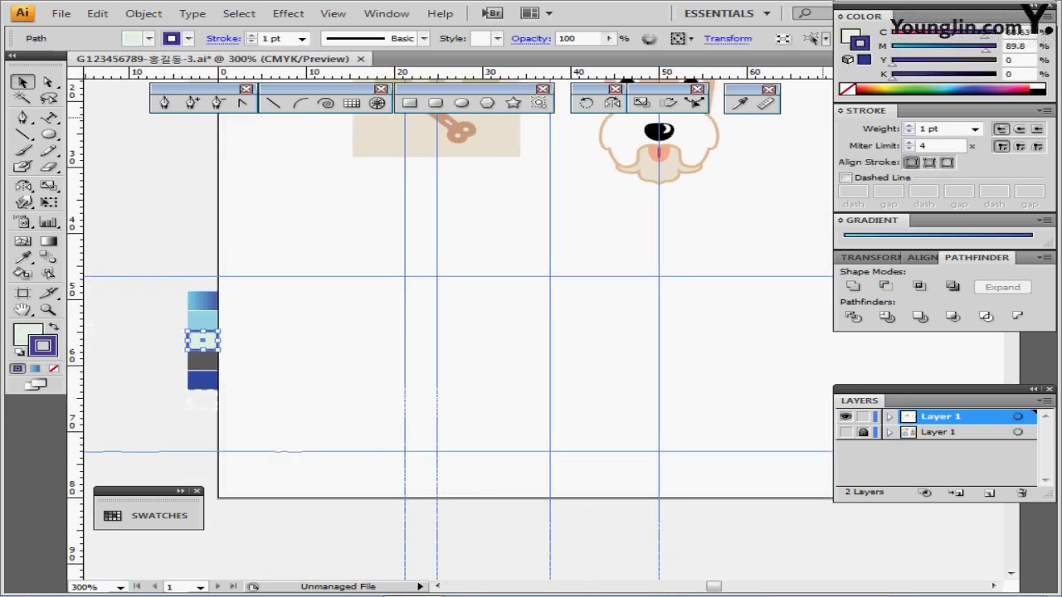
{"action": "left_click", "coordinate": [972, 92]}
{"action": "left_click_drag", "start_coordinate": [531, 334], "coordinate": [433, 338]}
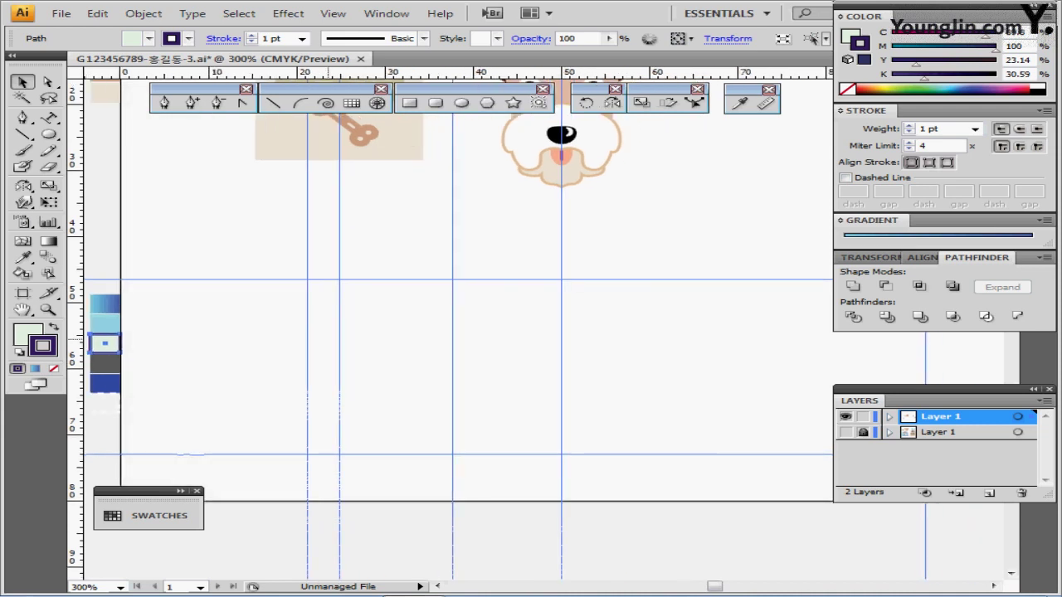
{"action": "left_click", "coordinate": [134, 370]}
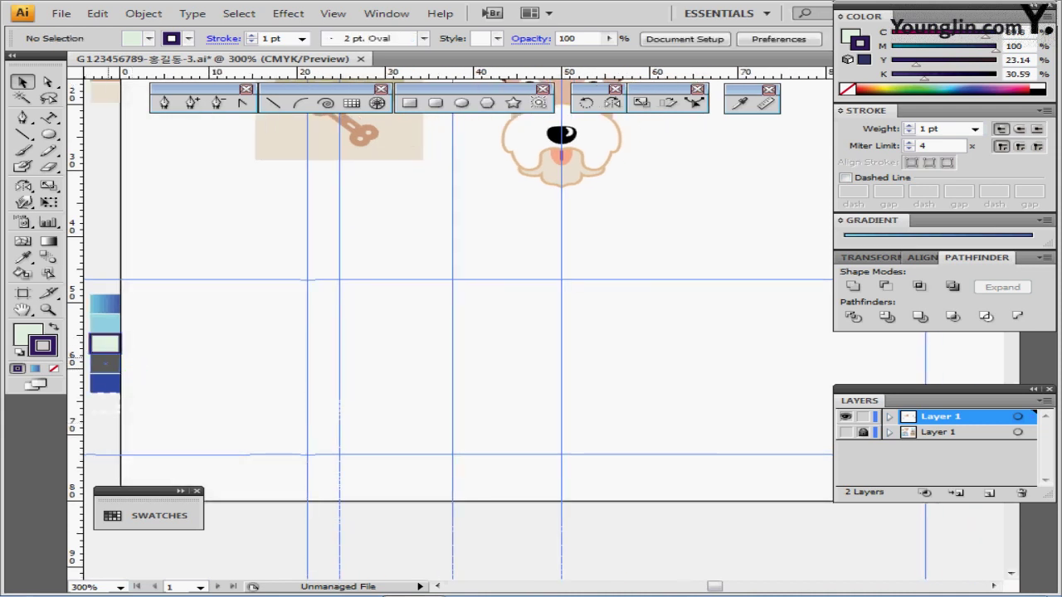
- Remove the stroke from the light green sample, deselect it, and restore the dark purple stroke as the current drawing colour
{"action": "left_click", "coordinate": [110, 341]}
{"action": "key", "text": "slash"}
{"action": "key", "text": "ctrl+shift+a"}
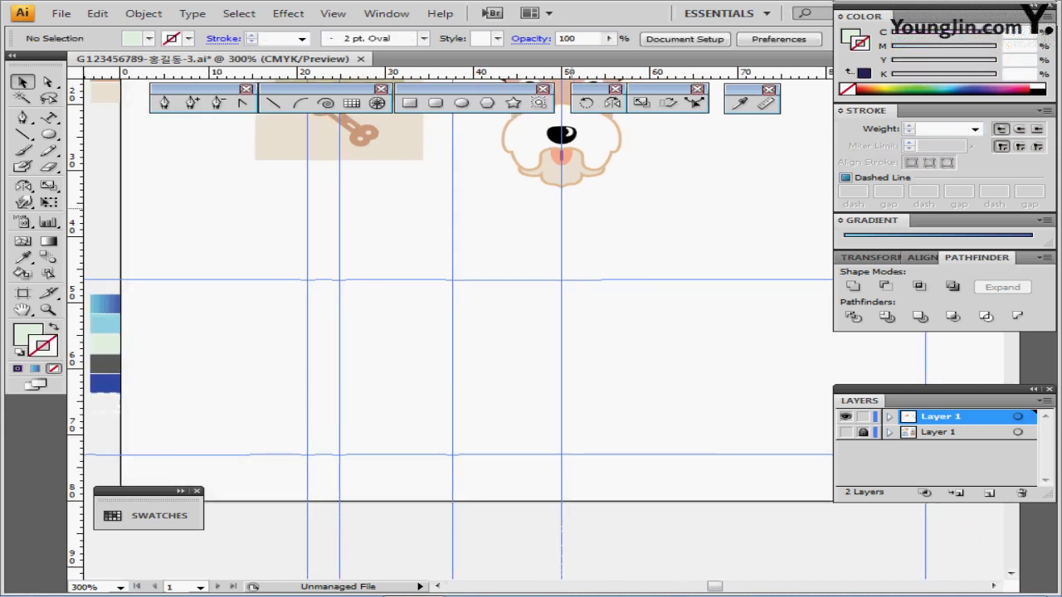
{"action": "key", "text": "comma"}
{"action": "left_click", "coordinate": [409, 359], "text": "ctrl"}
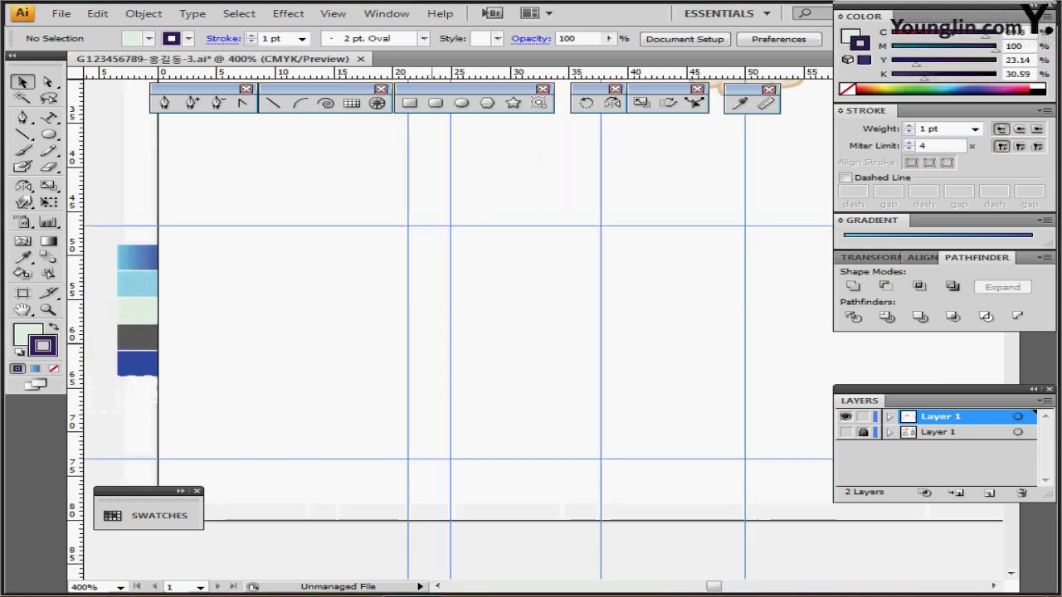
{"action": "mouse_move", "coordinate": [410, 359]}
{"action": "left_mouse_down"}
{"action": "mouse_move", "coordinate": [294, 389]}
{"action": "mouse_move", "coordinate": [324, 371]}
{"action": "left_mouse_up"}
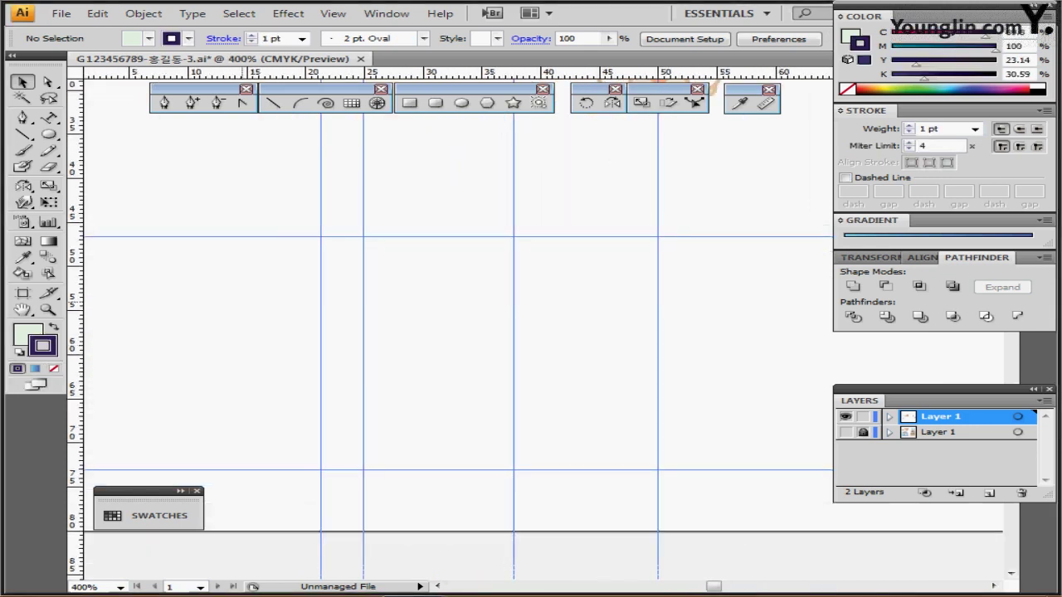
- Create a rounded rectangle 38 mm wide and 38 mm high with a 10 mm corner radius
{"action": "left_click", "coordinate": [436, 103]}
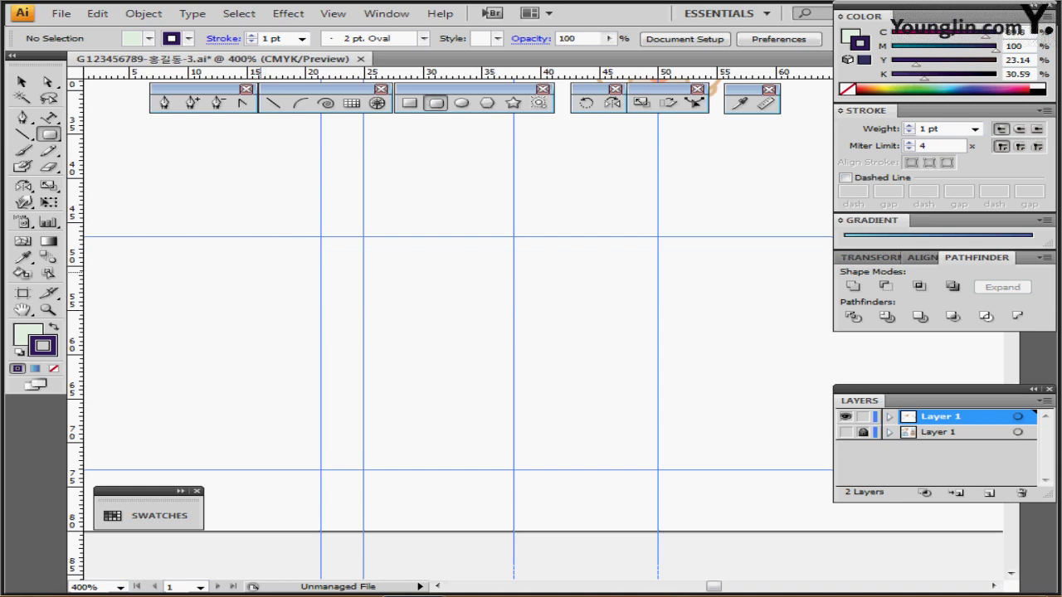
{"action": "left_click_drag", "start_coordinate": [258, 267], "coordinate": [261, 271]}
{"action": "key", "text": "ctrl+z"}
{"action": "left_click", "coordinate": [214, 280]}
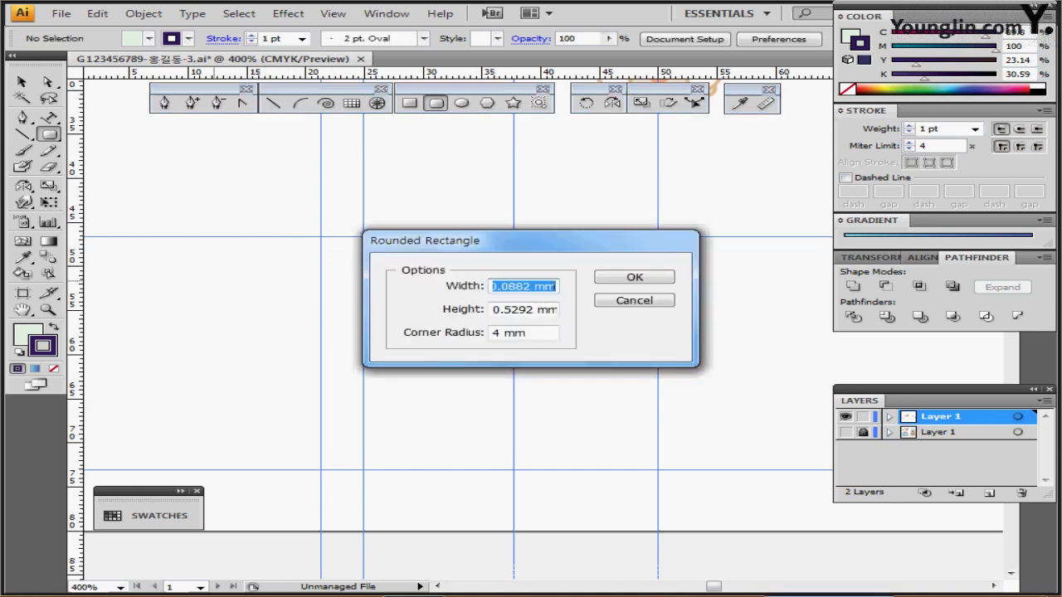
{"action": "key", "text": "Tab"}
{"action": "key", "text": "shift+Tab"}
{"action": "key", "text": "shift+Tab"}
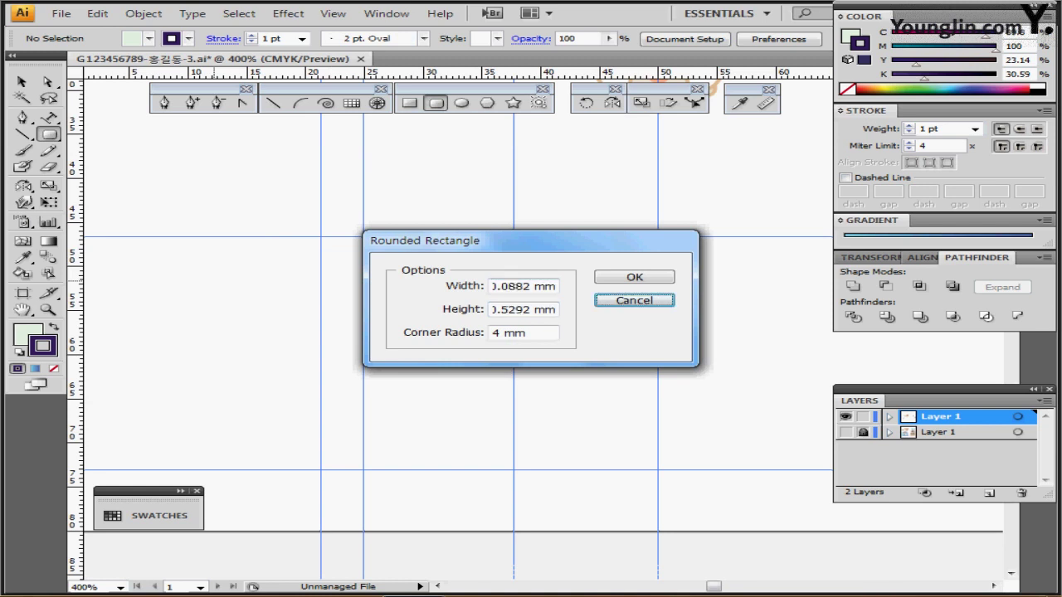
{"action": "key", "text": "shift+Tab"}
{"action": "key", "text": "shift+Tab"}
{"action": "key", "text": "shift+Tab"}
{"action": "key", "text": "shift+Tab"}
{"action": "type", "text": "38"}
{"action": "key", "text": "Tab"}
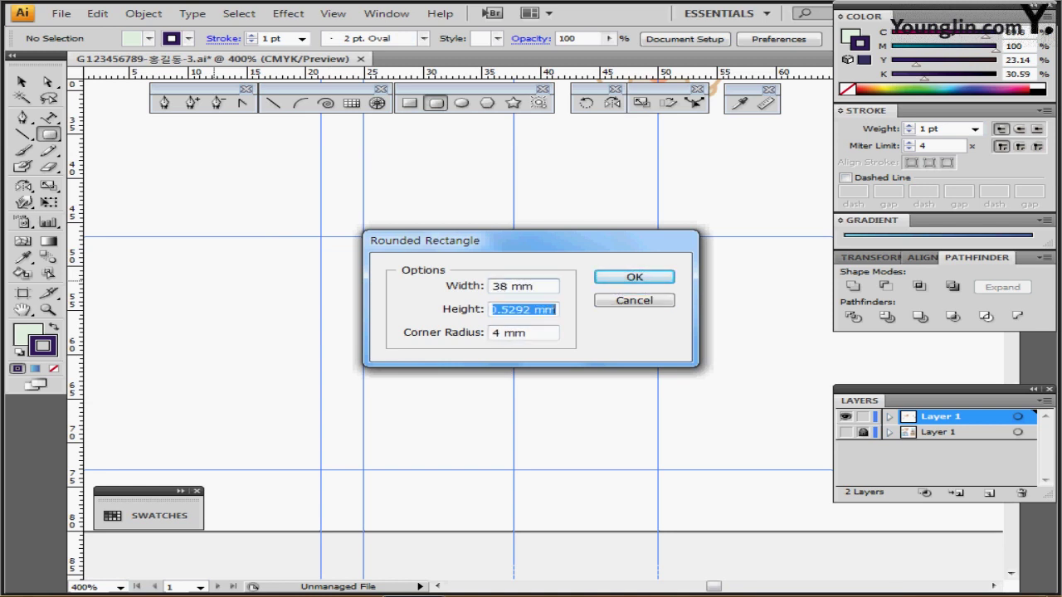
{"action": "type", "text": "38"}
{"action": "key", "text": "Tab"}
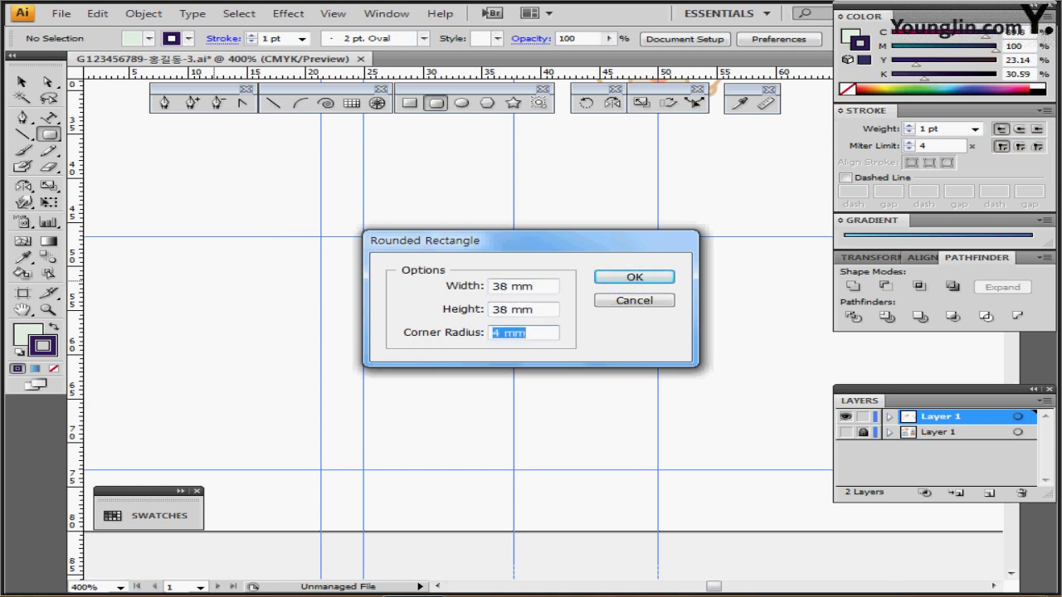
{"action": "type", "text": "10"}
{"action": "key", "text": "Return"}
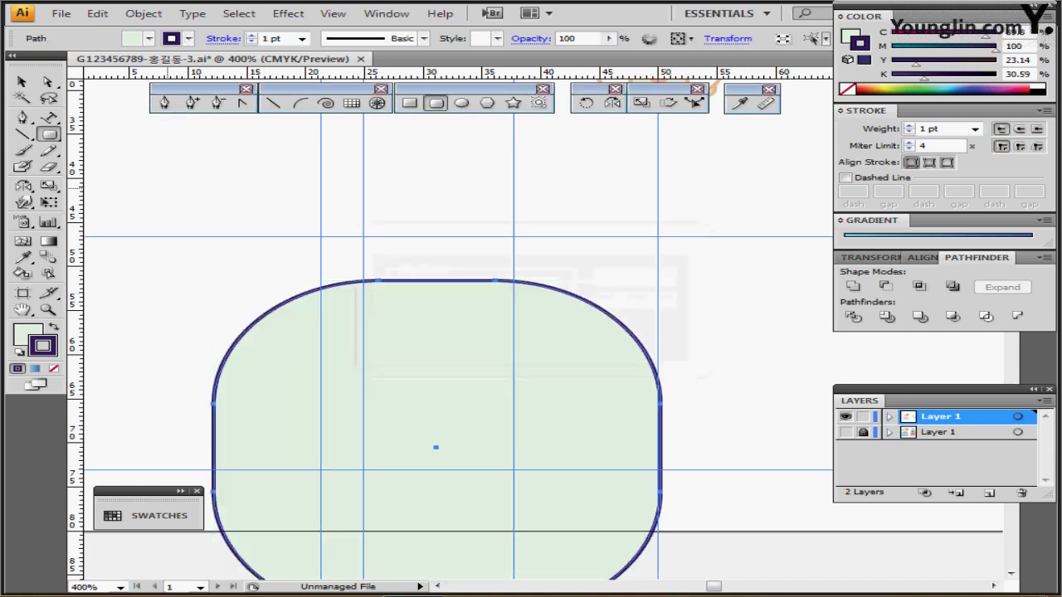
- Move the rounded rectangle upward and centre it on the vertical guide at about 25 mm
{"action": "left_click_drag", "start_coordinate": [436, 447], "coordinate": [363, 307]}
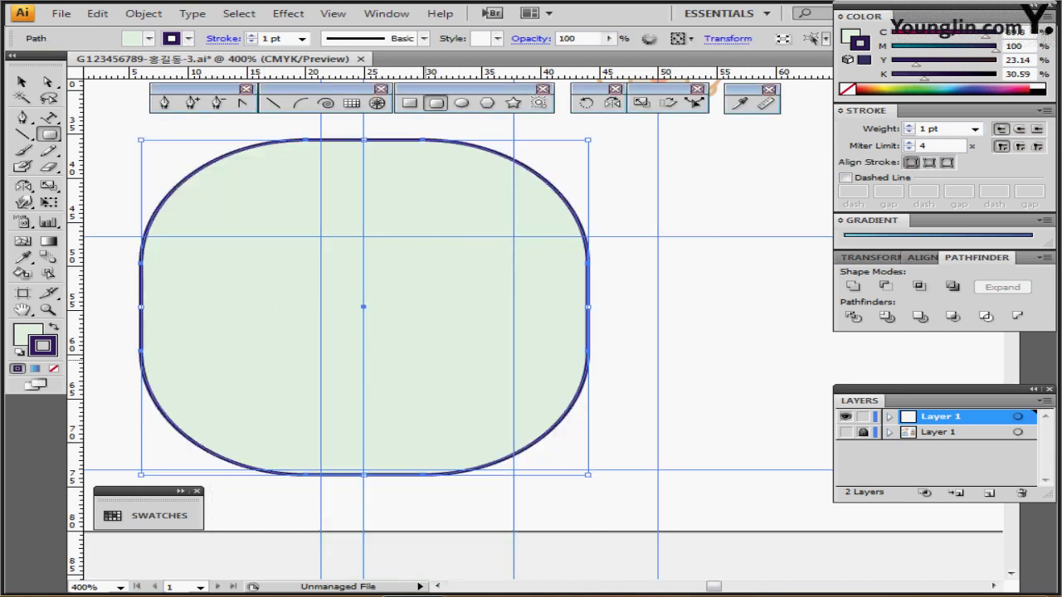
{"action": "left_click_drag", "start_coordinate": [406, 340], "coordinate": [406, 326]}
{"action": "left_click_drag", "start_coordinate": [364, 292], "coordinate": [364, 279]}
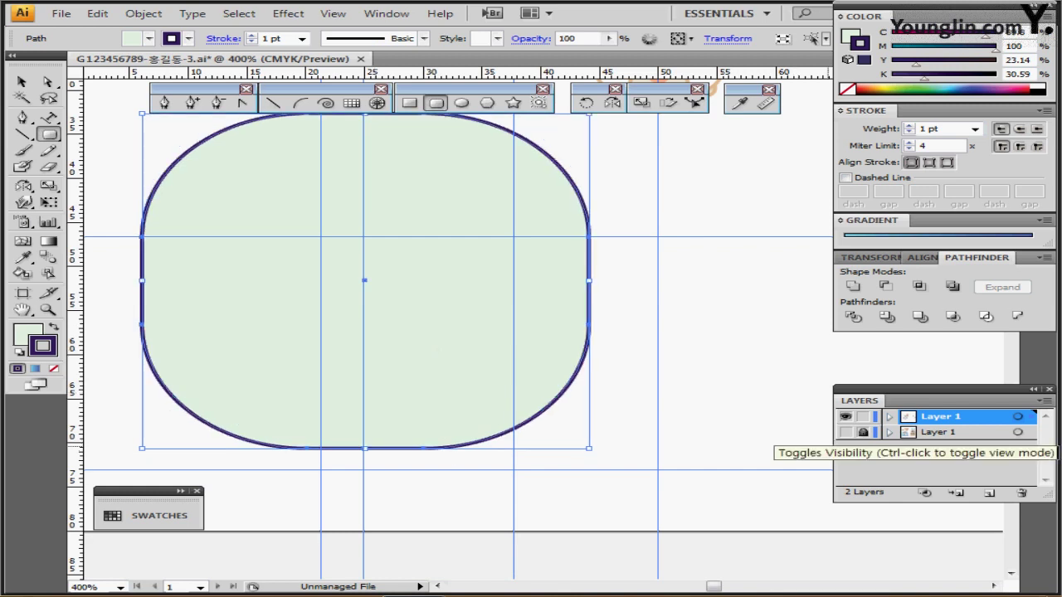
- Move the rounded rectangle onto the reference cap's crown, aligning its top and sides in outline view, then hide the reference and restore preview
{"action": "left_click", "coordinate": [845, 432]}
{"action": "key", "text": "ctrl+y"}
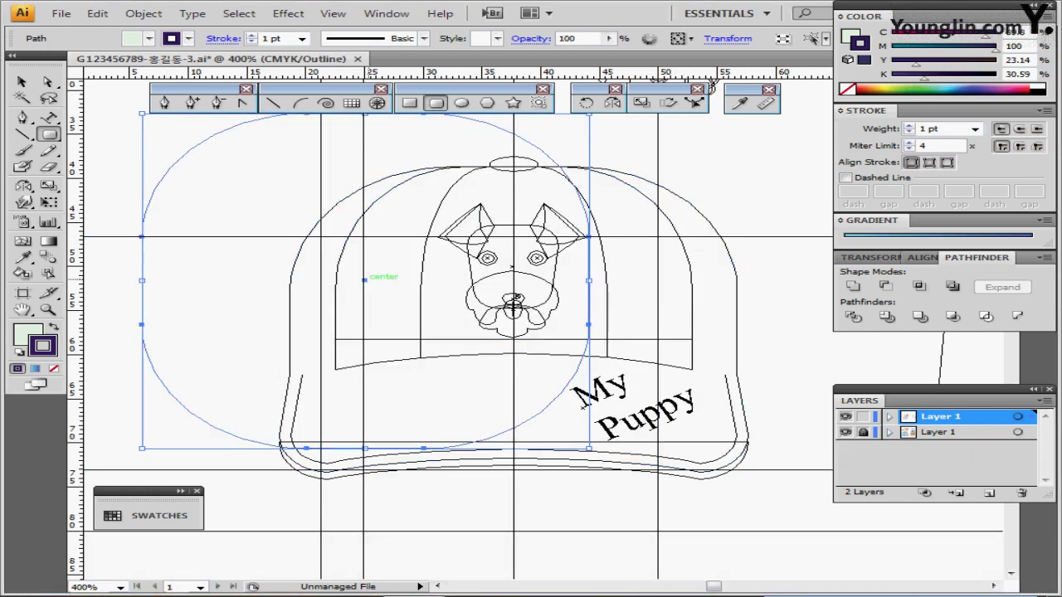
{"action": "left_click_drag", "start_coordinate": [364, 281], "coordinate": [501, 333]}
{"action": "key", "text": "Up"}
{"action": "key", "text": "Up"}
{"action": "key", "text": "Up"}
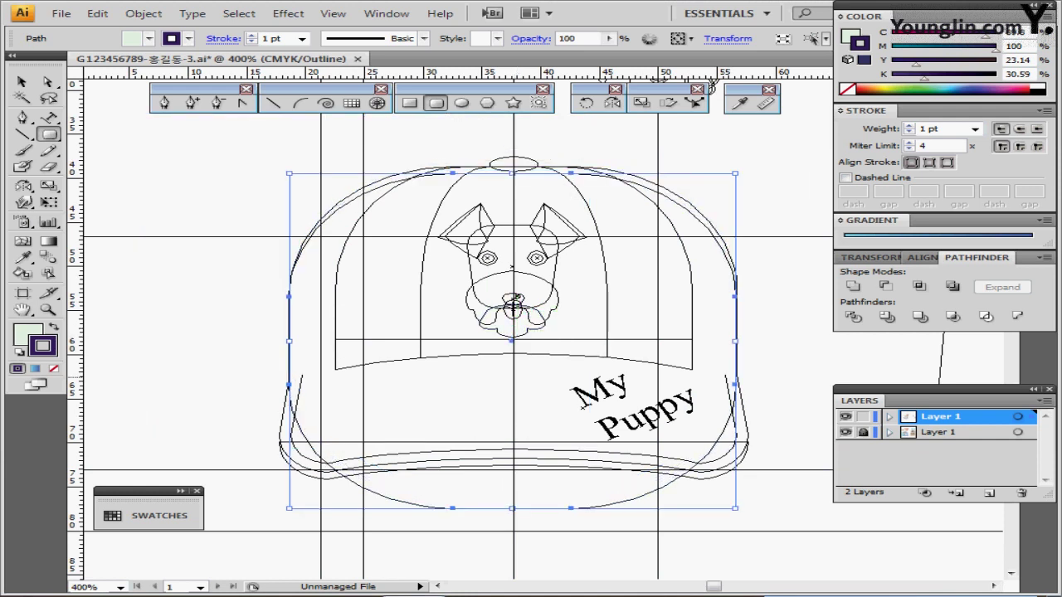
{"action": "left_click", "coordinate": [845, 432]}
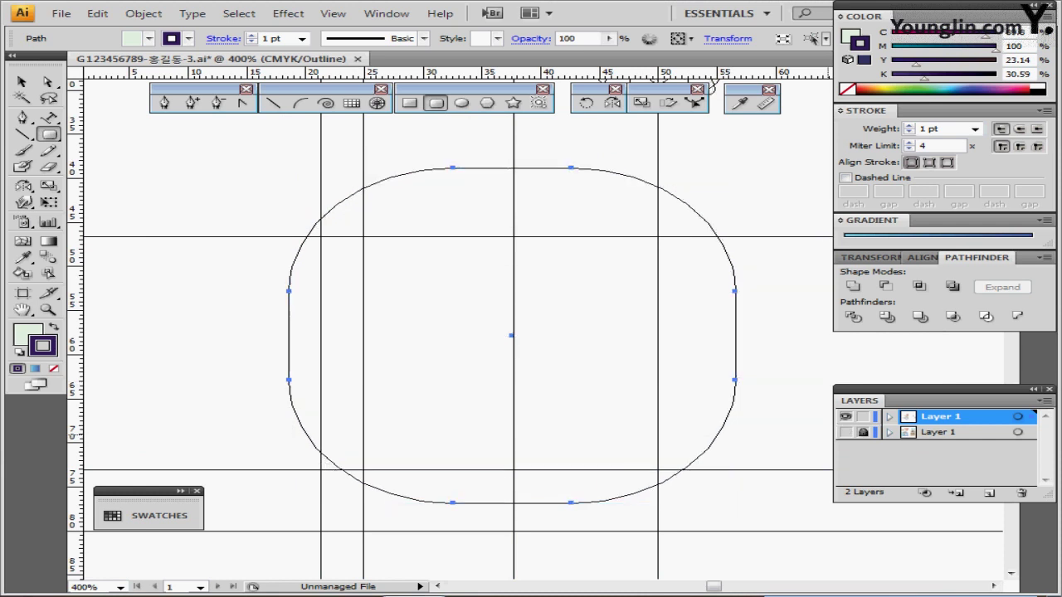
{"action": "key", "text": "ctrl+y"}
- Make a copy of the rounded rectangle scaled non-uniformly to 80% horizontally and 100% vertically
{"action": "left_click_drag", "start_coordinate": [777, 372], "coordinate": [702, 297]}
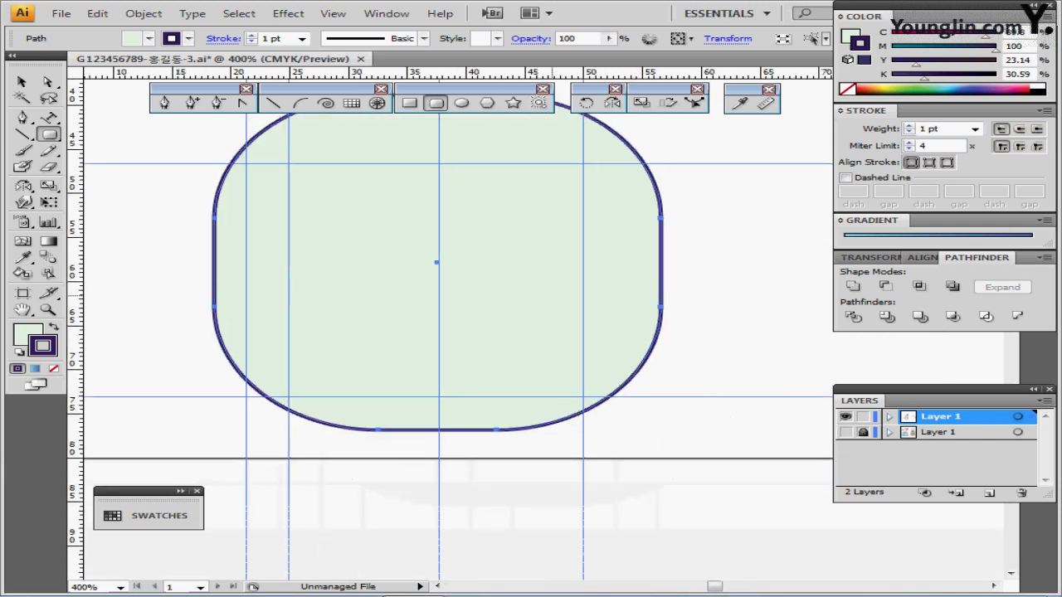
{"action": "left_click", "coordinate": [552, 296], "text": "ctrl+alt"}
{"action": "left_click_drag", "start_coordinate": [553, 296], "coordinate": [534, 264]}
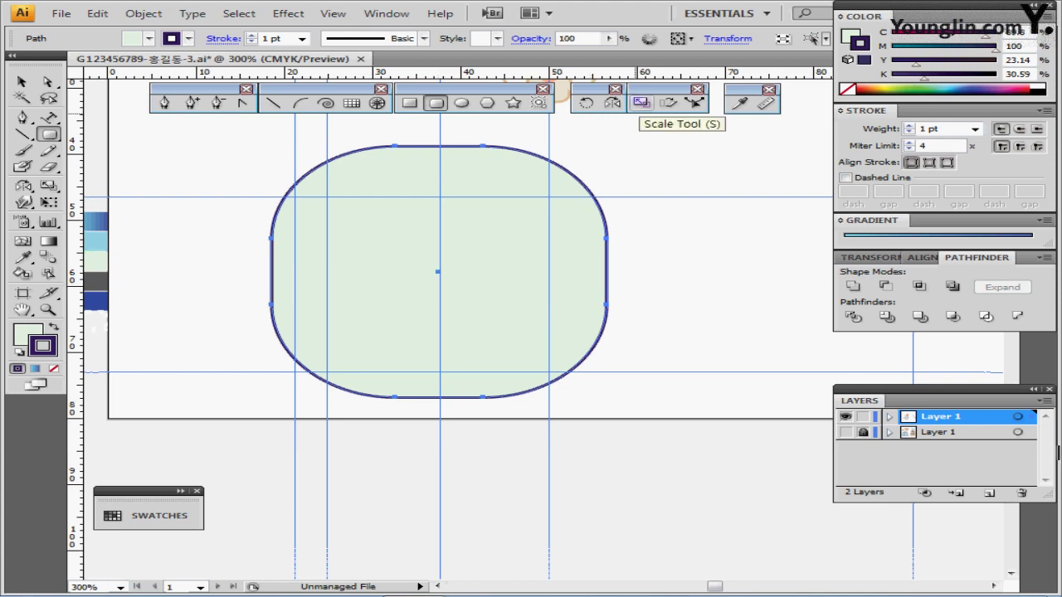
{"action": "double_click", "coordinate": [641, 102]}
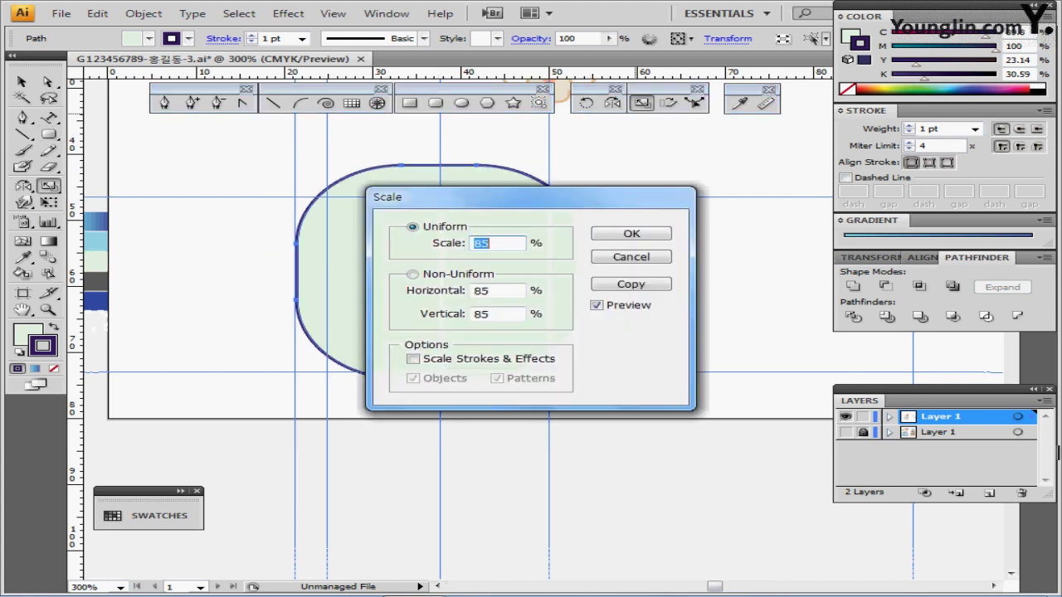
{"action": "left_click", "coordinate": [413, 274]}
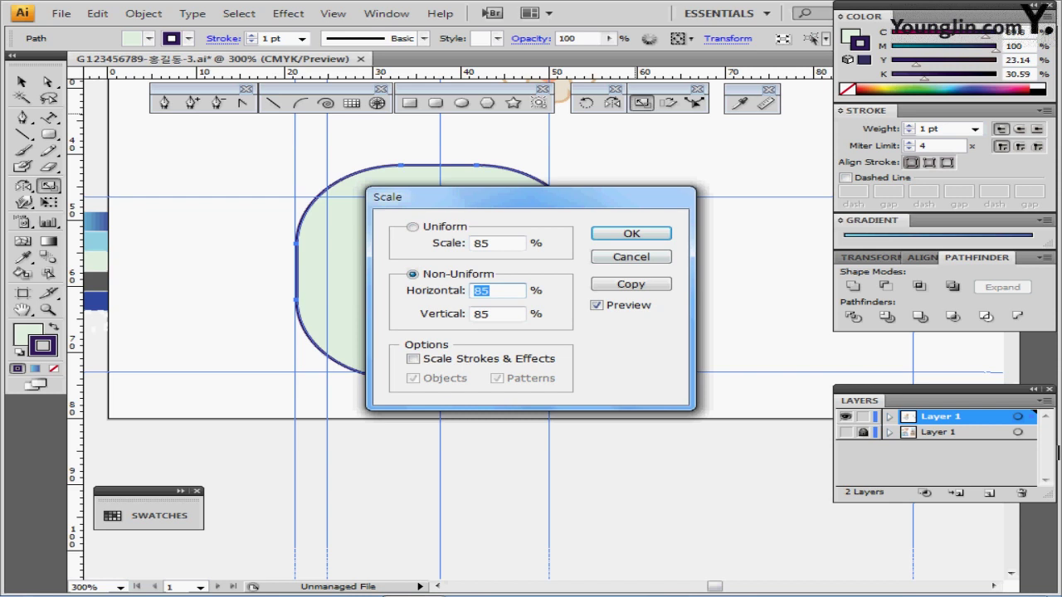
{"action": "type", "text": "80"}
{"action": "key", "text": "Tab"}
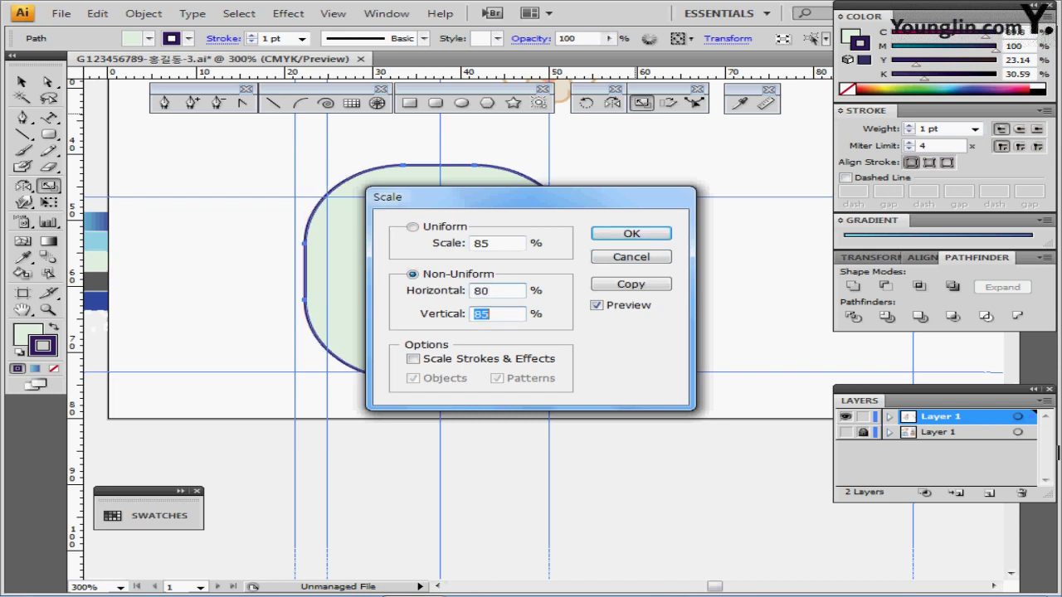
{"action": "type", "text": "100"}
{"action": "left_click", "coordinate": [631, 284]}
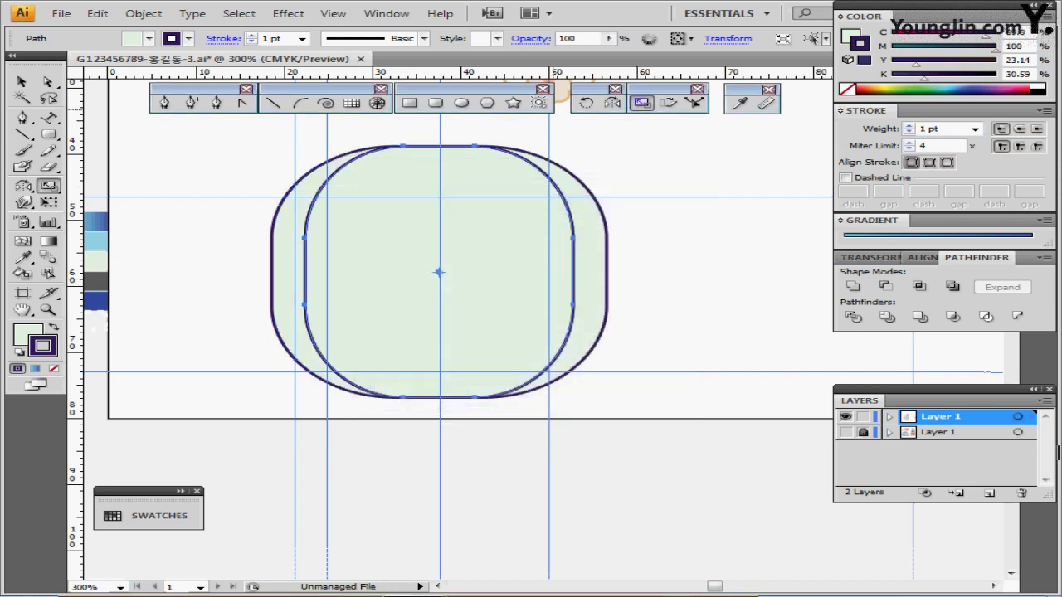
- Try to scale the inner rounded rectangle itself to 52% horizontally and 100% vertically
{"action": "double_click", "coordinate": [642, 102]}
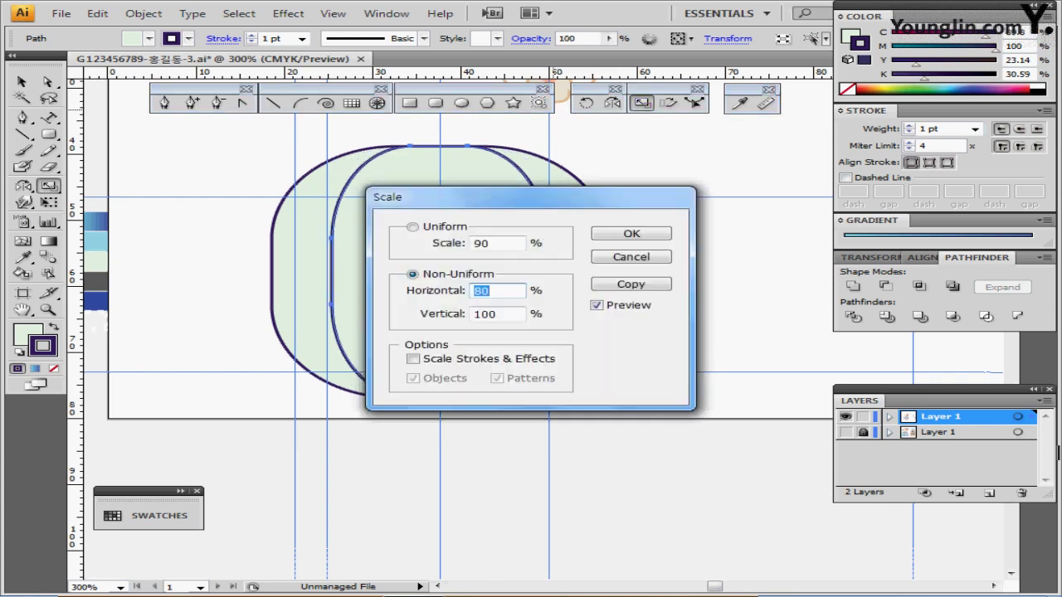
{"action": "type", "text": "52"}
{"action": "key", "text": "Return"}
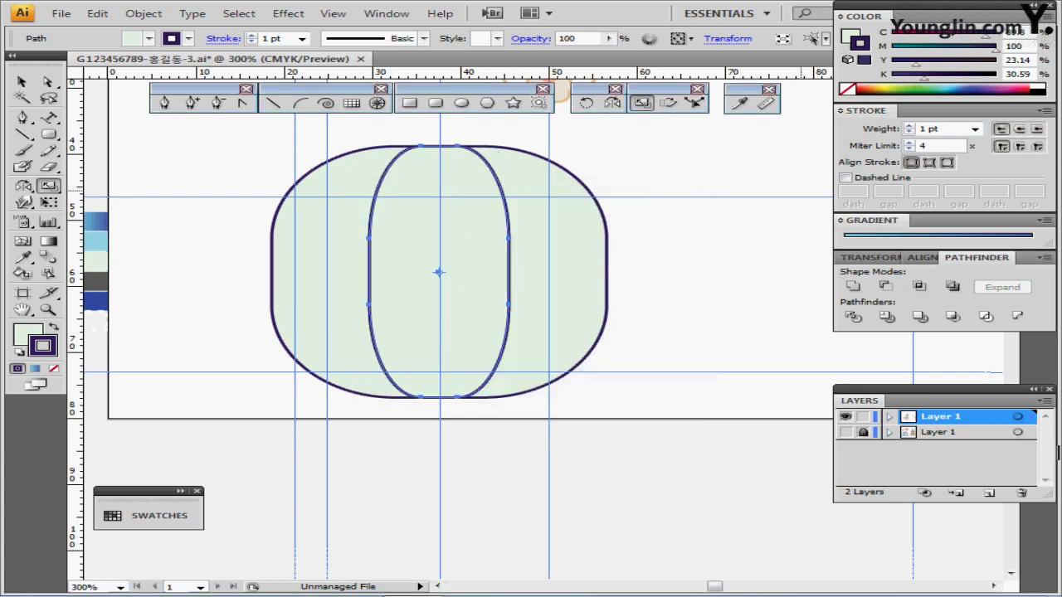
{"action": "key", "text": "ctrl+z"}
- Make a copy of the inner rounded rectangle scaled to 52% horizontally and 100% vertically for the cap's centre panel
{"action": "double_click", "coordinate": [642, 103]}
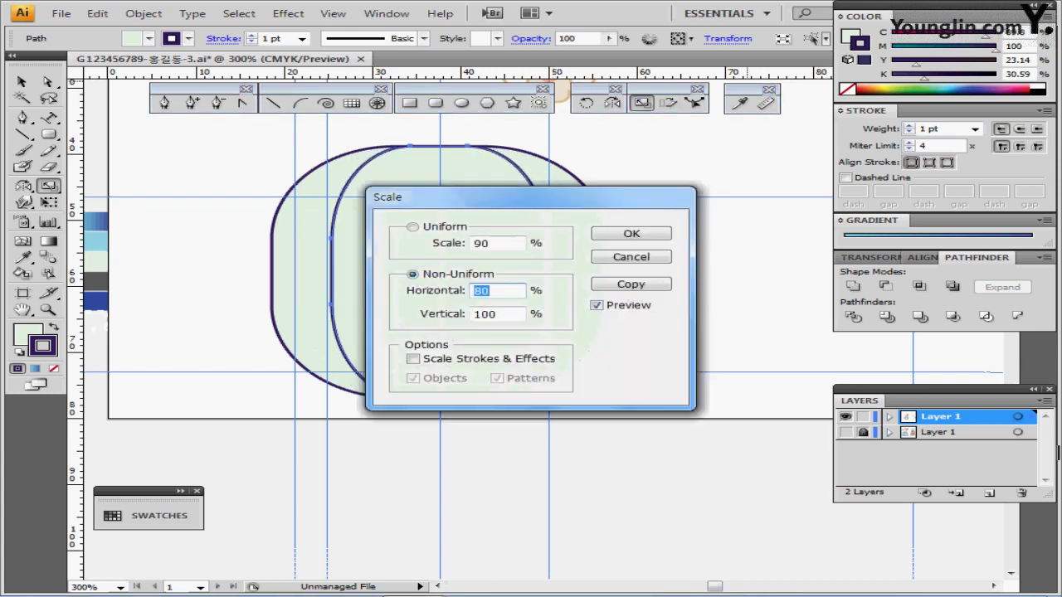
{"action": "type", "text": "52"}
{"action": "key", "text": "Tab"}
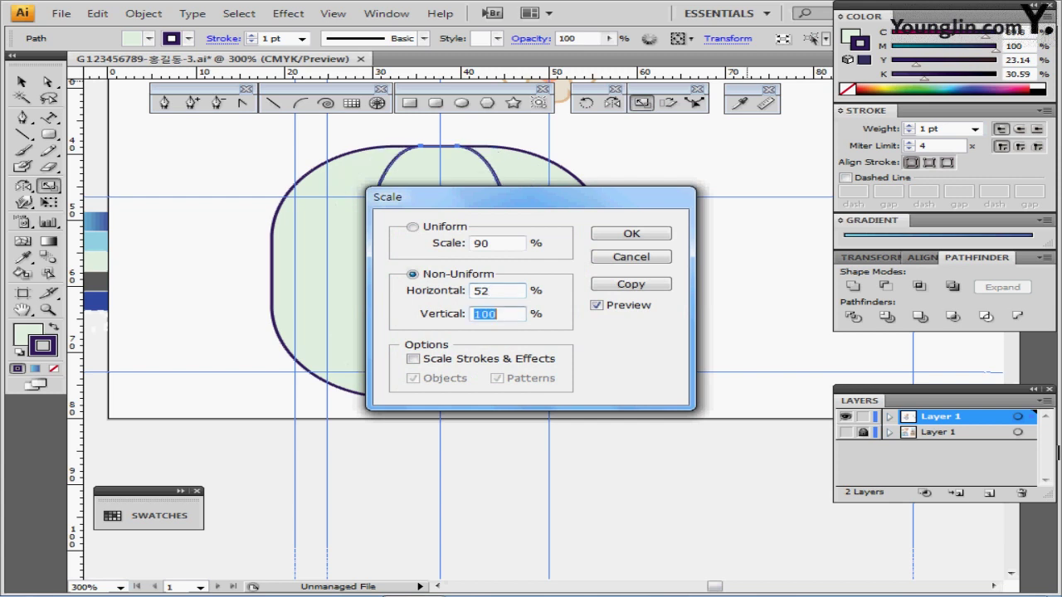
{"action": "left_click", "coordinate": [631, 284]}
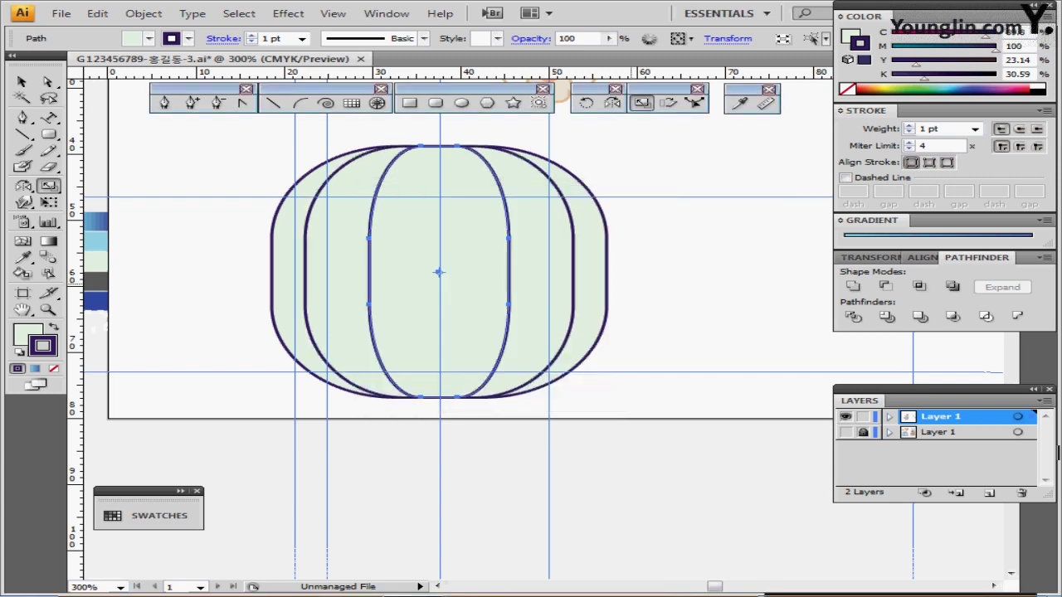
- Create an ellipse 50 mm wide and 18 mm high over the lower part of the cap shapes
{"action": "left_click", "coordinate": [461, 103]}
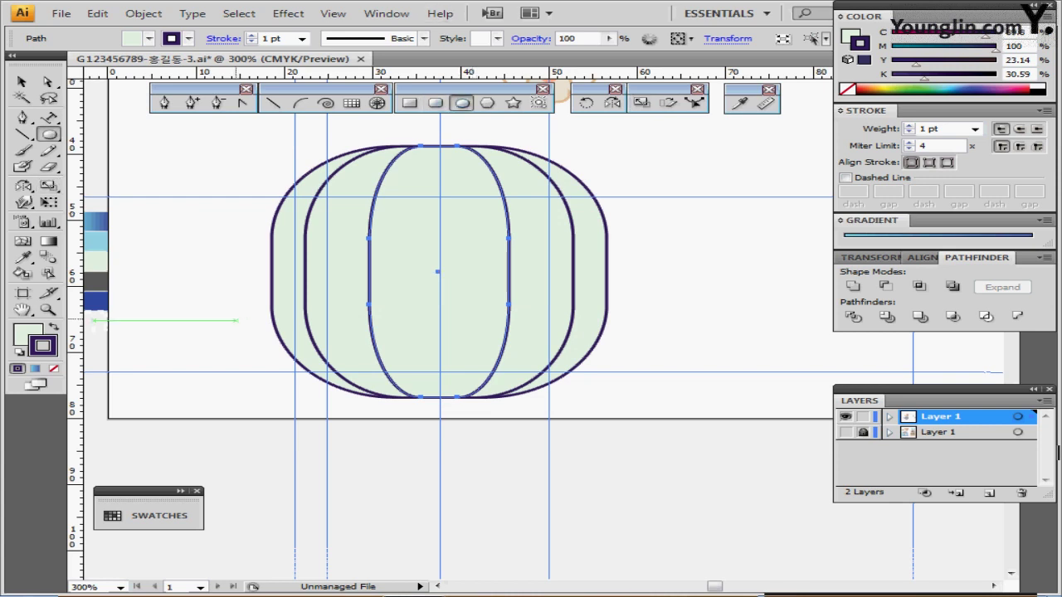
{"action": "left_click", "coordinate": [438, 271]}
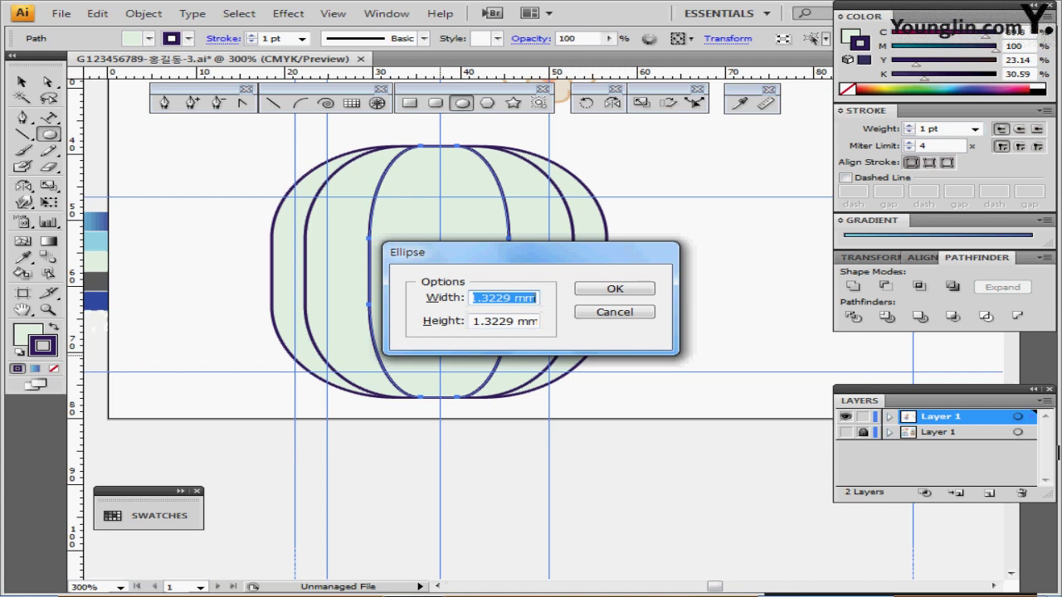
{"action": "type", "text": "50"}
{"action": "key", "text": "Tab"}
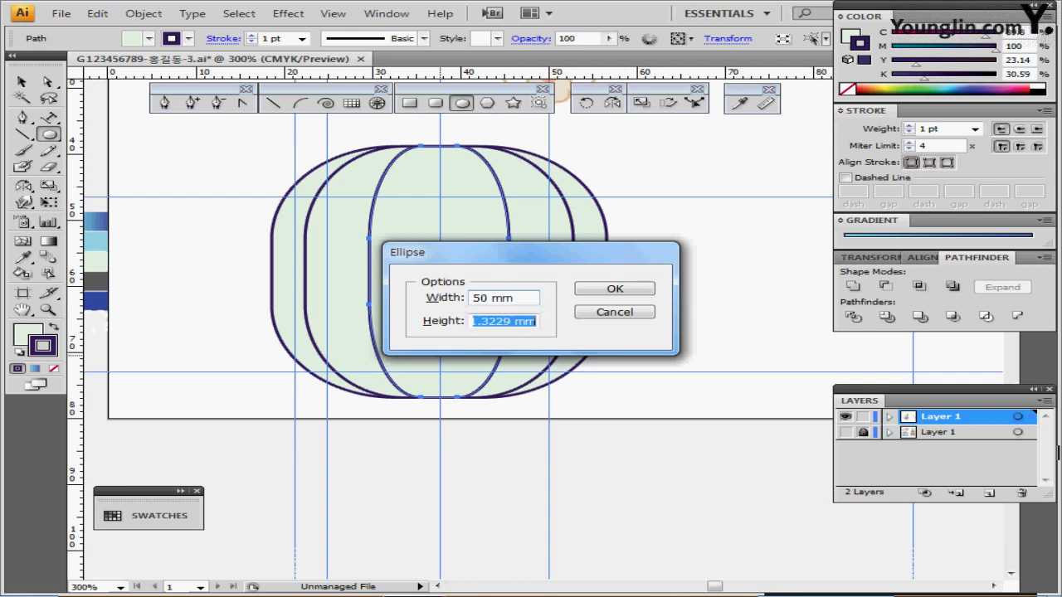
{"action": "type", "text": "18"}
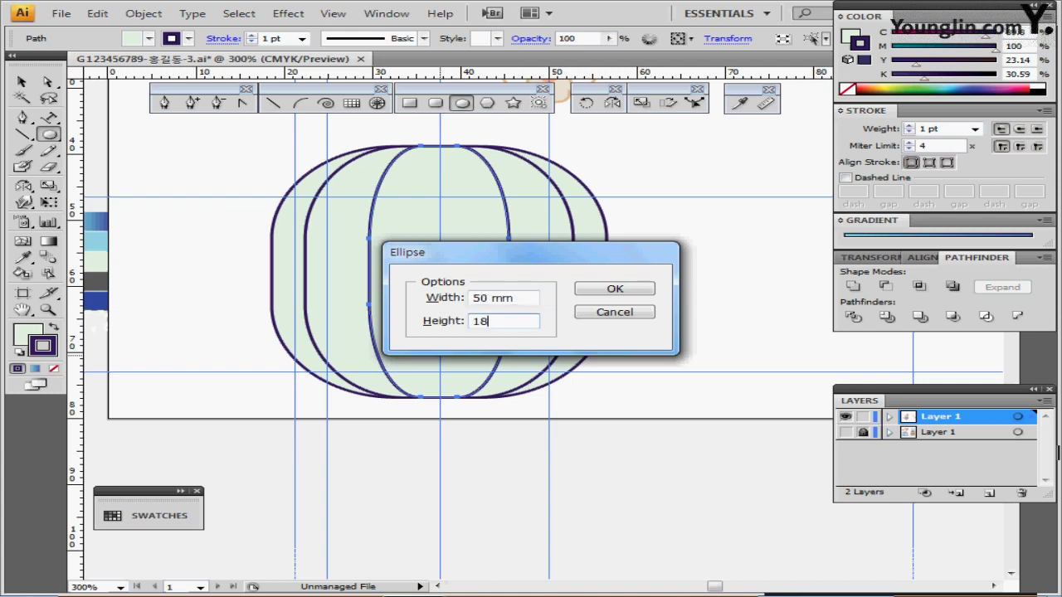
{"action": "key", "text": "Return"}
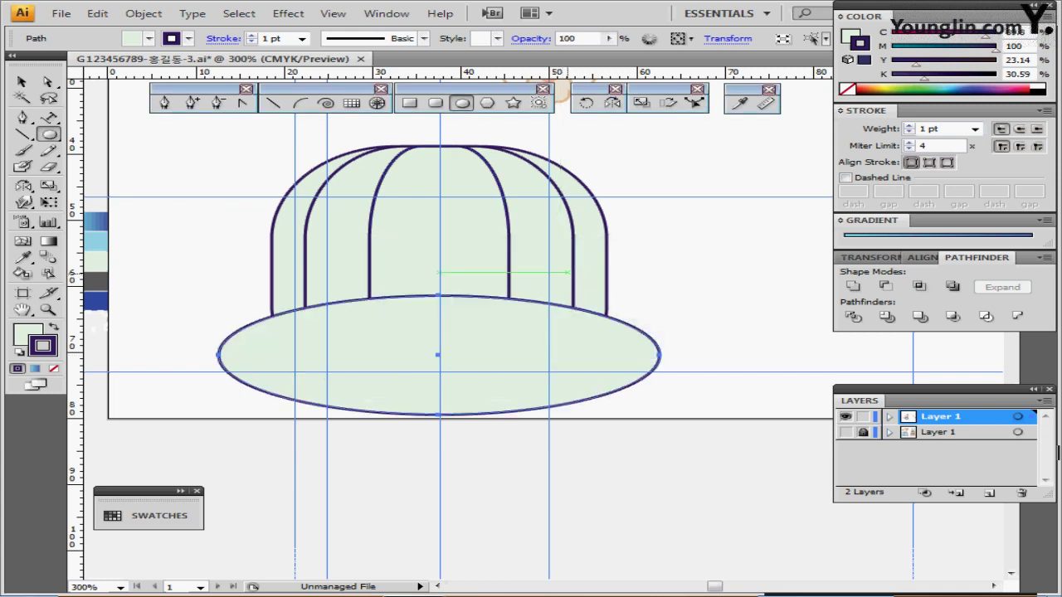
- Nudge the ellipse so its upper arc follows the reference cap's brim and is centred on the cap, then hide the reference and restore preview
{"action": "key", "text": "ctrl+y"}
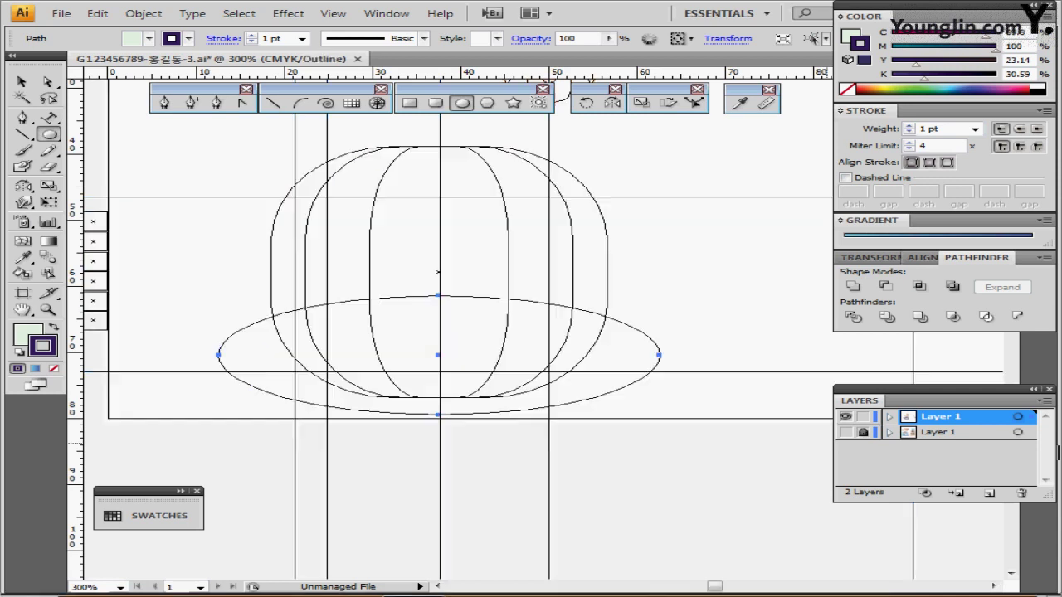
{"action": "key", "text": "ctrl+shift+w"}
{"action": "key", "text": "Up"}
{"action": "key", "text": "Up"}
{"action": "key", "text": "Up"}
{"action": "key", "text": "Up"}
{"action": "key", "text": "Up"}
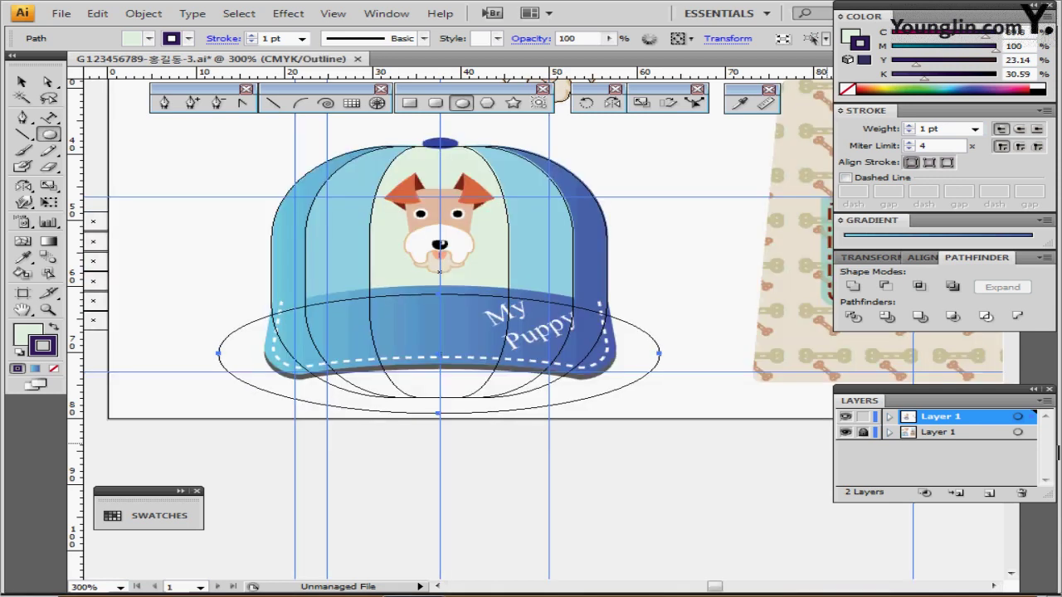
{"action": "key", "text": "Down"}
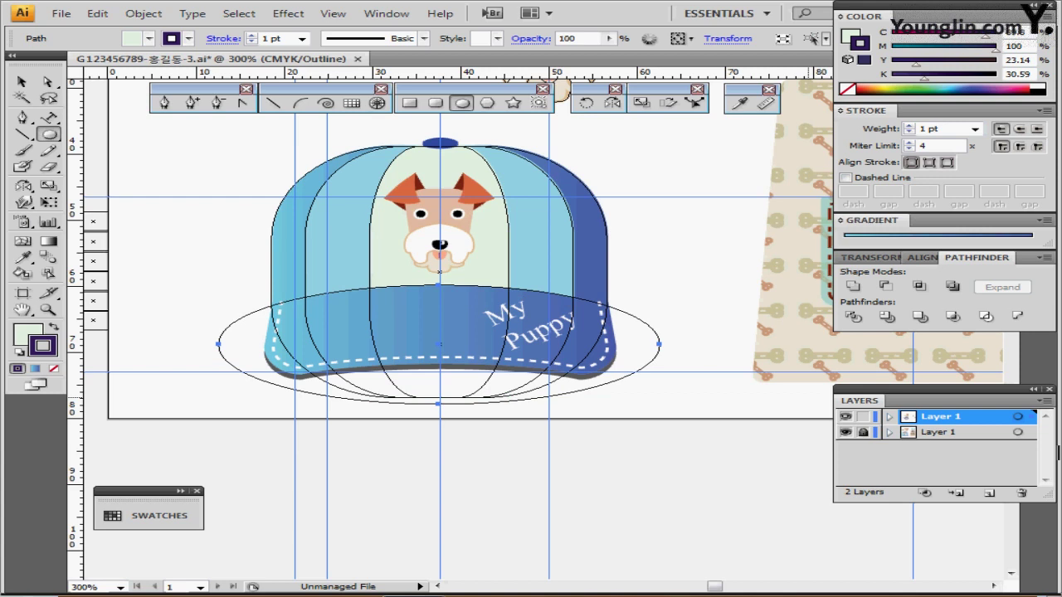
{"action": "key", "text": "Right"}
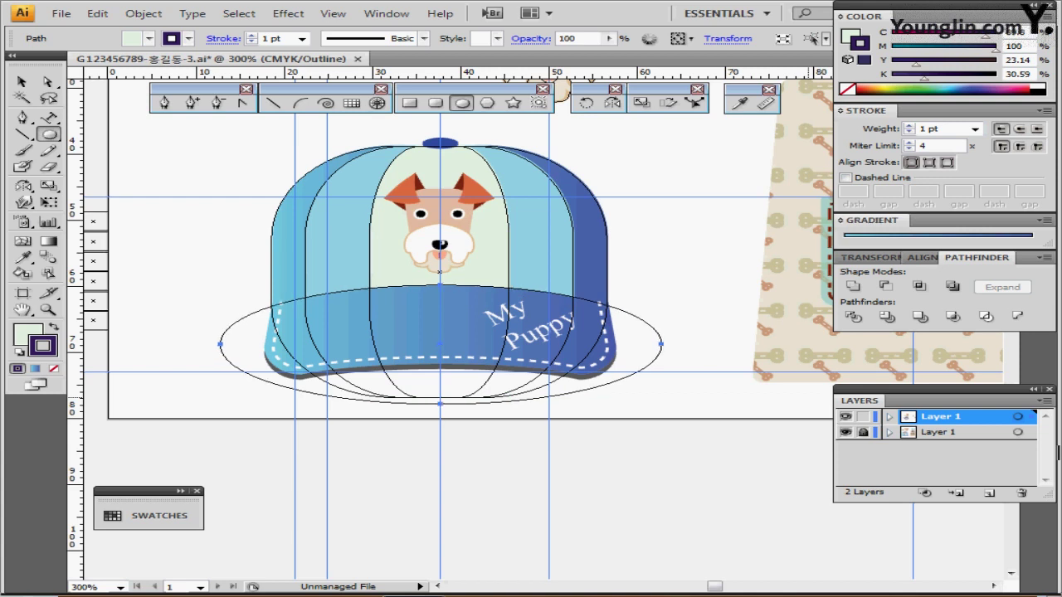
{"action": "left_click", "coordinate": [845, 432]}
{"action": "left_click", "coordinate": [845, 416], "text": "ctrl"}
- Trim the overlapping cap shapes and ellipse with Pathfinder, and delete the ellipse piece inside the resulting group
{"action": "left_click_drag", "start_coordinate": [697, 239], "coordinate": [645, 274]}
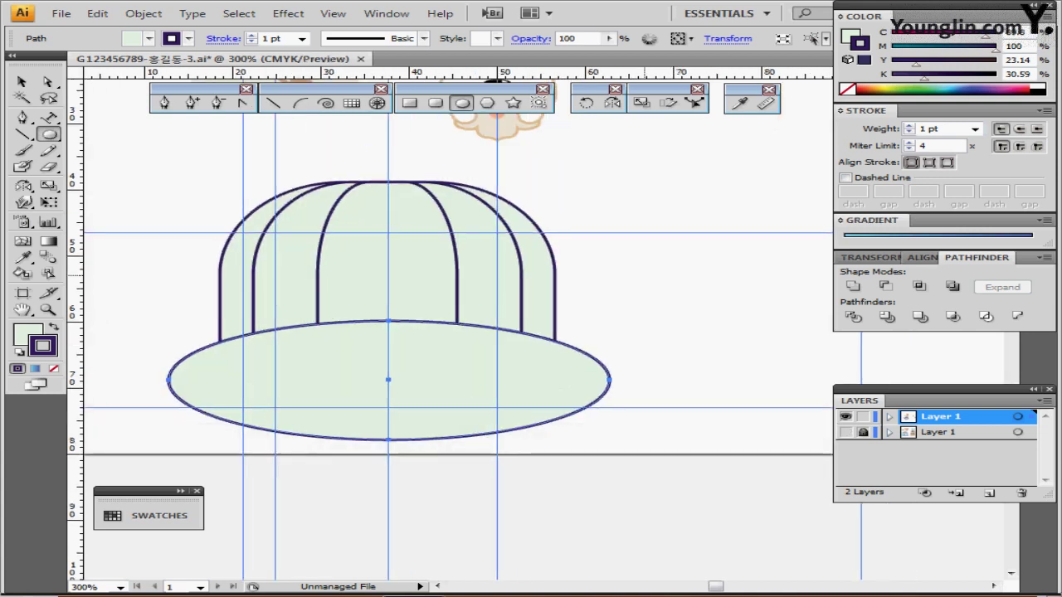
{"action": "key", "text": "v"}
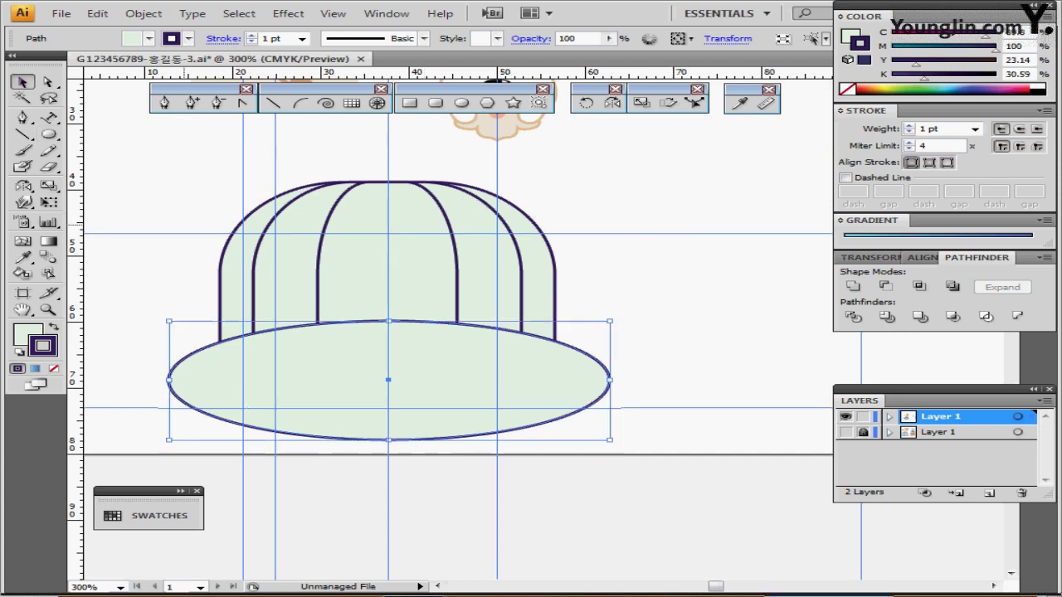
{"action": "left_click_drag", "start_coordinate": [182, 217], "coordinate": [494, 408]}
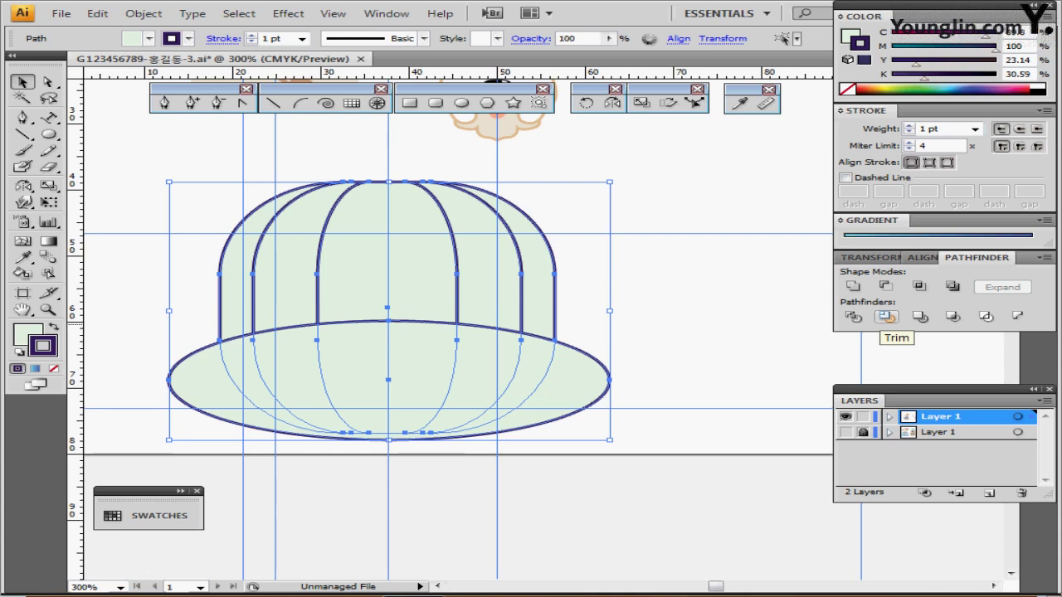
{"action": "left_click", "coordinate": [886, 317]}
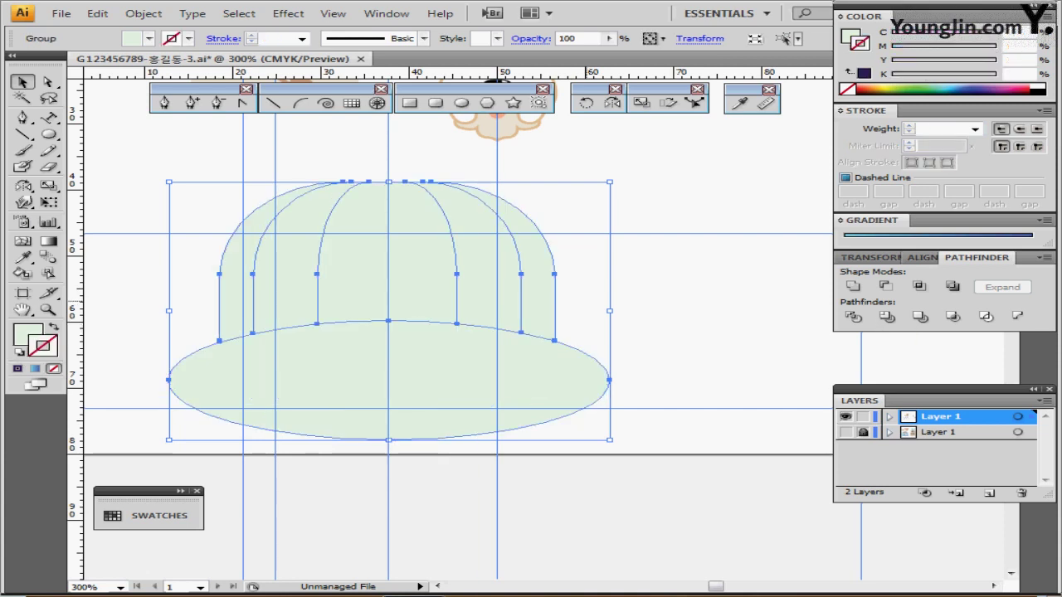
{"action": "double_click", "coordinate": [414, 388]}
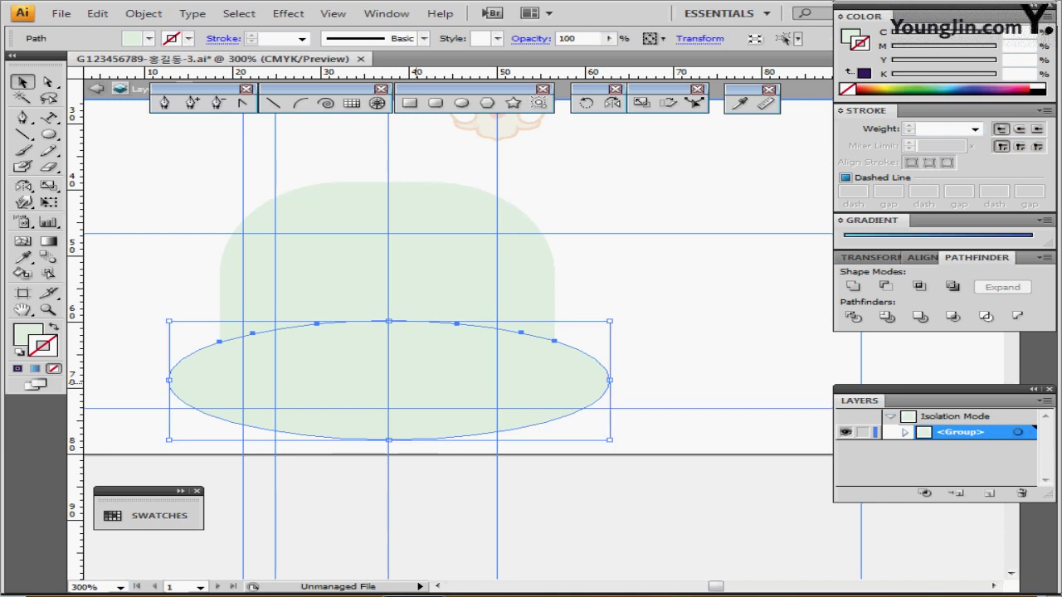
{"action": "key", "text": "Delete"}
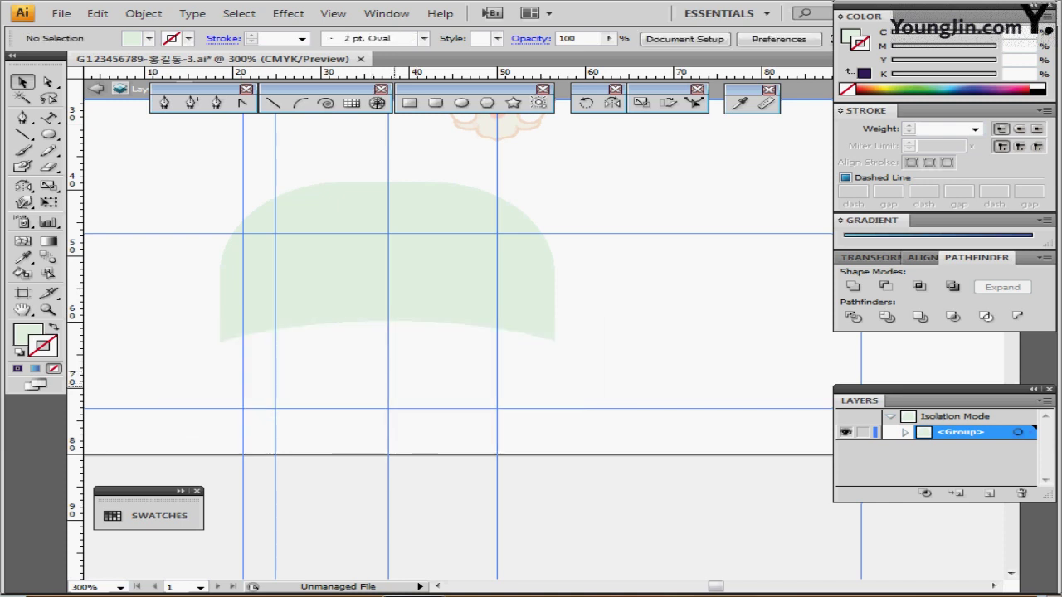
- Fill the two panels flanking the cap's centre panel with the light blue colour sample, and deselect them
{"action": "left_click", "coordinate": [297, 264]}
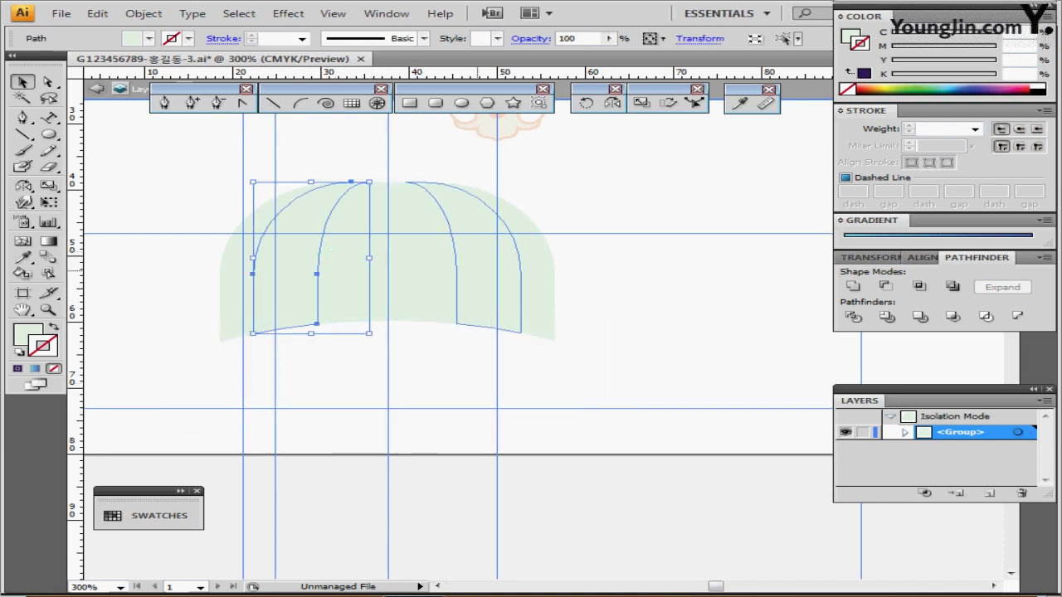
{"action": "left_click", "coordinate": [508, 328], "text": "shift"}
{"action": "key", "text": "ctrl+minus"}
{"action": "left_click_drag", "start_coordinate": [308, 286], "coordinate": [367, 307]}
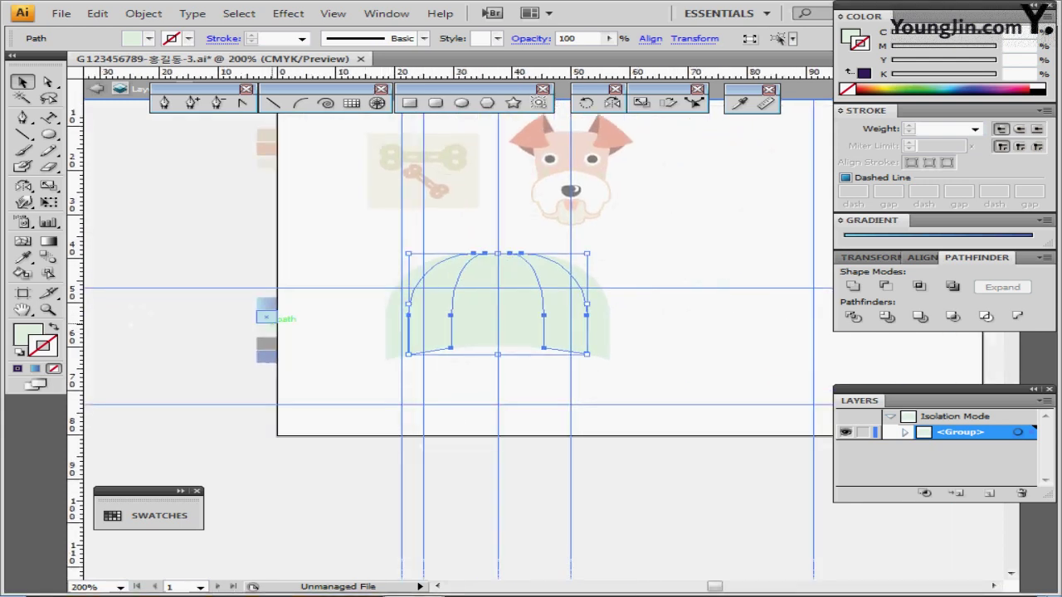
{"action": "key", "text": "i"}
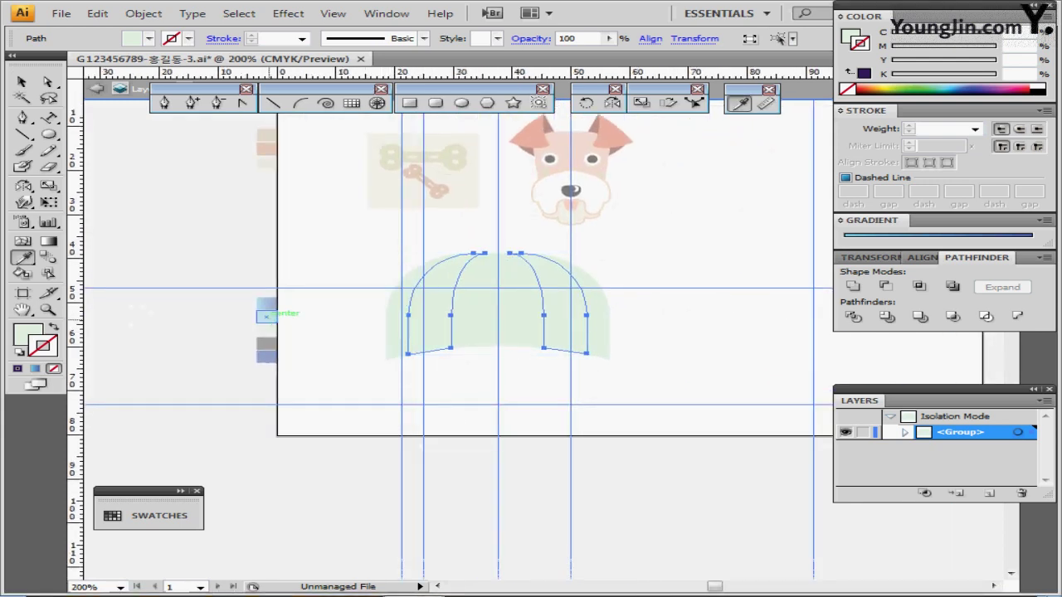
{"action": "left_click", "coordinate": [266, 315]}
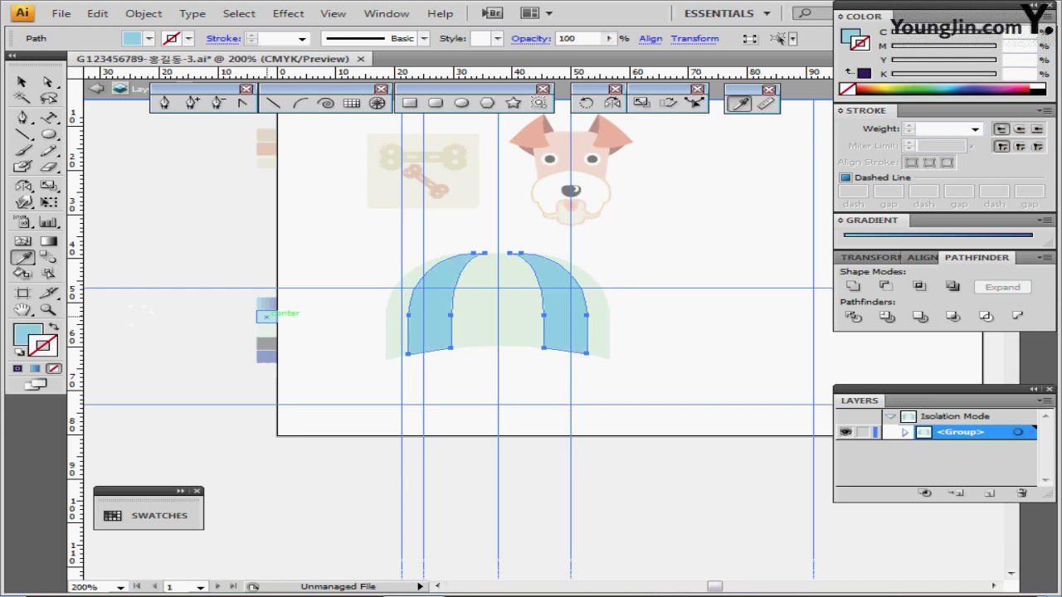
{"action": "key", "text": "ctrl+shift+a"}
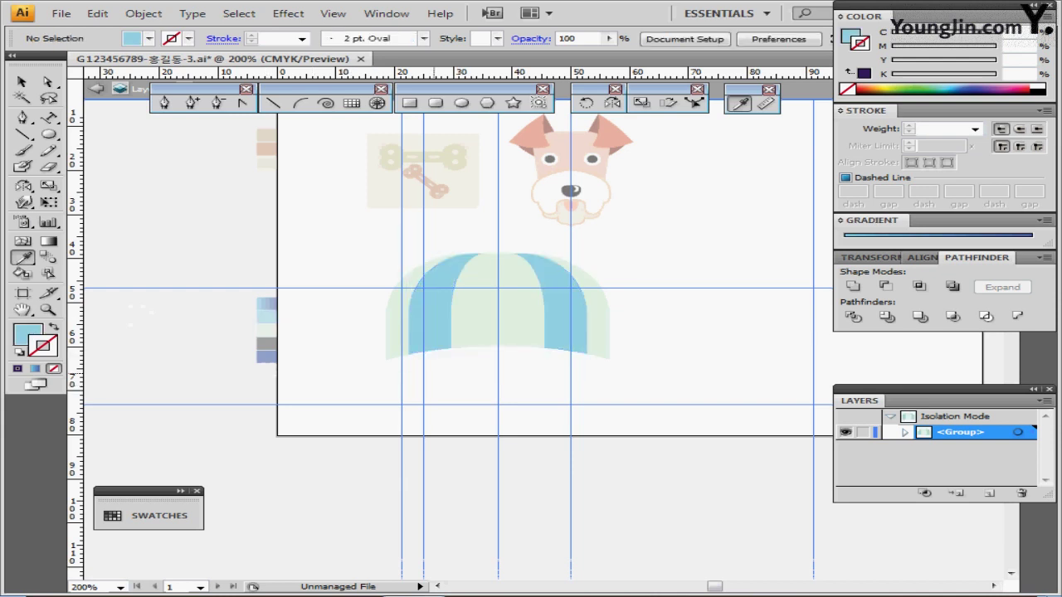
{"action": "key", "text": "ctrl+plus"}
{"action": "left_click_drag", "start_coordinate": [540, 335], "coordinate": [518, 326]}
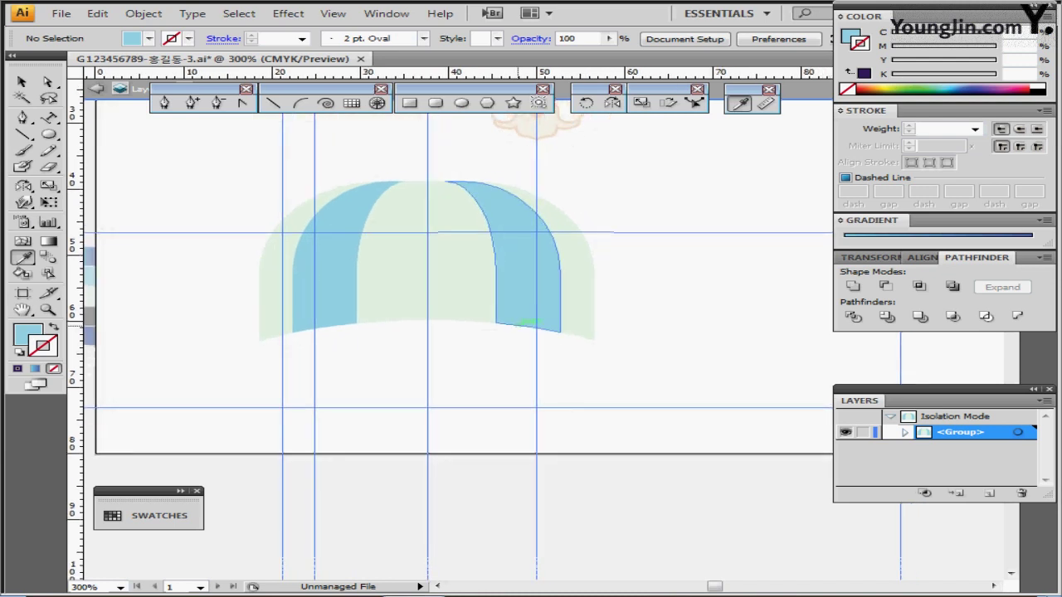
- Create a default-coloured rounded rectangle 38 mm wide, about 11 mm high with 4 mm corner radius, and centre it against the crown's lower edge
{"action": "key", "text": "Escape"}
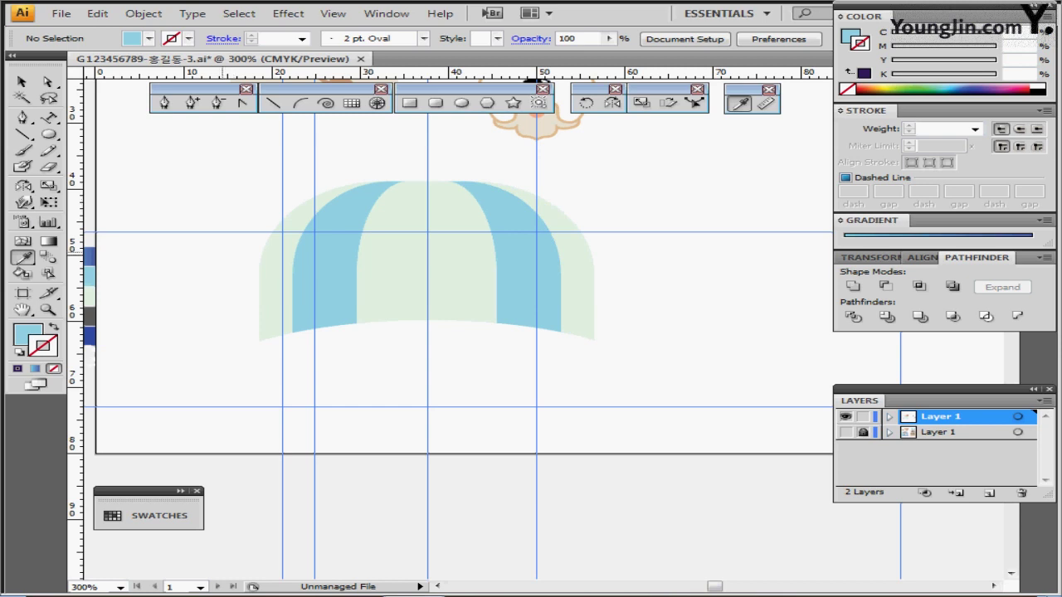
{"action": "key", "text": "d"}
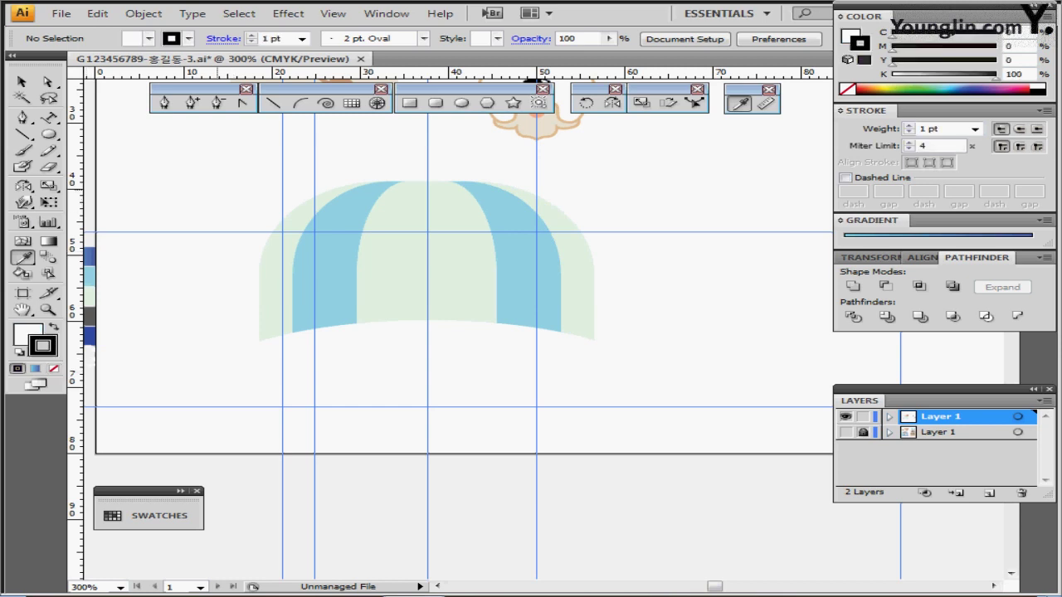
{"action": "left_click", "coordinate": [434, 103]}
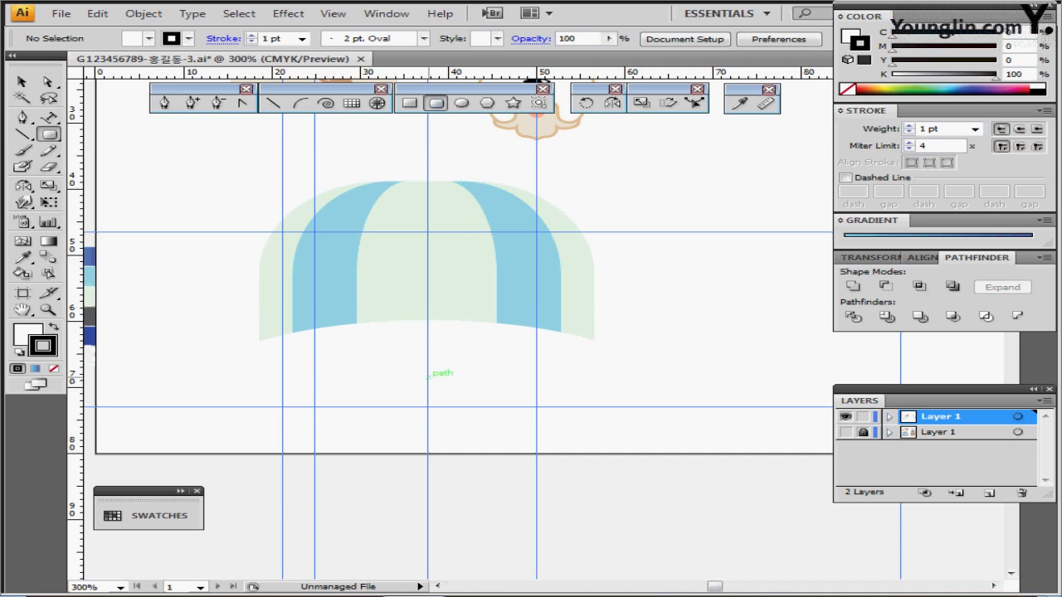
{"action": "left_click", "coordinate": [428, 375]}
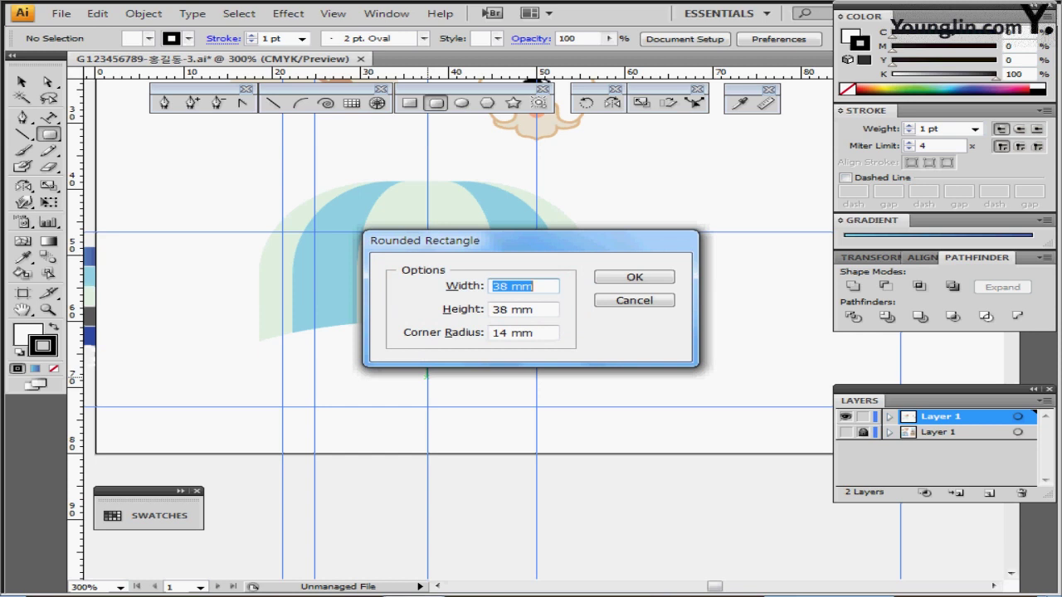
{"action": "key", "text": "Tab"}
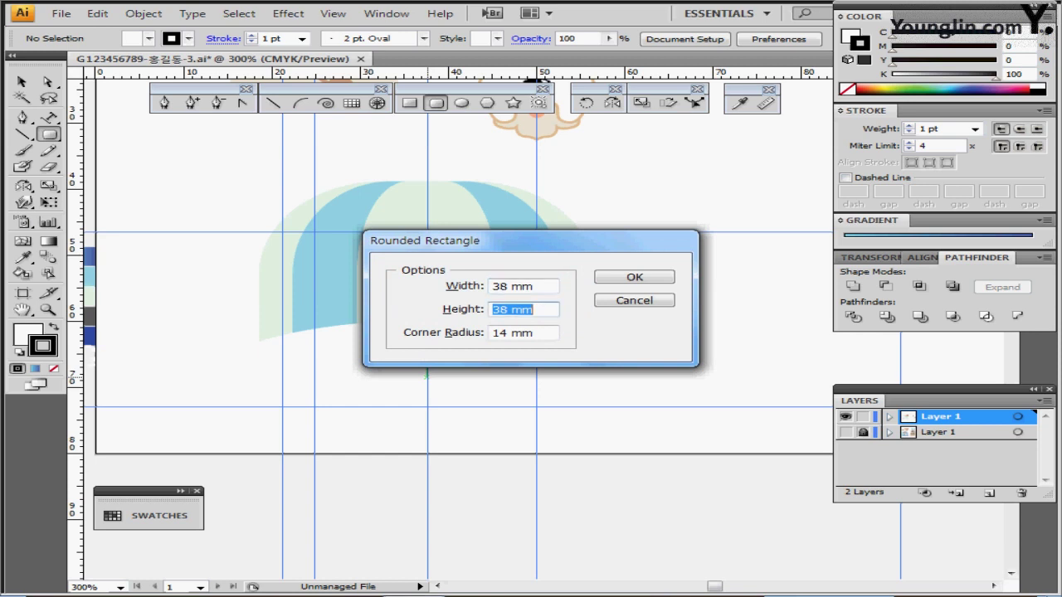
{"action": "type", "text": "19"}
{"action": "key", "text": "Tab"}
{"action": "type", "text": "4"}
{"action": "key", "text": "Return"}
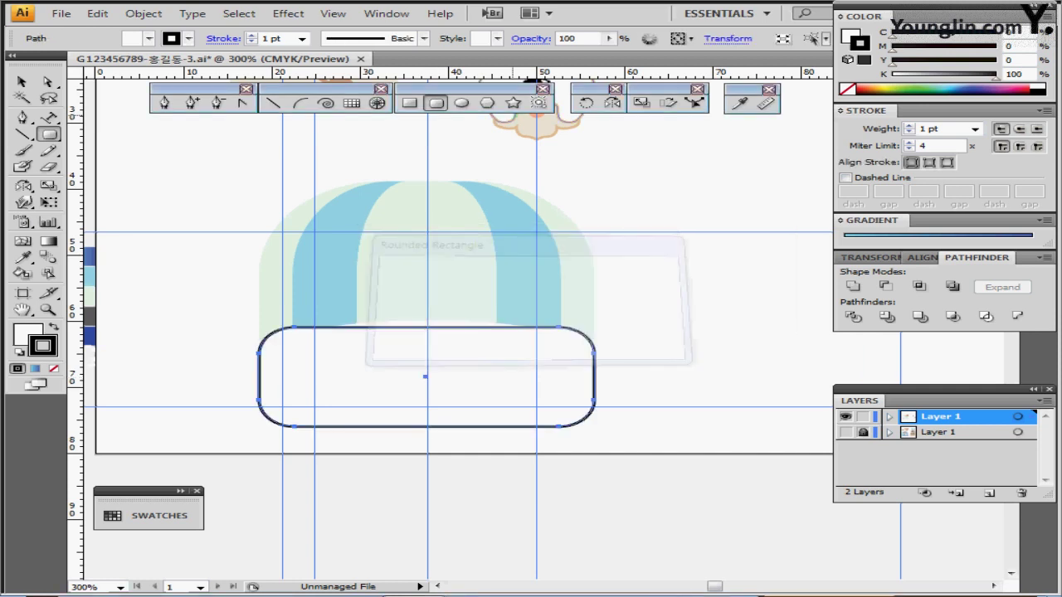
{"action": "left_click_drag", "start_coordinate": [503, 377], "coordinate": [502, 372]}
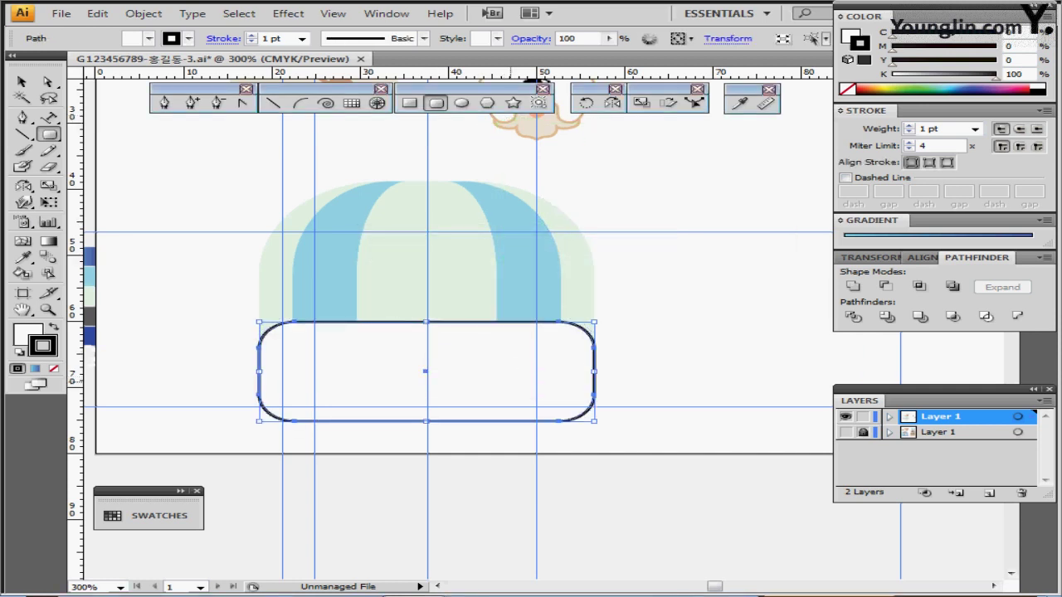
{"action": "left_click_drag", "start_coordinate": [554, 347], "coordinate": [557, 347]}
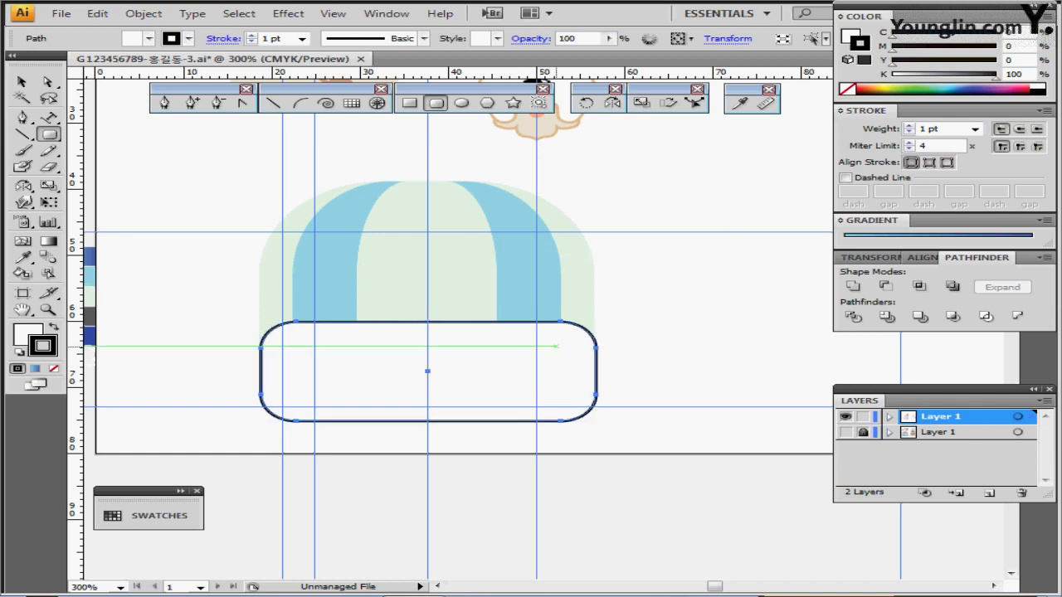
- Scale the rounded rectangle's lower anchor points uniformly by 105% so its sides flare outward
{"action": "scroll", "coordinate": [448, 331], "scroll_direction": "down", "scroll_amount": 1}
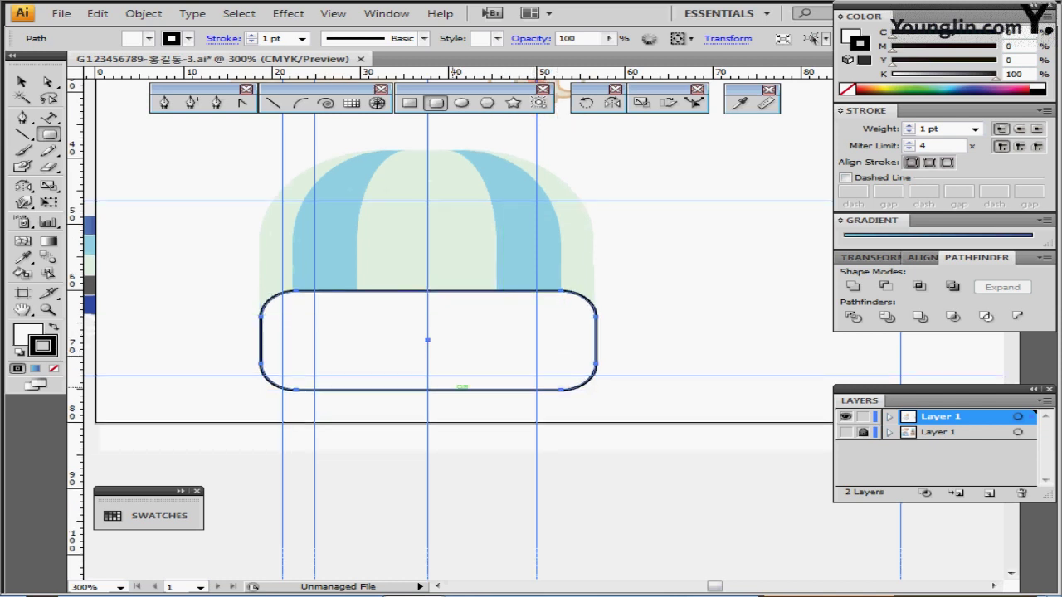
{"action": "key", "text": "a"}
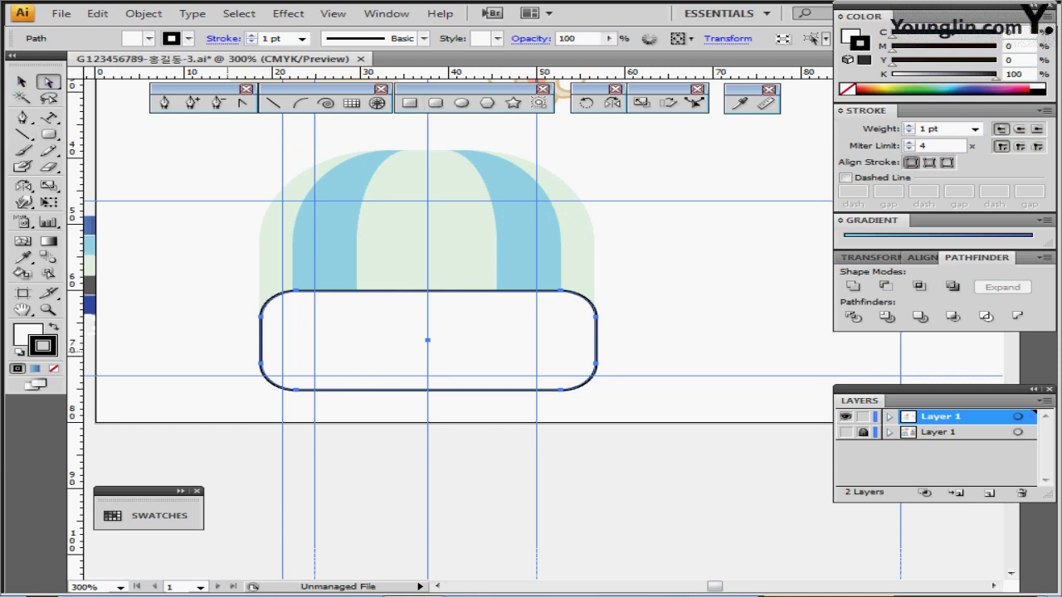
{"action": "left_click_drag", "start_coordinate": [227, 352], "coordinate": [629, 411]}
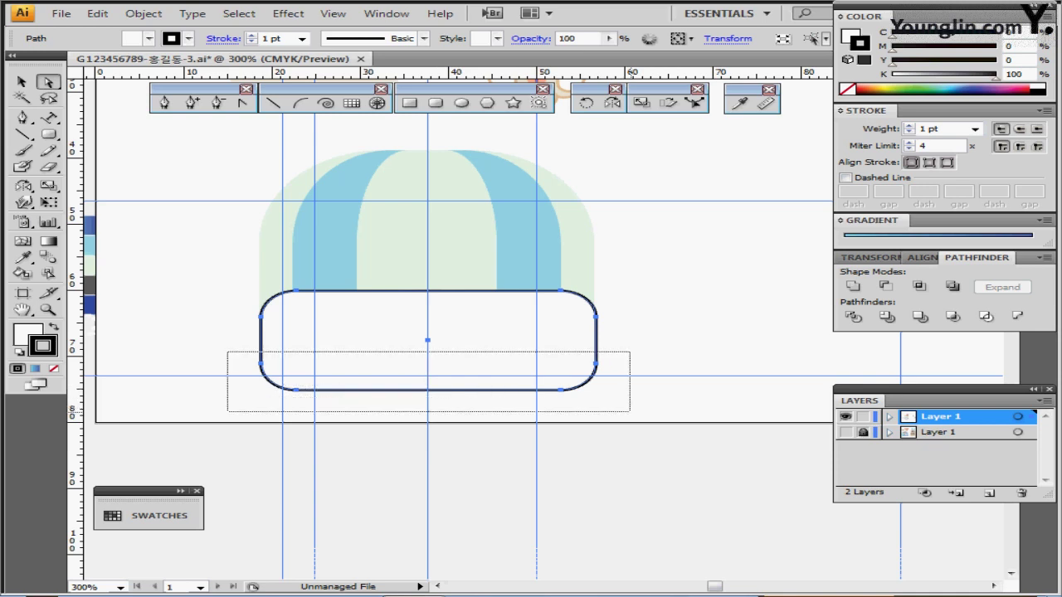
{"action": "left_click_drag", "start_coordinate": [629, 411], "coordinate": [630, 410]}
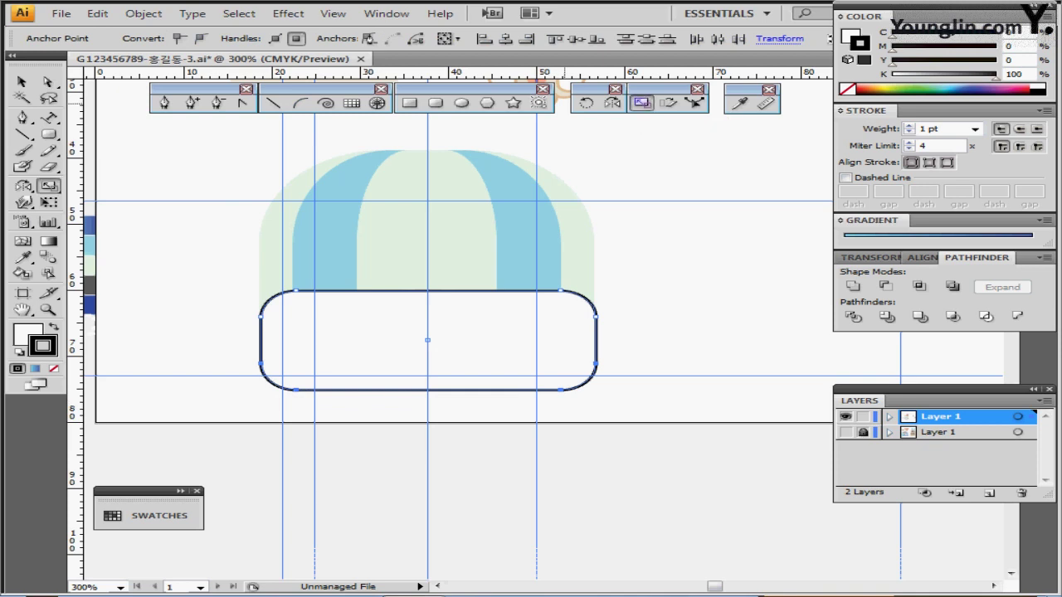
{"action": "double_click", "coordinate": [640, 103]}
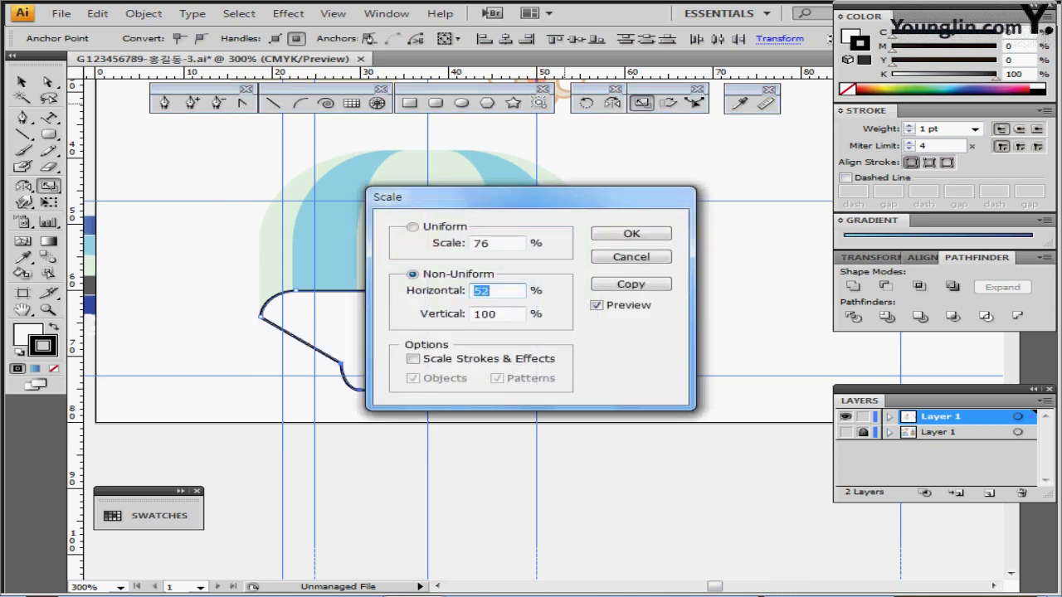
{"action": "key", "text": "shift+Tab"}
{"action": "key", "text": "shift+Tab"}
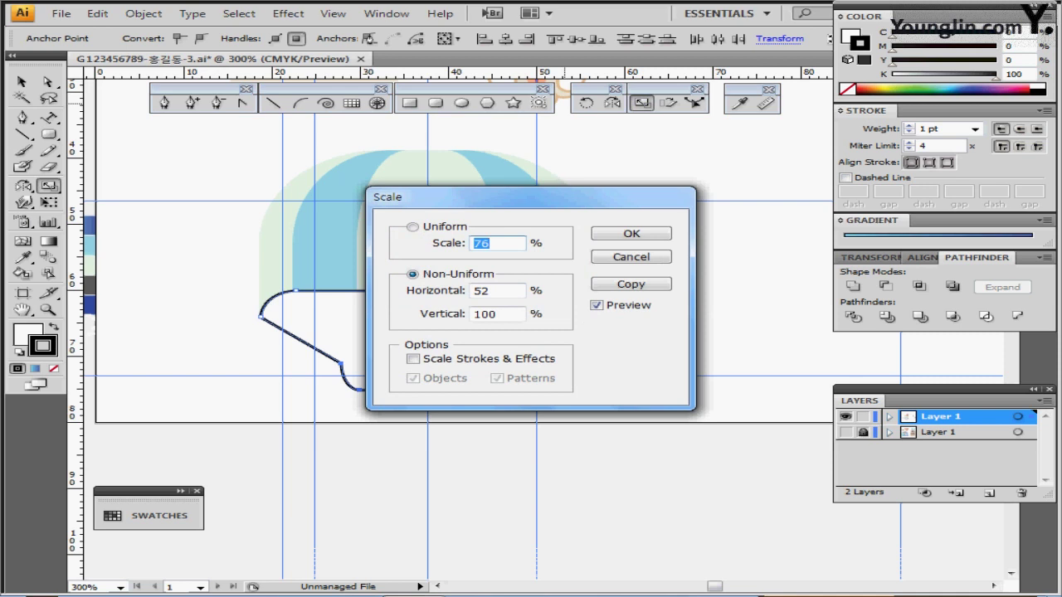
{"action": "type", "text": "105"}
{"action": "key", "text": "Return"}
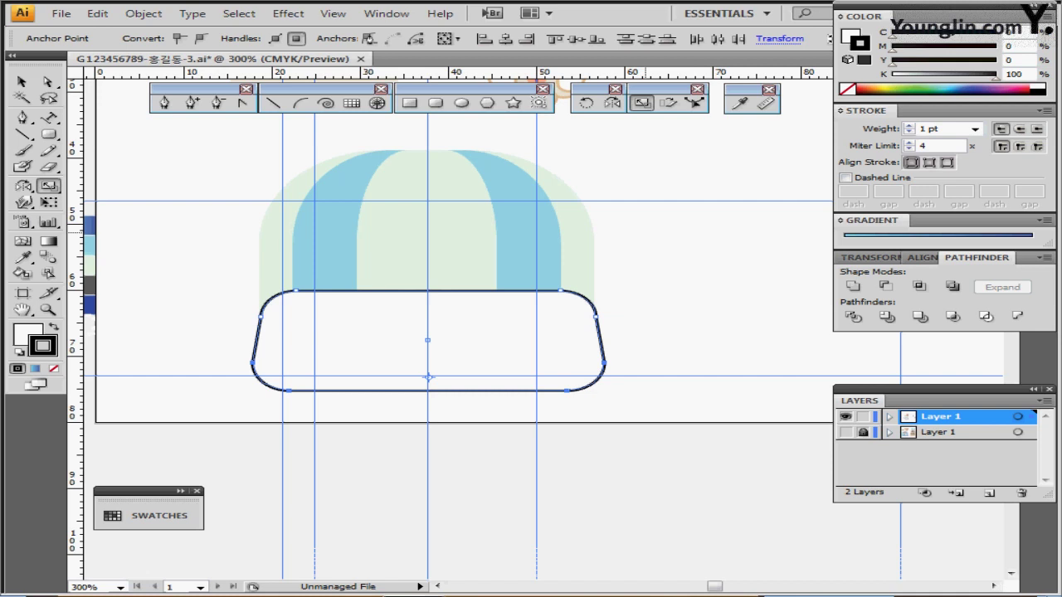
- Ungroup the panels of the cap's crown
{"action": "left_click_drag", "start_coordinate": [546, 254], "coordinate": [515, 216]}
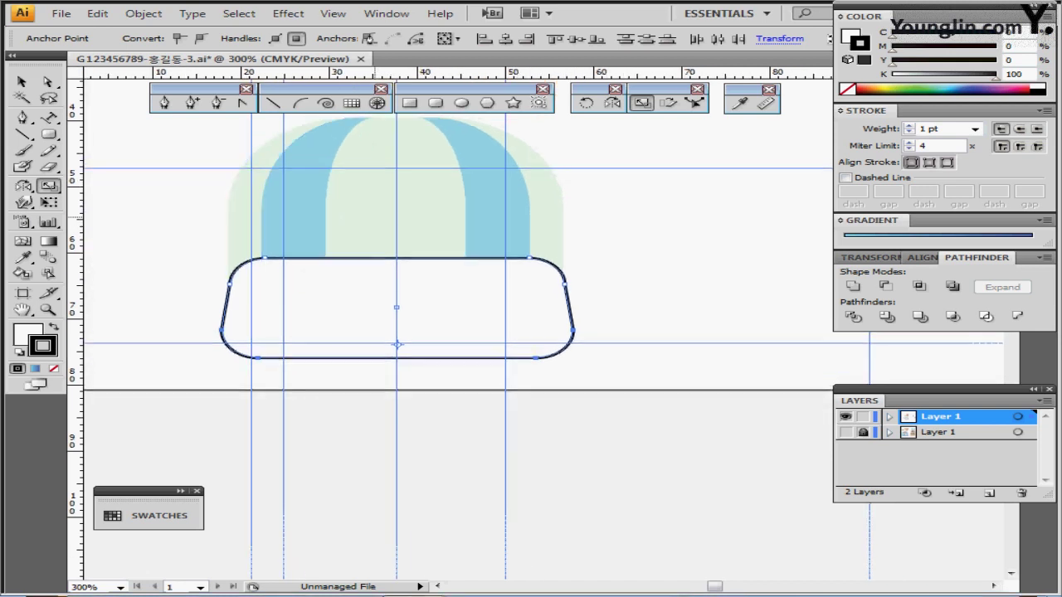
{"action": "scroll", "coordinate": [456, 332], "scroll_direction": "up", "scroll_amount": 1}
{"action": "key", "text": "v"}
{"action": "left_click", "coordinate": [357, 208]}
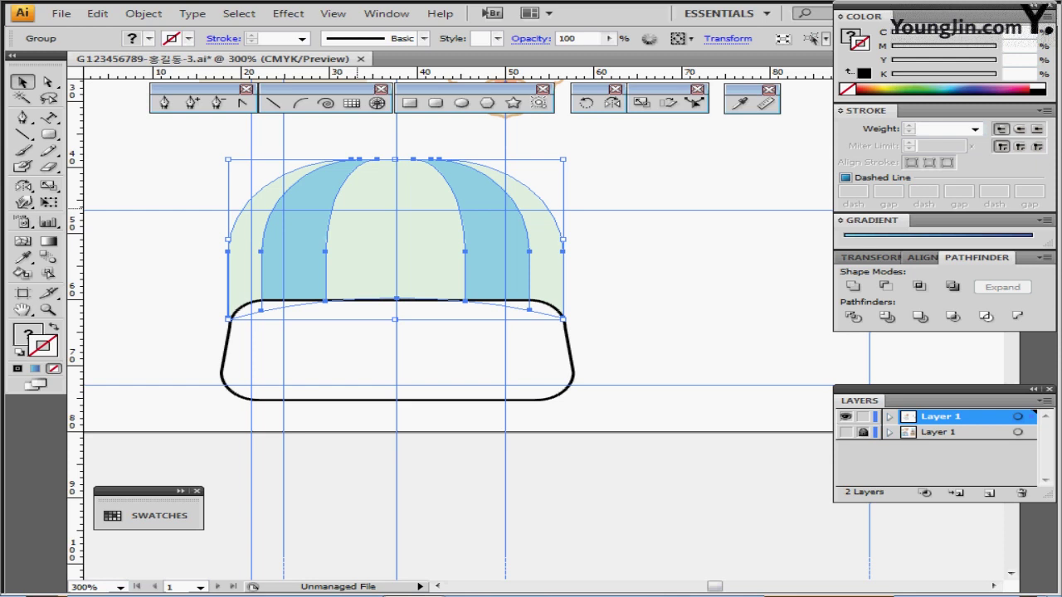
{"action": "right_click", "coordinate": [392, 216]}
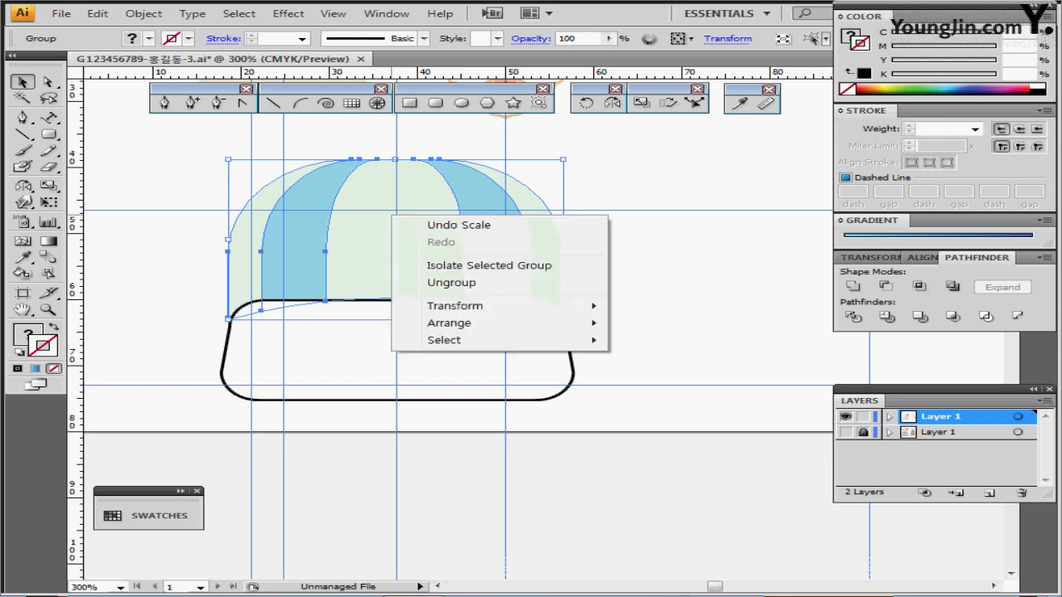
{"action": "left_click", "coordinate": [451, 283]}
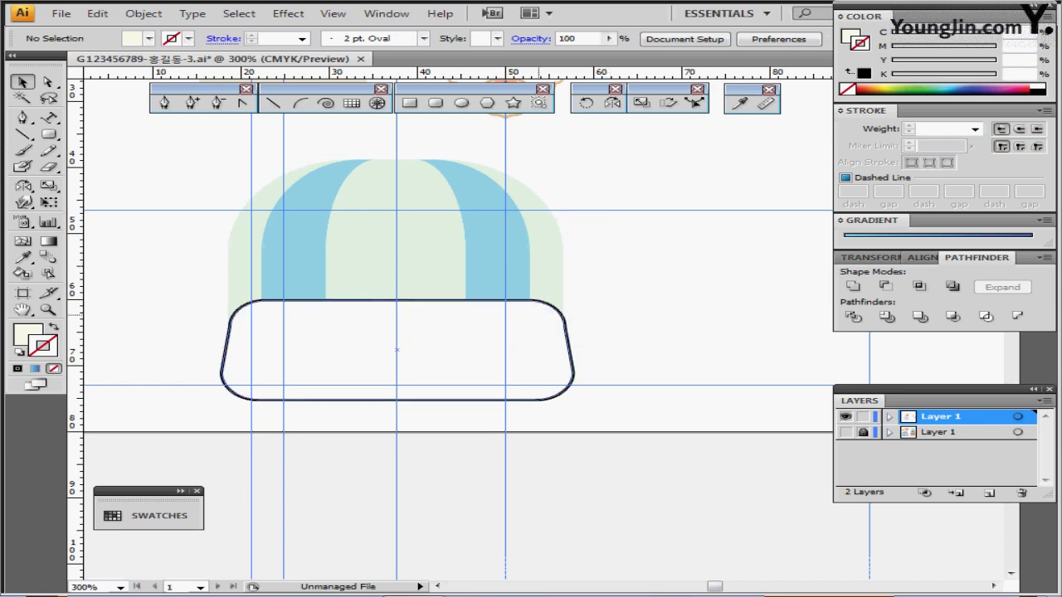
- Try to unite the crown's two outer panels with the flared brim shape, and undo the union
{"action": "left_click", "coordinate": [246, 245]}
{"action": "left_click", "coordinate": [555, 242], "text": "shift"}
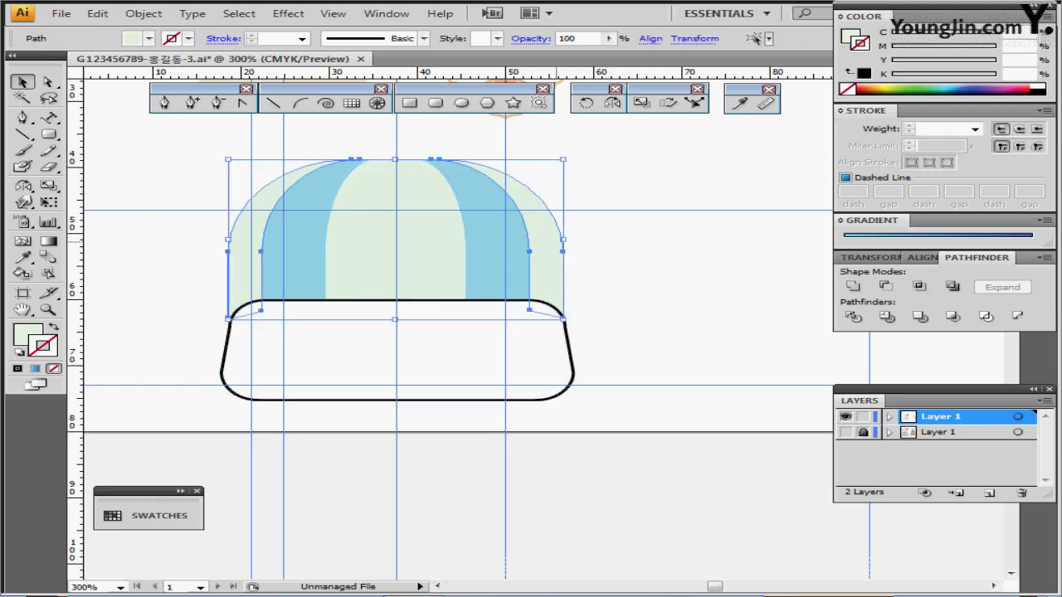
{"action": "left_click", "coordinate": [465, 364], "text": "shift"}
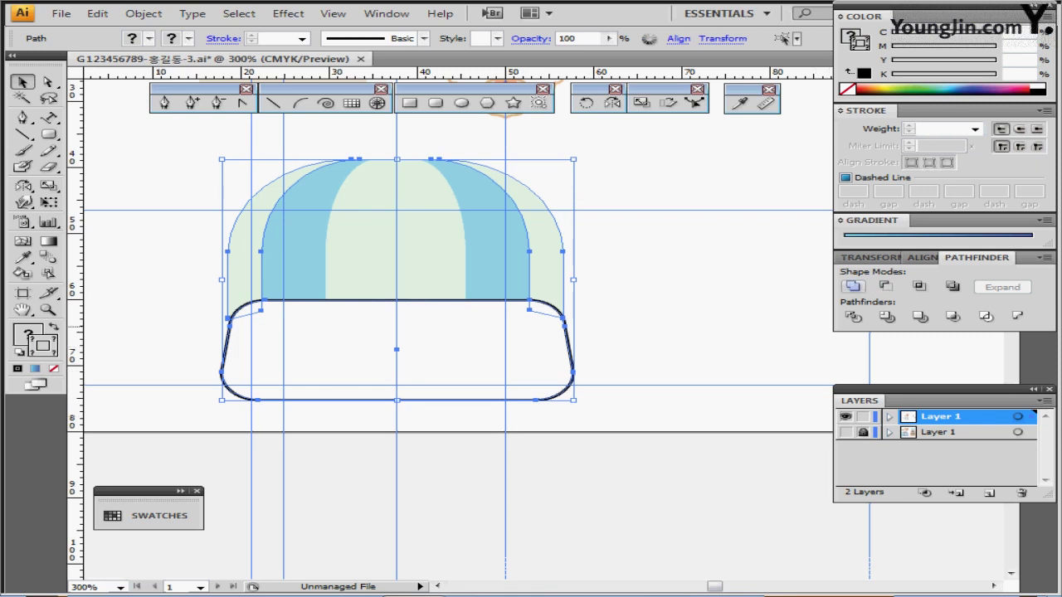
{"action": "left_click", "coordinate": [851, 286]}
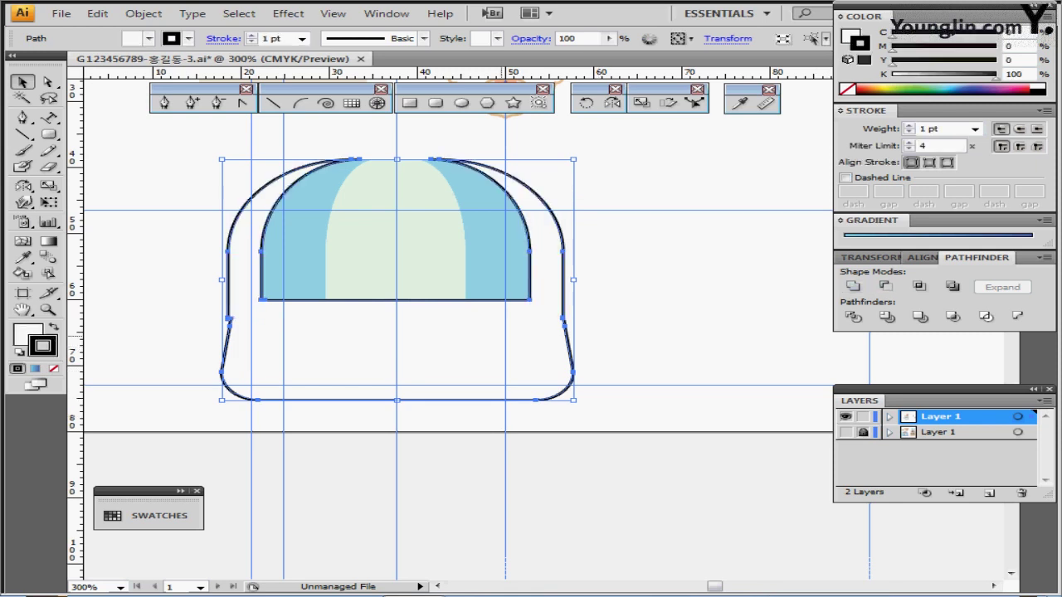
{"action": "key", "text": "ctrl+z"}
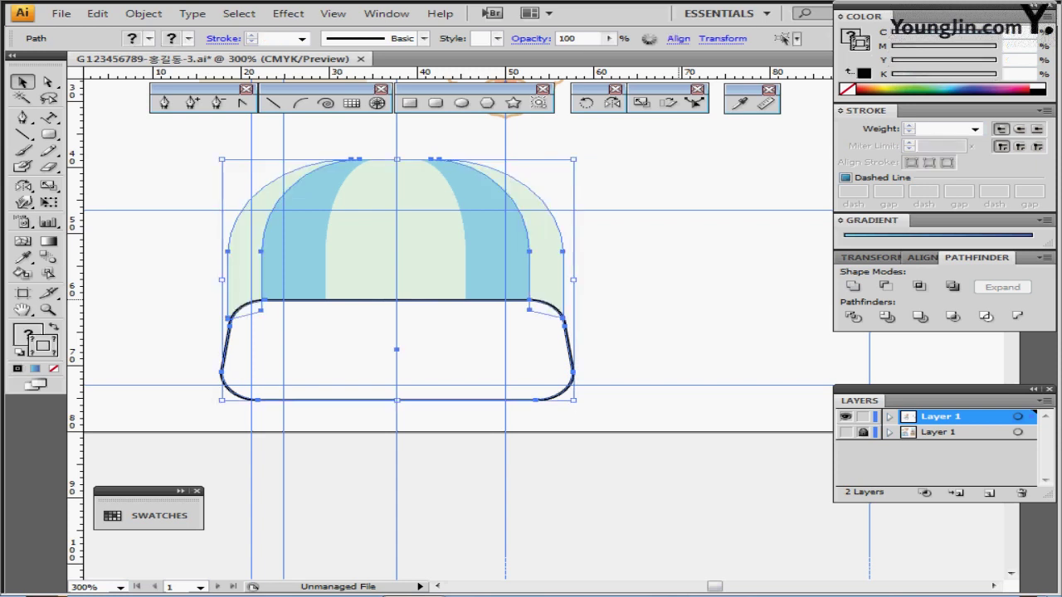
- In outline view, nudge the flared brim shape slightly left and up so it overlaps the crown's curved lower edge
{"action": "left_click", "coordinate": [630, 301]}
{"action": "left_click", "coordinate": [533, 366]}
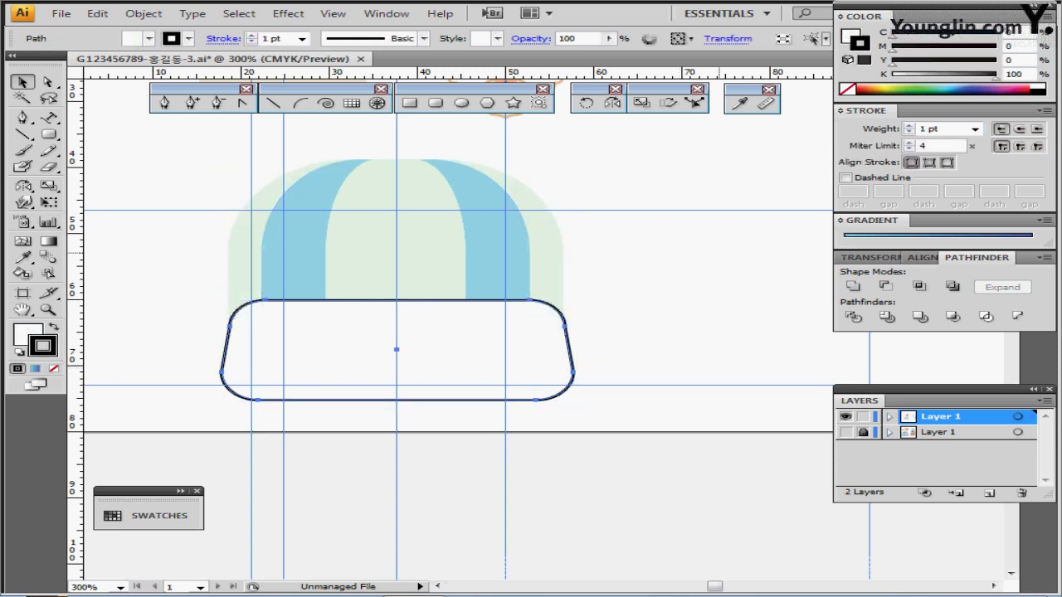
{"action": "key", "text": "ctrl+y"}
{"action": "key", "text": "Left"}
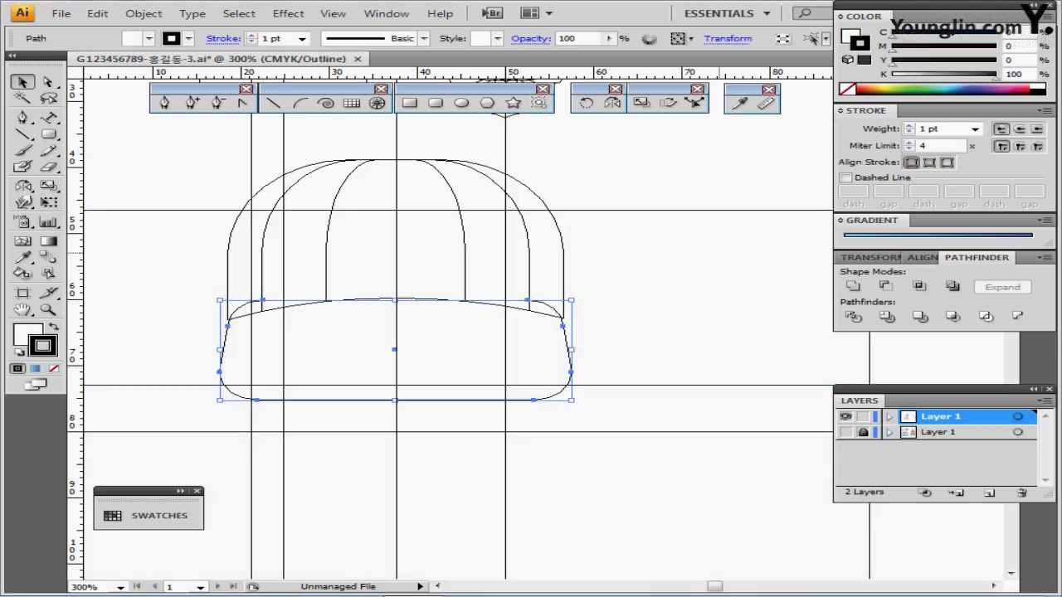
{"action": "key", "text": "Up"}
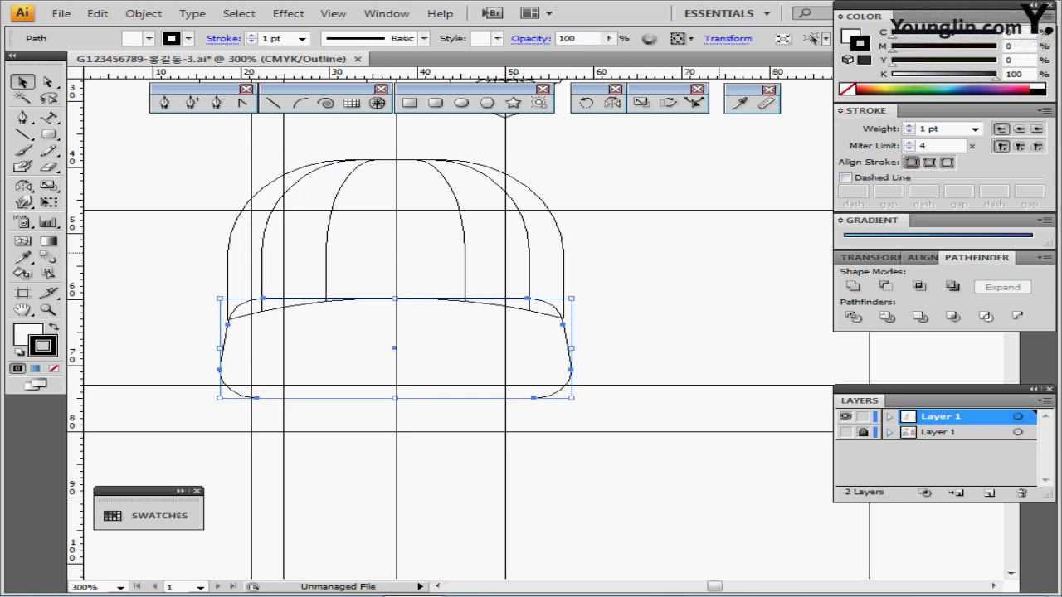
{"action": "key", "text": "Up"}
{"action": "key", "text": "Up"}
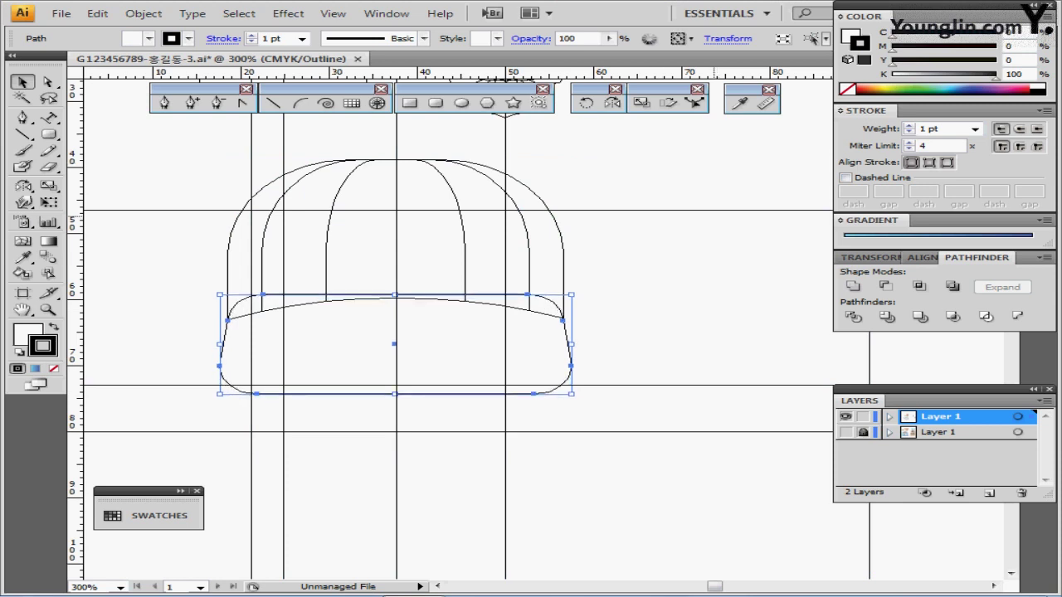
- Restore preview and unite the crown's two outer panels with the brim shape into a single path
{"action": "key", "text": "ctrl+y"}
{"action": "key", "text": "ctrl+a"}
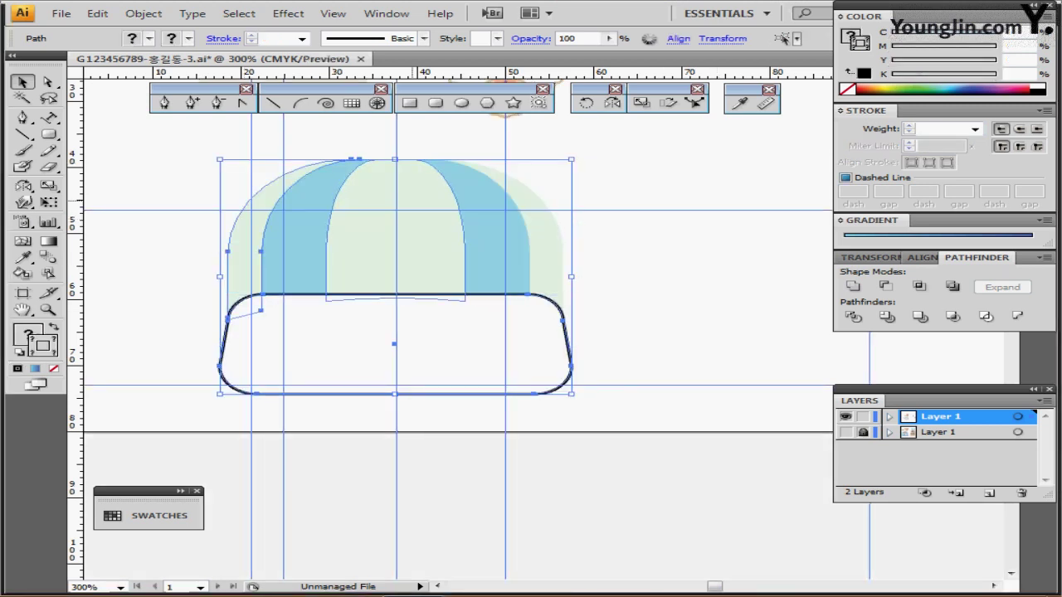
{"action": "left_click", "coordinate": [853, 285]}
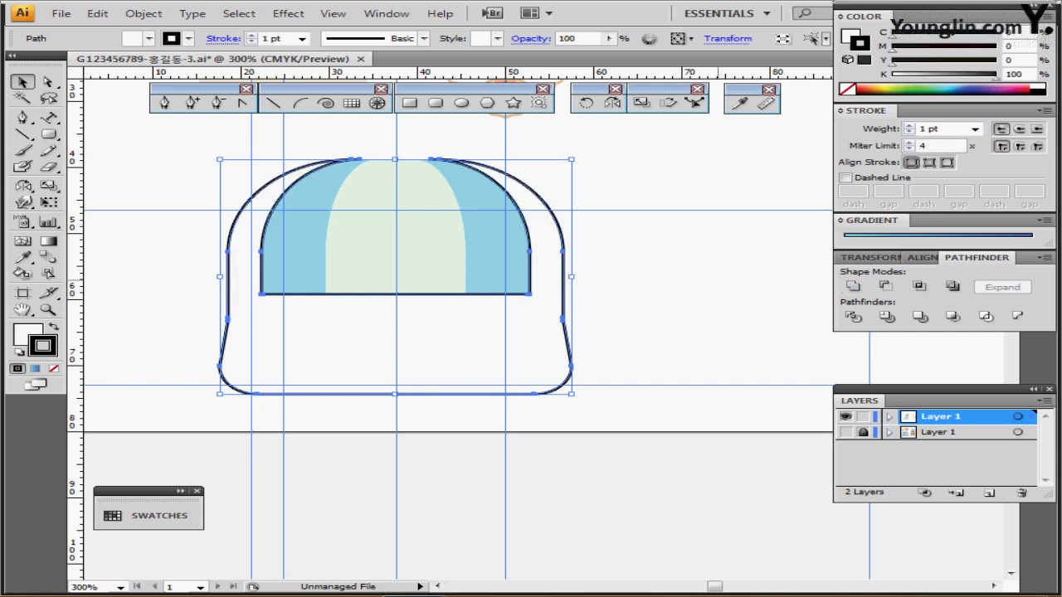
- Send the black-stroked cap outline to the back, behind the blue and pale green crown panels
{"action": "key", "text": "ctrl+shift+b"}
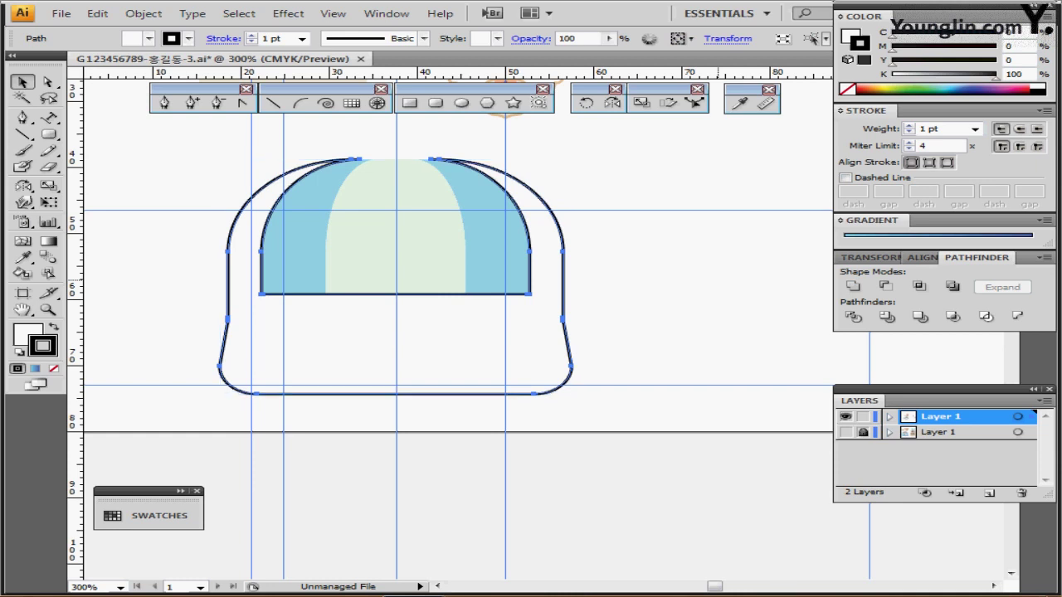
{"action": "key", "text": "ctrl+shift+bracketleft"}
{"action": "key", "text": "ctrl+shift+b"}
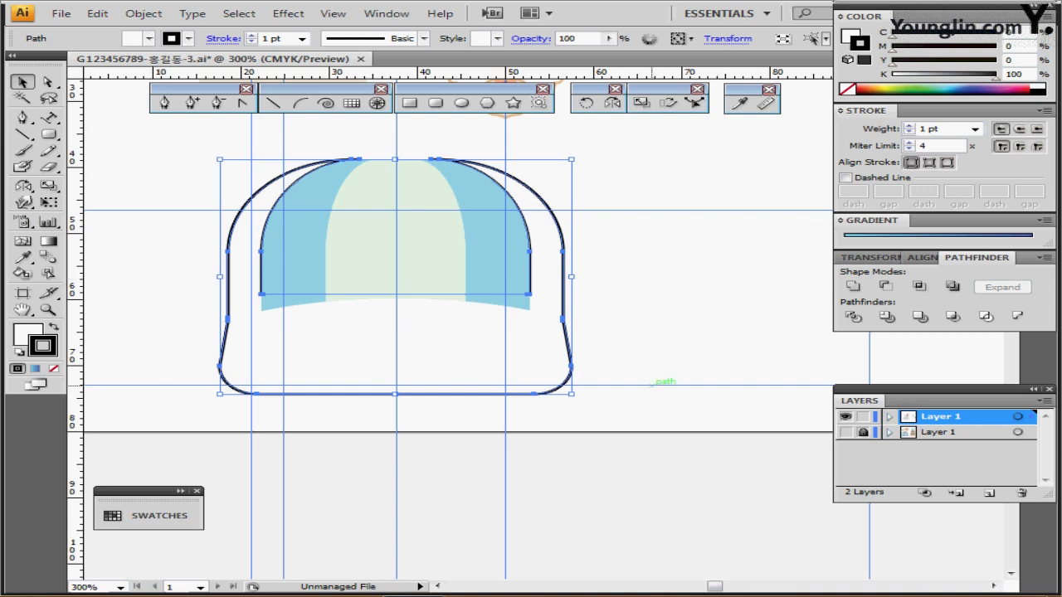
- Arch the brim's lower edge upward by adding a centre anchor point, raising it about 1.4 mm and converting it to a smooth point
{"action": "left_click", "coordinate": [451, 413], "text": "ctrl"}
{"action": "left_click_drag", "start_coordinate": [470, 365], "coordinate": [438, 475]}
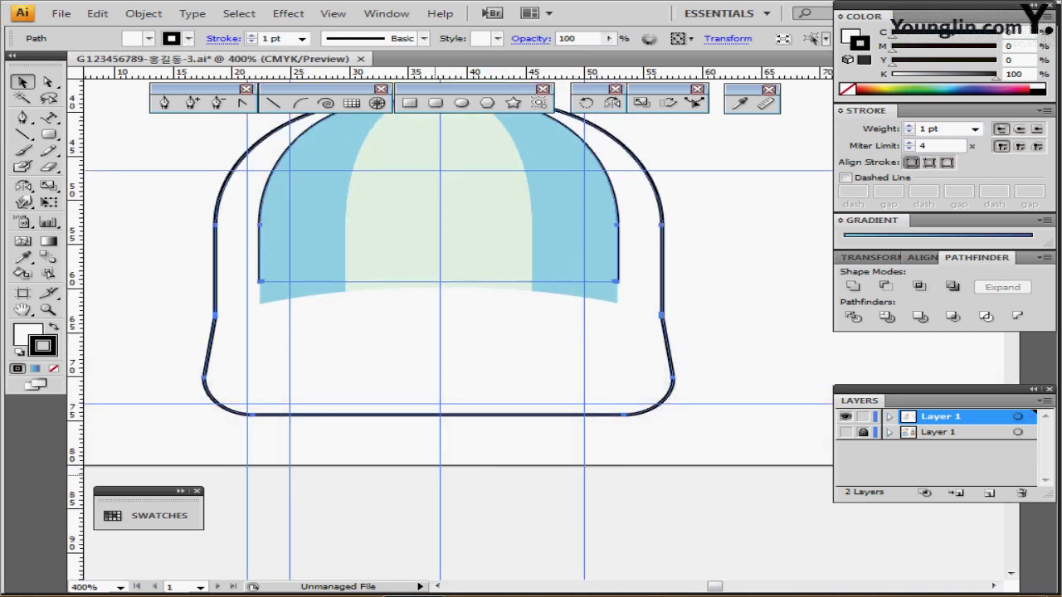
{"action": "key", "text": "ctrl+shift+b"}
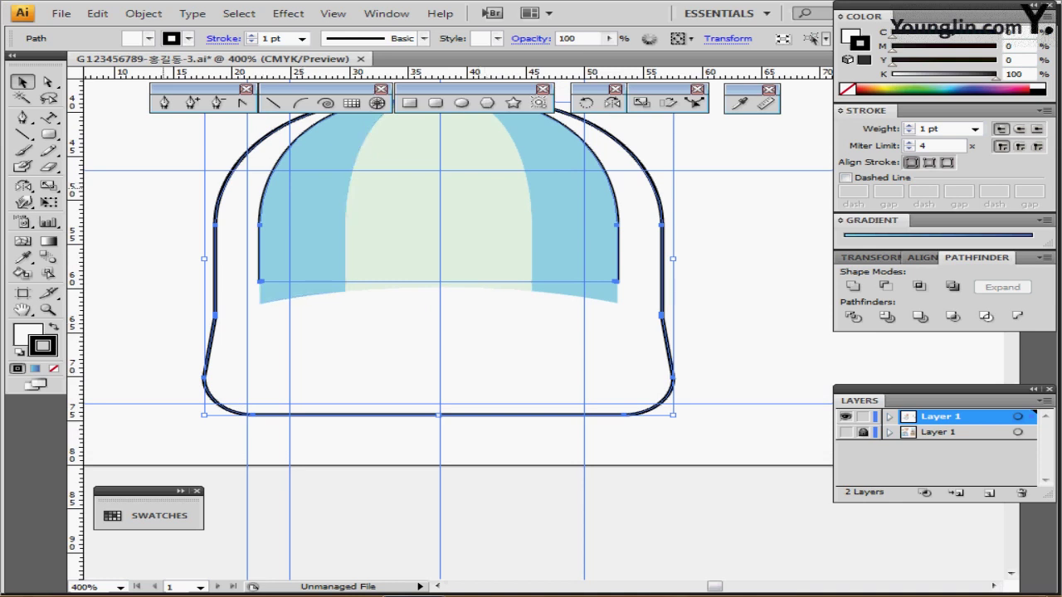
{"action": "left_click", "coordinate": [192, 102]}
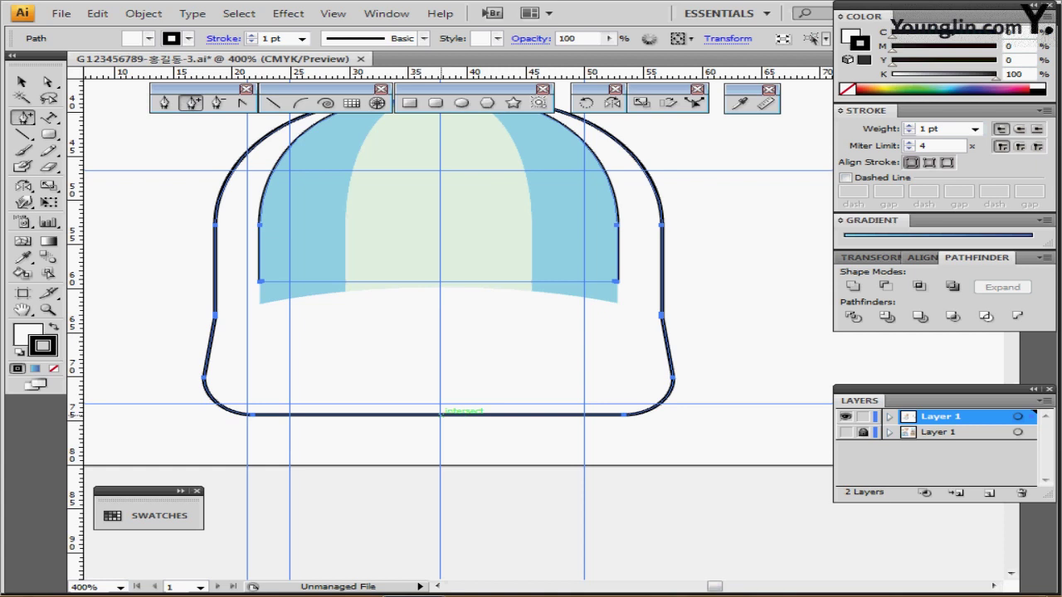
{"action": "left_click", "coordinate": [440, 414]}
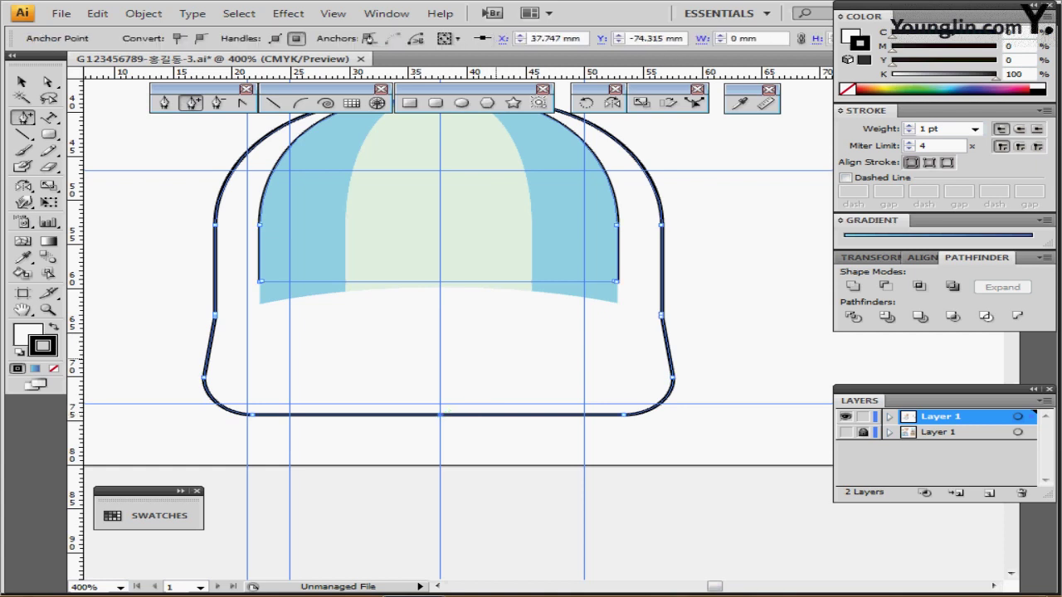
{"action": "left_click_drag", "start_coordinate": [440, 414], "coordinate": [440, 402]}
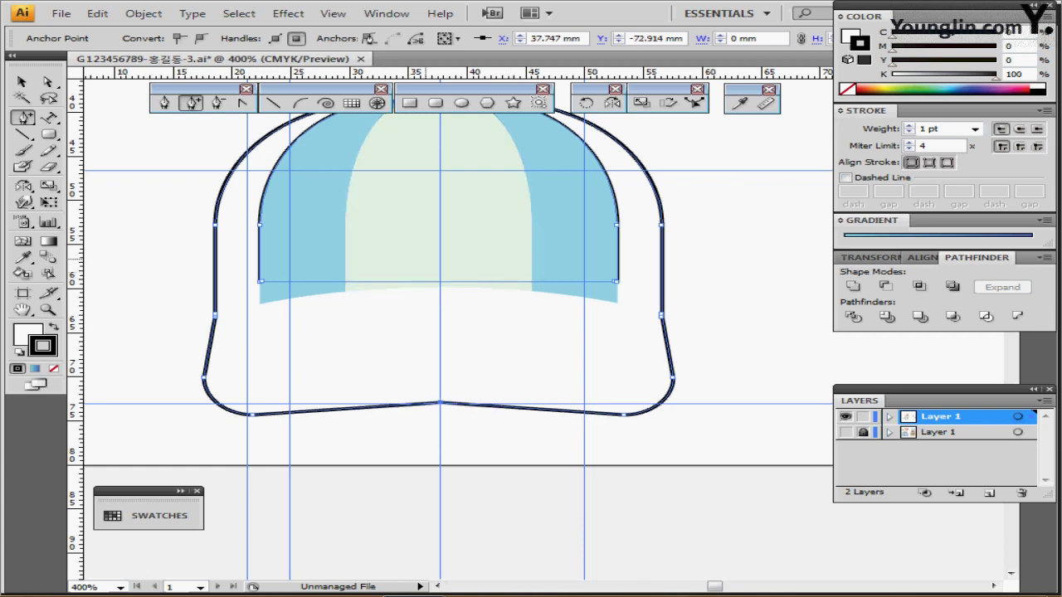
{"action": "left_click", "coordinate": [243, 103]}
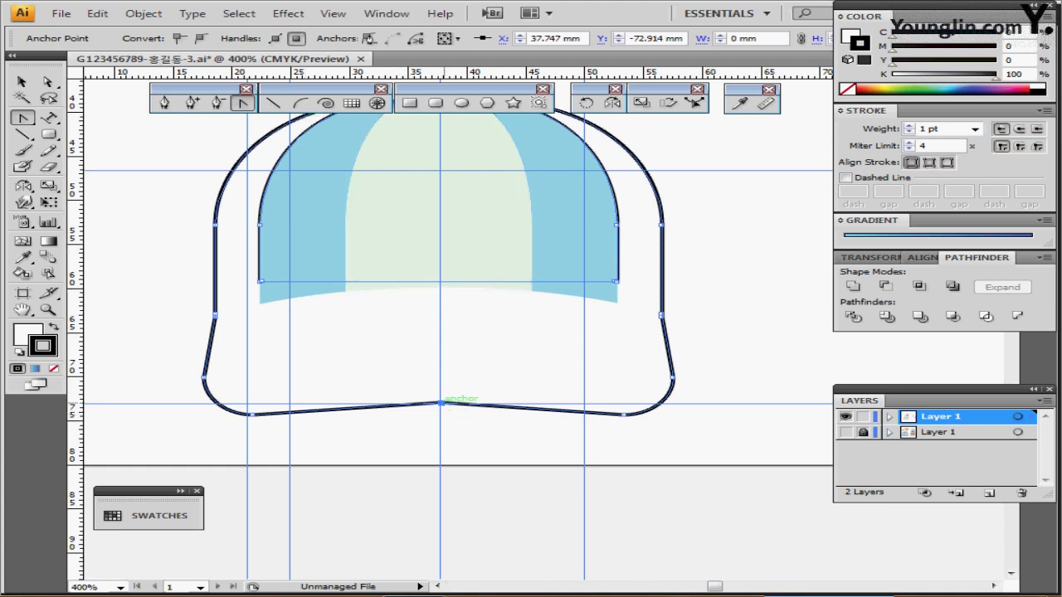
{"action": "left_click_drag", "start_coordinate": [441, 403], "coordinate": [571, 402]}
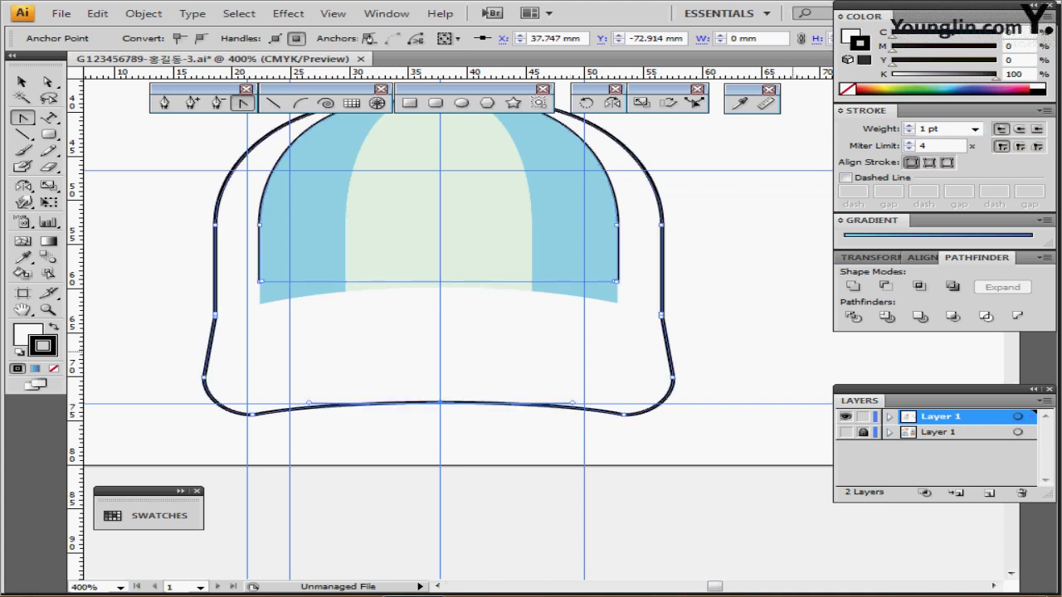
- Fill the cap outline with the stroke-free blue gradient sampled from the colour swatches beside the artboard, and inspect its two colour stops
{"action": "key", "text": "ctrl+minus"}
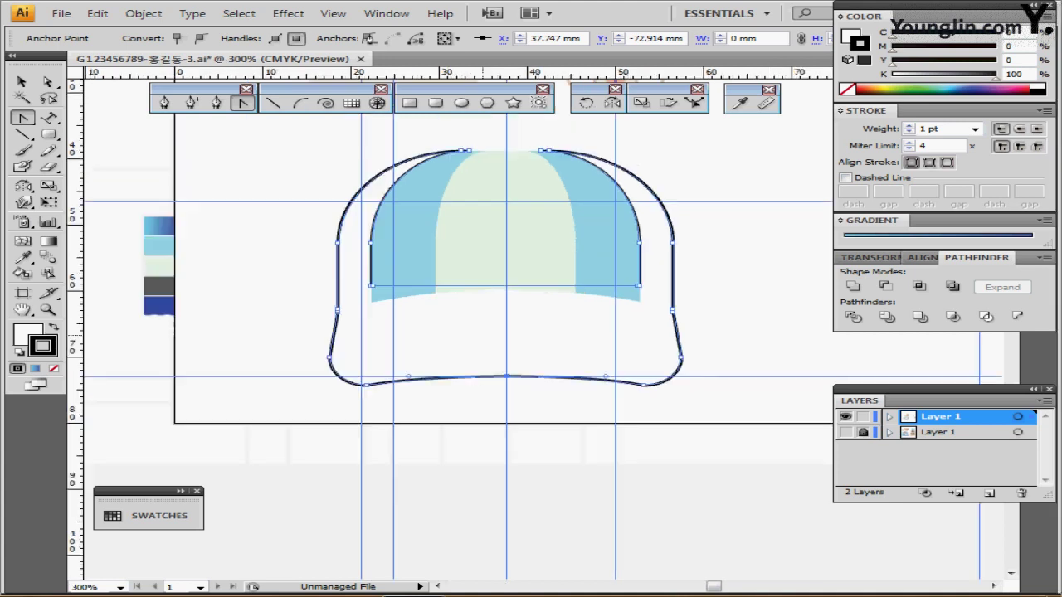
{"action": "left_click_drag", "start_coordinate": [410, 311], "coordinate": [393, 319]}
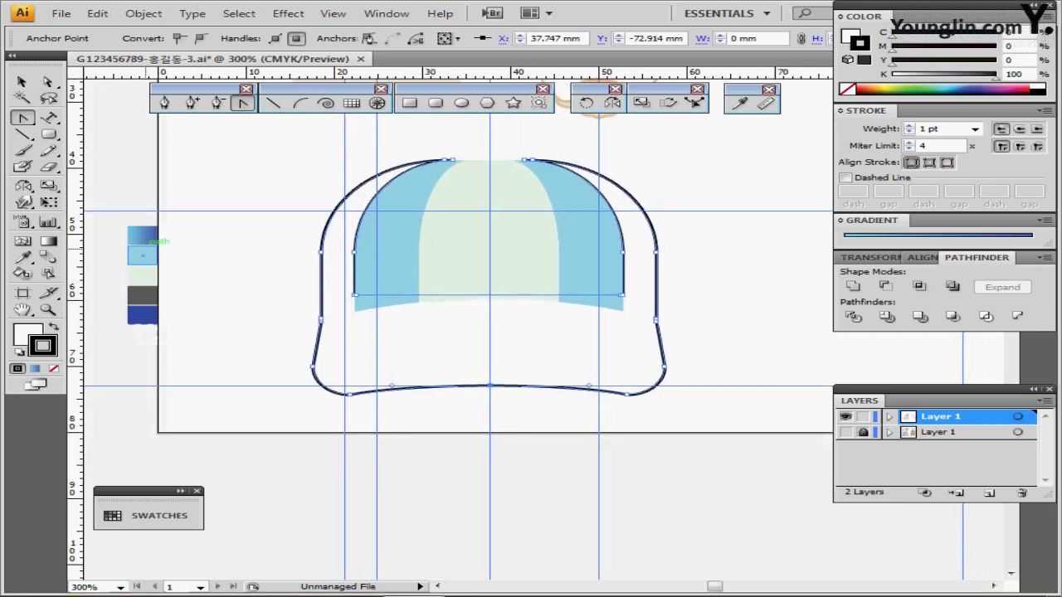
{"action": "key", "text": "i"}
{"action": "left_click", "coordinate": [143, 236]}
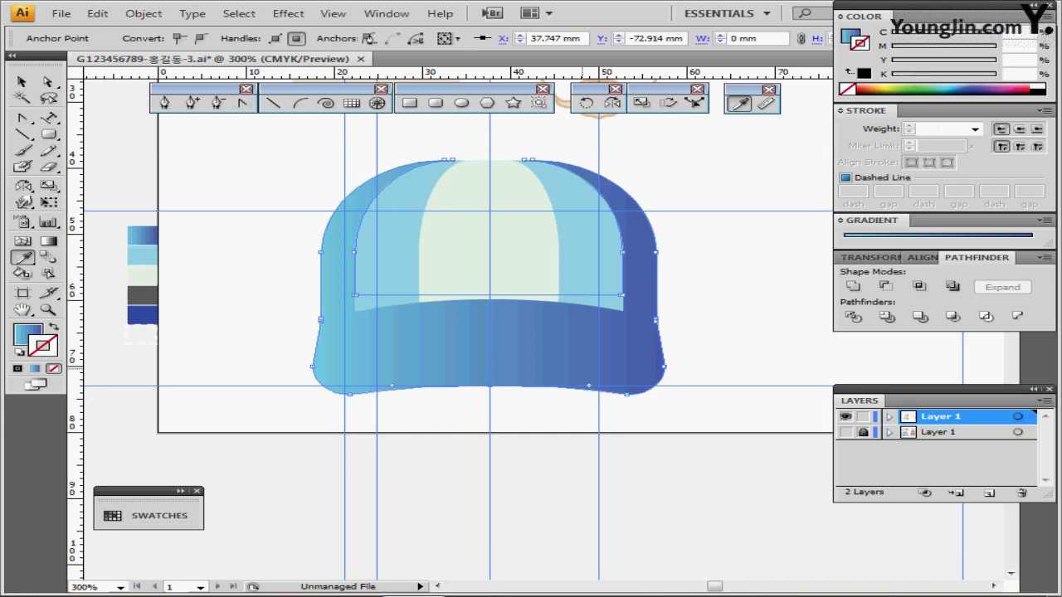
{"action": "left_click", "coordinate": [841, 220]}
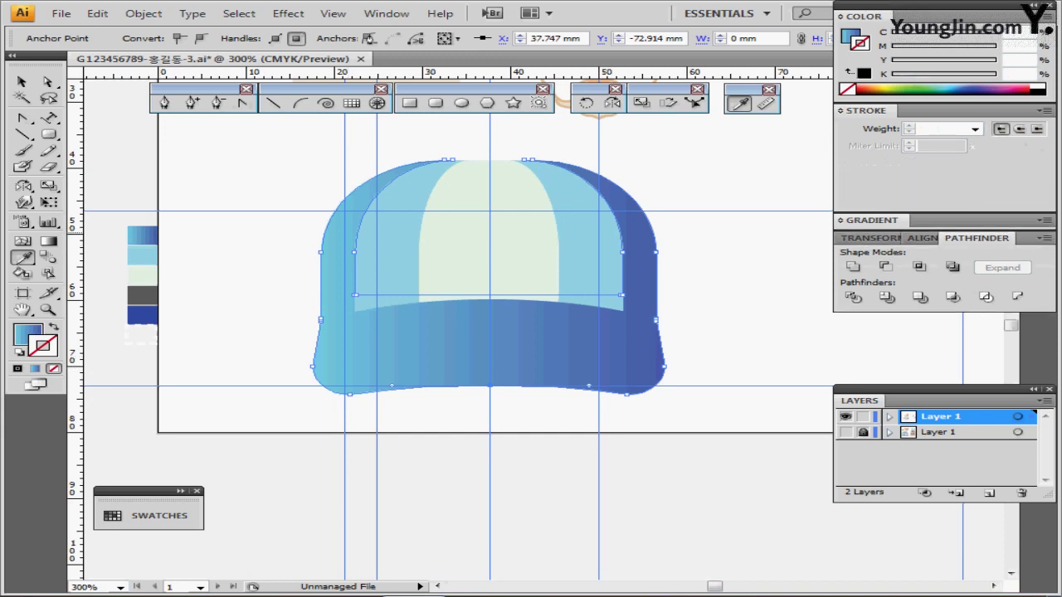
{"action": "left_click", "coordinate": [840, 221]}
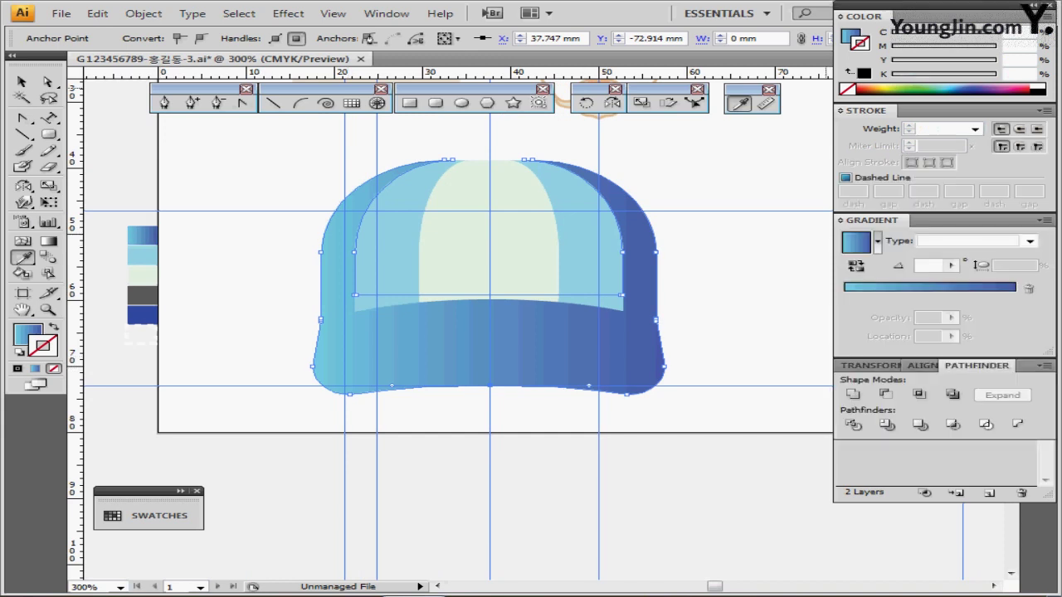
{"action": "key", "text": "x"}
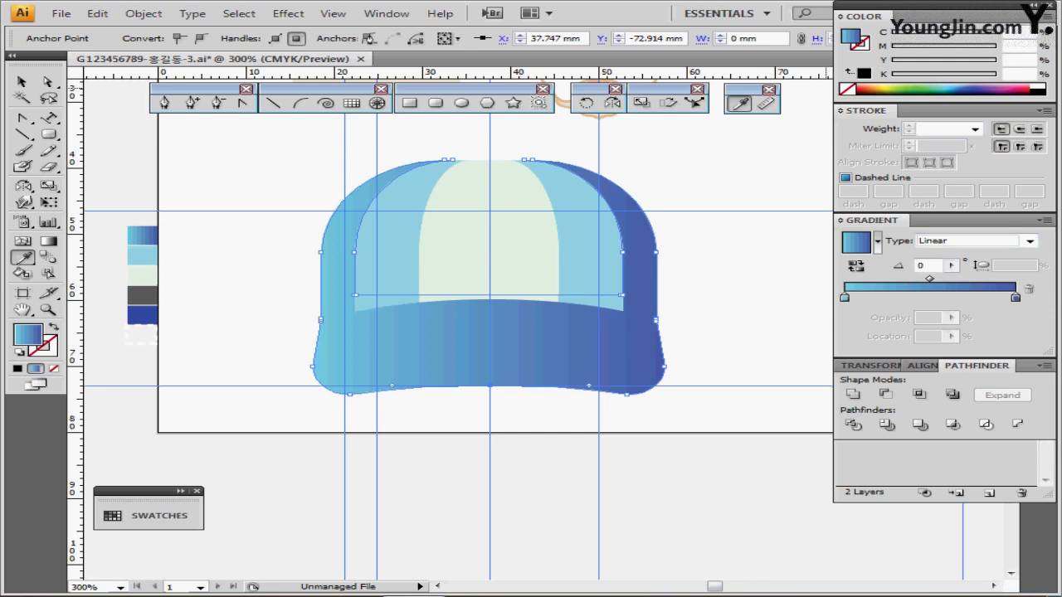
{"action": "left_click", "coordinate": [844, 297]}
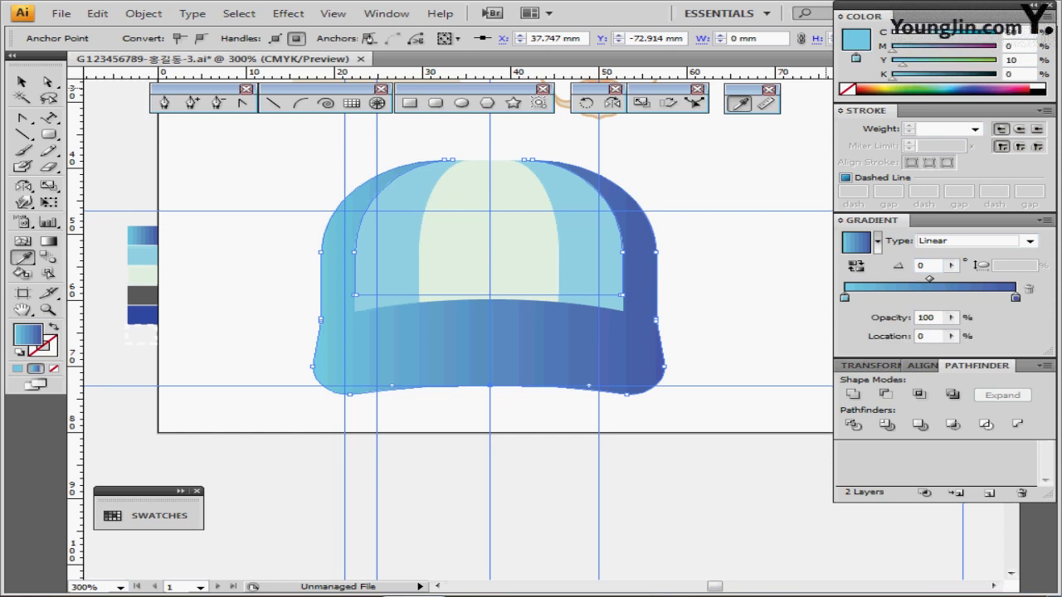
{"action": "left_click", "coordinate": [1015, 297]}
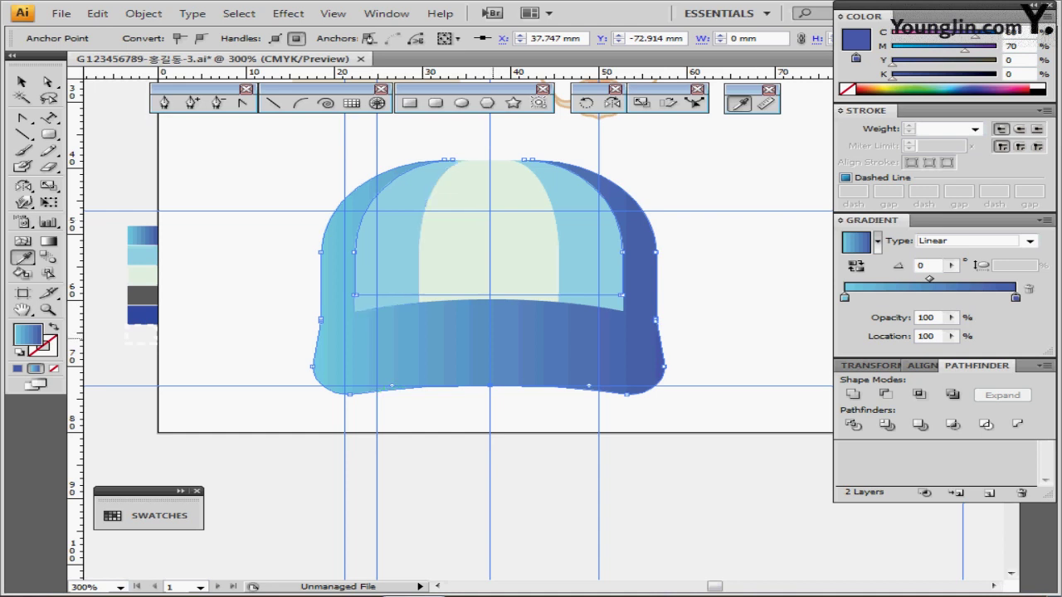
- Create a copy of the gradient cap shape moved 0 mm horizontally and -0.8 mm vertically
{"action": "left_click", "coordinate": [483, 338], "text": "ctrl"}
{"action": "left_click_drag", "start_coordinate": [483, 339], "coordinate": [403, 357]}
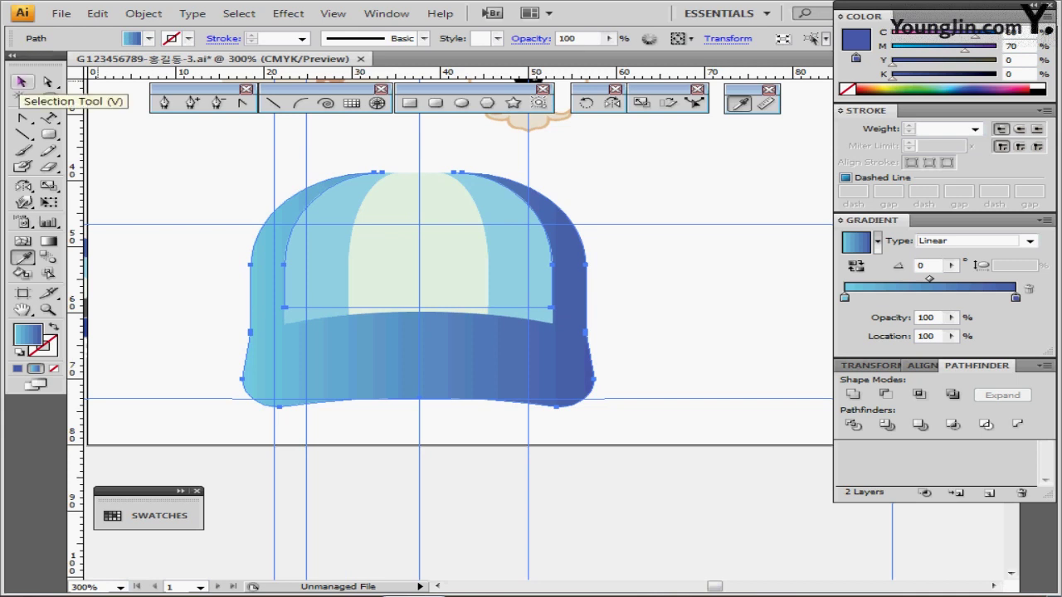
{"action": "double_click", "coordinate": [21, 82]}
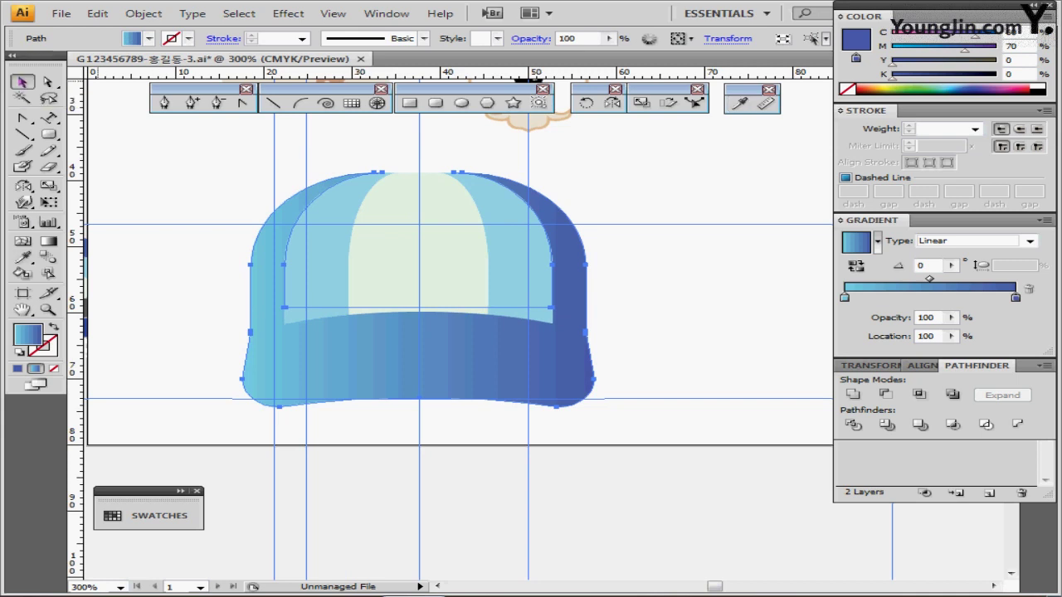
{"action": "left_click_drag", "start_coordinate": [531, 203], "coordinate": [654, 207]}
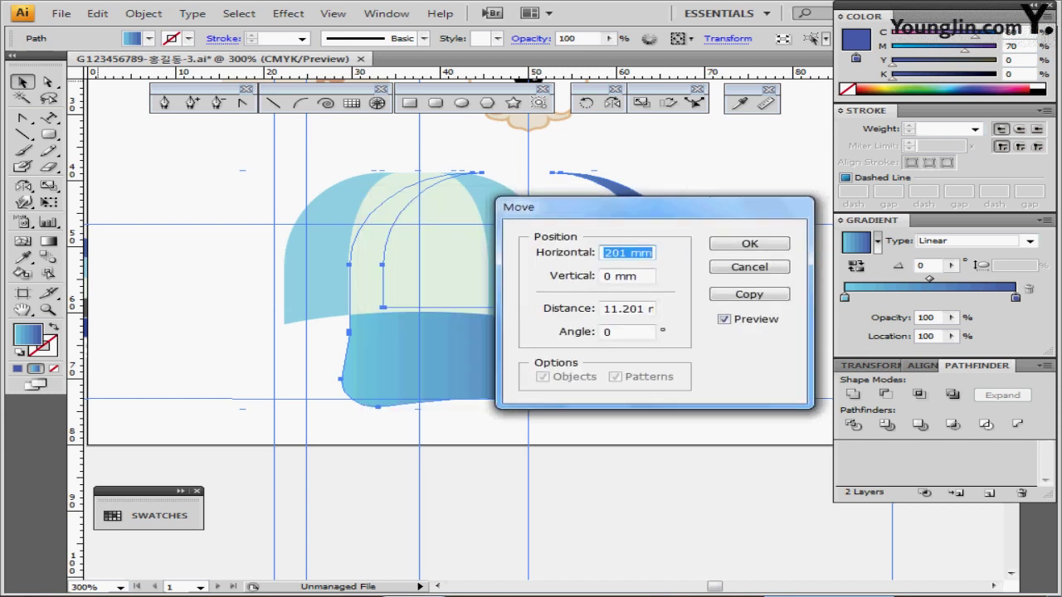
{"action": "type", "text": "0"}
{"action": "key", "text": "Tab"}
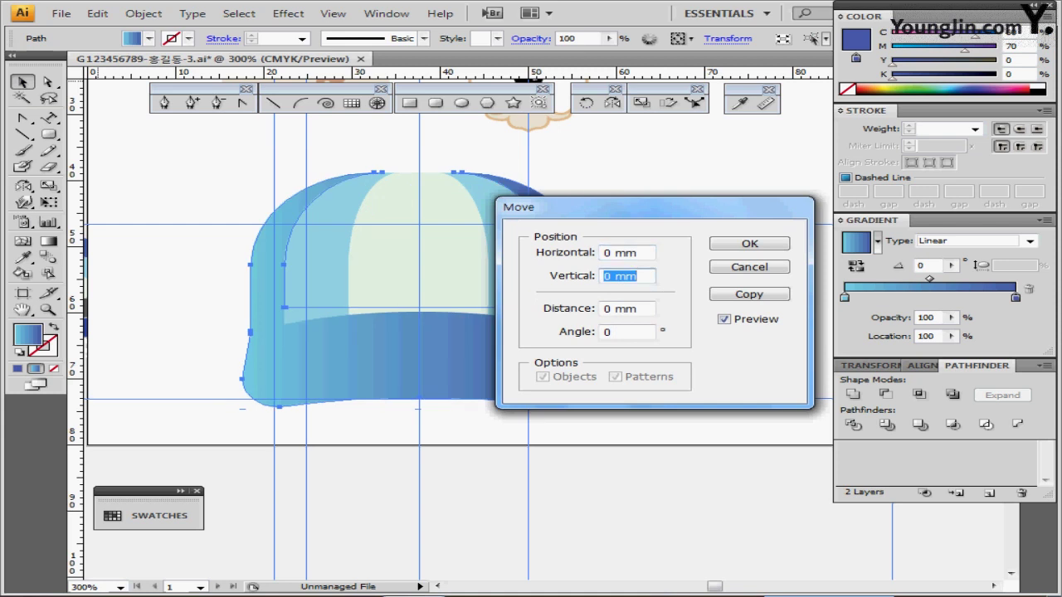
{"action": "type", "text": "."}
{"action": "type", "text": "-"}
{"action": "type", "text": "8"}
{"action": "key", "text": "Tab"}
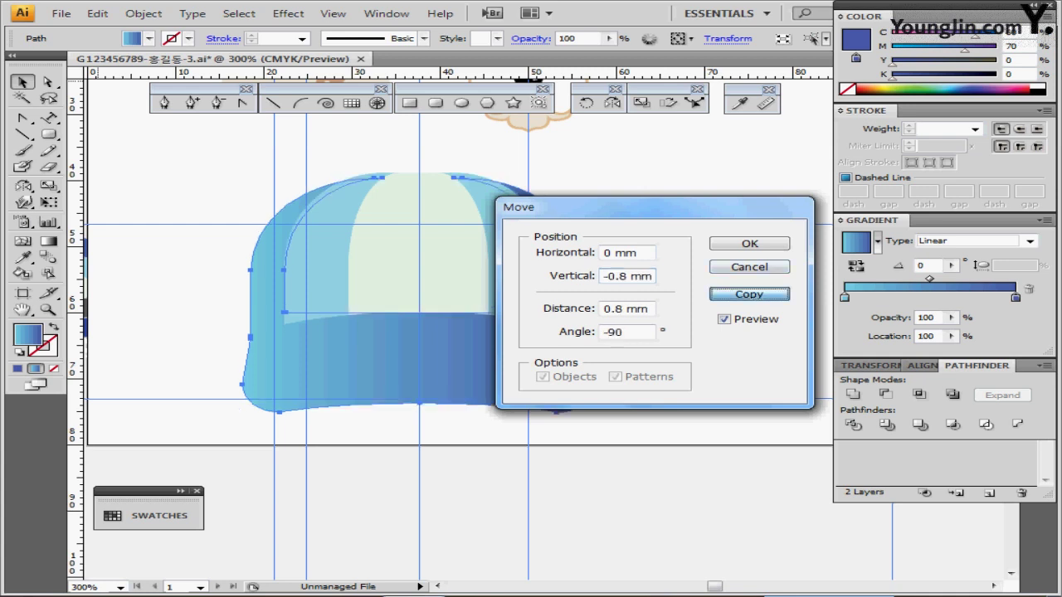
{"action": "key", "text": "Return"}
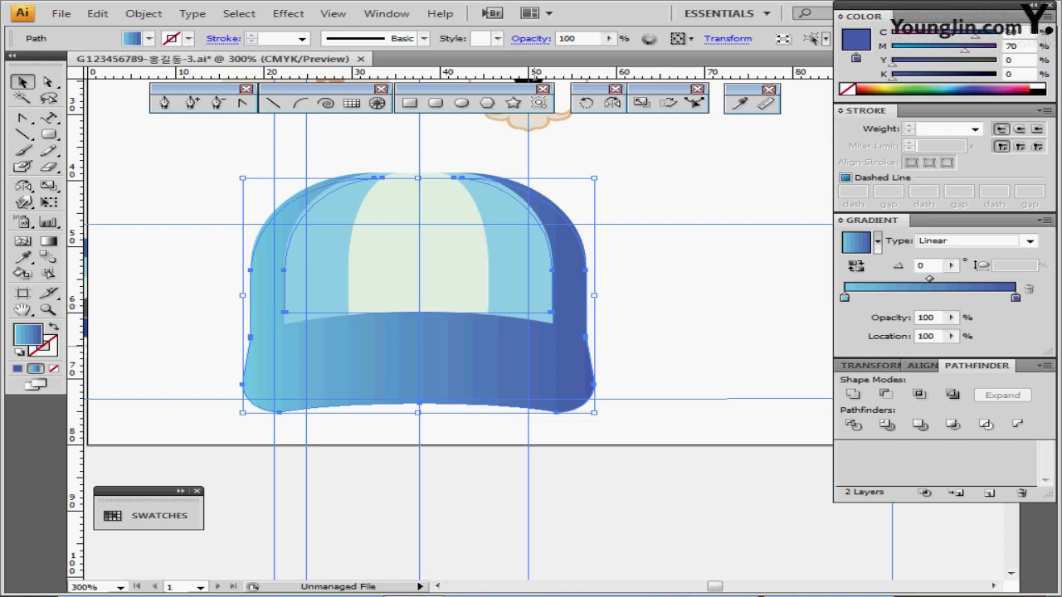
- Fill the offset copy with the sampled dark grey swatch, send it one level behind the gradient shape and deselect it
{"action": "left_click_drag", "start_coordinate": [498, 373], "coordinate": [540, 375]}
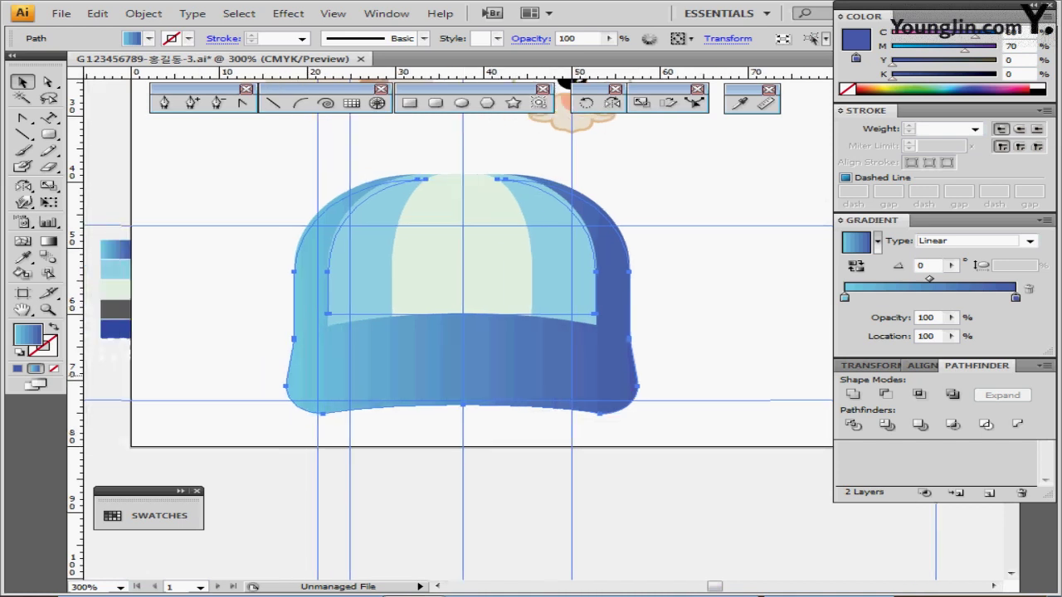
{"action": "key", "text": "i"}
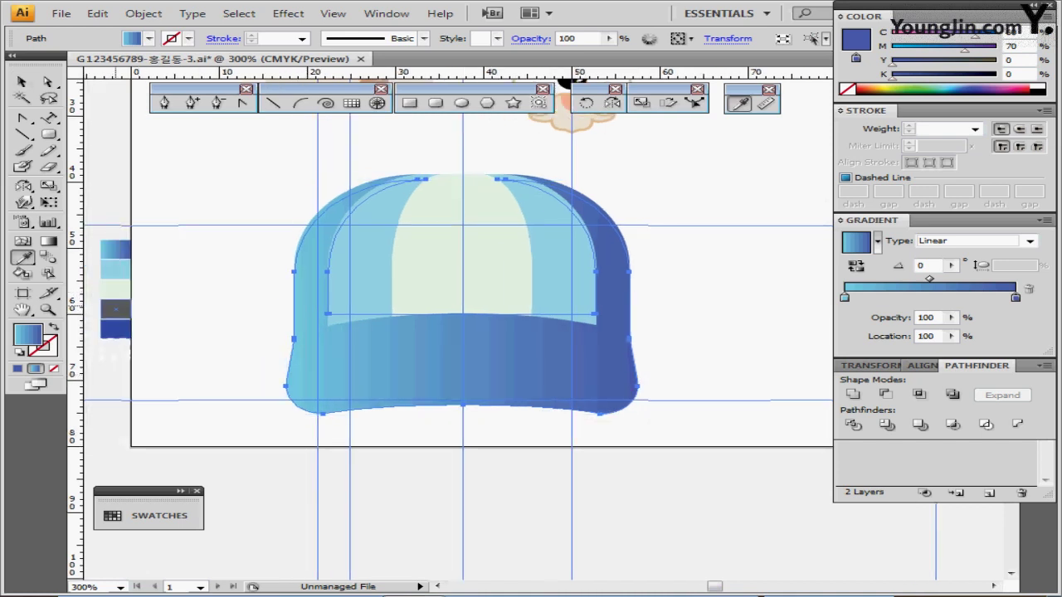
{"action": "left_click", "coordinate": [116, 309]}
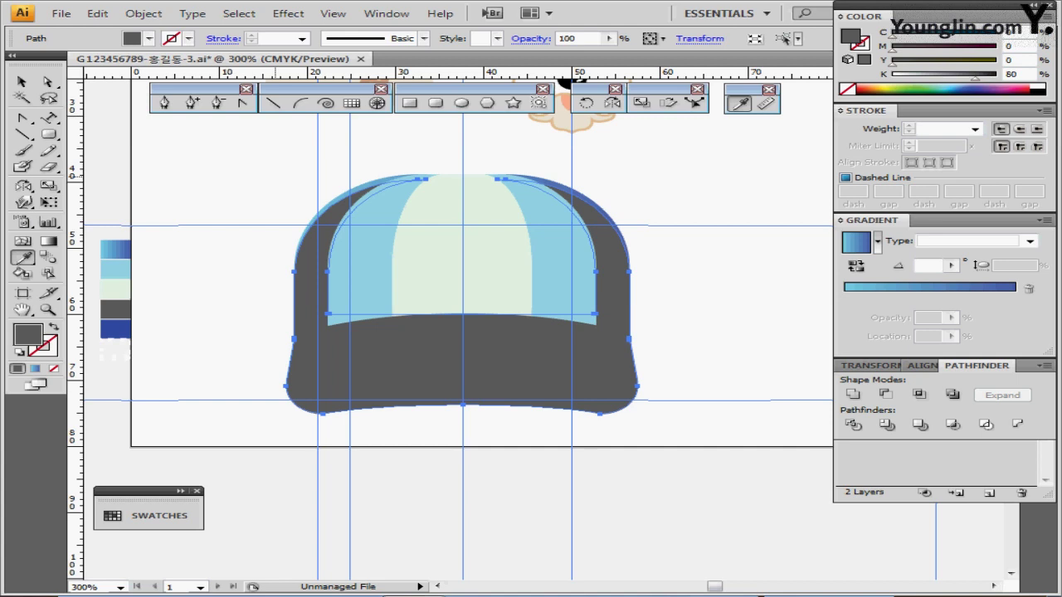
{"action": "key", "text": "ctrl"}
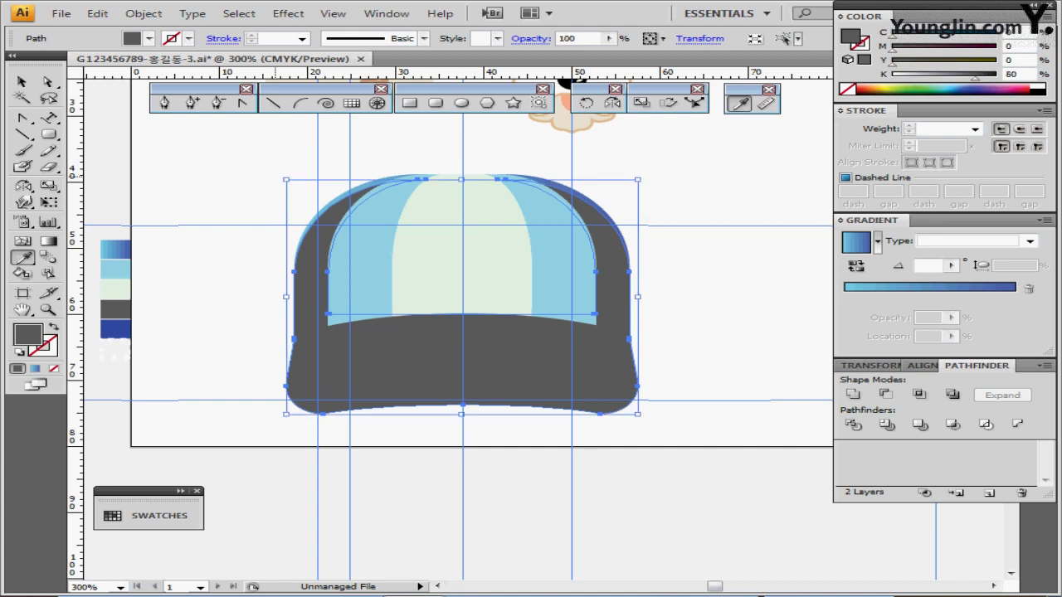
{"action": "key", "text": "ctrl+["}
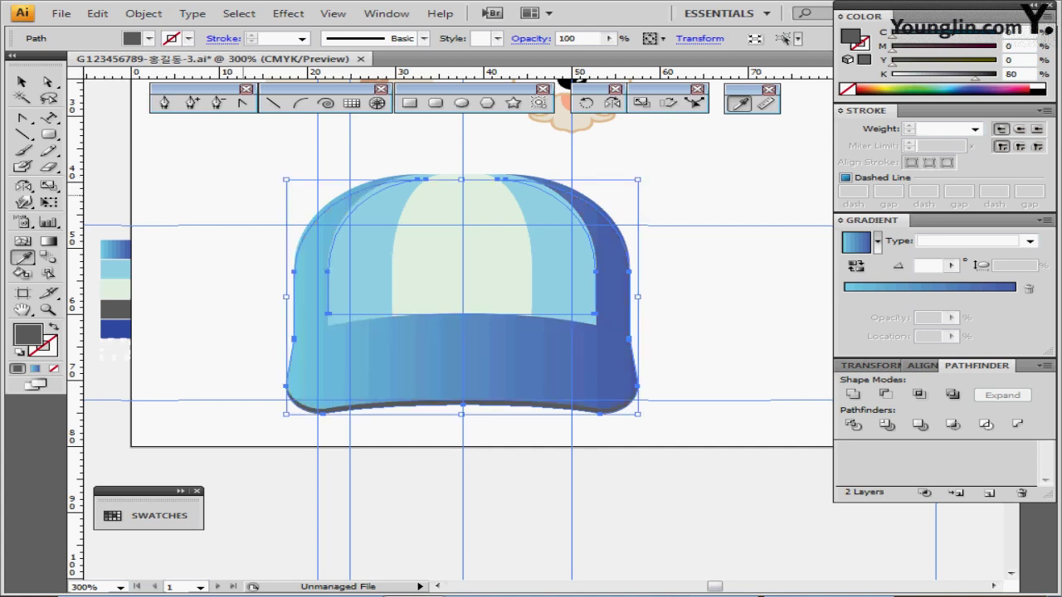
{"action": "left_click", "coordinate": [256, 205], "text": "ctrl"}
- Subtract a rectangle covering the cap's upper part from the dark grey copy with Minus Front, and send the remaining brim strip to the back
{"action": "left_click", "coordinate": [551, 331], "text": "ctrl"}
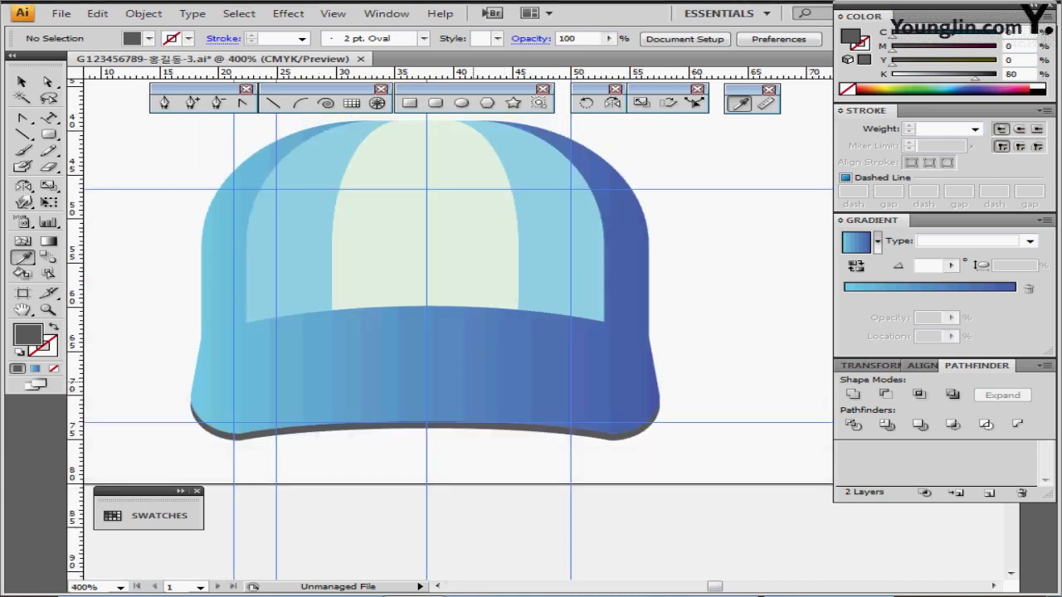
{"action": "scroll", "coordinate": [436, 405], "scroll_direction": "up", "scroll_amount": 1}
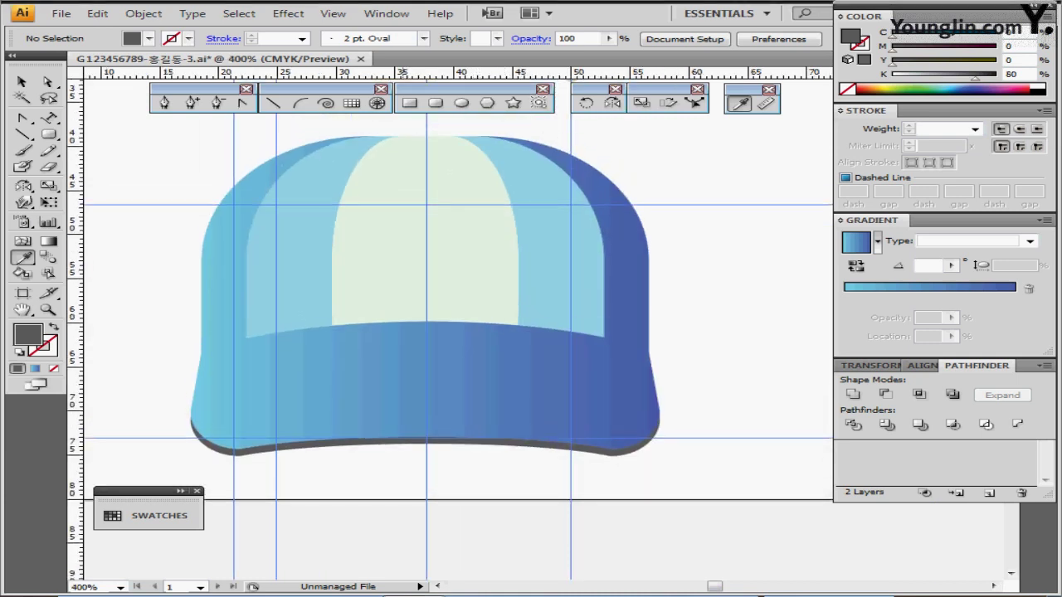
{"action": "left_click_drag", "start_coordinate": [436, 404], "coordinate": [432, 442]}
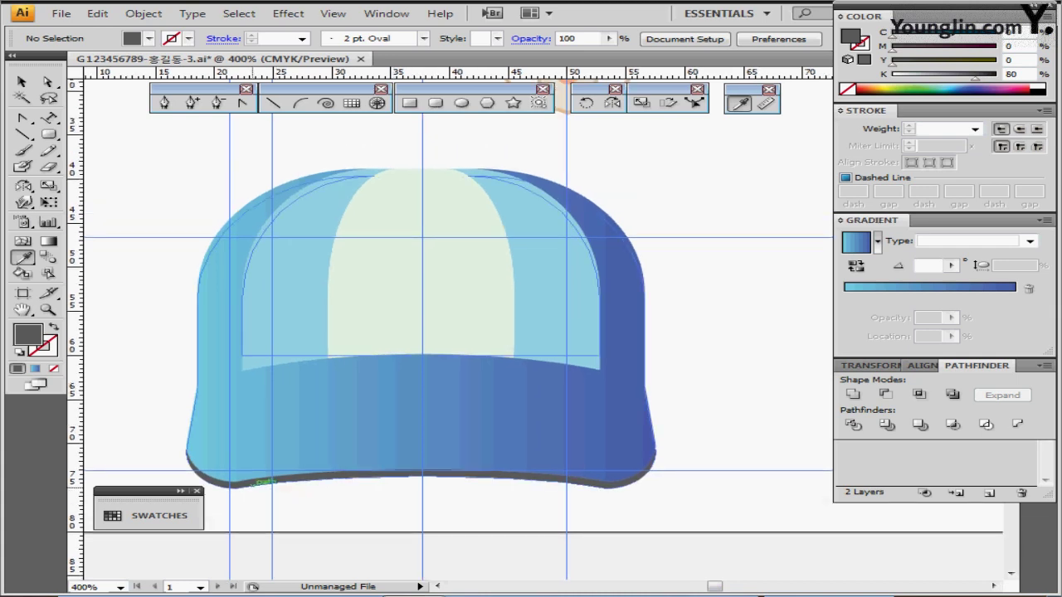
{"action": "left_click", "coordinate": [252, 486], "text": "ctrl"}
{"action": "key", "text": "m"}
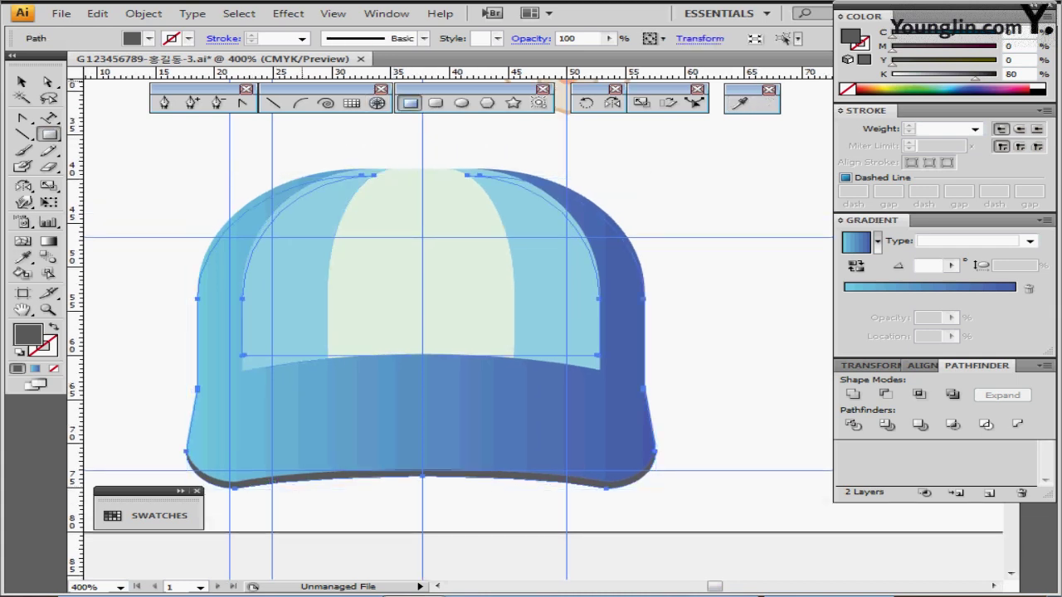
{"action": "left_click_drag", "start_coordinate": [154, 145], "coordinate": [694, 455]}
{"action": "left_click", "coordinate": [617, 486], "text": "ctrl+shift"}
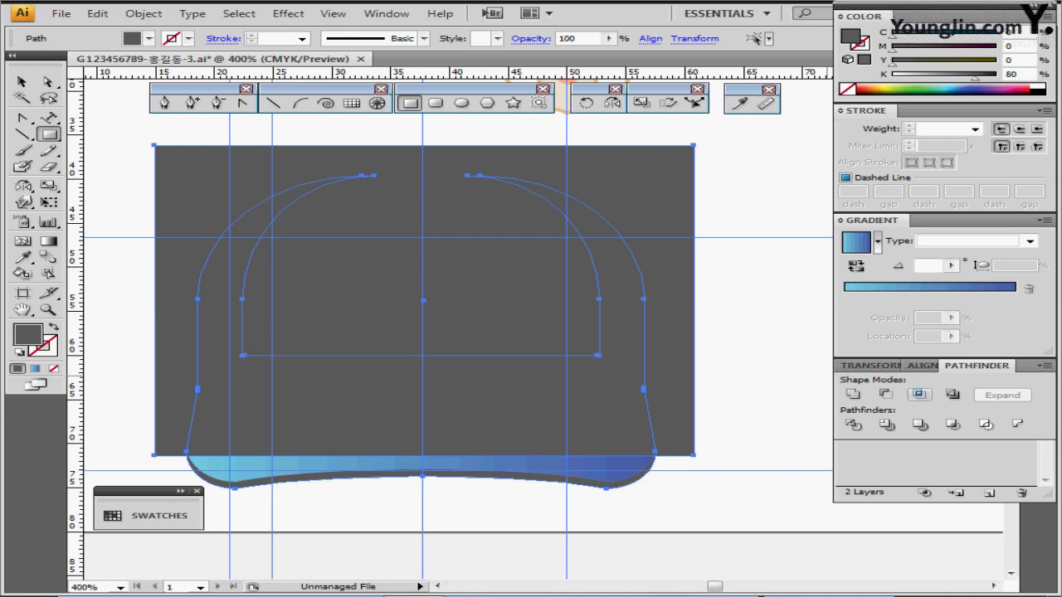
{"action": "left_click", "coordinate": [885, 394]}
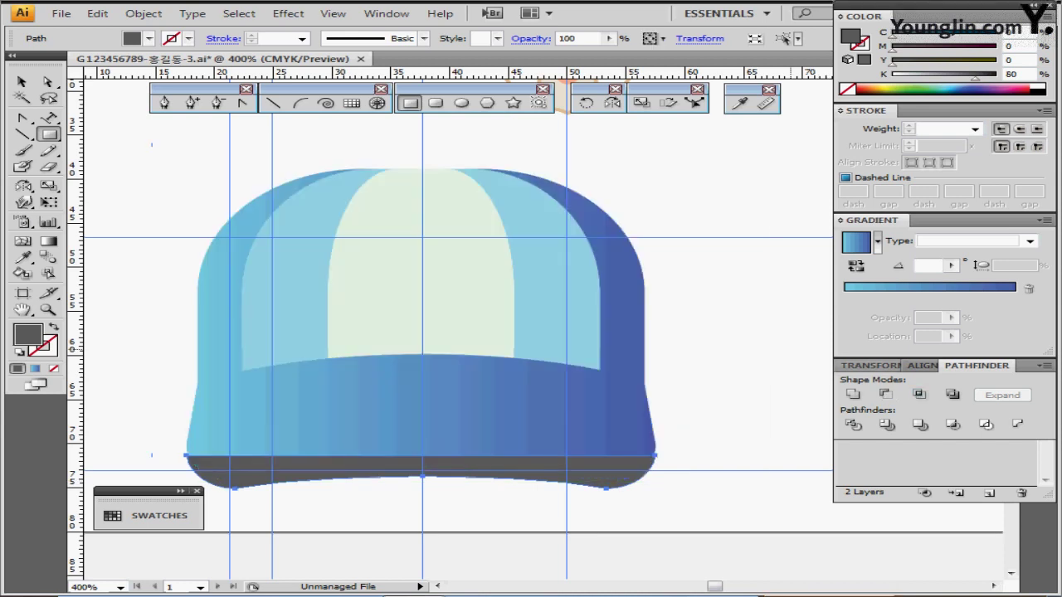
{"action": "key", "text": "ctrl+shift+bracketleft"}
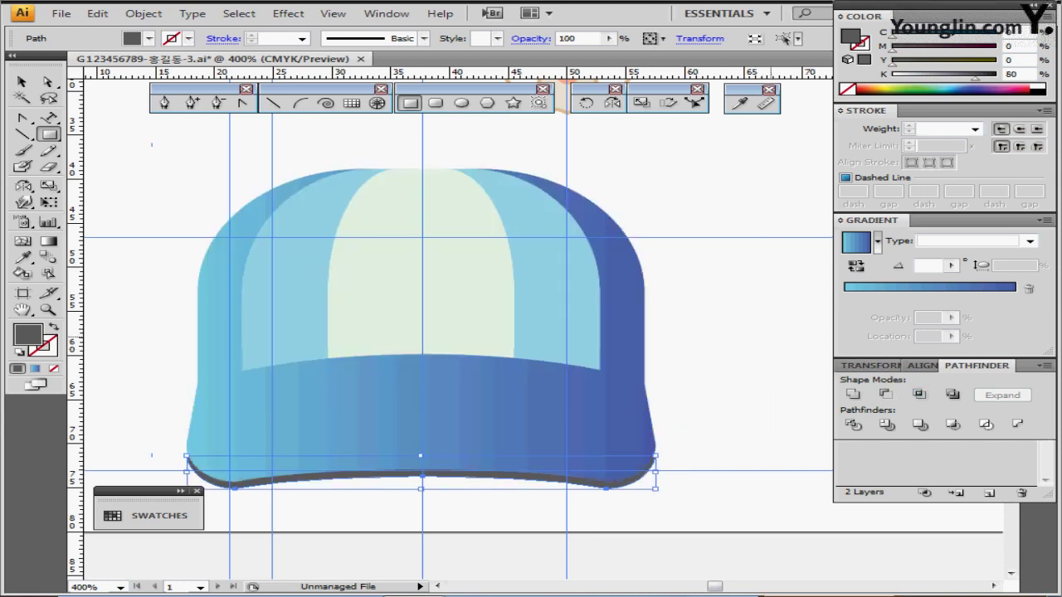
- Deselect the dark grey brim strip and undo its stacking change and the Minus Front subtraction
{"action": "key", "text": "ctrl+minus"}
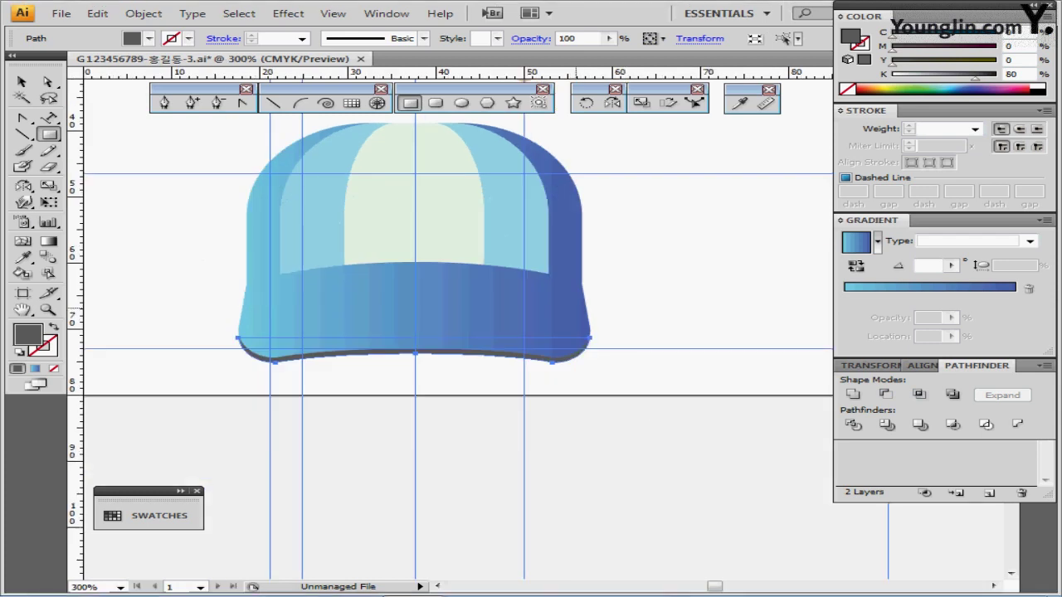
{"action": "left_click", "coordinate": [676, 307], "text": "ctrl"}
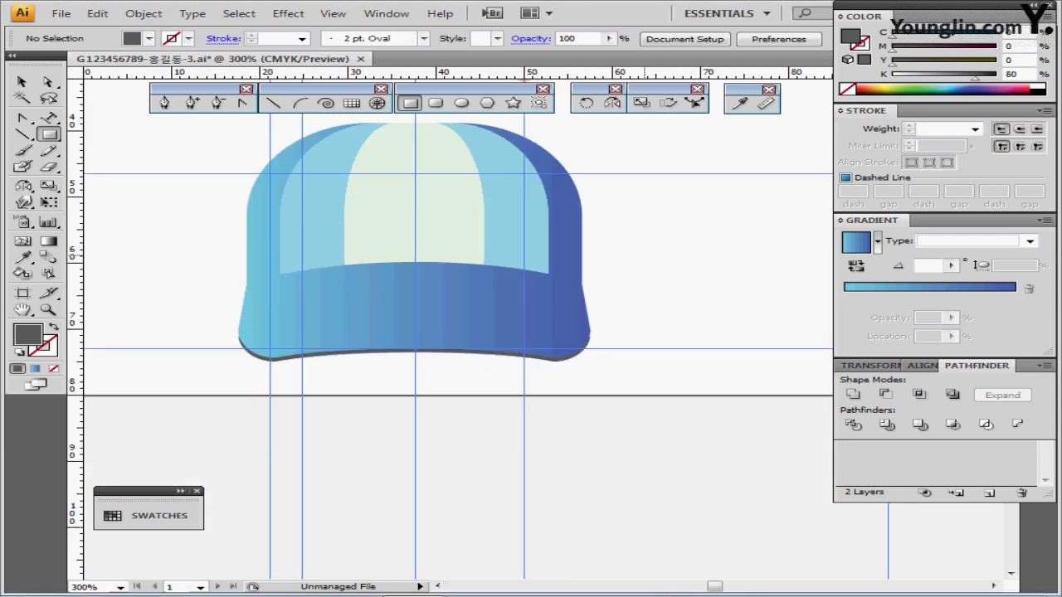
{"action": "left_click_drag", "start_coordinate": [564, 359], "coordinate": [539, 447]}
{"action": "left_click", "coordinate": [539, 447], "text": "ctrl"}
{"action": "key", "text": "ctrl+z"}
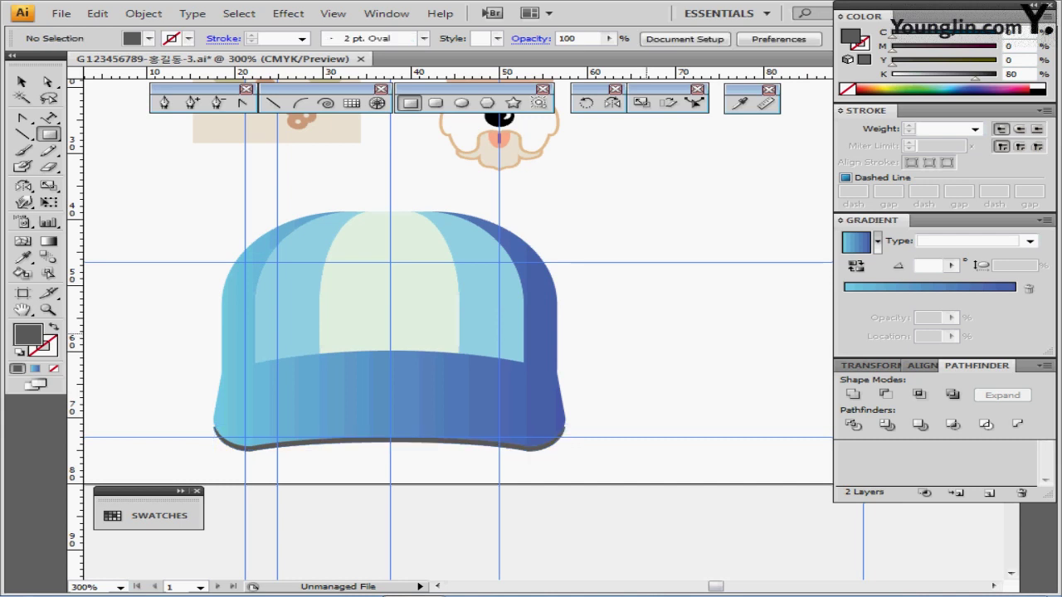
{"action": "key", "text": "ctrl+z"}
{"action": "key", "text": "ctrl+z"}
{"action": "left_click", "coordinate": [655, 329], "text": "ctrl"}
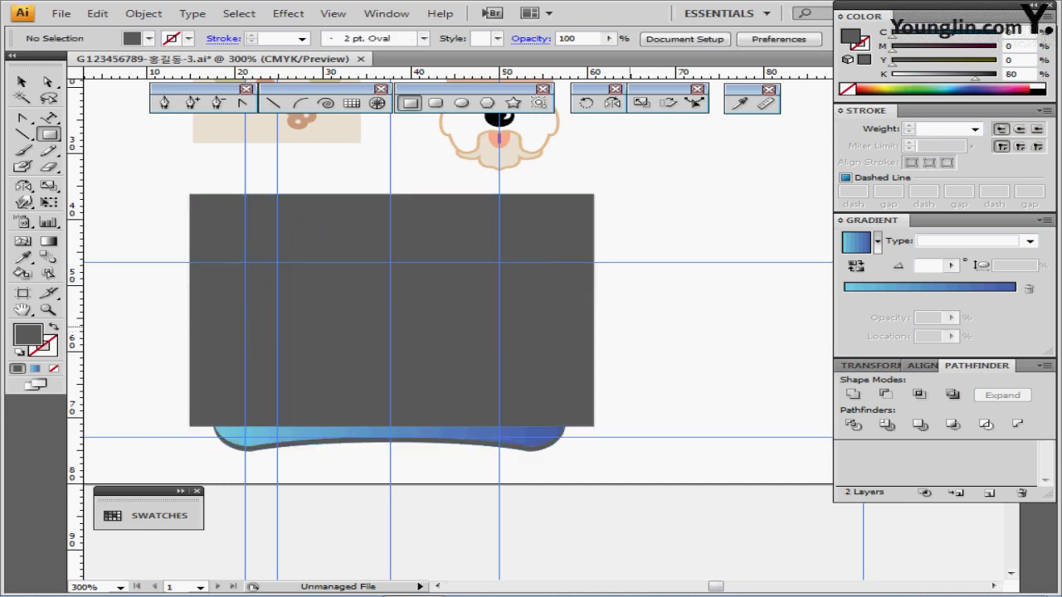
- Try nudging the covering rectangle down, subtracting it from the dark grey cap copy with Minus Front and sending the strip to the back, and undo the subtraction
{"action": "left_click", "coordinate": [579, 320], "text": "ctrl"}
{"action": "key", "text": "Down"}
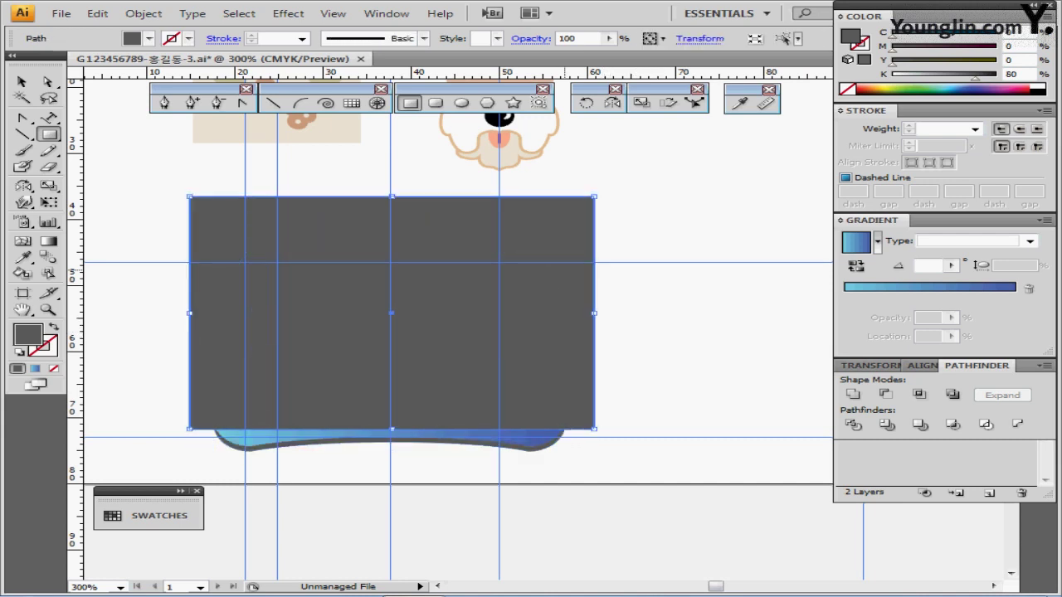
{"action": "left_click", "coordinate": [529, 445], "text": "ctrl+shift"}
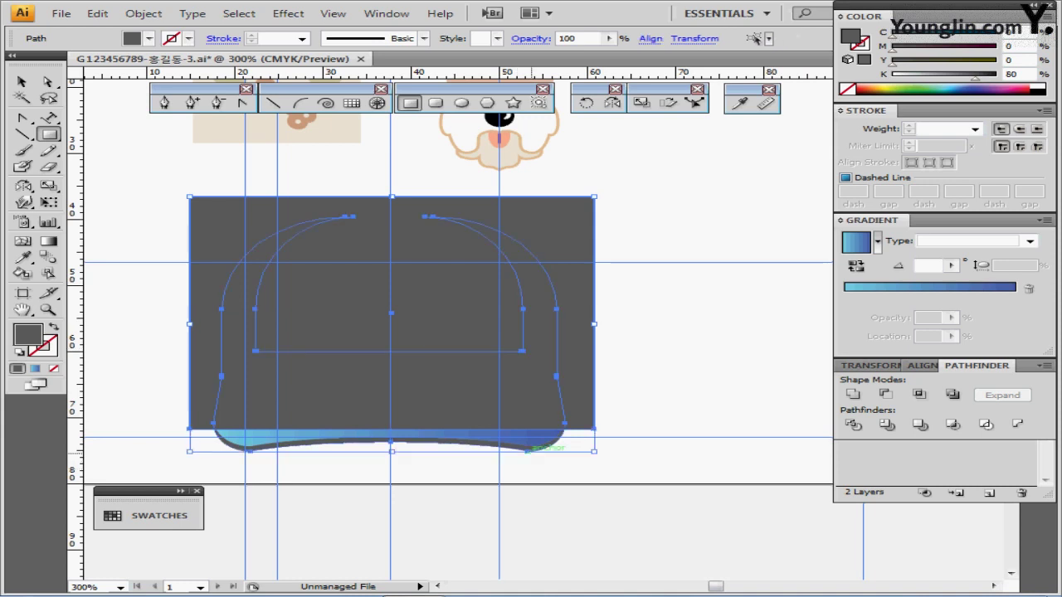
{"action": "left_click", "coordinate": [886, 395]}
{"action": "key", "text": "ctrl+shift+["}
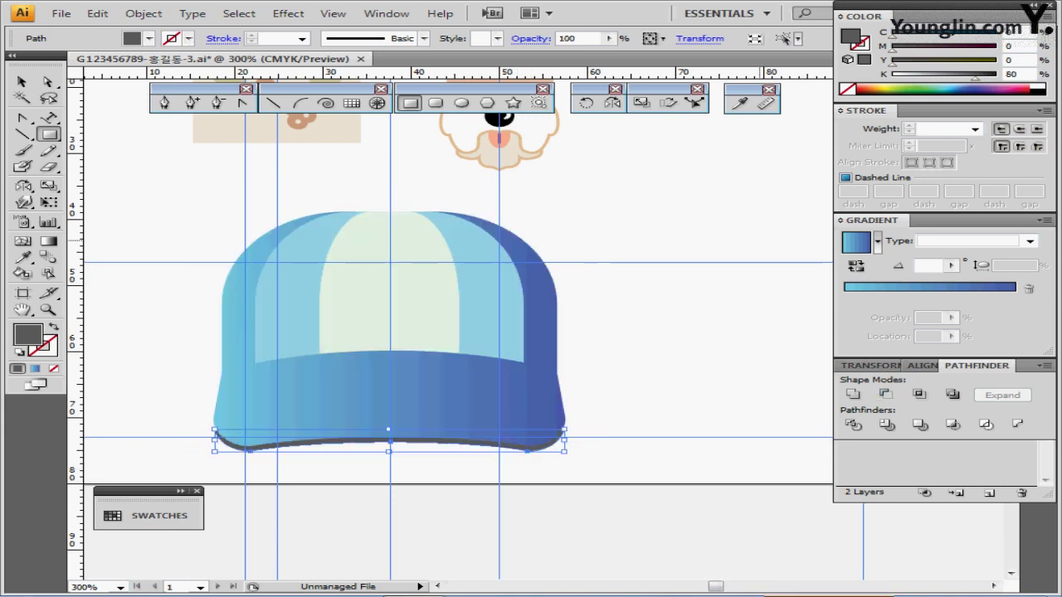
{"action": "left_click", "coordinate": [760, 240], "text": "ctrl"}
{"action": "left_click_drag", "start_coordinate": [719, 241], "coordinate": [719, 264]}
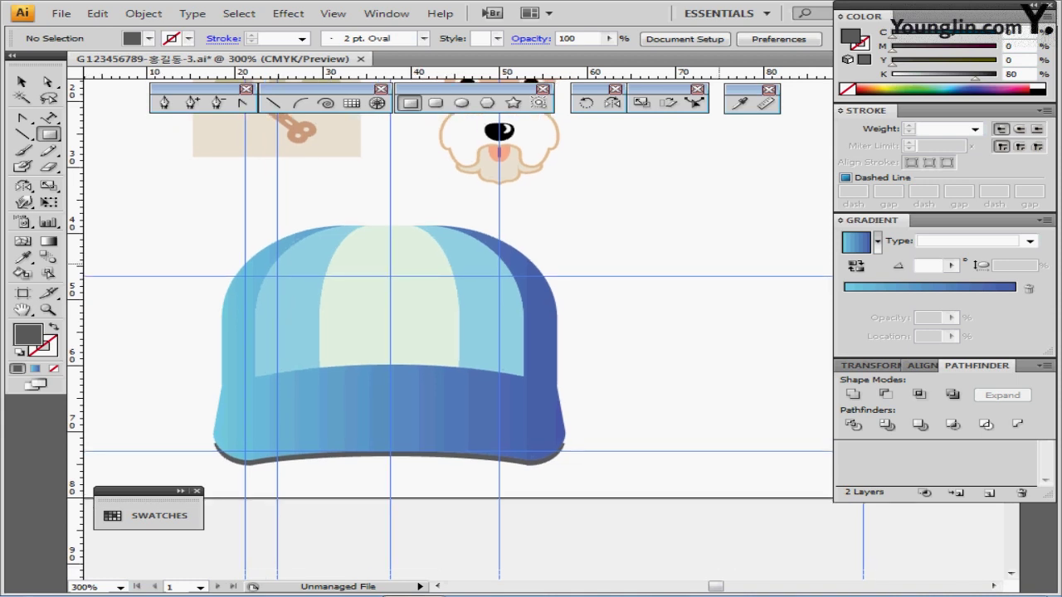
{"action": "key", "text": "ctrl+z"}
{"action": "key", "text": "ctrl+z"}
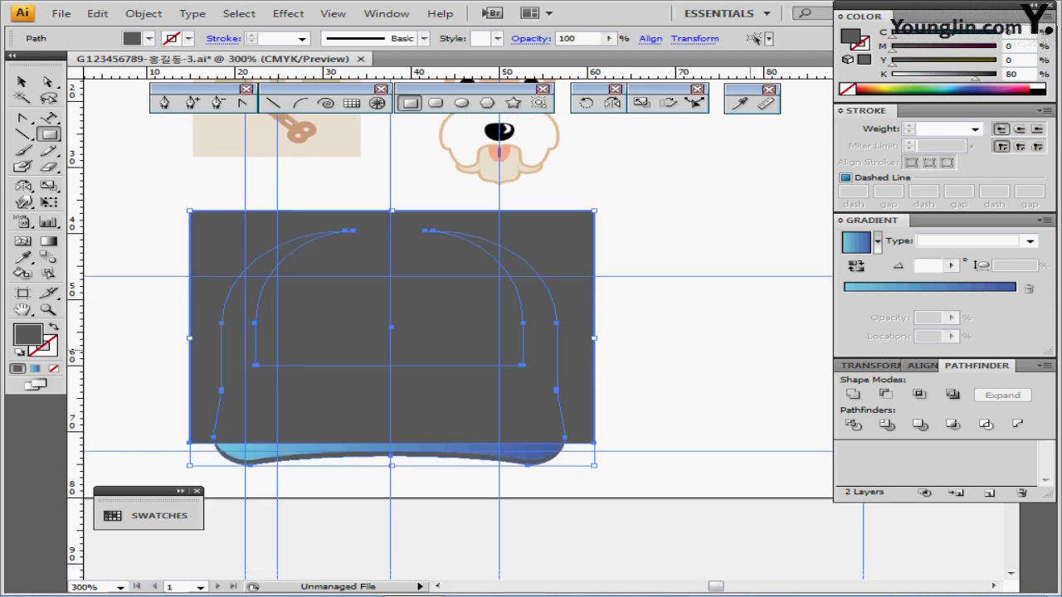
- Select only the covering rectangle and, using outline view, nudge it up until its lower edge meets the brim's widest side points
{"action": "left_click", "coordinate": [748, 345], "text": "ctrl"}
{"action": "left_click", "coordinate": [531, 353], "text": "ctrl"}
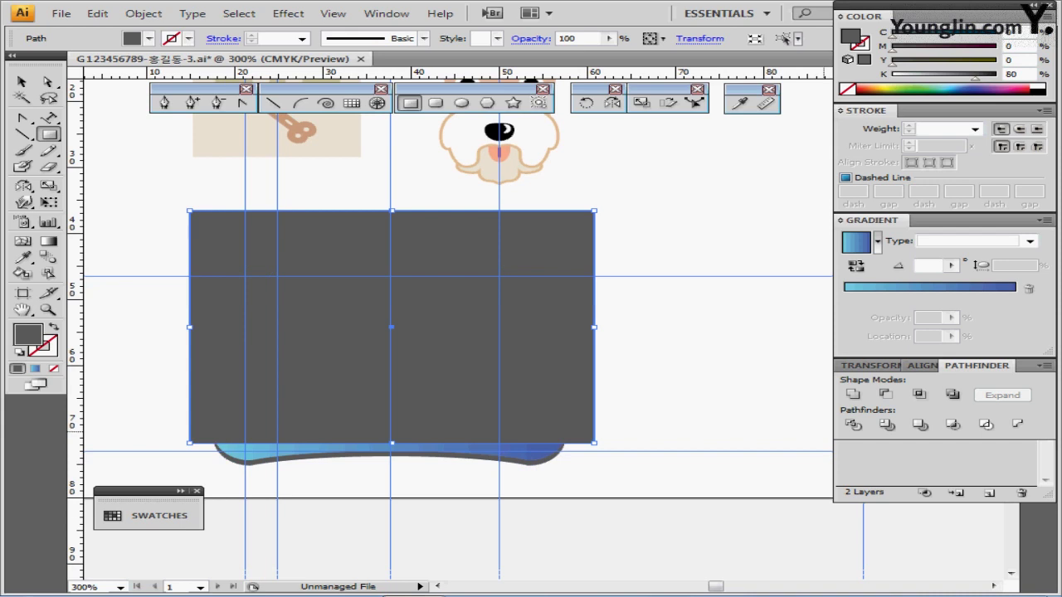
{"action": "key", "text": "ctrl+y"}
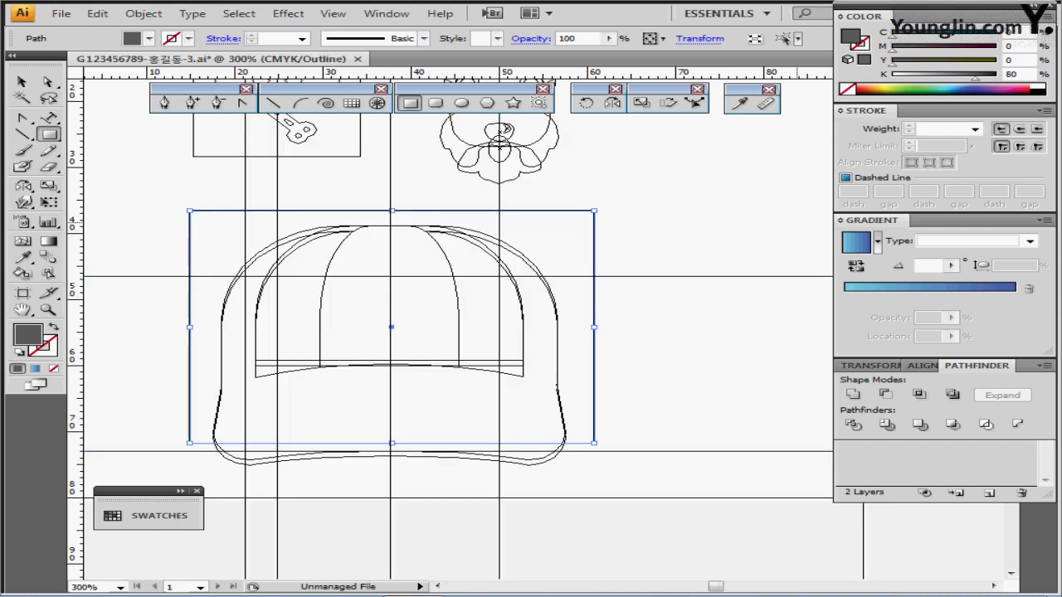
{"action": "key", "text": "Up"}
{"action": "key", "text": "Up"}
{"action": "key", "text": "Up"}
{"action": "key", "text": "Up"}
{"action": "key", "text": "Up"}
{"action": "key", "text": "Up"}
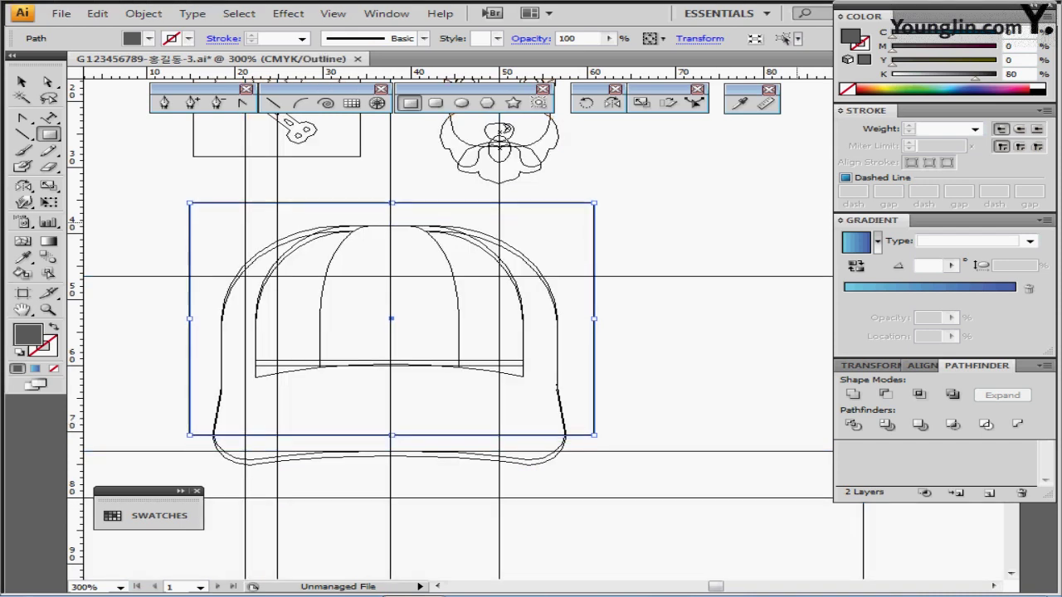
{"action": "key", "text": "ctrl+y"}
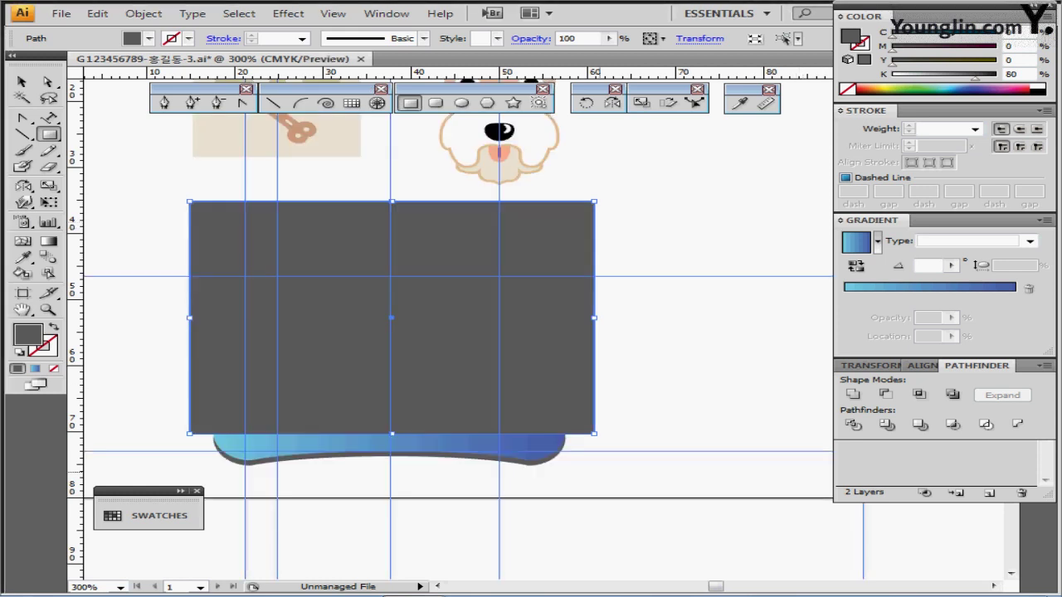
- Subtract the raised rectangle from the dark grey cap copy with Minus Front, send the remaining strip to the back and deselect it
{"action": "left_click", "coordinate": [534, 464], "text": "ctrl+shift"}
{"action": "left_click", "coordinate": [886, 394]}
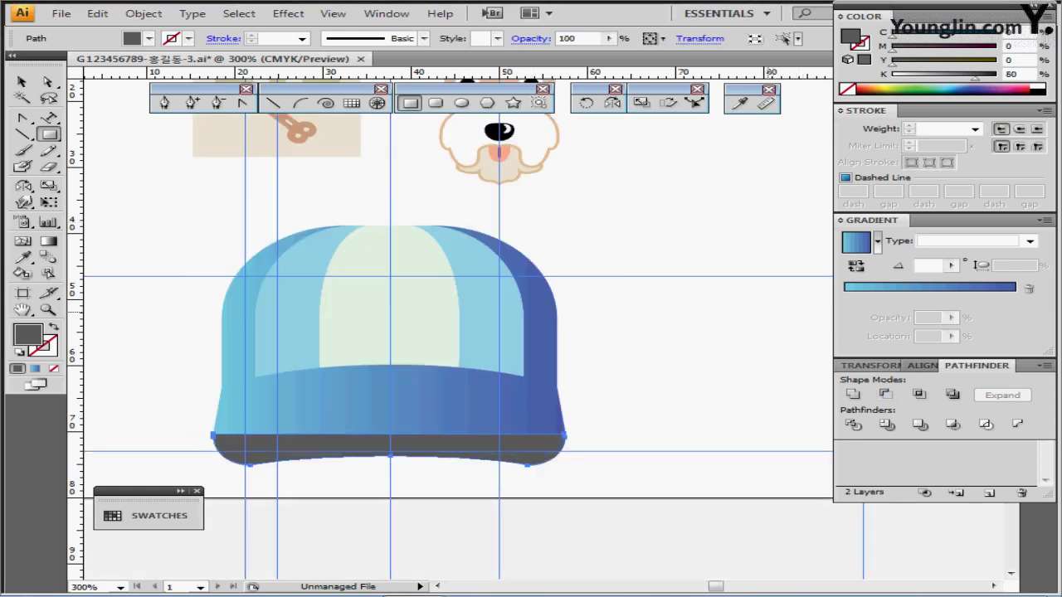
{"action": "key", "text": "ctrl+shift+["}
{"action": "left_click", "coordinate": [687, 289], "text": "ctrl"}
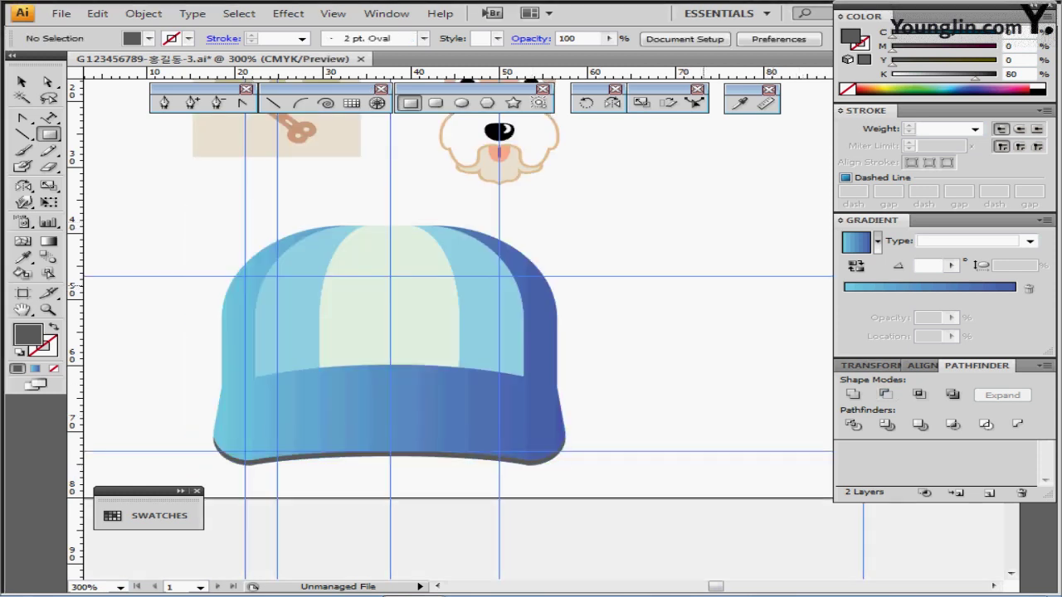
- Create an inner copy of the gradient cap shape with Offset Path at -1 mm and mitered joins
{"action": "left_click_drag", "start_coordinate": [661, 289], "coordinate": [628, 303]}
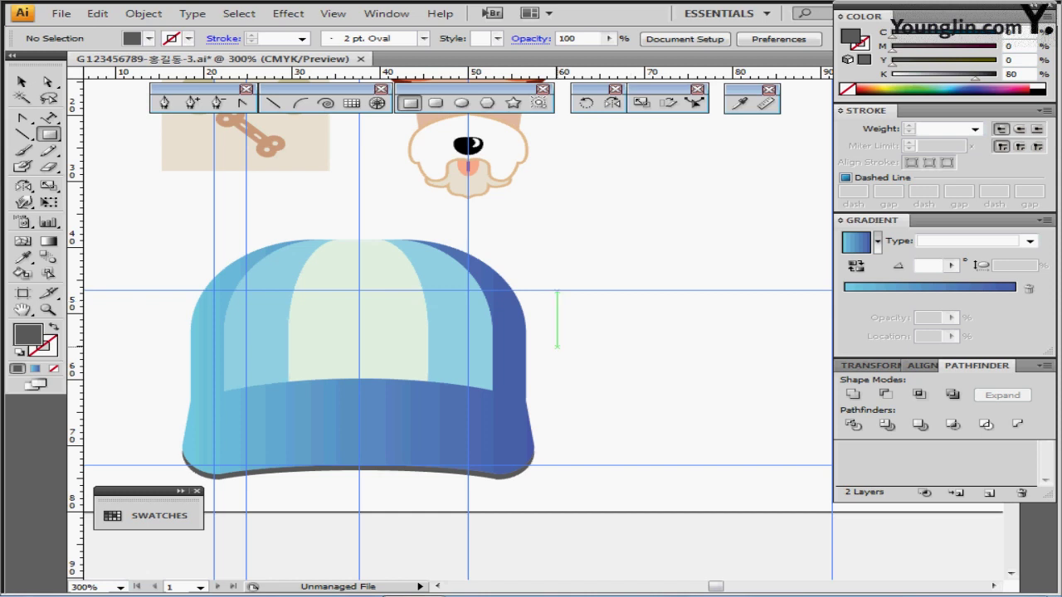
{"action": "left_click", "coordinate": [322, 432], "text": "ctrl"}
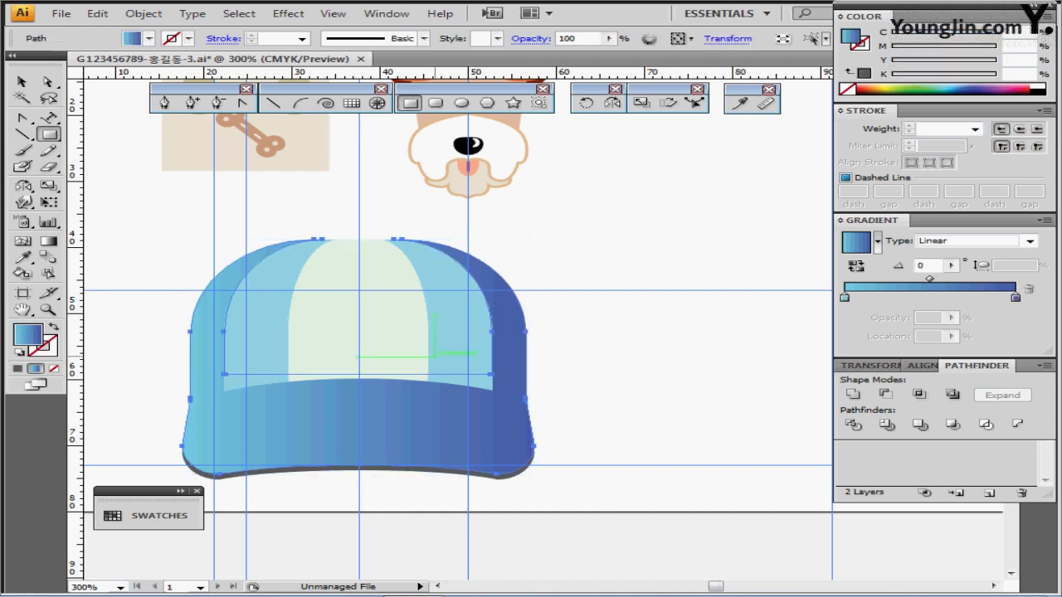
{"action": "left_click_drag", "start_coordinate": [441, 356], "coordinate": [427, 329]}
{"action": "left_click", "coordinate": [143, 13]}
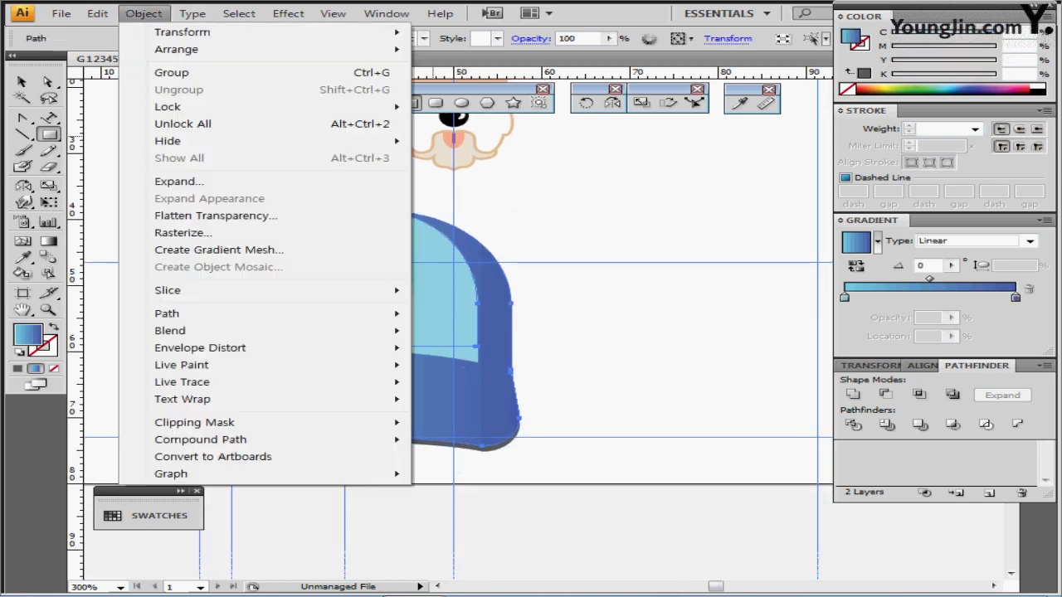
{"action": "mouse_move", "coordinate": [273, 313]}
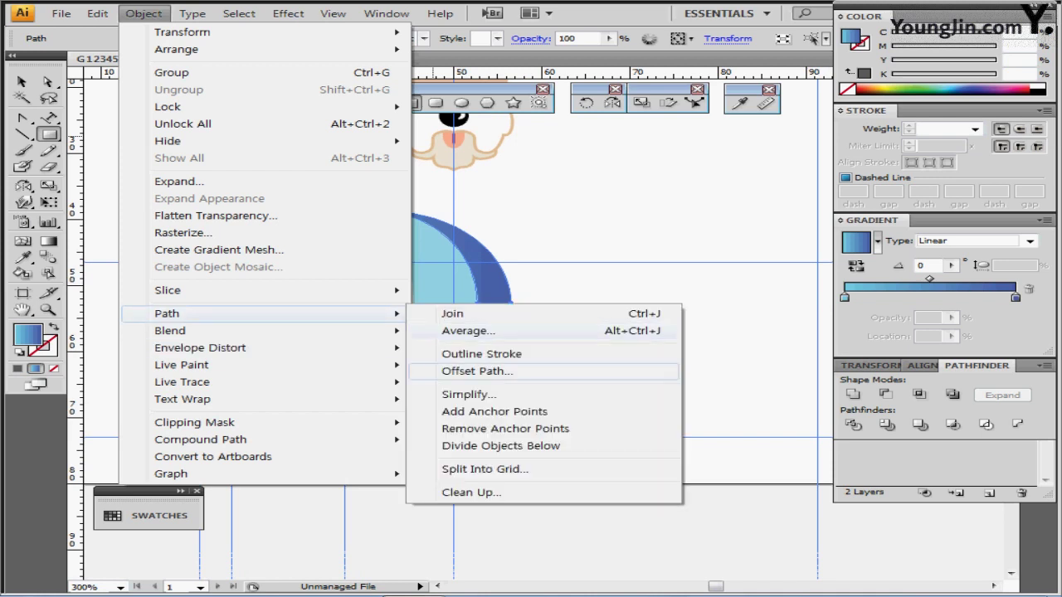
{"action": "left_click", "coordinate": [477, 371]}
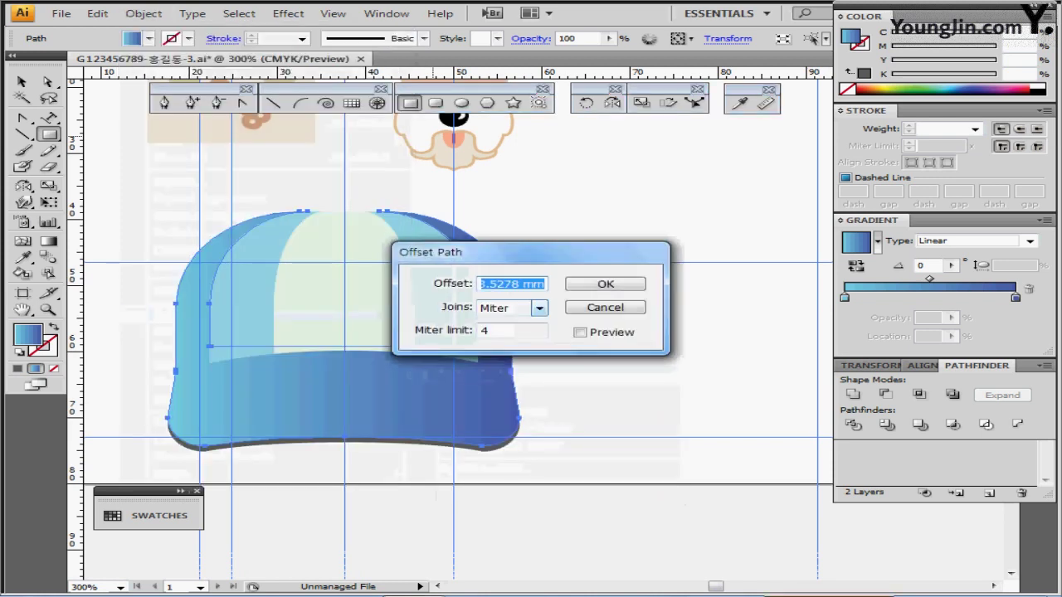
{"action": "key", "text": "BackSpace"}
{"action": "type", "text": "-1"}
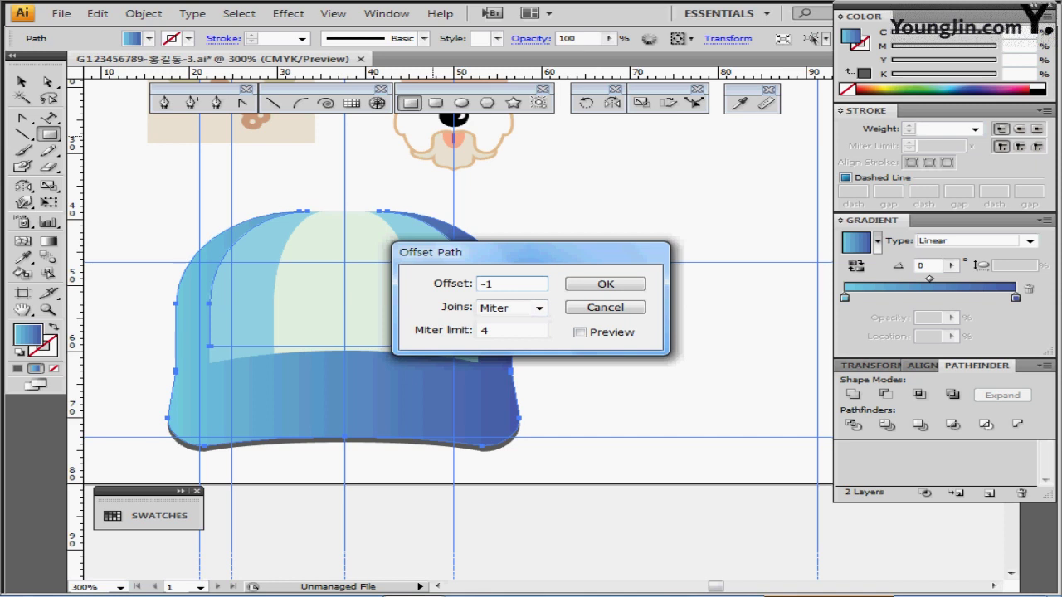
{"action": "key", "text": "Return"}
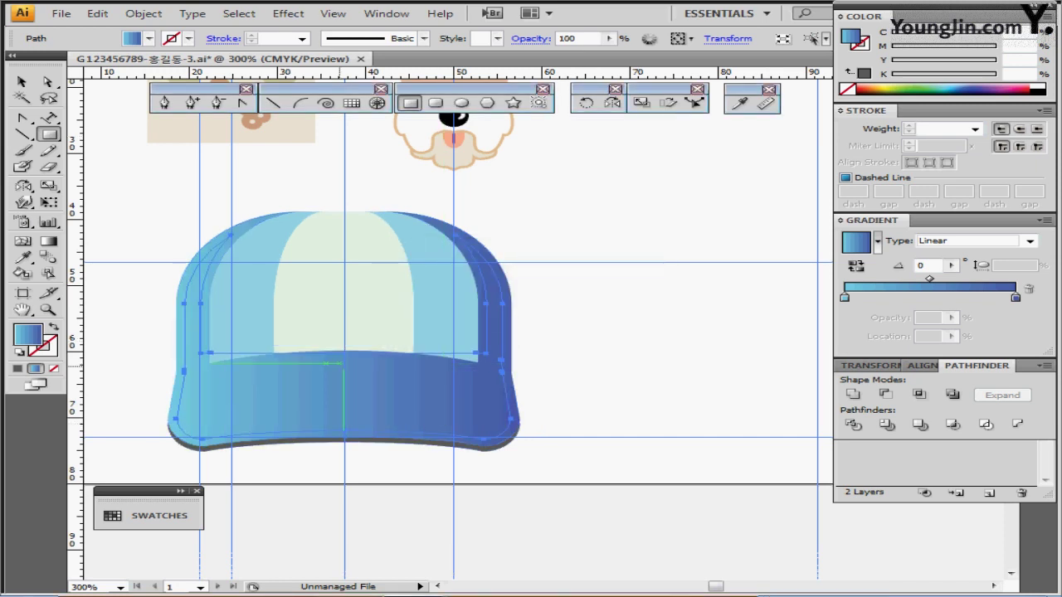
- Isolate the offset path and delete its anchor points above the brim's sides, leaving an open brim path
{"action": "key", "text": "ctrl"}
{"action": "double_click", "coordinate": [275, 381], "text": "ctrl"}
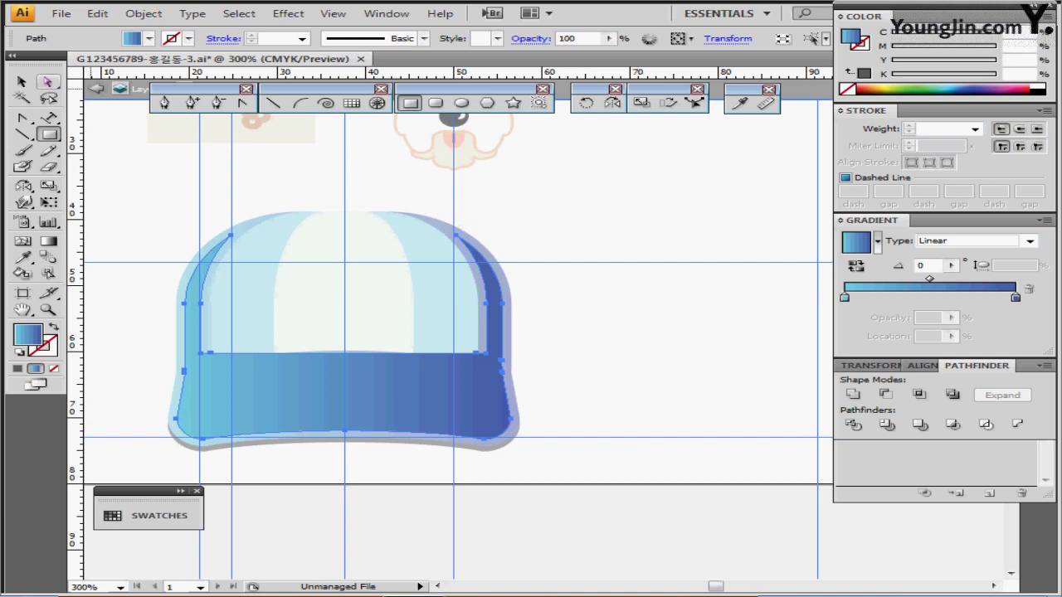
{"action": "left_click", "coordinate": [47, 83]}
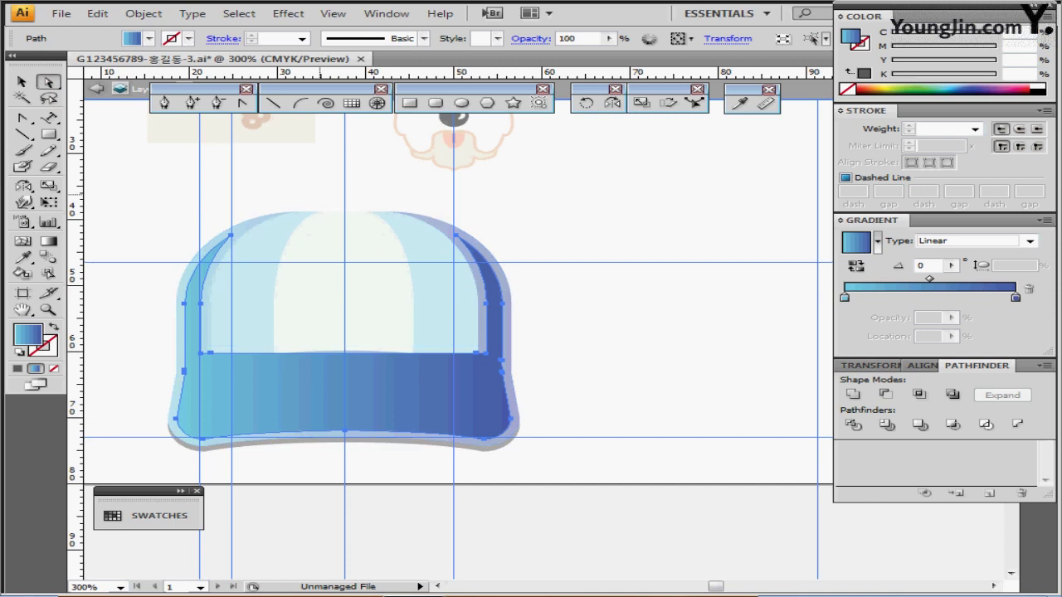
{"action": "mouse_move", "coordinate": [125, 195]}
{"action": "left_mouse_down"}
{"action": "mouse_move", "coordinate": [548, 328]}
{"action": "mouse_move", "coordinate": [569, 363]}
{"action": "left_mouse_up"}
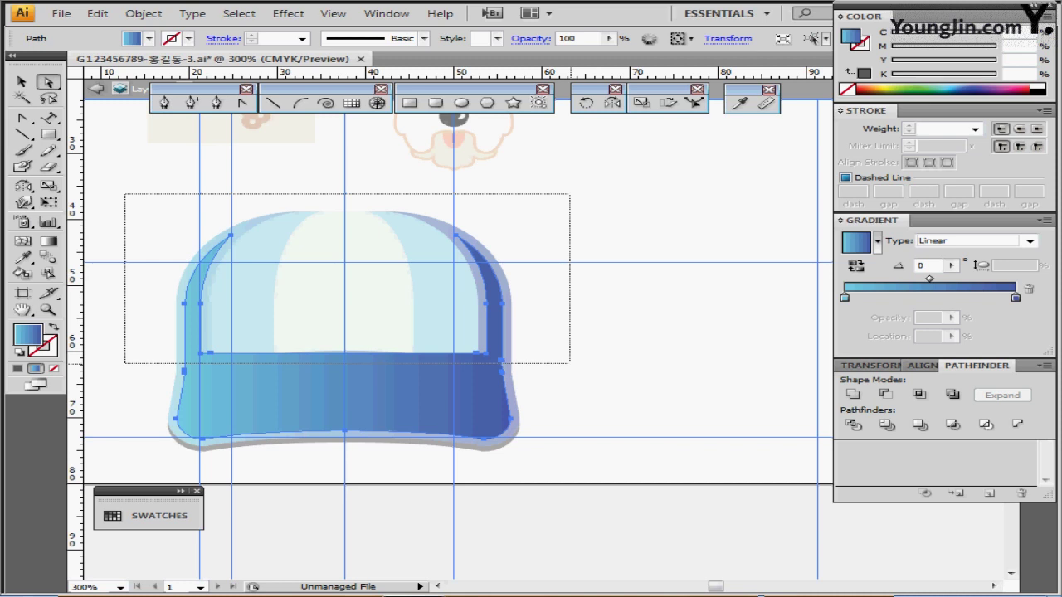
{"action": "left_click_drag", "start_coordinate": [569, 362], "coordinate": [569, 362]}
{"action": "key", "text": "Delete"}
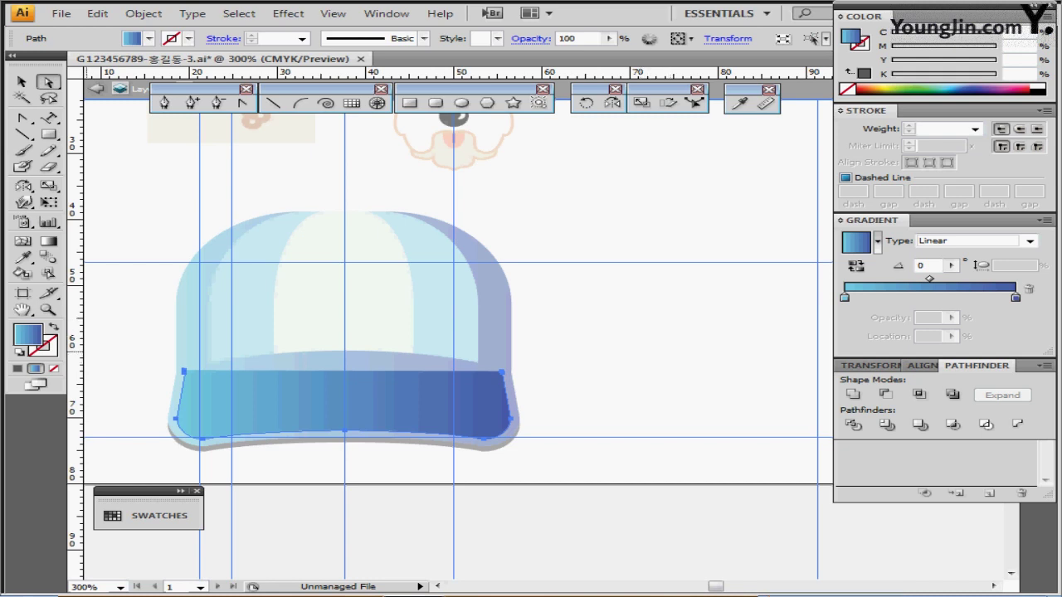
- Give the open brim path the no-fill, white 1 pt dashed stroke sampled from the last swatch beside the artboard, and deselect it
{"action": "left_click_drag", "start_coordinate": [91, 352], "coordinate": [231, 345]}
{"action": "key", "text": "i"}
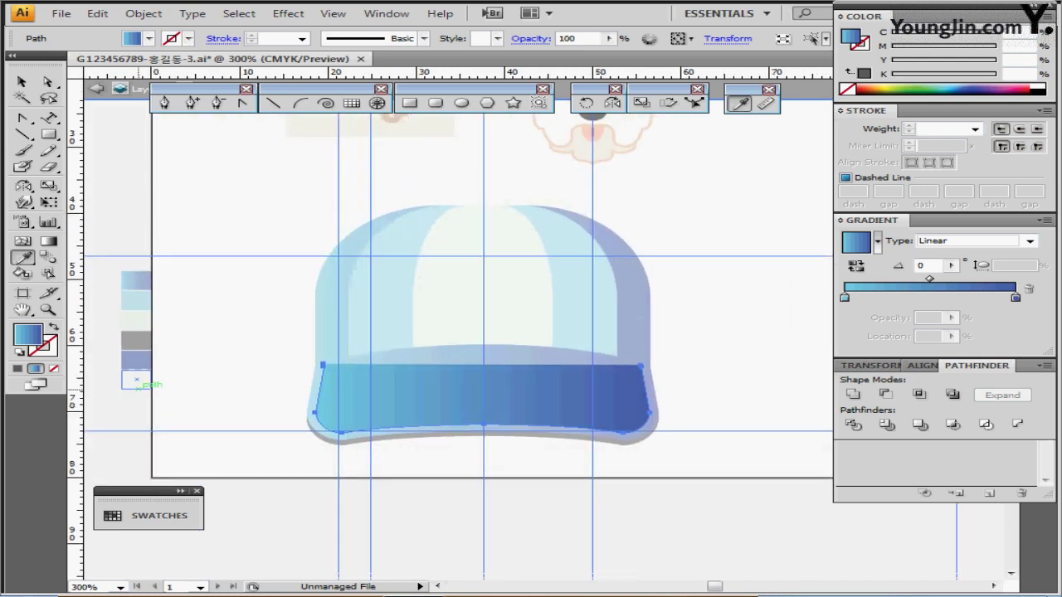
{"action": "left_click", "coordinate": [137, 380]}
{"action": "left_click_drag", "start_coordinate": [350, 330], "coordinate": [249, 333]}
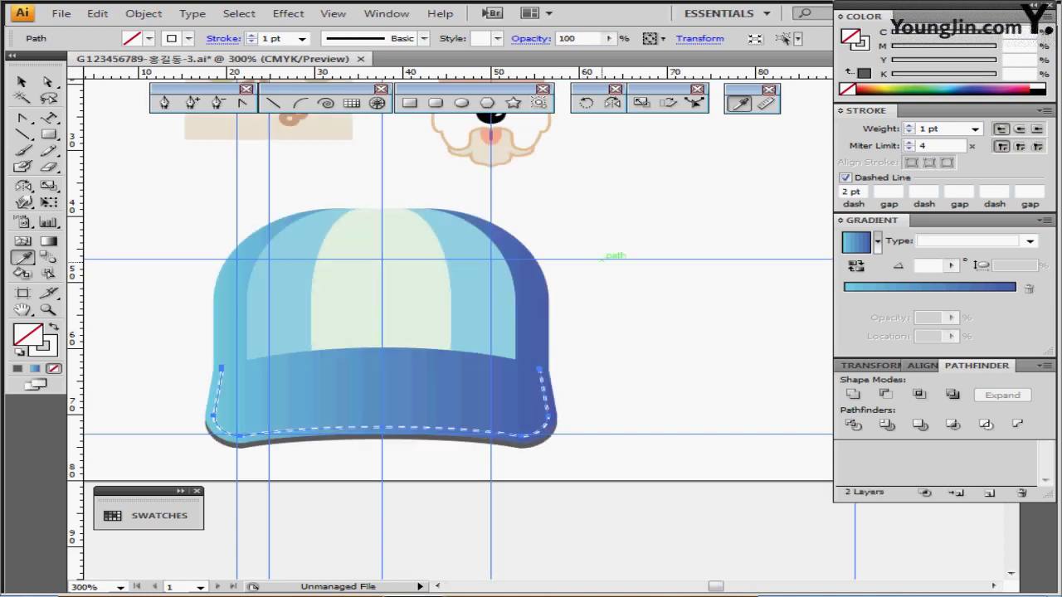
{"action": "key", "text": "ctrl+shift+a"}
- Draw a dark blue ellipse about 3.8 × 2.3 mm centred on the cap's top, using the swatch beside the artboard, and nudge it slightly up
{"action": "key", "text": "ctrl+minus"}
{"action": "left_click_drag", "start_coordinate": [582, 304], "coordinate": [507, 340]}
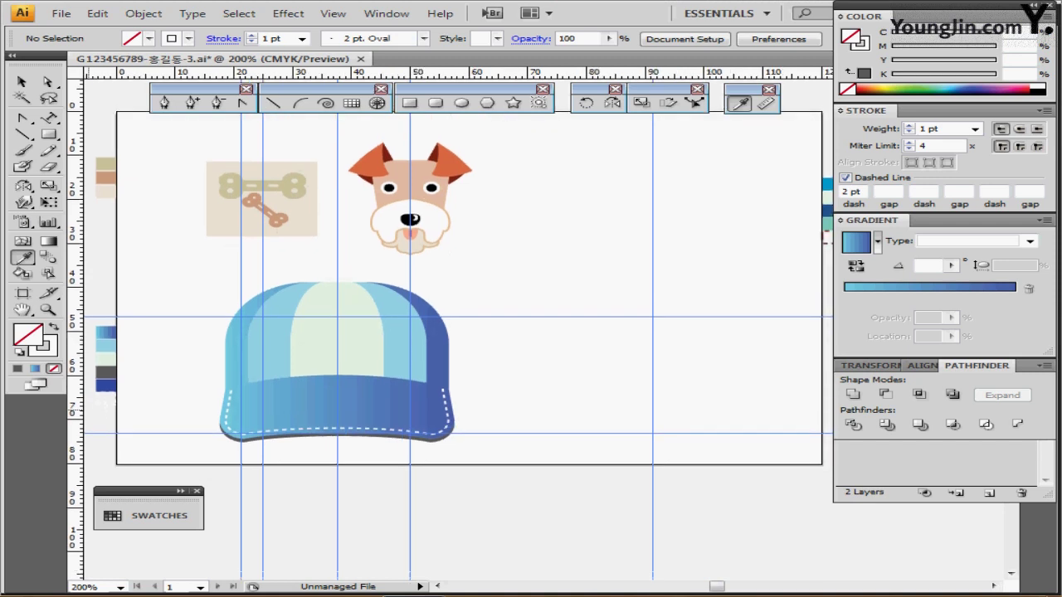
{"action": "left_click", "coordinate": [105, 383]}
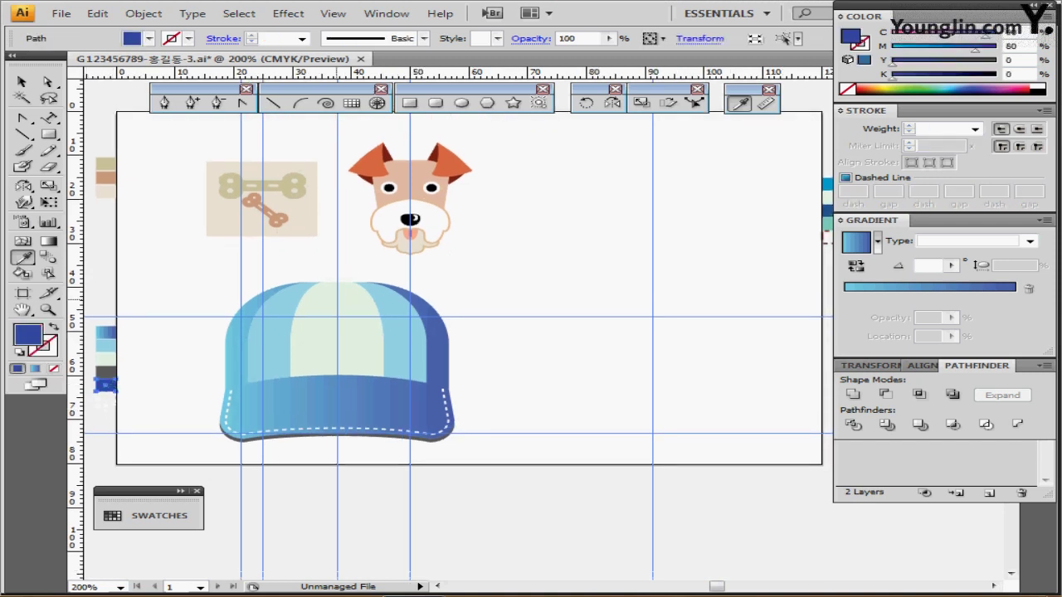
{"action": "key", "text": "ctrl+plus"}
{"action": "left_click_drag", "start_coordinate": [495, 310], "coordinate": [372, 286]}
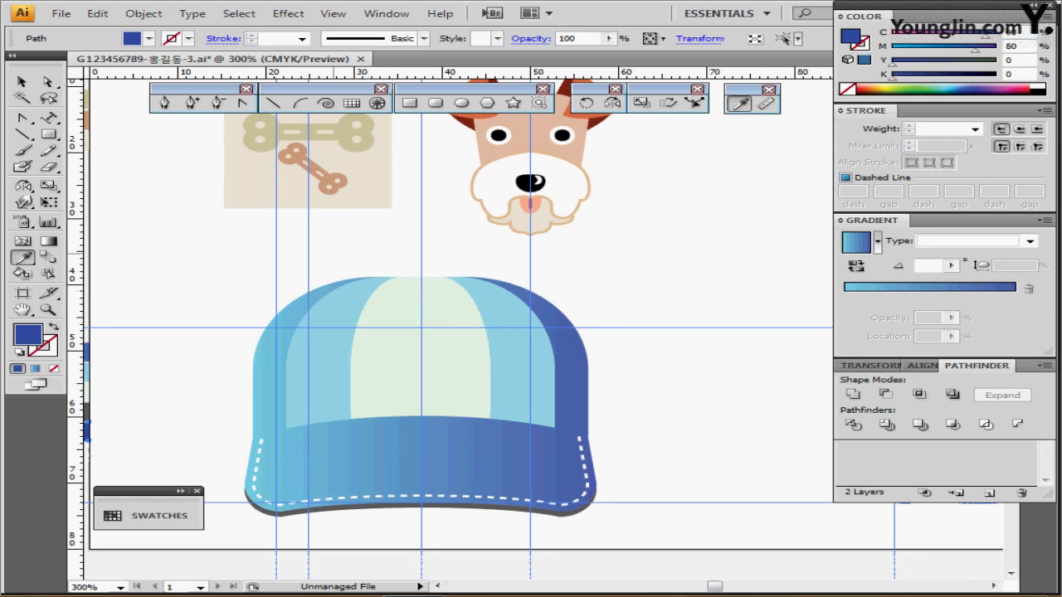
{"action": "left_click", "coordinate": [461, 102]}
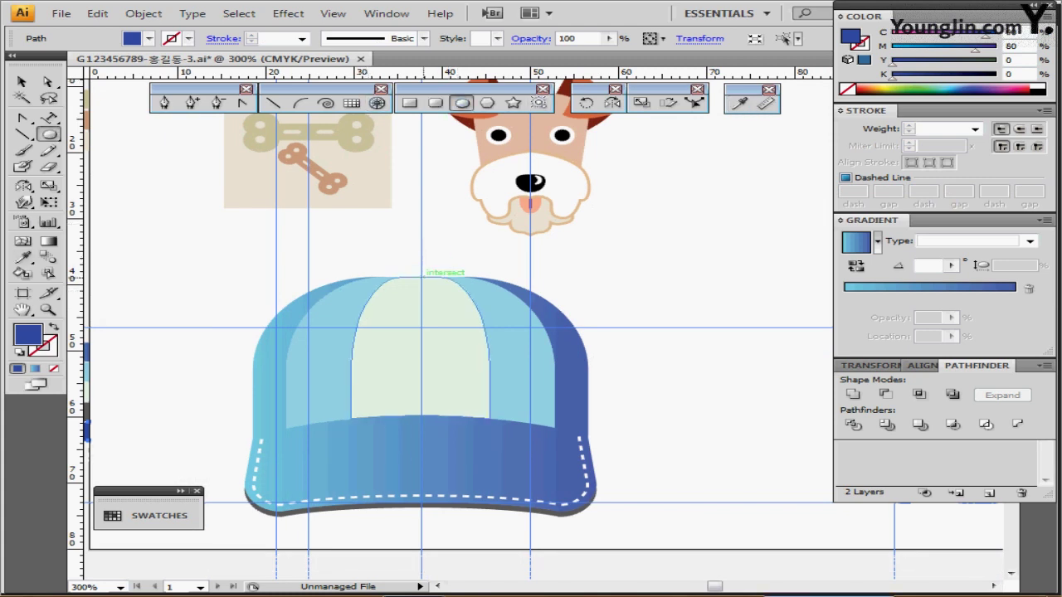
{"action": "left_click_drag", "start_coordinate": [420, 277], "coordinate": [438, 283]}
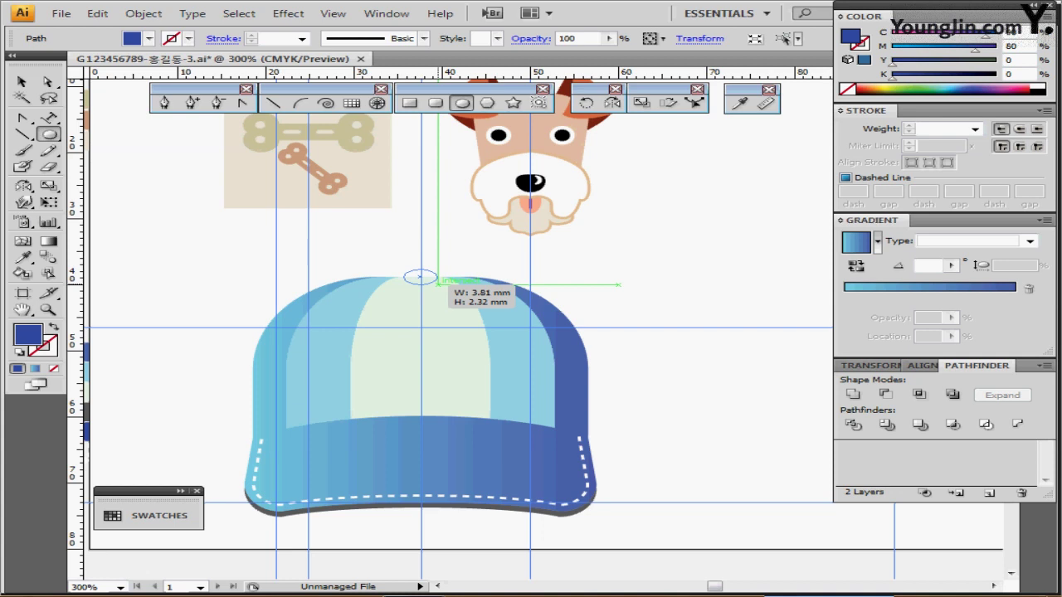
{"action": "left_click_drag", "start_coordinate": [438, 284], "coordinate": [438, 284]}
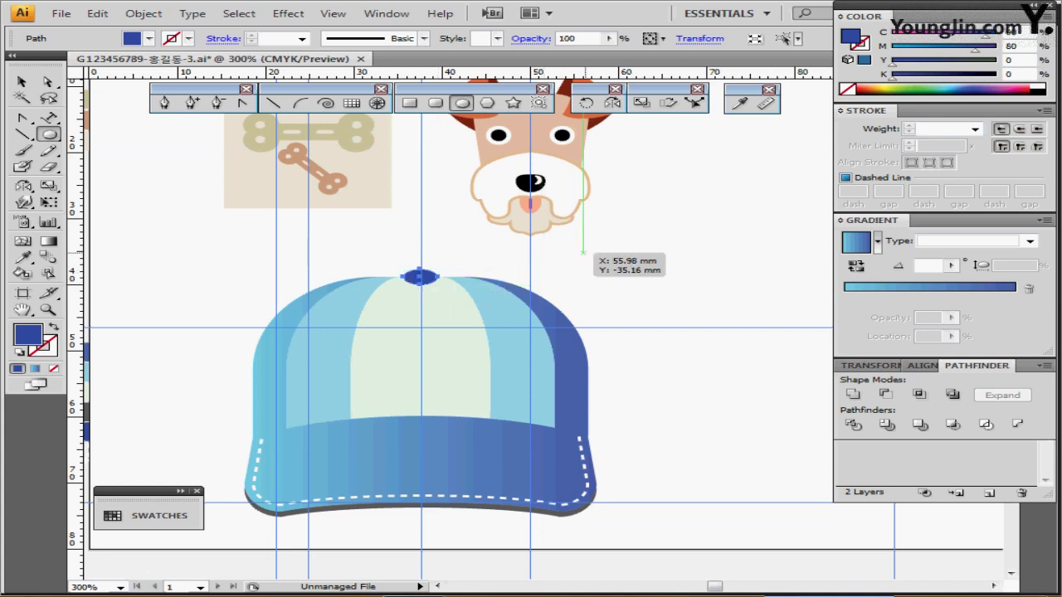
{"action": "key", "text": "Up"}
{"action": "key", "text": "Up"}
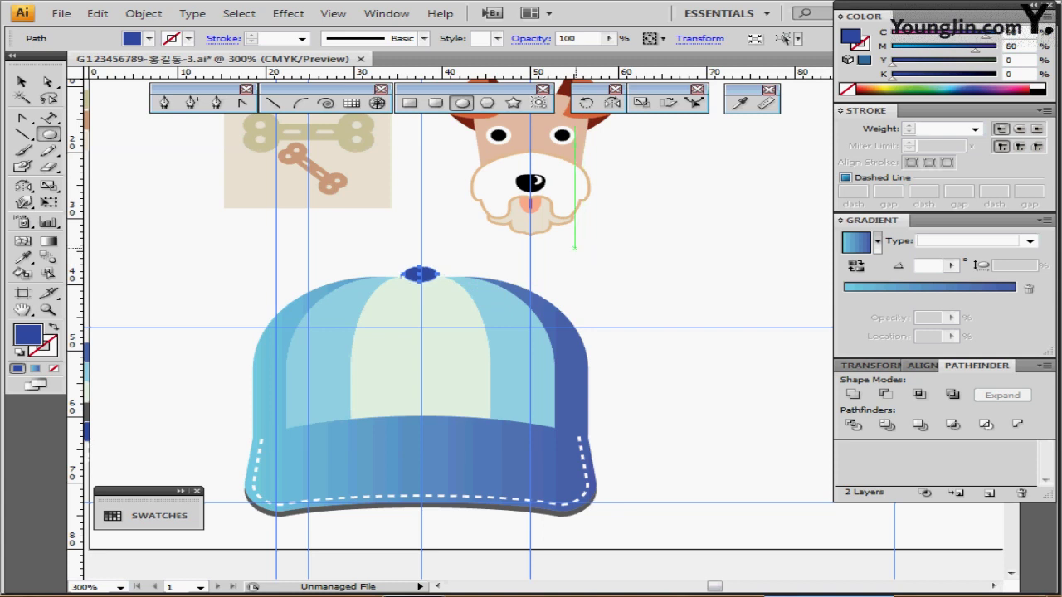
- Fine-tune the position of the dark blue button ellipse on the cap's top centre and deselect it
{"action": "left_click", "coordinate": [22, 81]}
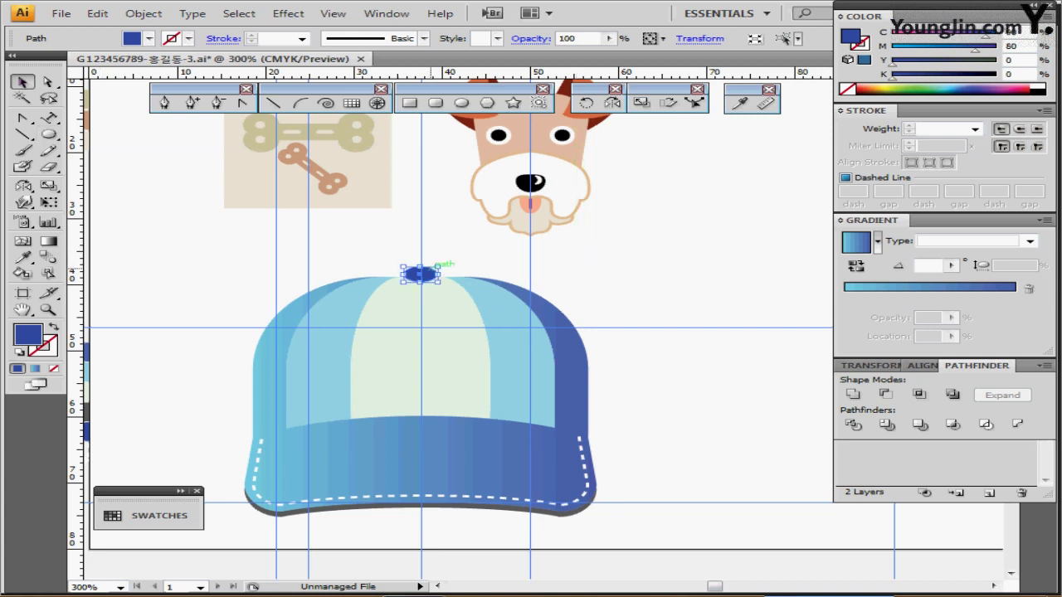
{"action": "left_click_drag", "start_coordinate": [420, 275], "coordinate": [419, 274]}
{"action": "left_click", "coordinate": [584, 262]}
{"action": "scroll", "coordinate": [501, 283], "scroll_direction": "up", "scroll_amount": 1}
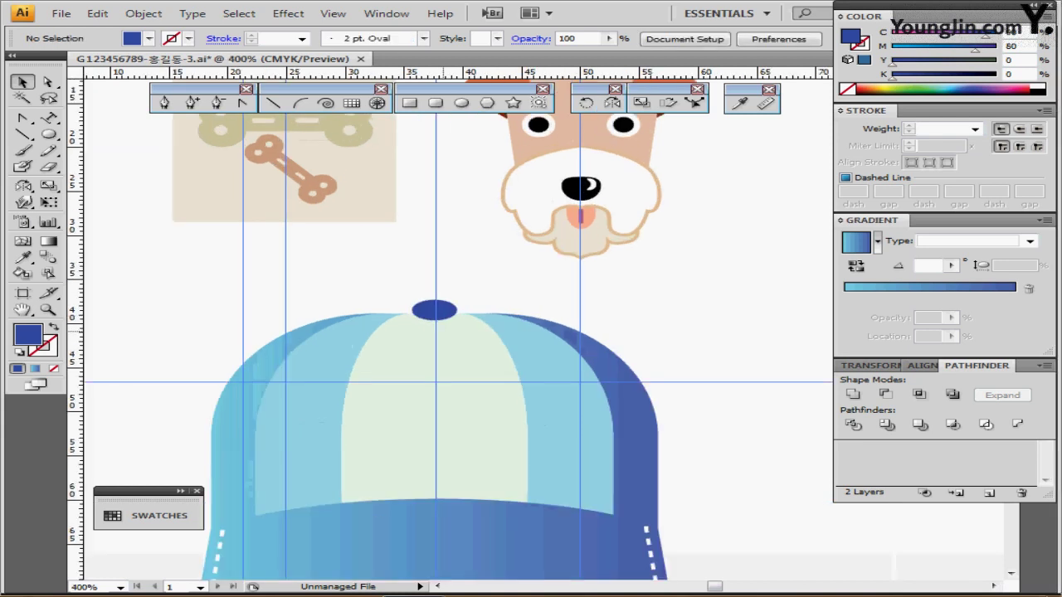
{"action": "left_click", "coordinate": [444, 331], "text": "ctrl"}
{"action": "left_click", "coordinate": [531, 300]}
{"action": "left_click_drag", "start_coordinate": [529, 287], "coordinate": [529, 290]}
{"action": "key", "text": "ctrl+shift+a"}
{"action": "key", "text": "ctrl+minus"}
{"action": "key", "text": "ctrl+minus"}
{"action": "left_click_drag", "start_coordinate": [624, 326], "coordinate": [495, 314]}
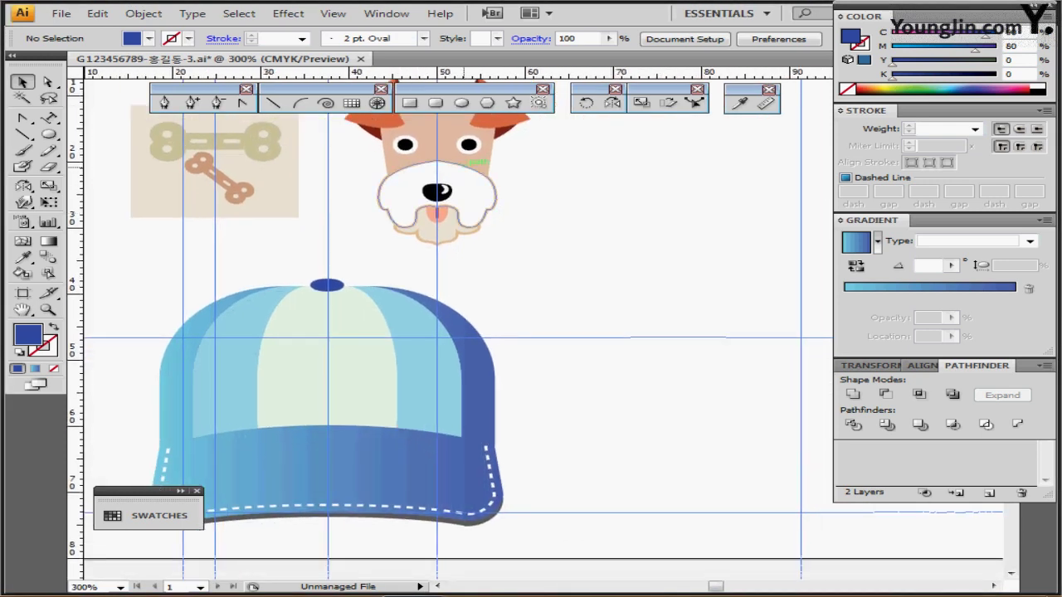
- Unlock all objects and group every part of the dog head, including the beard, into one group
{"action": "left_click", "coordinate": [437, 191]}
{"action": "left_click_drag", "start_coordinate": [437, 191], "coordinate": [428, 226]}
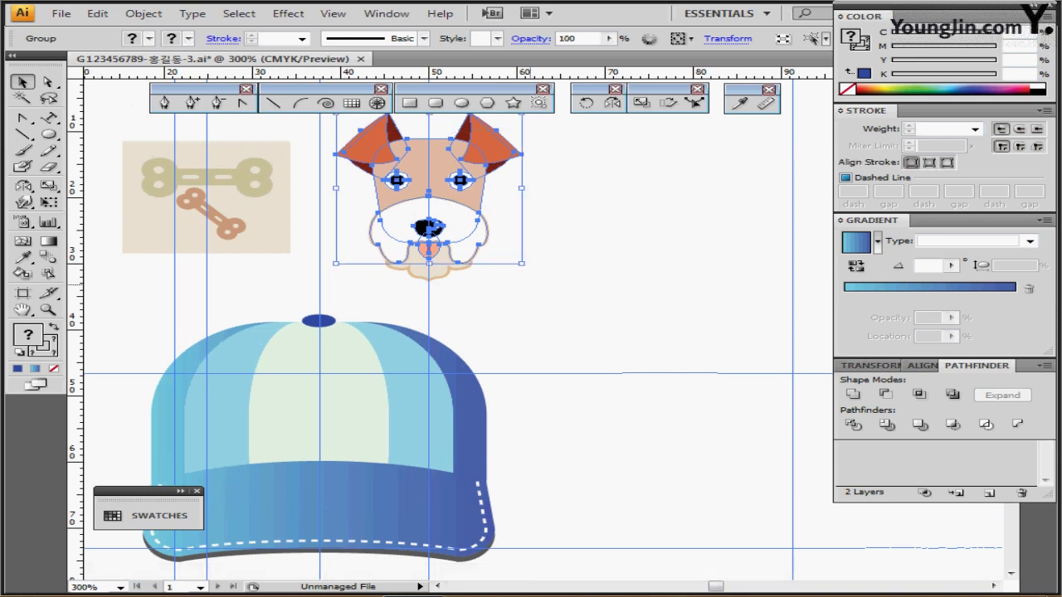
{"action": "left_click", "coordinate": [144, 13]}
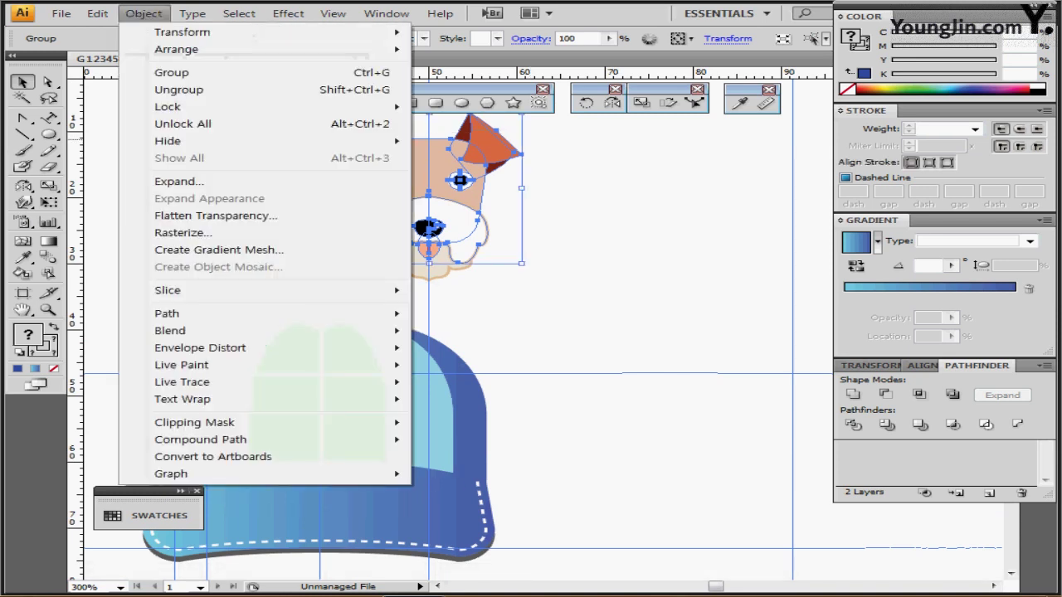
{"action": "left_click", "coordinate": [182, 124]}
{"action": "left_click", "coordinate": [499, 247]}
{"action": "left_click_drag", "start_coordinate": [541, 123], "coordinate": [309, 278]}
{"action": "key", "text": "ctrl+g"}
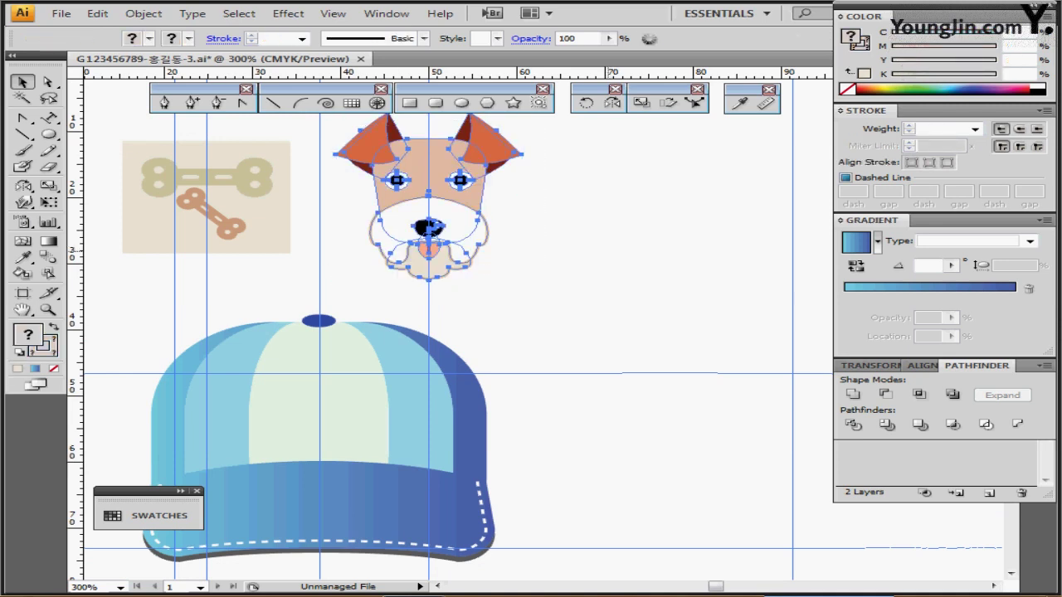
- Copy the dog head group onto the cap and scale the copy uniformly to 60%, with Scale Strokes & Effects enabled
{"action": "left_click_drag", "start_coordinate": [429, 197], "coordinate": [455, 304]}
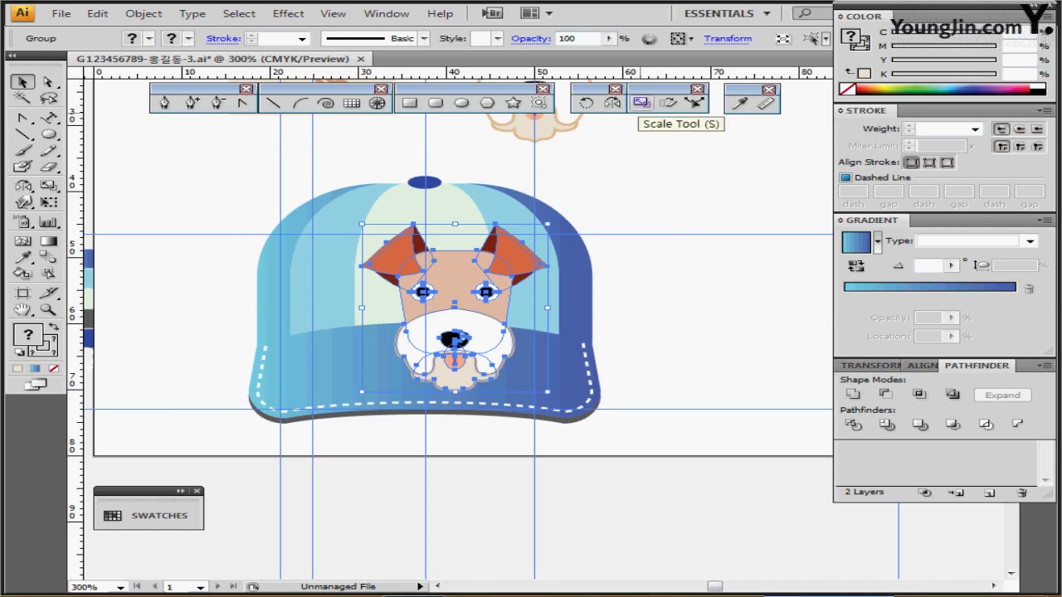
{"action": "double_click", "coordinate": [641, 102]}
{"action": "left_click_drag", "start_coordinate": [531, 196], "coordinate": [755, 136]}
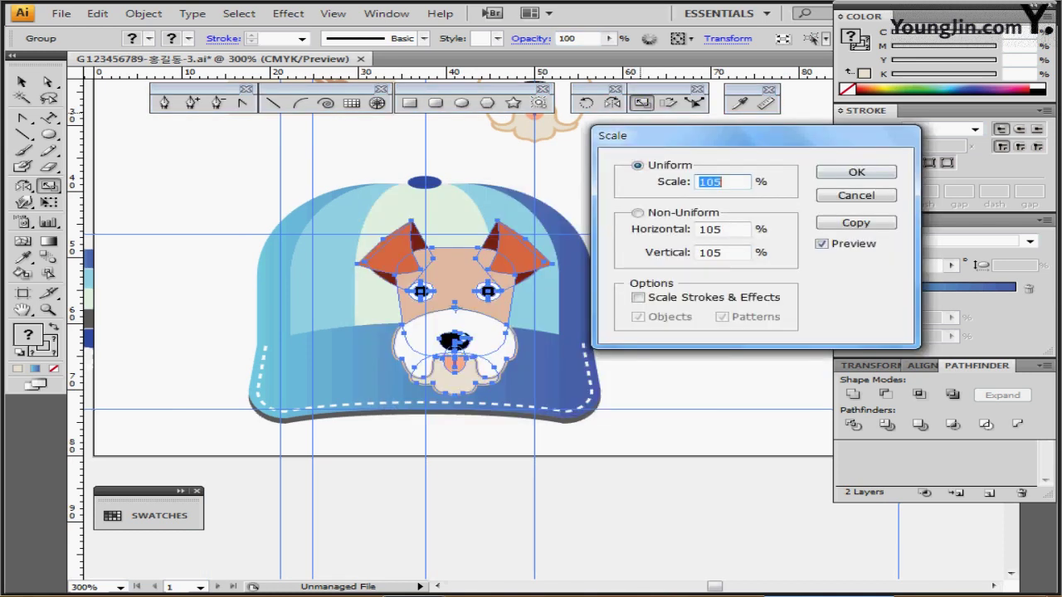
{"action": "type", "text": "60"}
{"action": "key", "text": "Tab"}
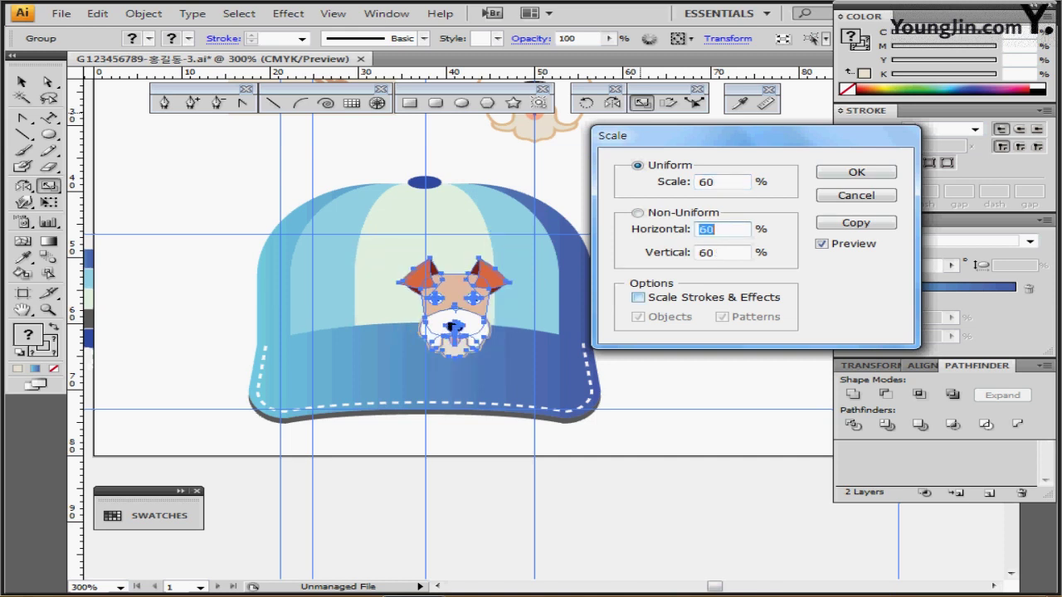
{"action": "left_click", "coordinate": [637, 297]}
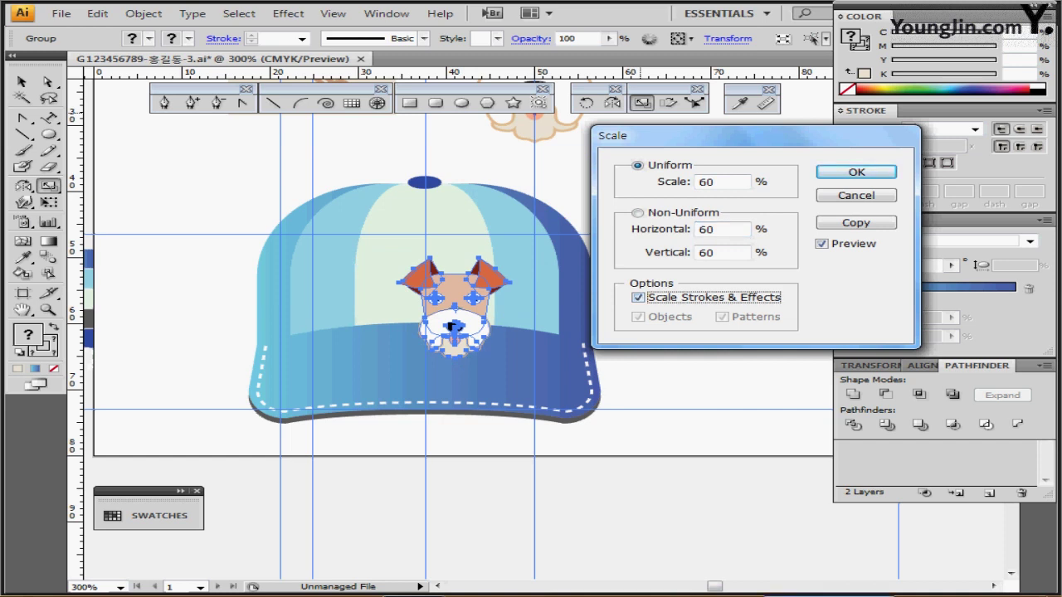
{"action": "key", "text": "Return"}
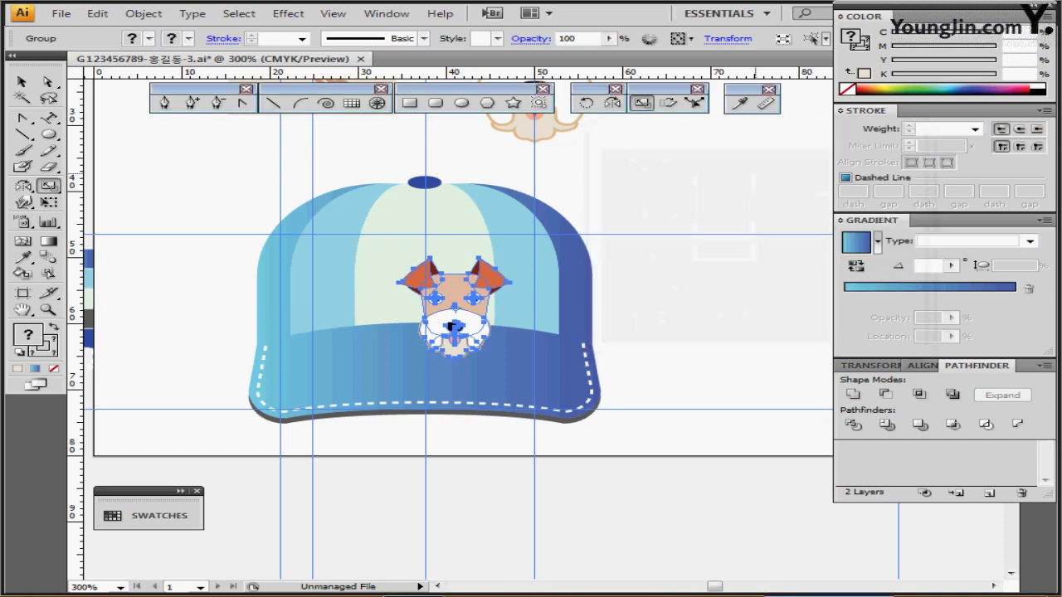
- Move the scaled dog head to the centre of the cap's pale front panel, hide the bounding box and deselect it
{"action": "left_click_drag", "start_coordinate": [452, 326], "coordinate": [421, 282]}
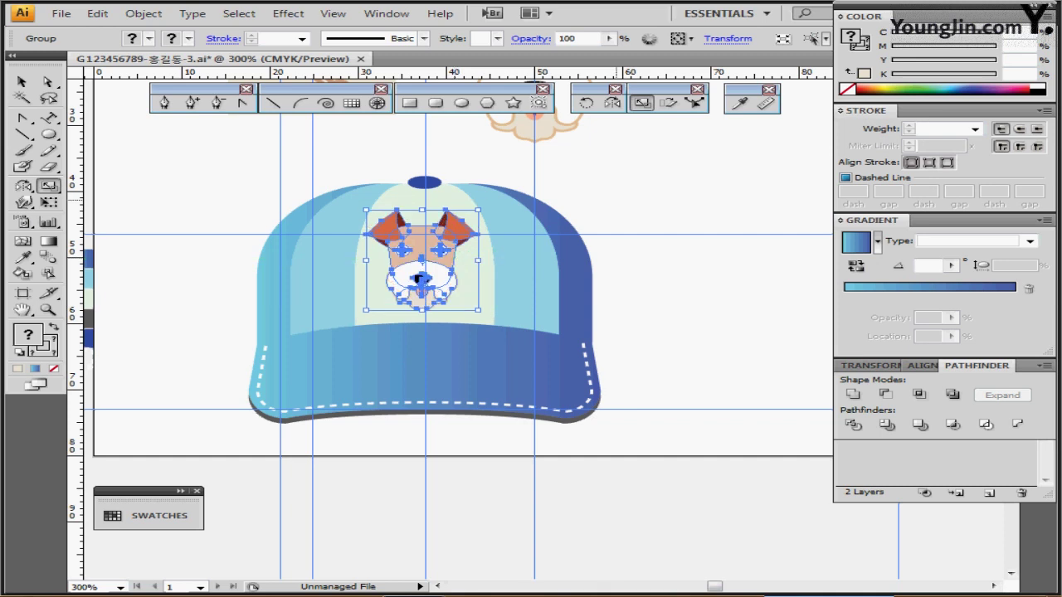
{"action": "key", "text": "ctrl+shift+b"}
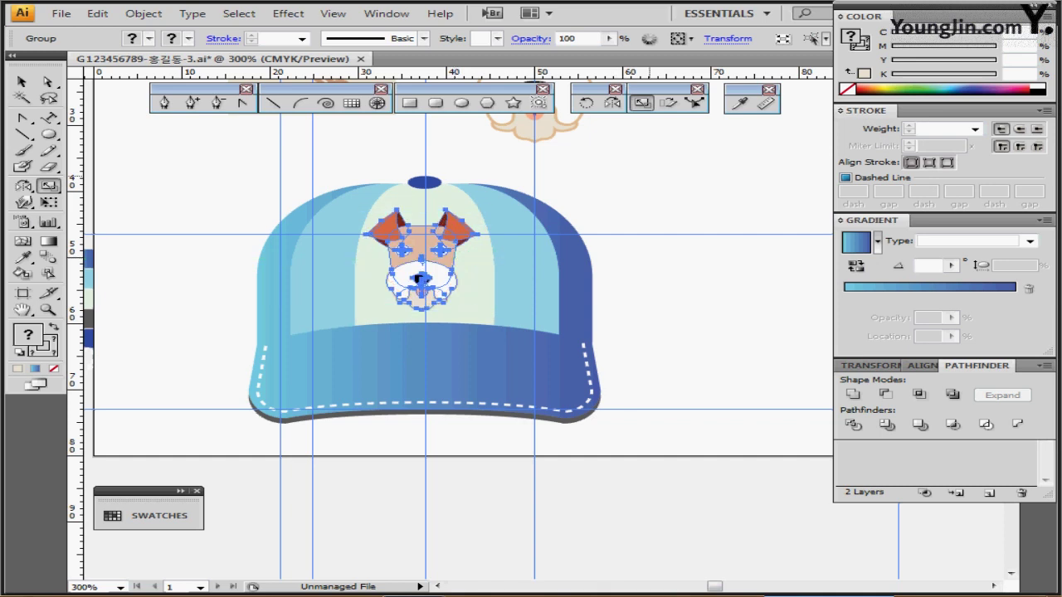
{"action": "left_click", "coordinate": [438, 517]}
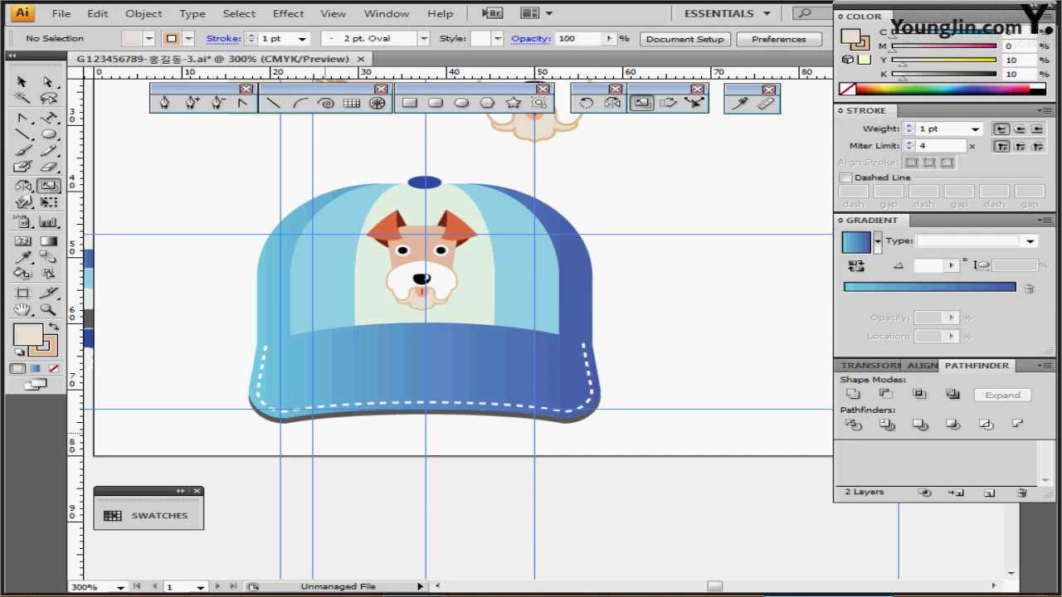
- Move the white "My Puppy" text from beside the artboard onto the right part of the cap's brim
{"action": "left_click_drag", "start_coordinate": [325, 414], "coordinate": [542, 502]}
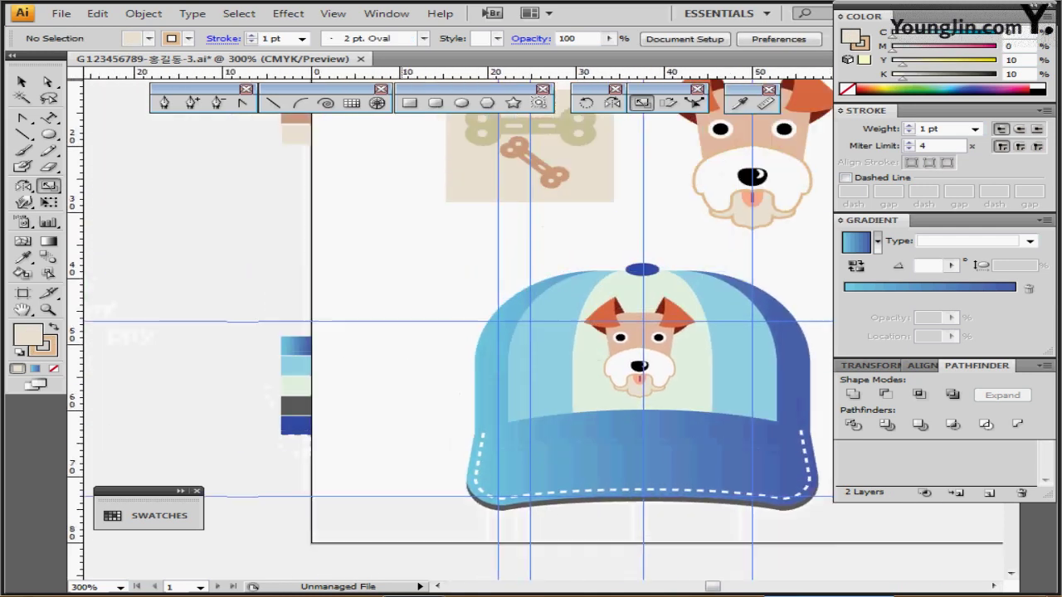
{"action": "scroll", "coordinate": [457, 324], "scroll_direction": "left", "scroll_amount": 2}
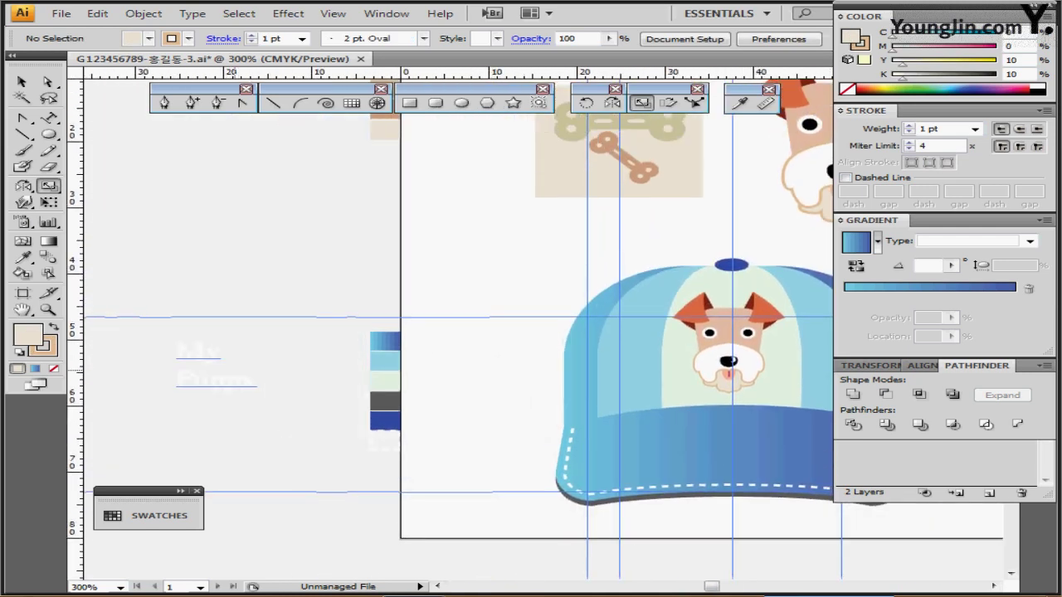
{"action": "left_click_drag", "start_coordinate": [207, 365], "coordinate": [715, 432]}
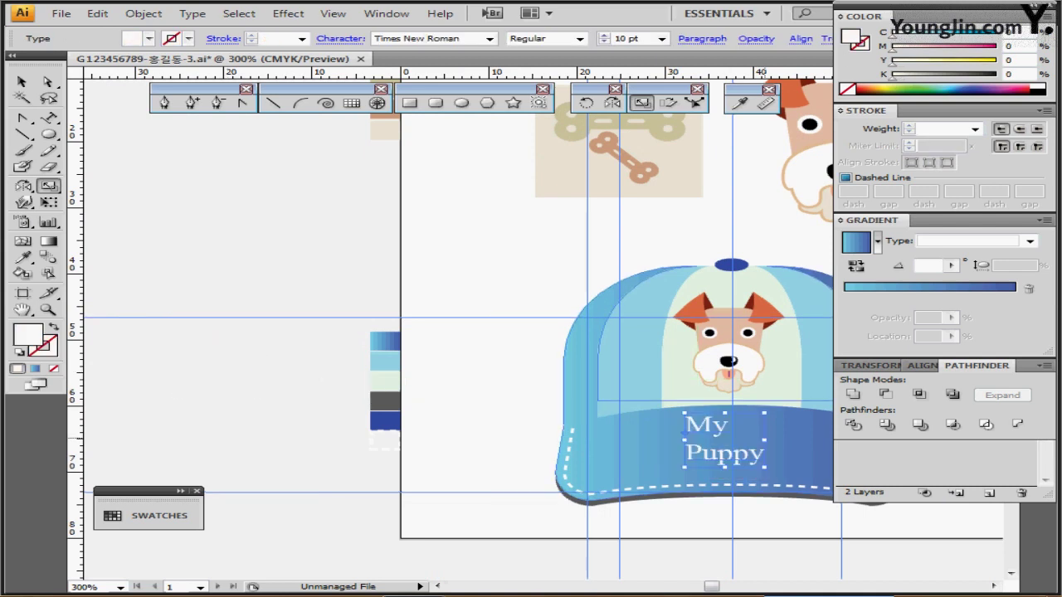
{"action": "left_click_drag", "start_coordinate": [625, 388], "coordinate": [339, 315]}
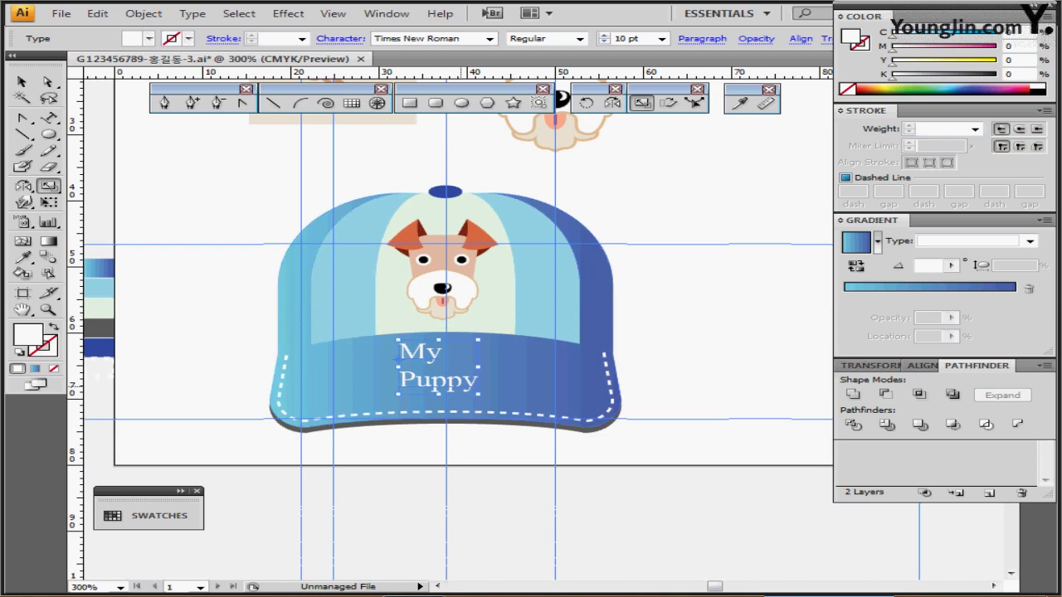
{"action": "left_click_drag", "start_coordinate": [460, 378], "coordinate": [559, 388]}
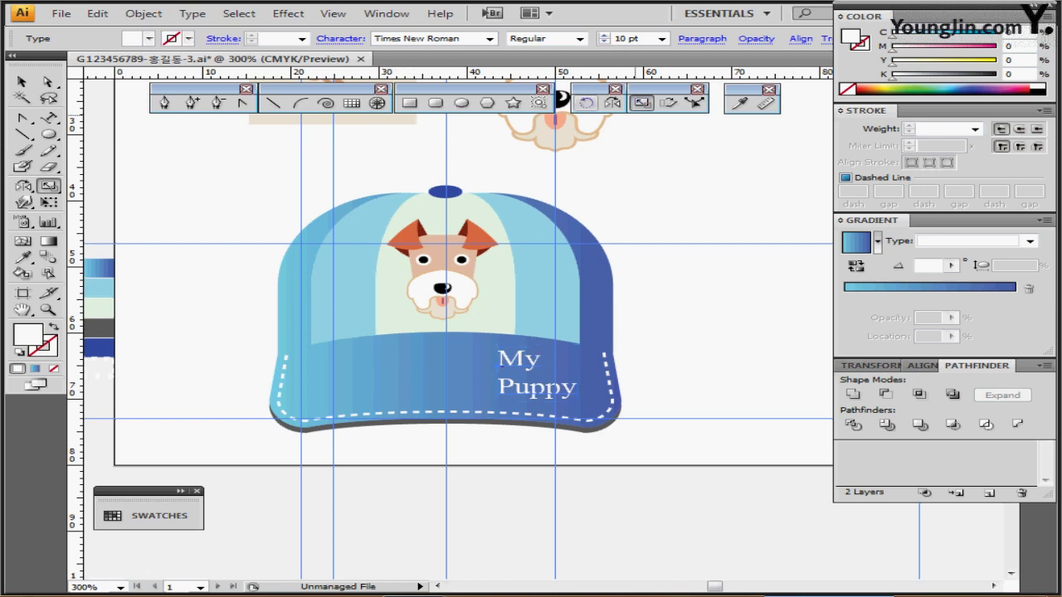
- Rotate the "My Puppy" text counter-clockwise by about 30°
{"action": "double_click", "coordinate": [586, 103]}
{"action": "key", "text": "Return"}
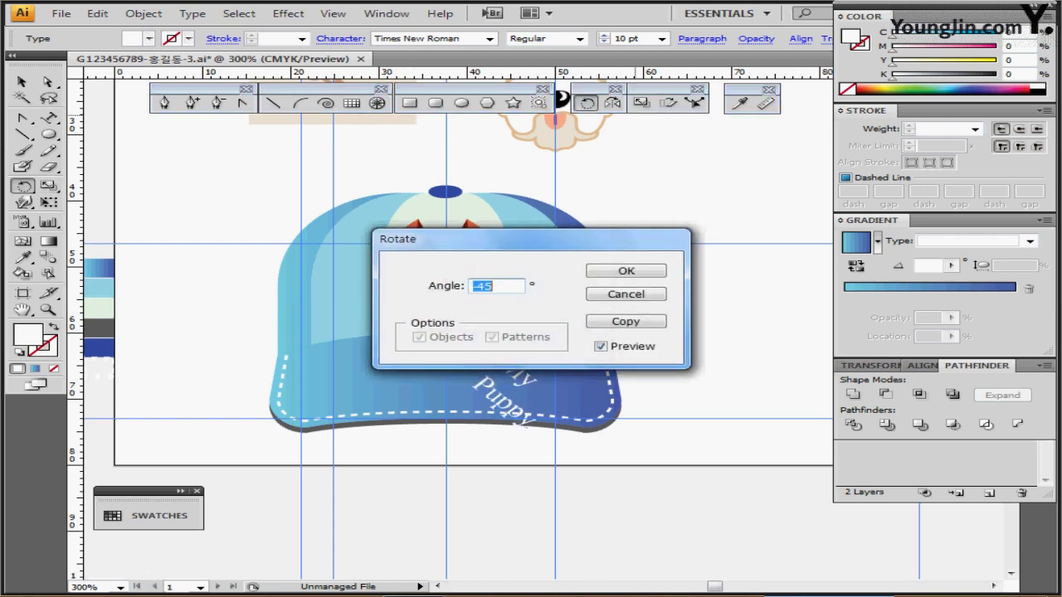
{"action": "type", "text": "38"}
{"action": "key", "text": "Return"}
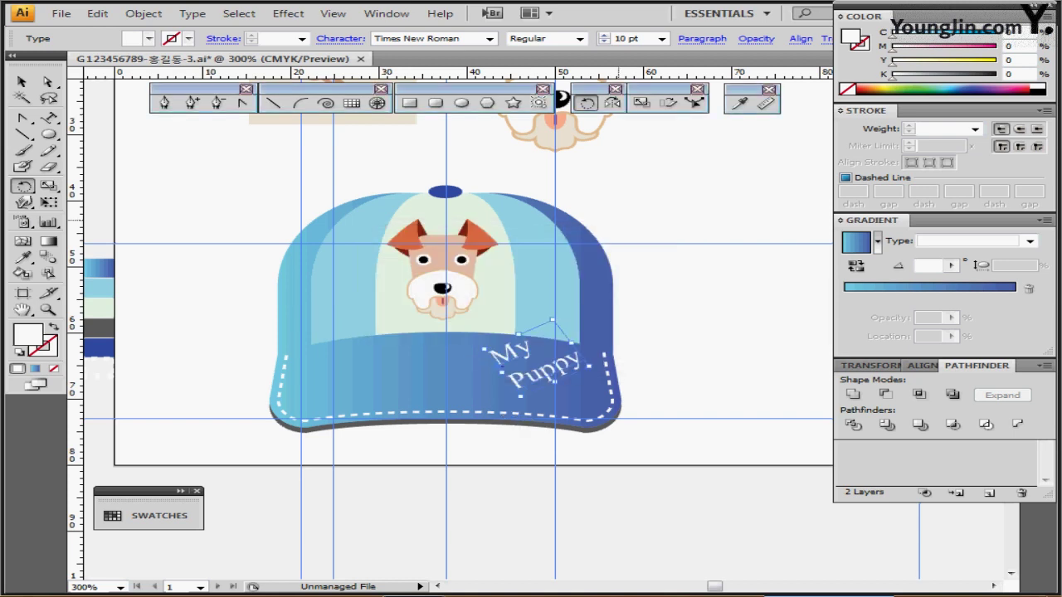
- Nudge the rotated "My Puppy" text down and slightly right so it sits inside the brim's stitching, and deselect it
{"action": "key", "text": "Down"}
{"action": "key", "text": "Down"}
{"action": "key", "text": "Down"}
{"action": "key", "text": "Down"}
{"action": "key", "text": "Down"}
{"action": "key", "text": "Down"}
{"action": "key", "text": "Down"}
{"action": "key", "text": "Down"}
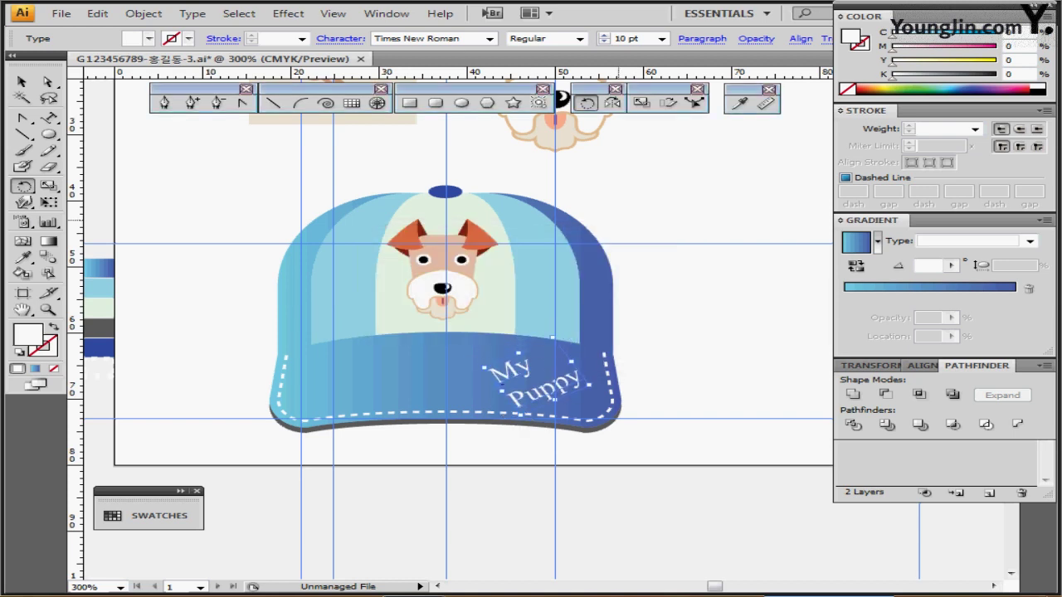
{"action": "key", "text": "Up"}
{"action": "key", "text": "Right"}
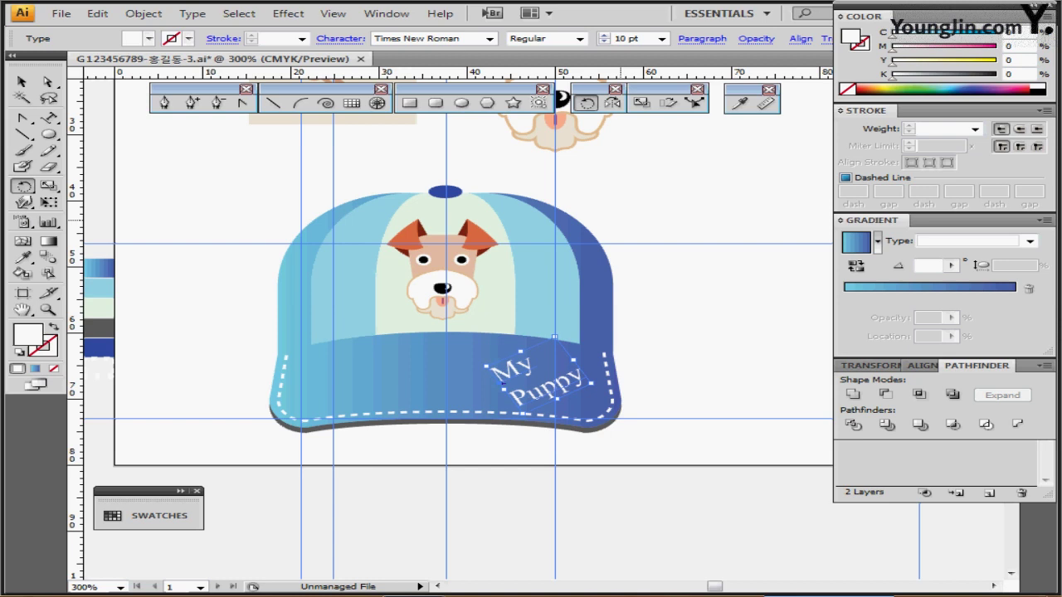
{"action": "left_click", "coordinate": [704, 245], "text": "ctrl"}
{"action": "left_click", "coordinate": [706, 246], "text": "ctrl+alt"}
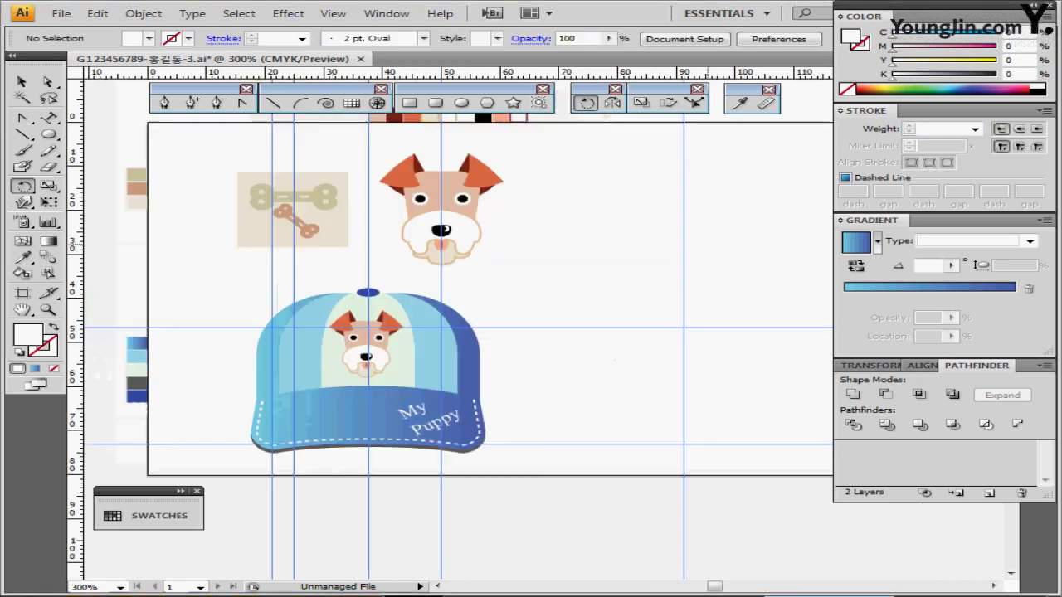
- Draw a 20 × 14 mm rectangle with default white fill and black stroke, centred on the vertical guide to the right of the dog head
{"action": "left_click_drag", "start_coordinate": [668, 263], "coordinate": [503, 263]}
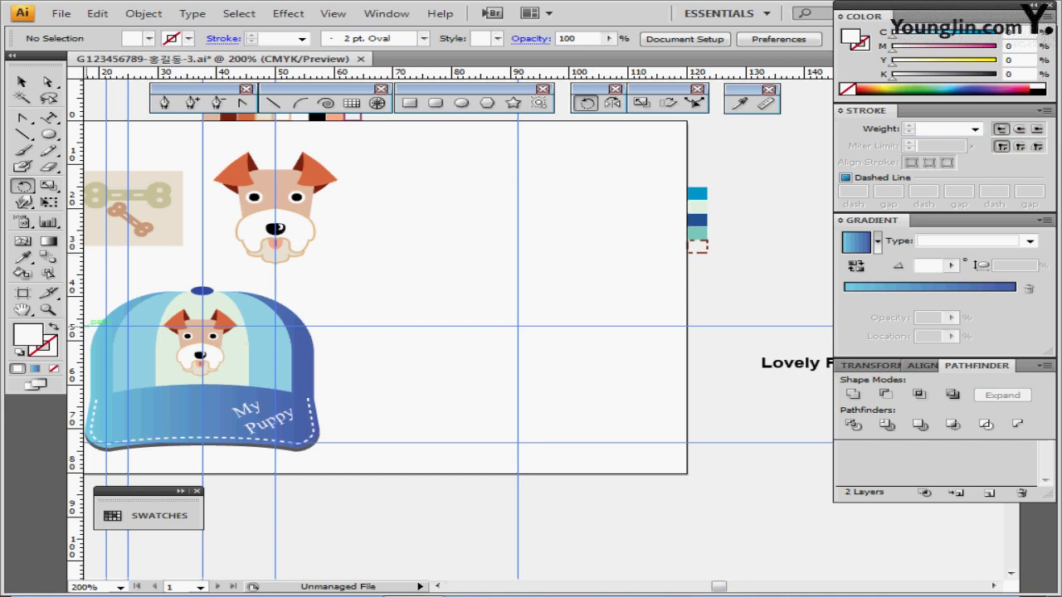
{"action": "key", "text": "d"}
{"action": "left_click", "coordinate": [435, 239], "text": "ctrl"}
{"action": "left_click_drag", "start_coordinate": [684, 211], "coordinate": [455, 114]}
{"action": "key", "text": "m"}
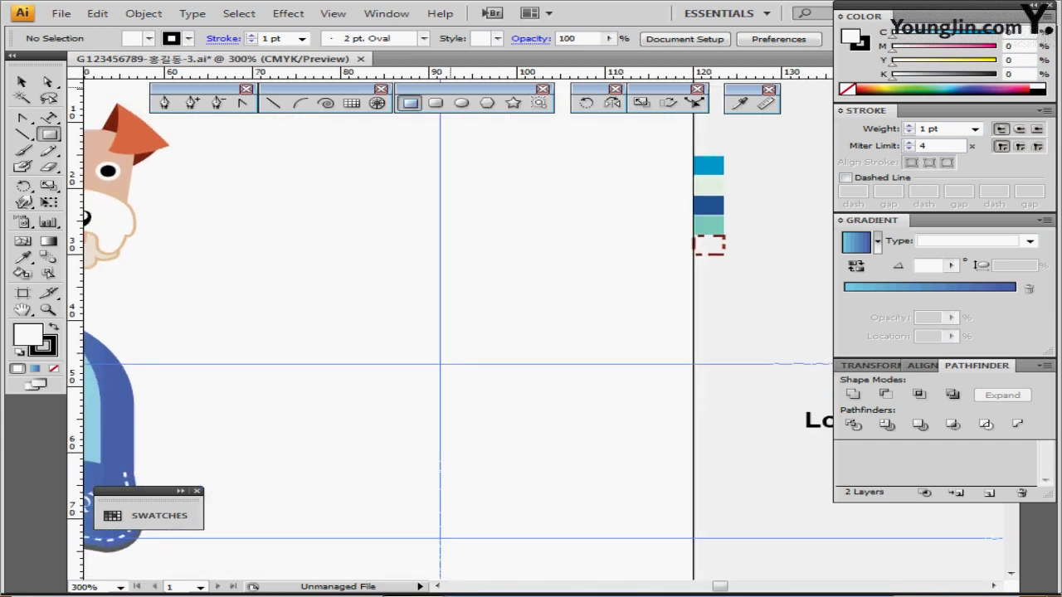
{"action": "left_click", "coordinate": [384, 196]}
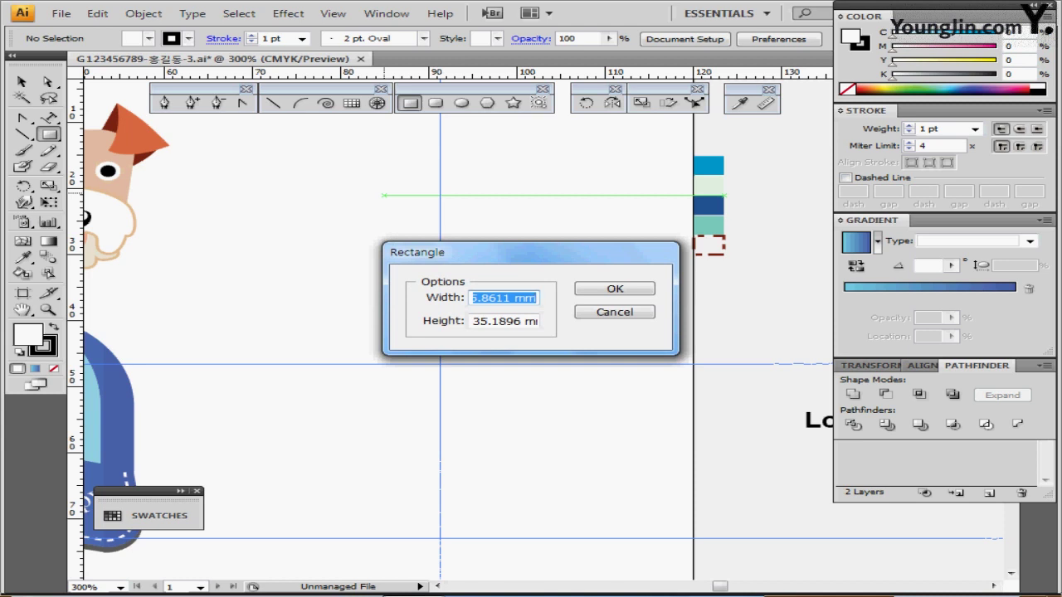
{"action": "type", "text": "20"}
{"action": "key", "text": "Tab"}
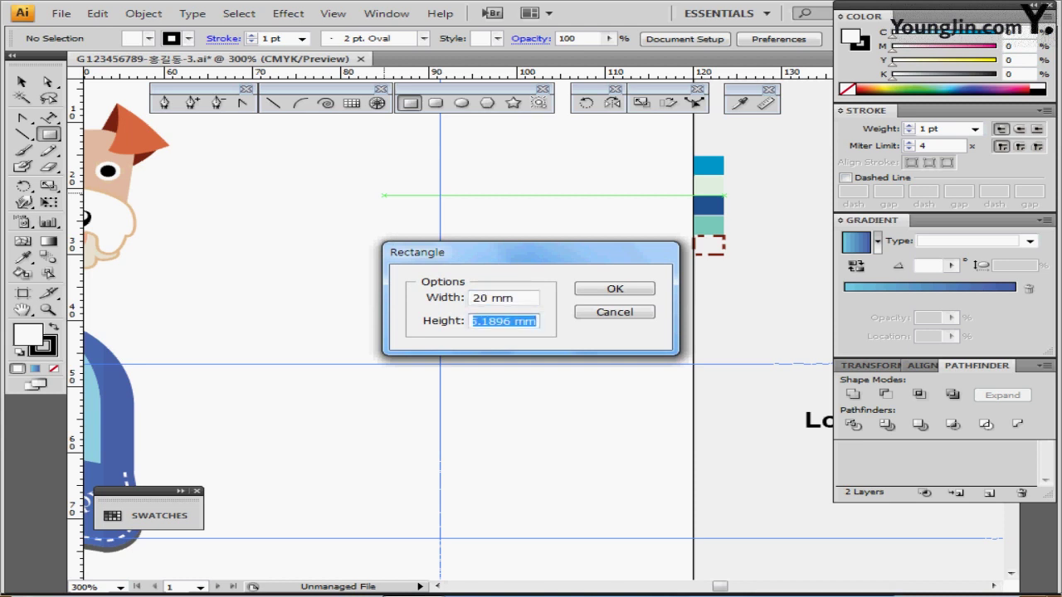
{"action": "type", "text": "10.5"}
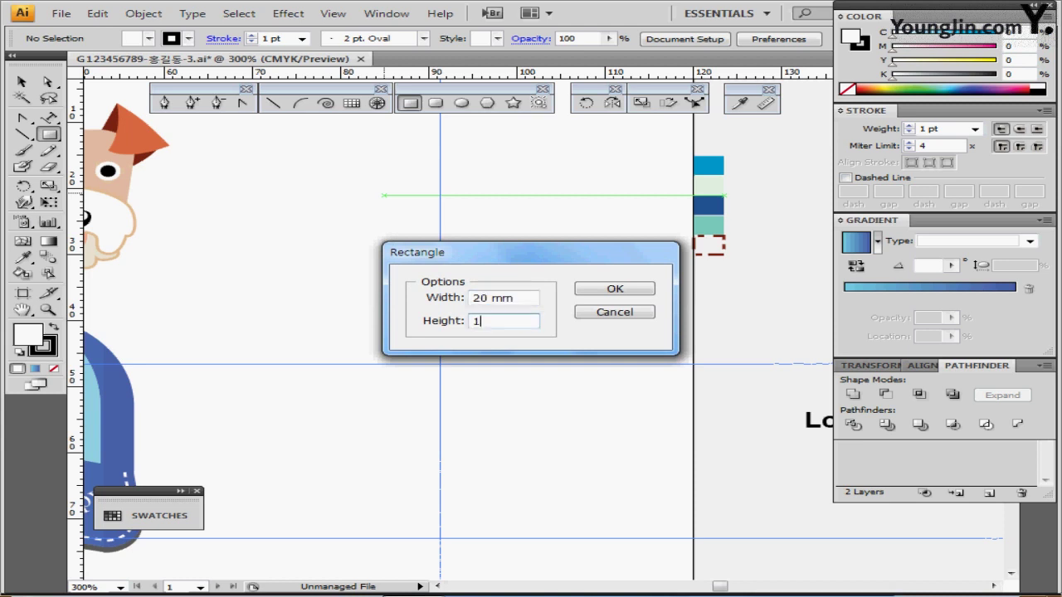
{"action": "key", "text": "Return"}
{"action": "left_click_drag", "start_coordinate": [512, 258], "coordinate": [489, 195]}
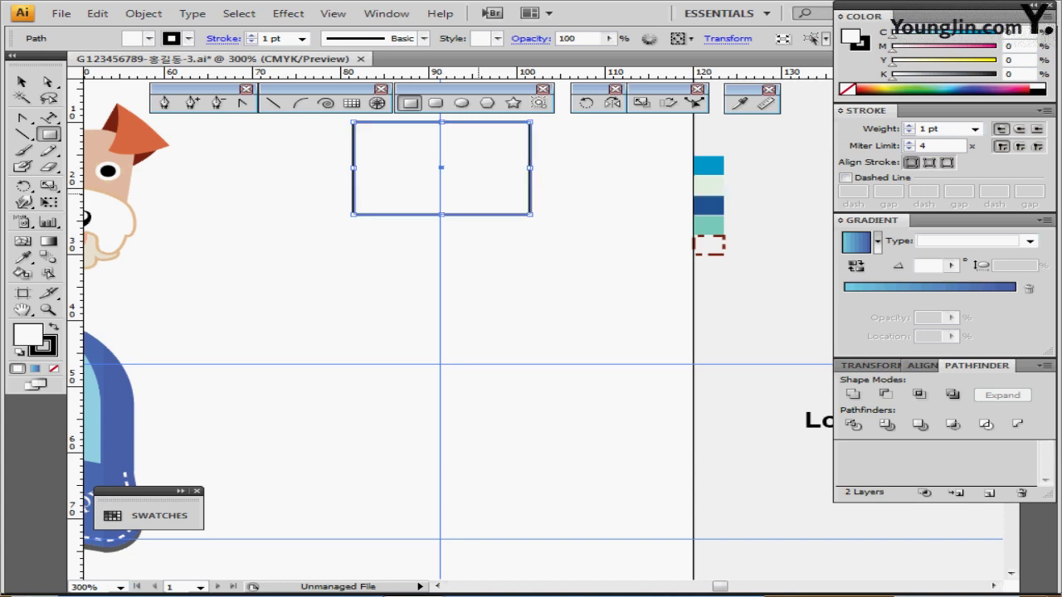
- Draw a 30 × 45 mm rectangle roughly centred on the same guide, overlapping the lower edge of the smaller rectangle
{"action": "left_click", "coordinate": [320, 196]}
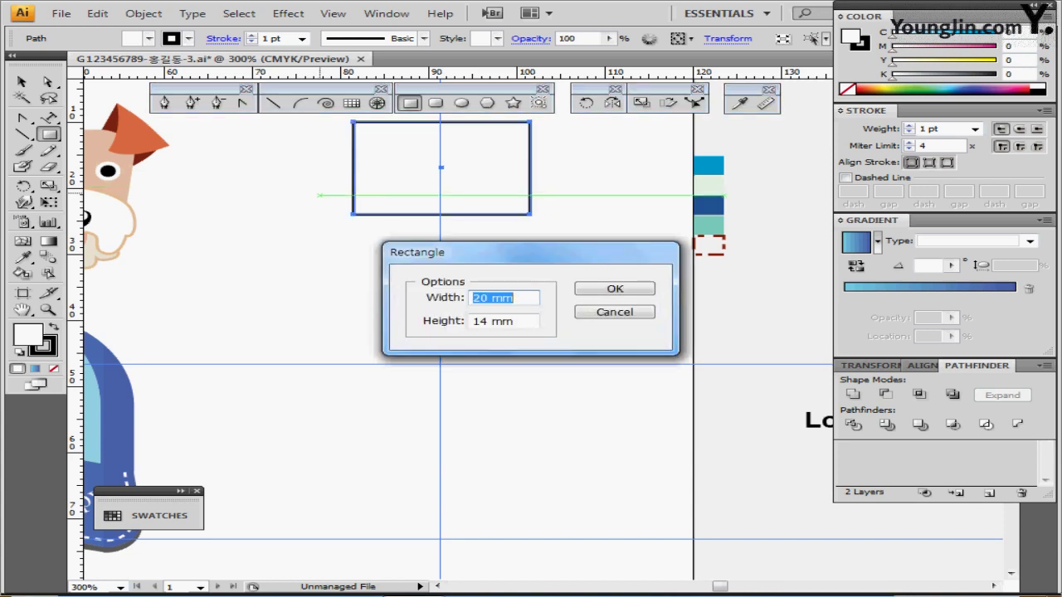
{"action": "type", "text": "30"}
{"action": "key", "text": "Tab"}
{"action": "type", "text": "45"}
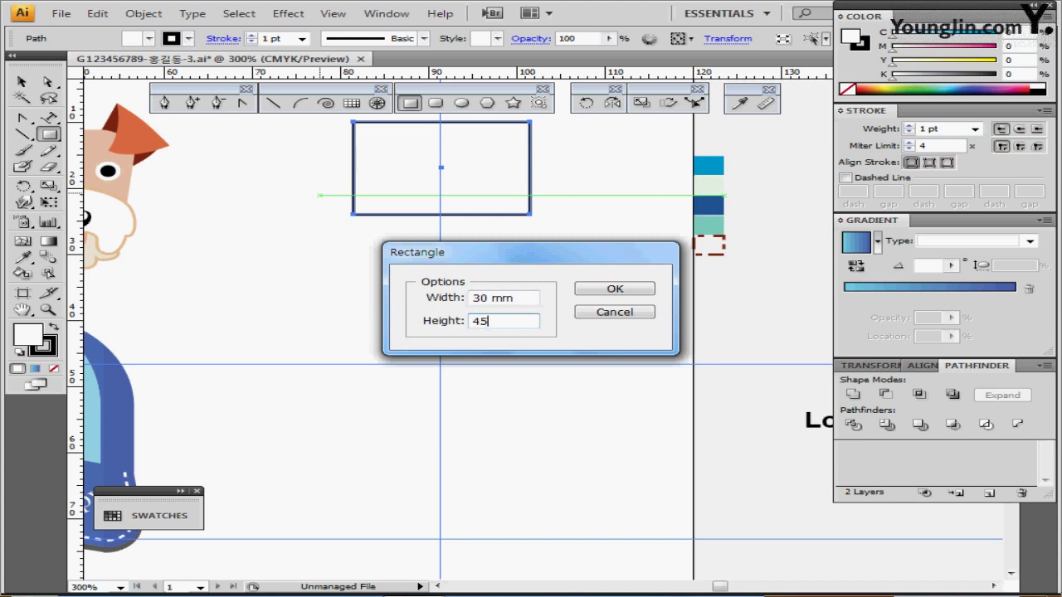
{"action": "key", "text": "Return"}
{"action": "left_click_drag", "start_coordinate": [509, 349], "coordinate": [513, 300]}
{"action": "key", "text": "ctrl+shift+a"}
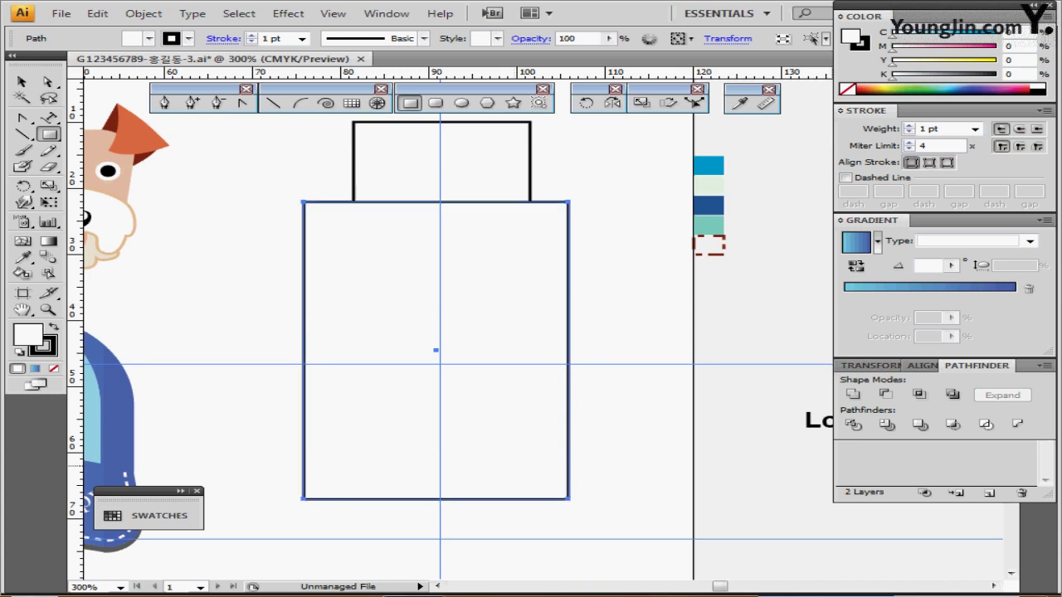
- Show the locked lower layer with the reference artwork and switch the display to outline view
{"action": "key", "text": "F7"}
{"action": "left_click", "coordinate": [845, 432]}
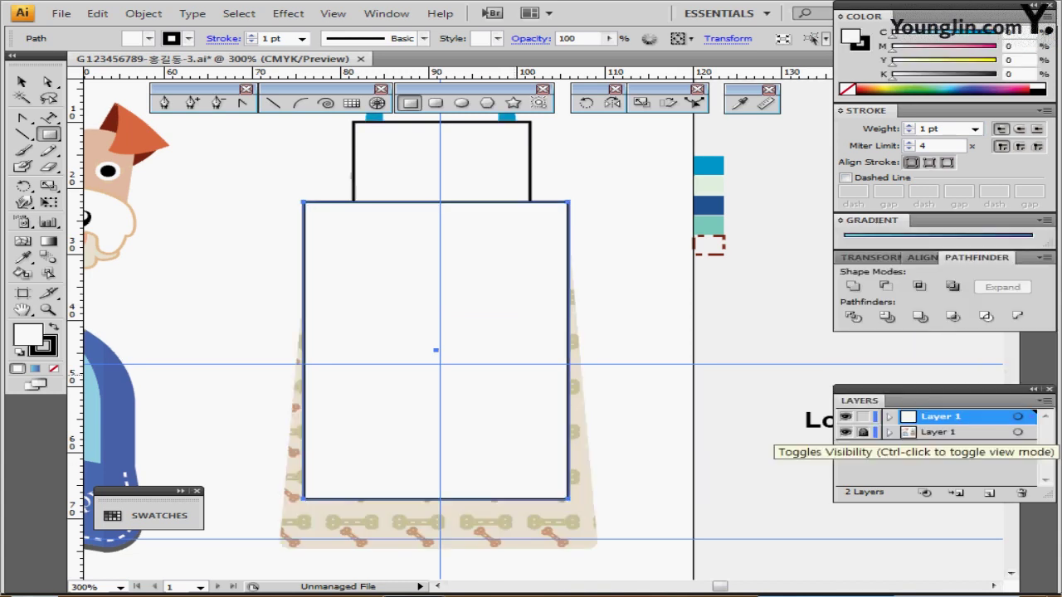
{"action": "left_click", "coordinate": [845, 432], "text": "ctrl"}
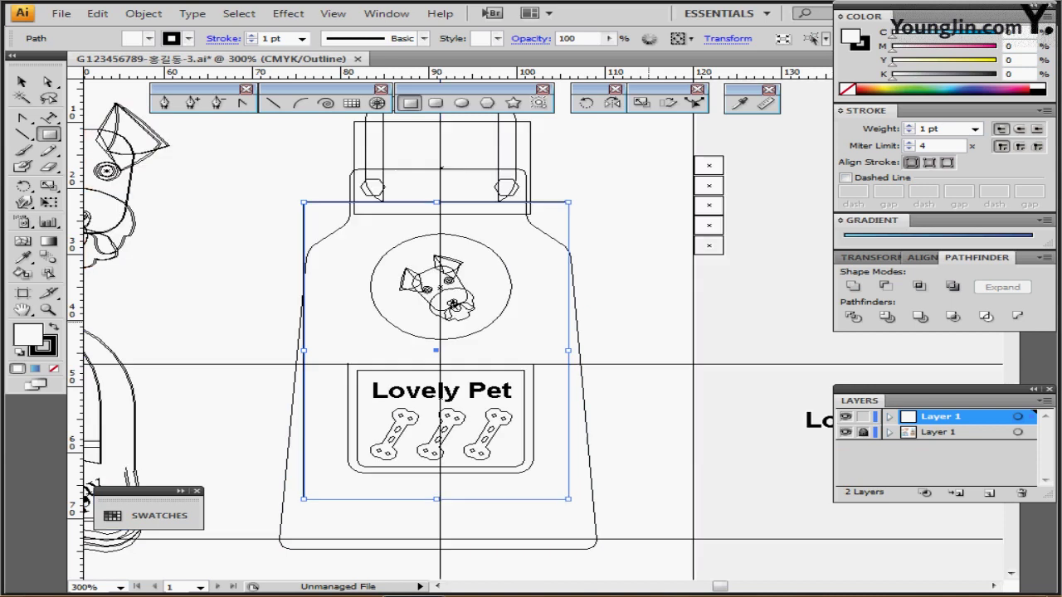
- Move both rectangles down together over the reference apron's body, then hide the locked reference layer and return to preview display
{"action": "key", "text": "ctrl+y"}
{"action": "left_click_drag", "start_coordinate": [559, 172], "coordinate": [517, 284]}
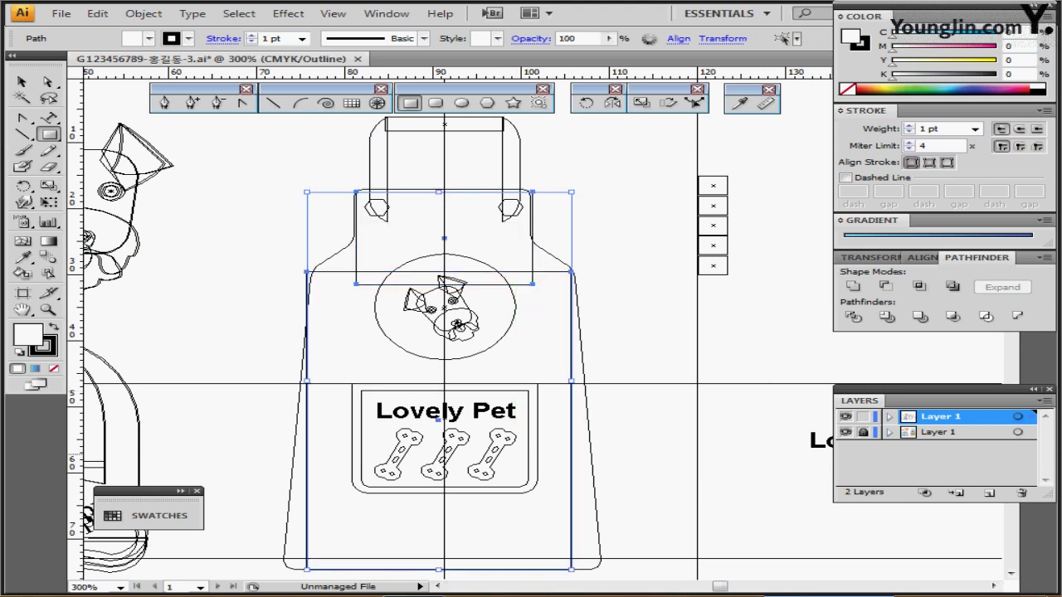
{"action": "left_click", "coordinate": [844, 432]}
{"action": "key", "text": "ctrl+y"}
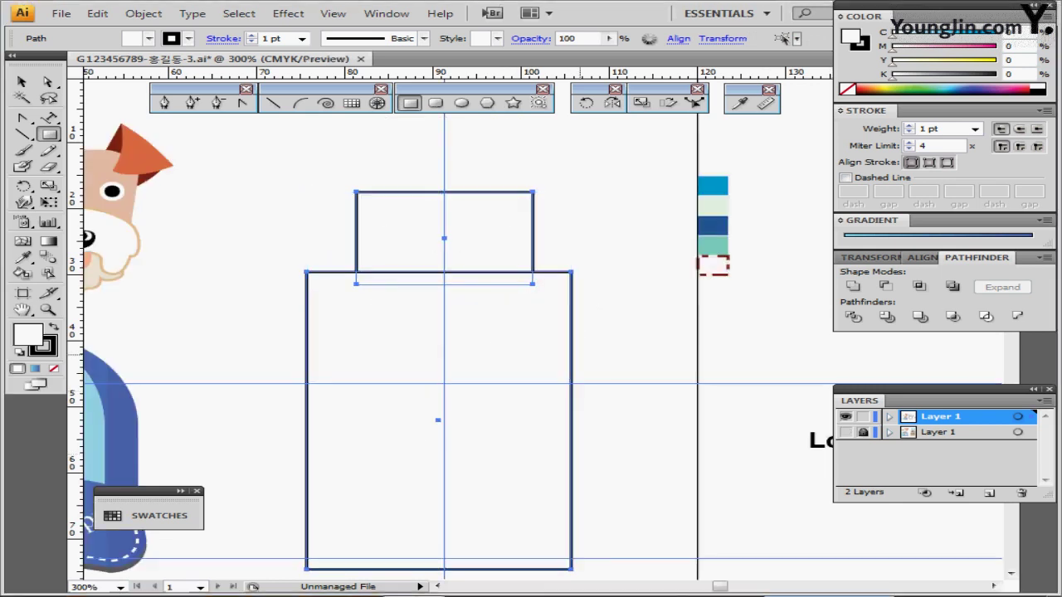
- Align the two rectangles' horizontal centres, shift them onto the vertical guide, and unite them into a single shape
{"action": "scroll", "coordinate": [531, 332], "scroll_direction": "down", "scroll_amount": 2}
{"action": "scroll", "coordinate": [585, 315], "scroll_direction": "down", "scroll_amount": 1}
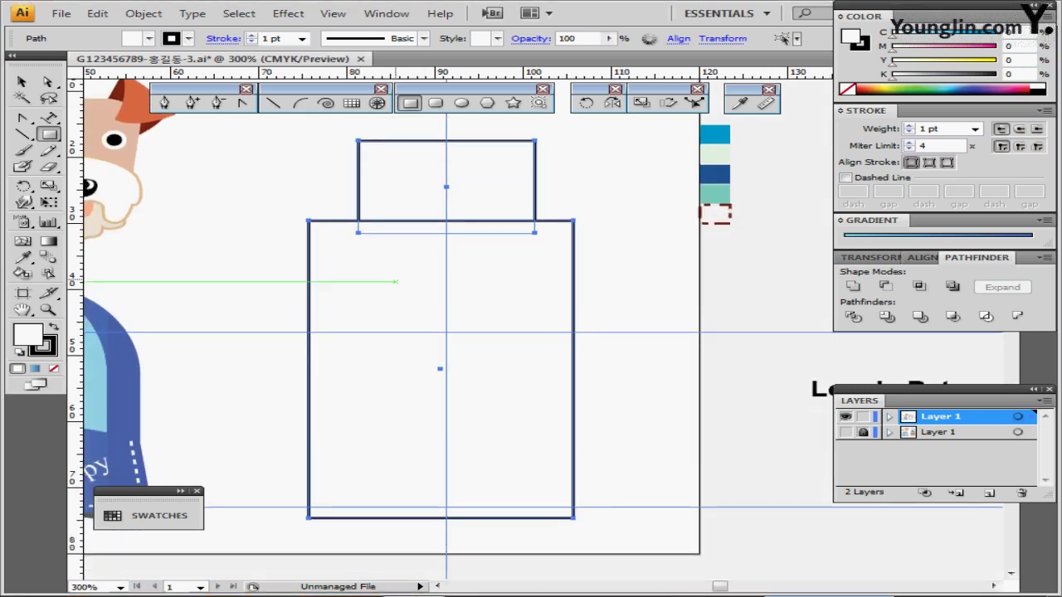
{"action": "left_click_drag", "start_coordinate": [280, 214], "coordinate": [492, 282]}
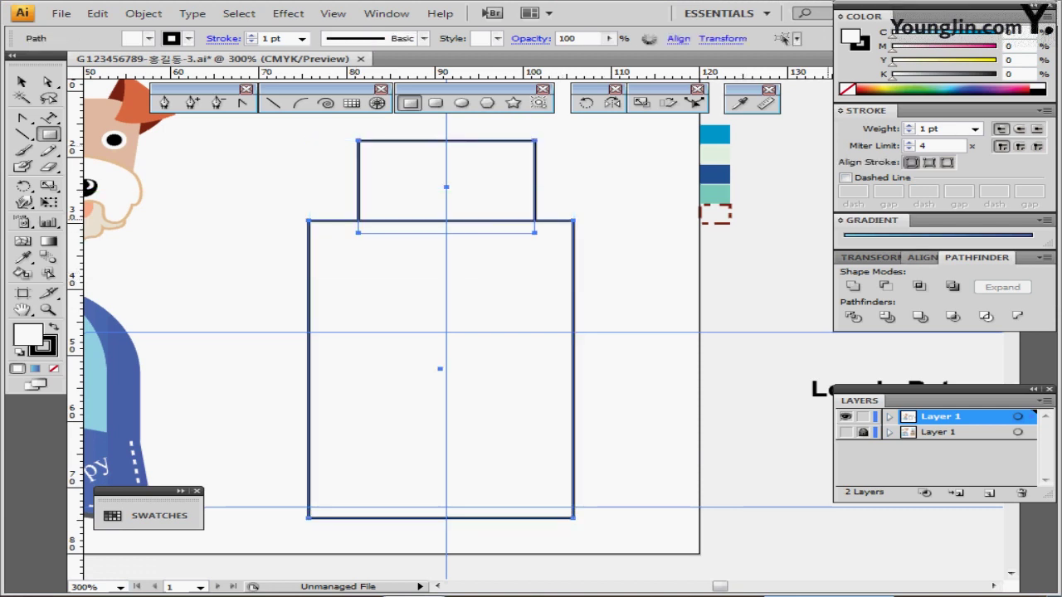
{"action": "left_click", "coordinate": [923, 257]}
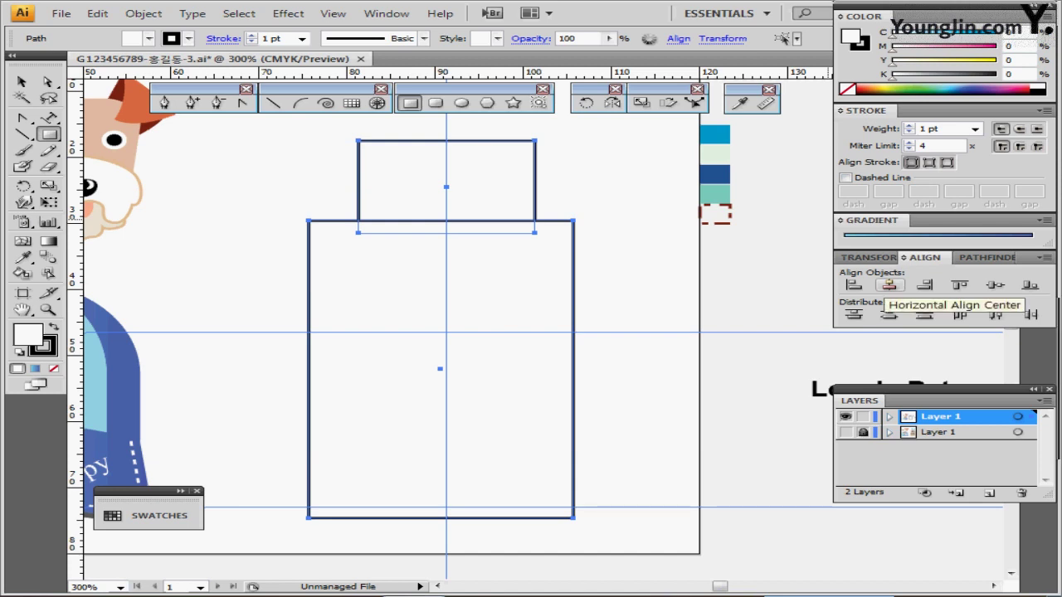
{"action": "left_click", "coordinate": [888, 285]}
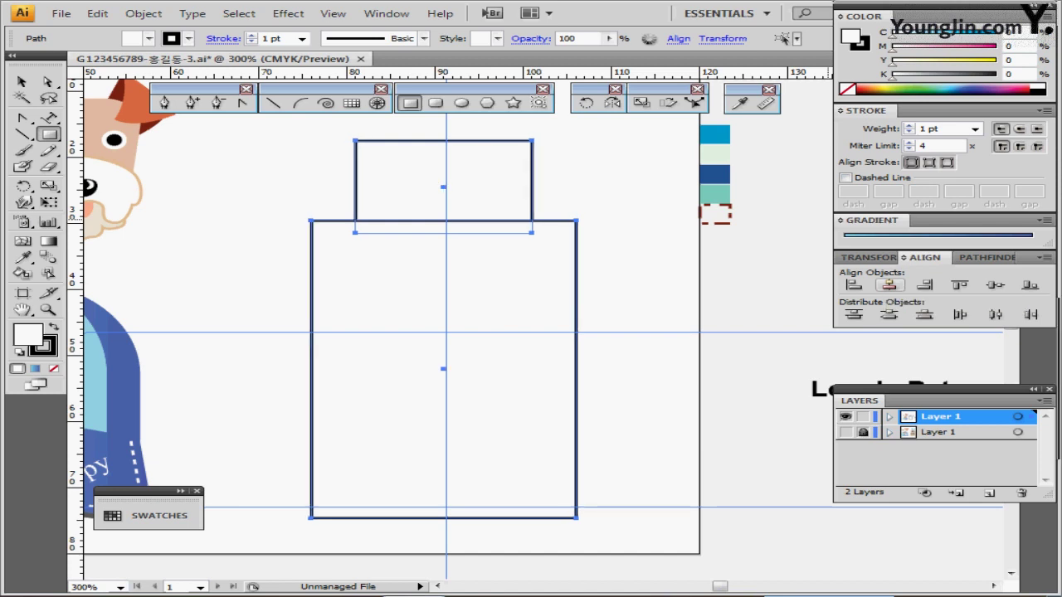
{"action": "key", "text": "Right"}
{"action": "key", "text": "Right"}
{"action": "key", "text": "Right"}
{"action": "key", "text": "Right"}
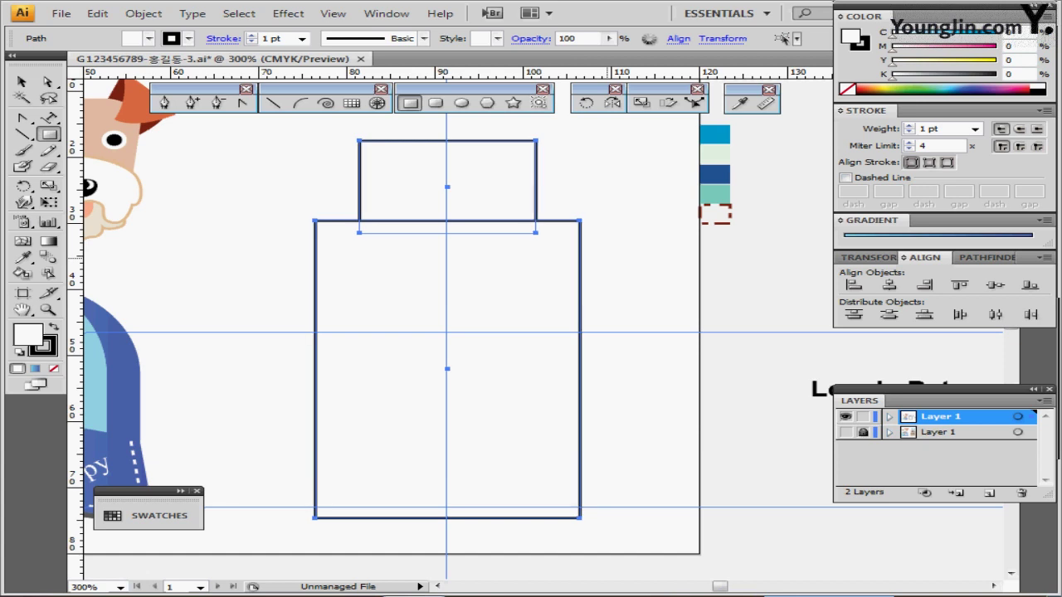
{"action": "key", "text": "Left"}
{"action": "left_click", "coordinate": [985, 258]}
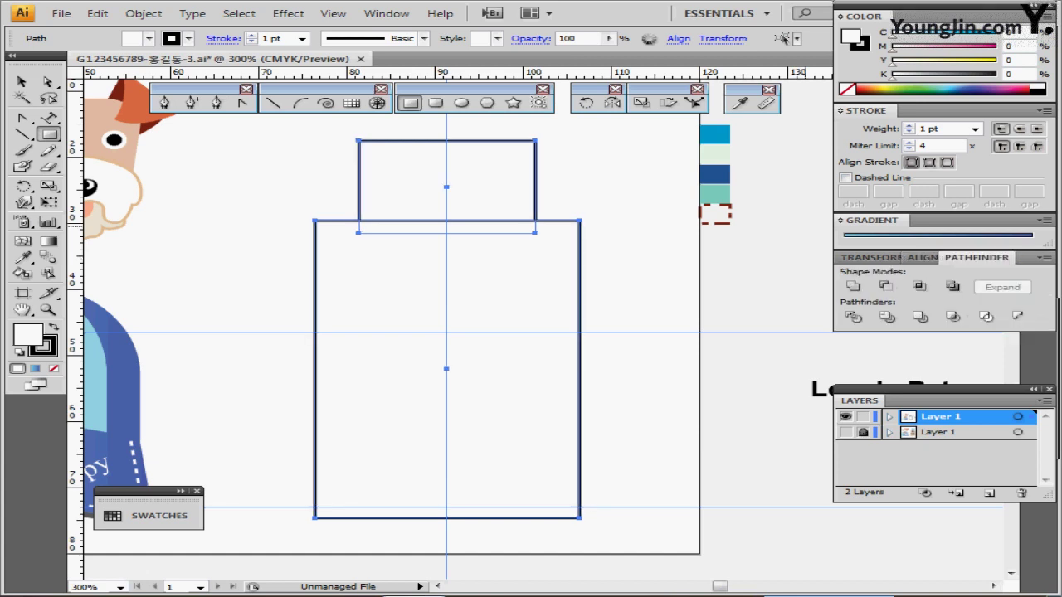
{"action": "left_click", "coordinate": [853, 286]}
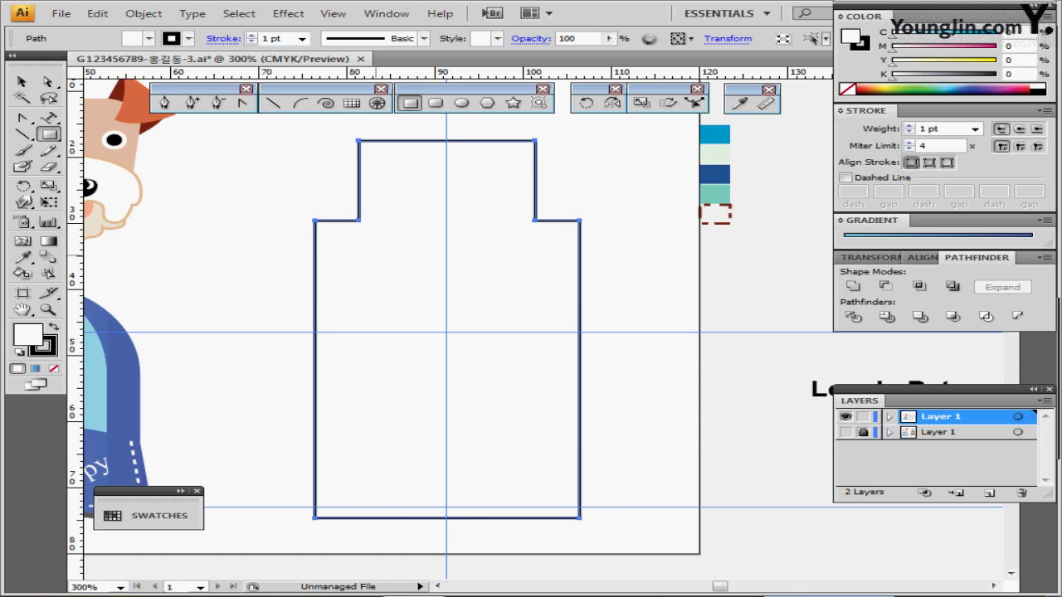
- Raise the two inner shoulder corner points of the united shape together to form sloping apron shoulders
{"action": "key", "text": "a"}
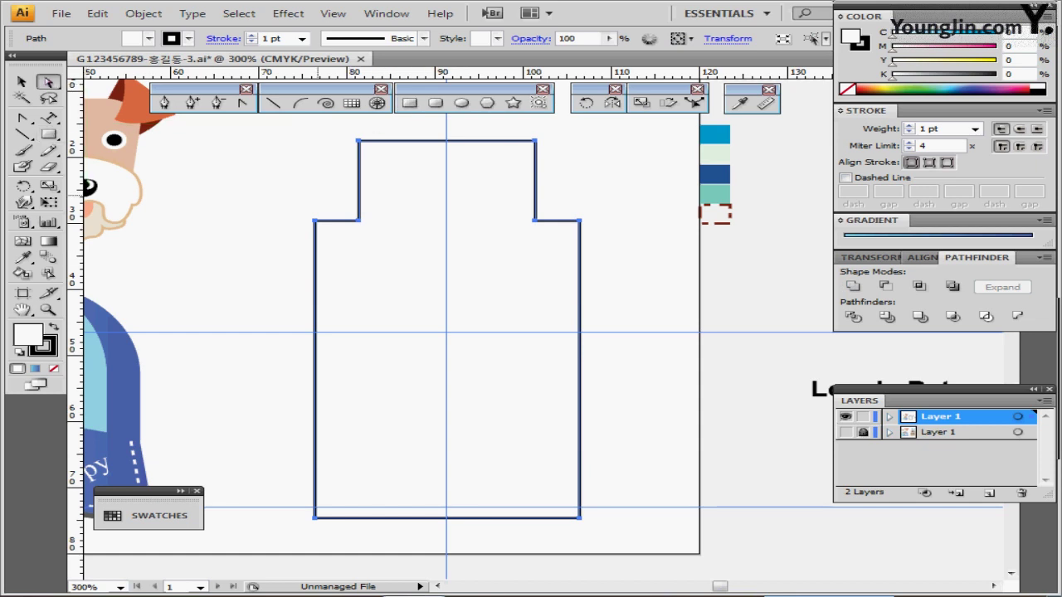
{"action": "left_click_drag", "start_coordinate": [348, 184], "coordinate": [546, 258]}
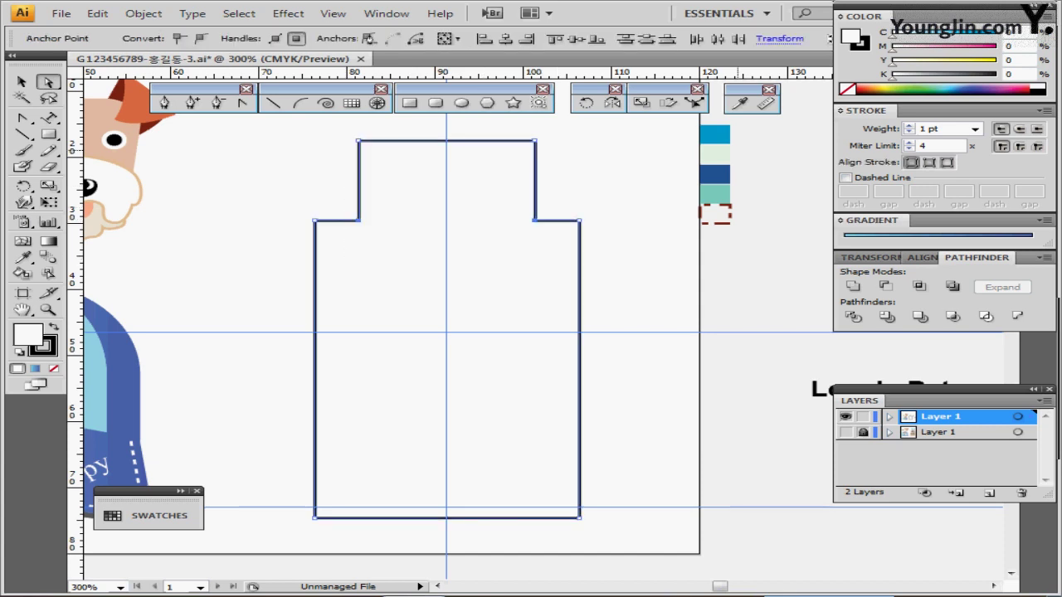
{"action": "key", "text": "Up"}
{"action": "key", "text": "Up"}
{"action": "key", "text": "Up"}
{"action": "key", "text": "Up"}
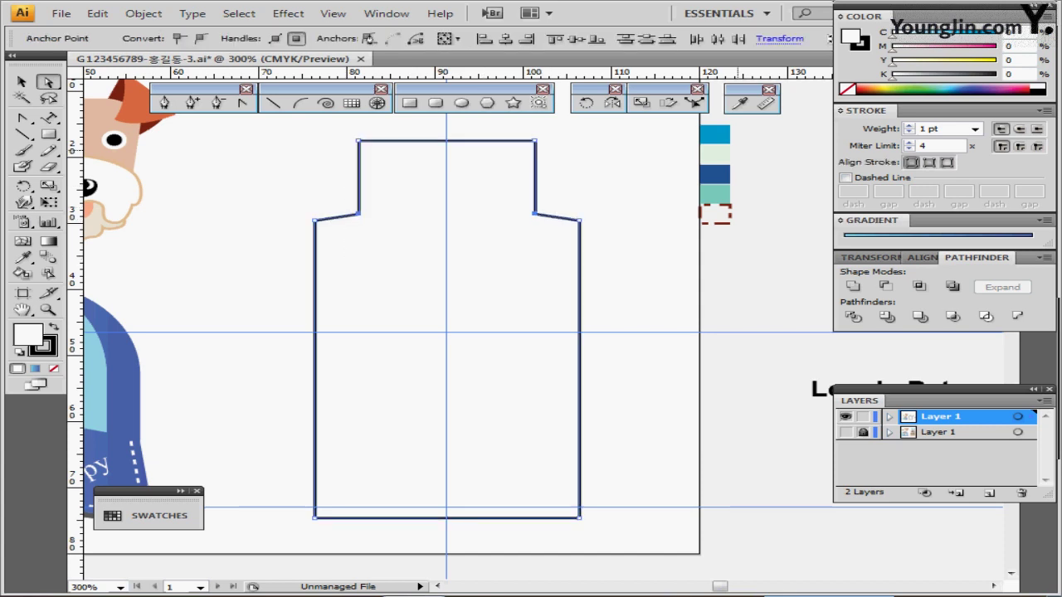
{"action": "key", "text": "Up"}
{"action": "key", "text": "Up"}
{"action": "key", "text": "Up"}
{"action": "key", "text": "Up"}
{"action": "key", "text": "Up"}
{"action": "key", "text": "Up"}
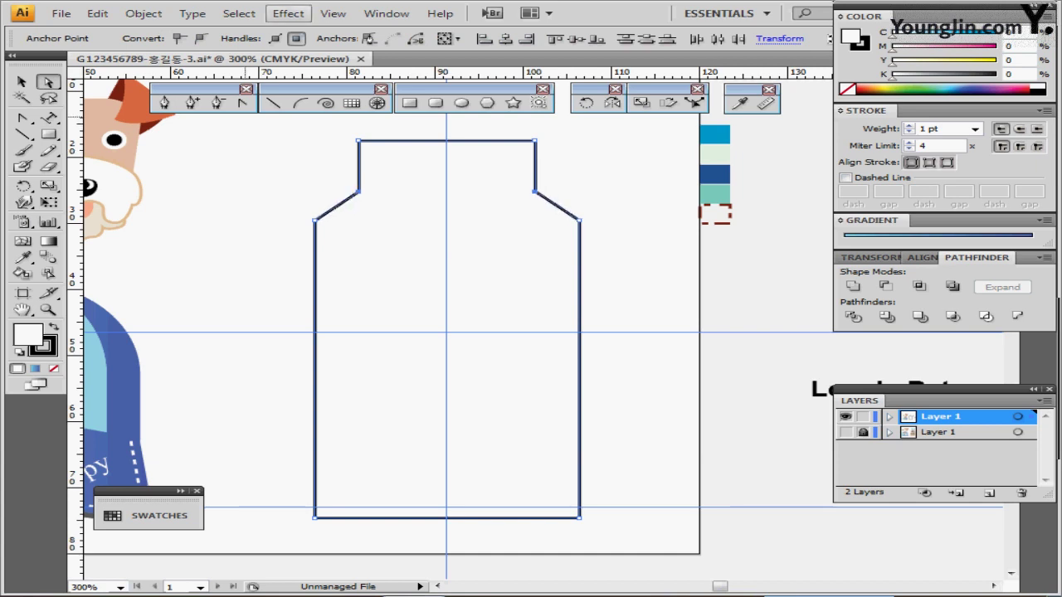
- Apply the Stylize Round Corners effect with a 1 mm radius to the apron outline
{"action": "left_click", "coordinate": [288, 14]}
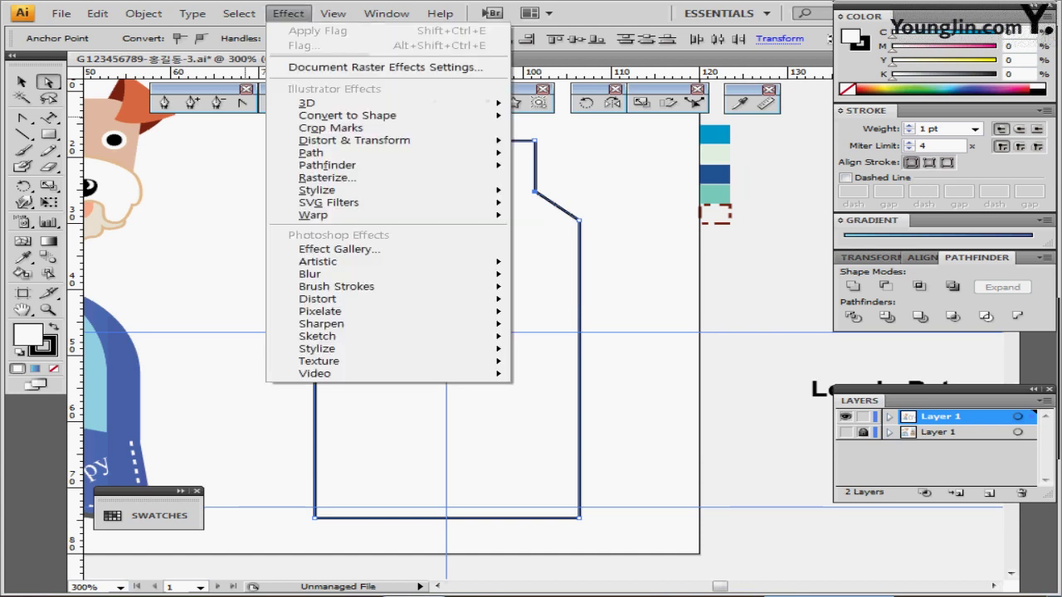
{"action": "mouse_move", "coordinate": [316, 190]}
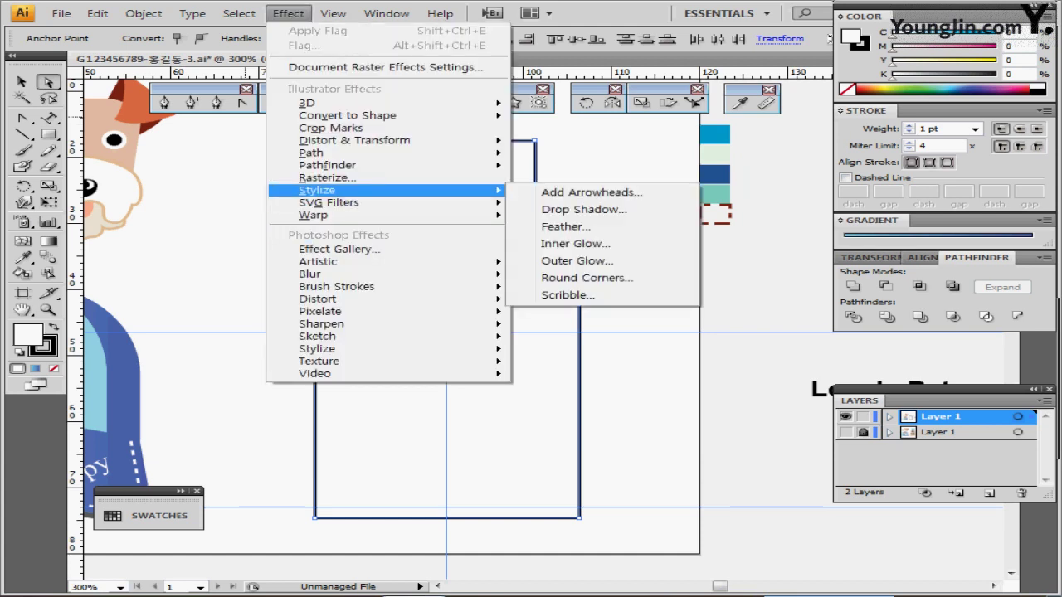
{"action": "key", "text": "Right"}
{"action": "key", "text": "Up"}
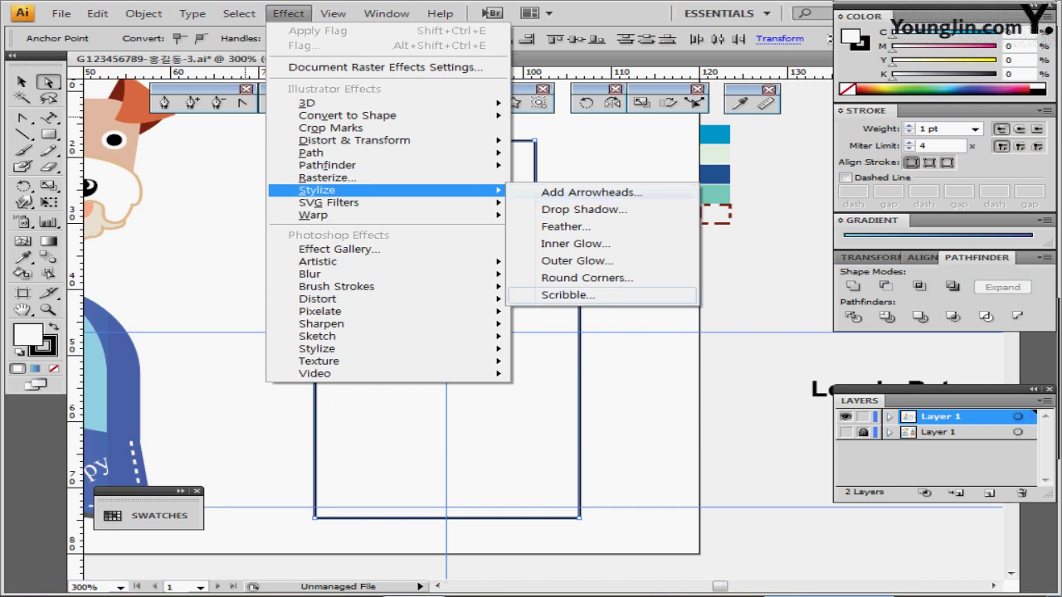
{"action": "key", "text": "Up"}
{"action": "key", "text": "Return"}
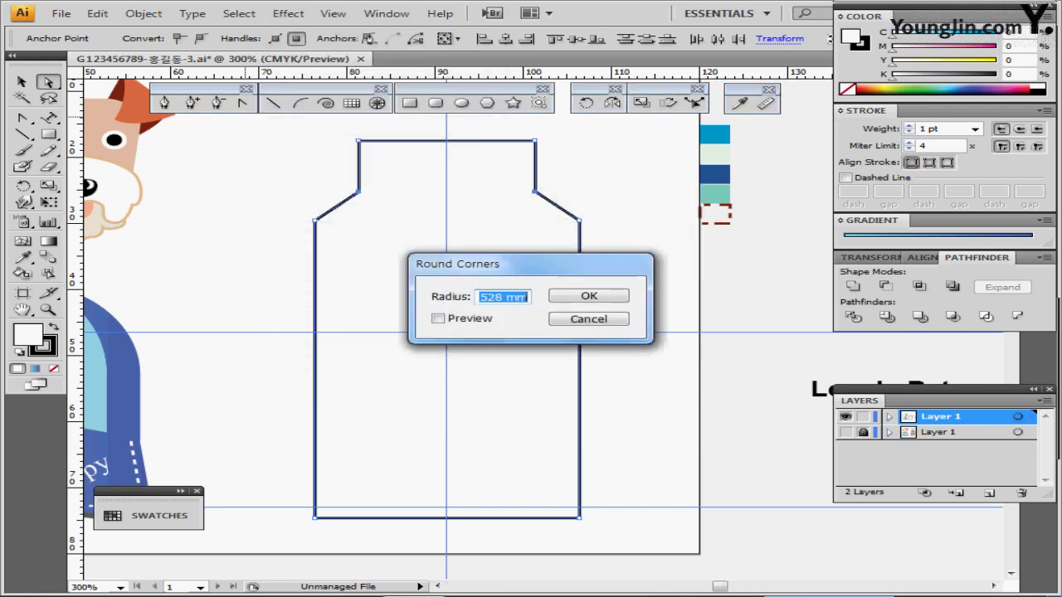
{"action": "type", "text": "1"}
{"action": "key", "text": "Return"}
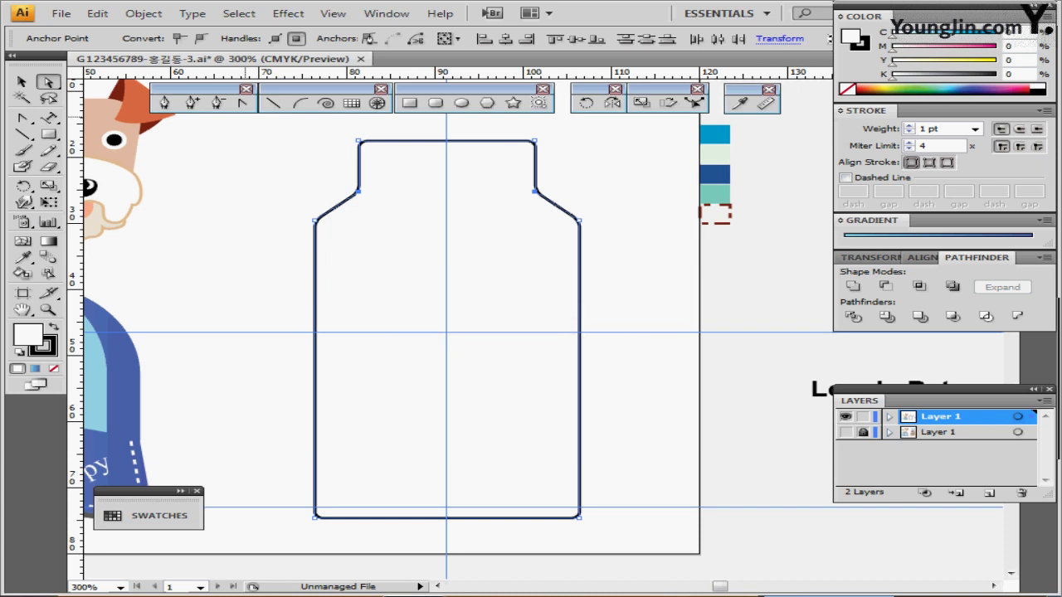
- Expand the appearance of the apron outline so its rounded corners become editable anchor points
{"action": "key", "text": "alt+o"}
{"action": "left_click", "coordinate": [143, 13]}
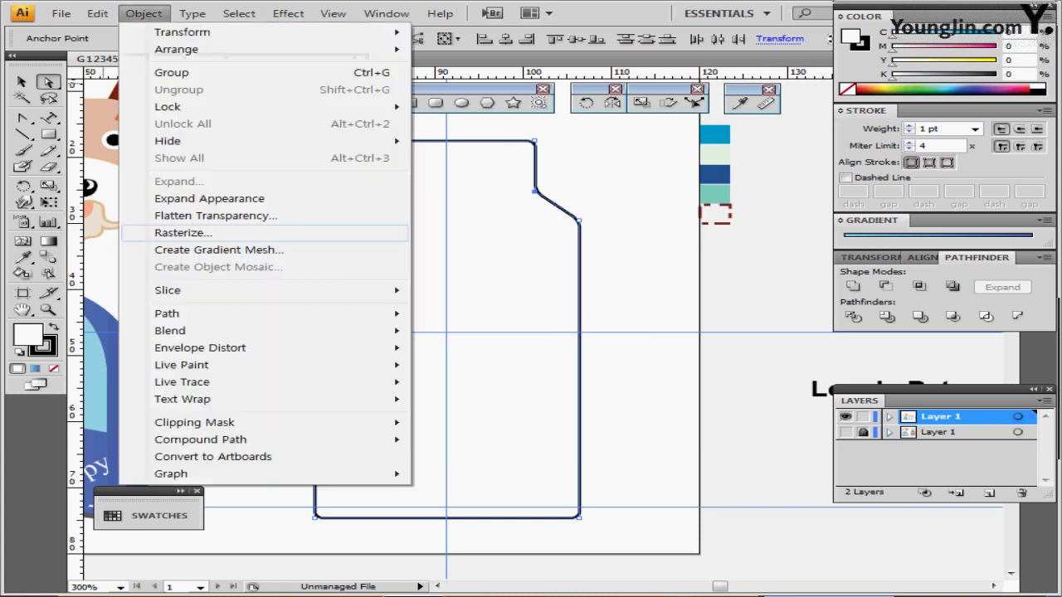
{"action": "key", "text": "Return"}
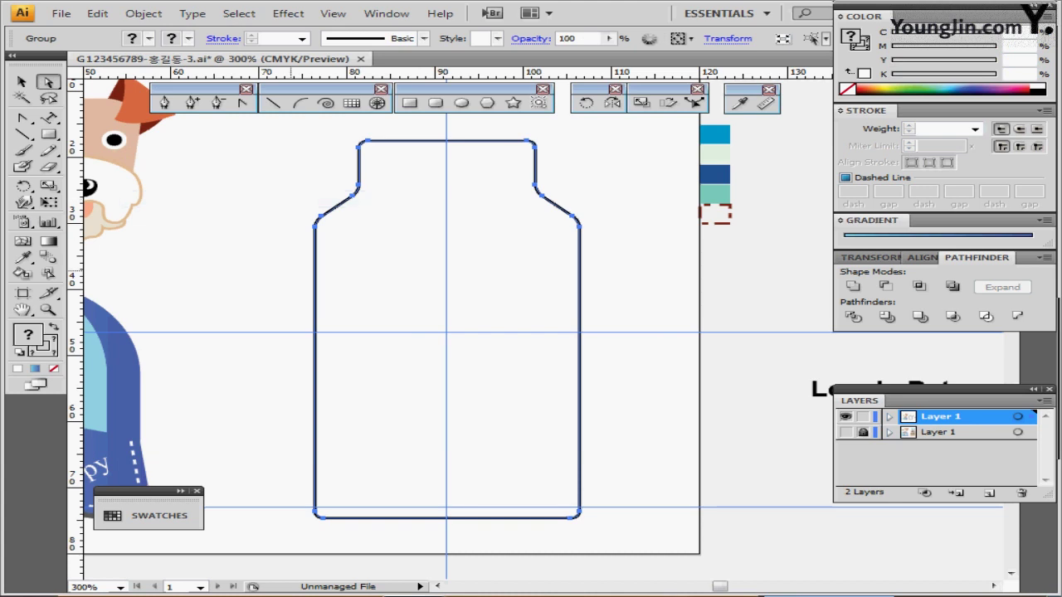
- Scale the anchor points along the apron's lower edge uniformly to 120% so the body flares outward
{"action": "left_click_drag", "start_coordinate": [472, 487], "coordinate": [479, 404]}
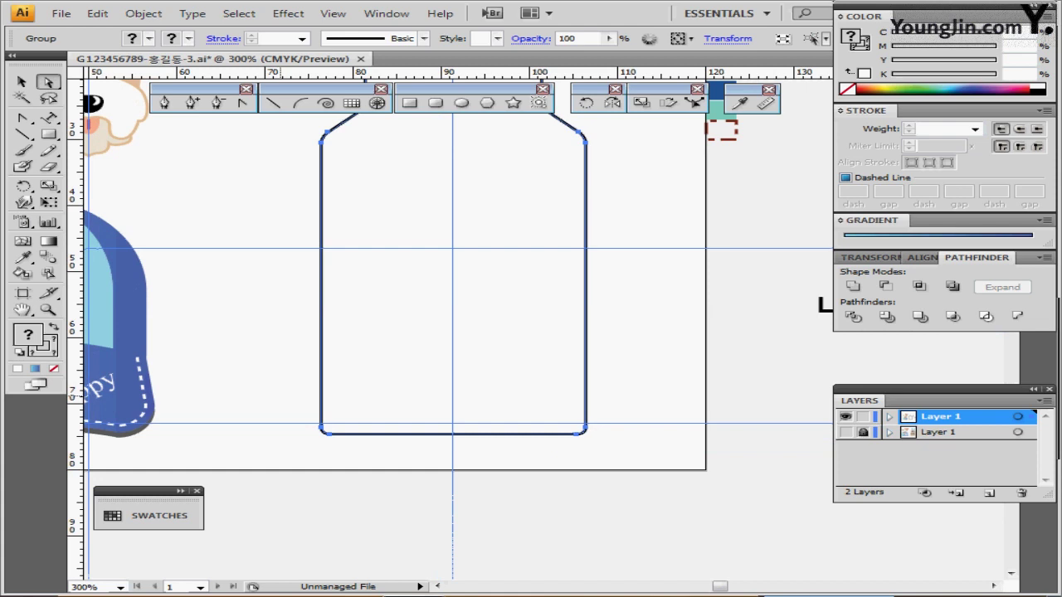
{"action": "left_click_drag", "start_coordinate": [280, 396], "coordinate": [650, 457]}
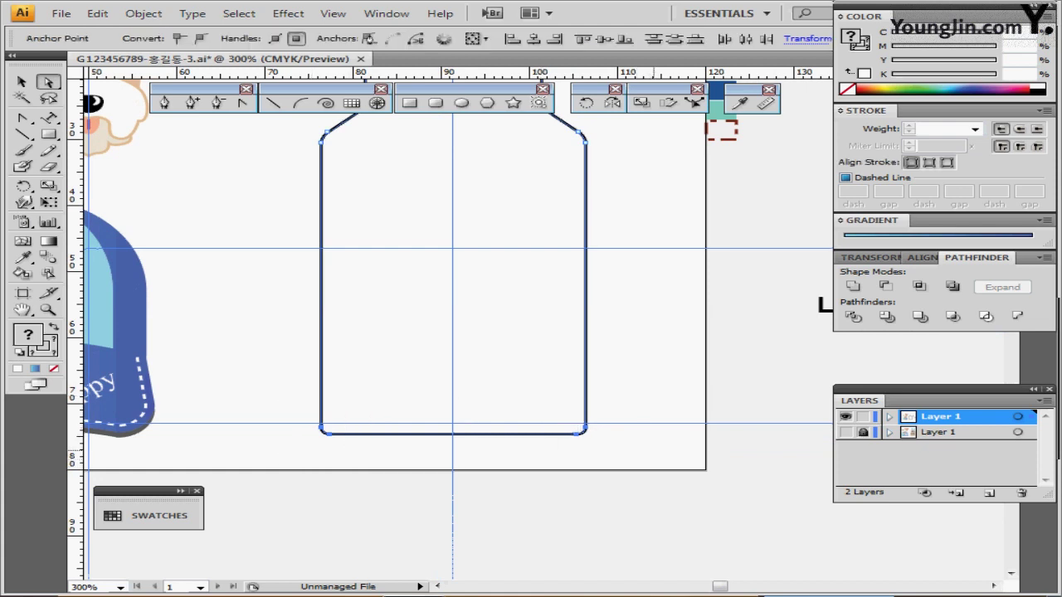
{"action": "double_click", "coordinate": [641, 102]}
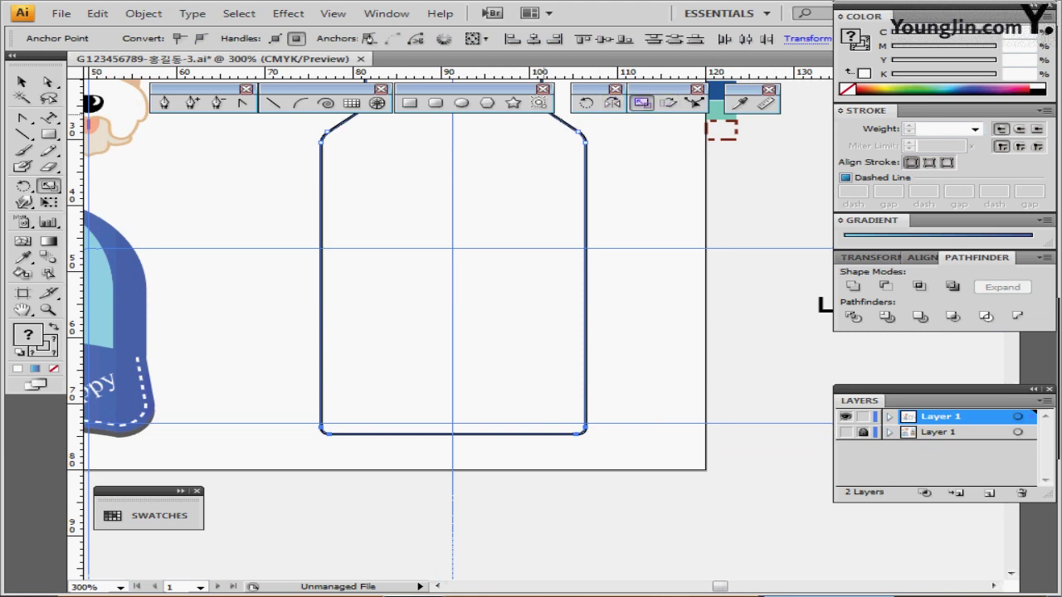
{"action": "type", "text": "120"}
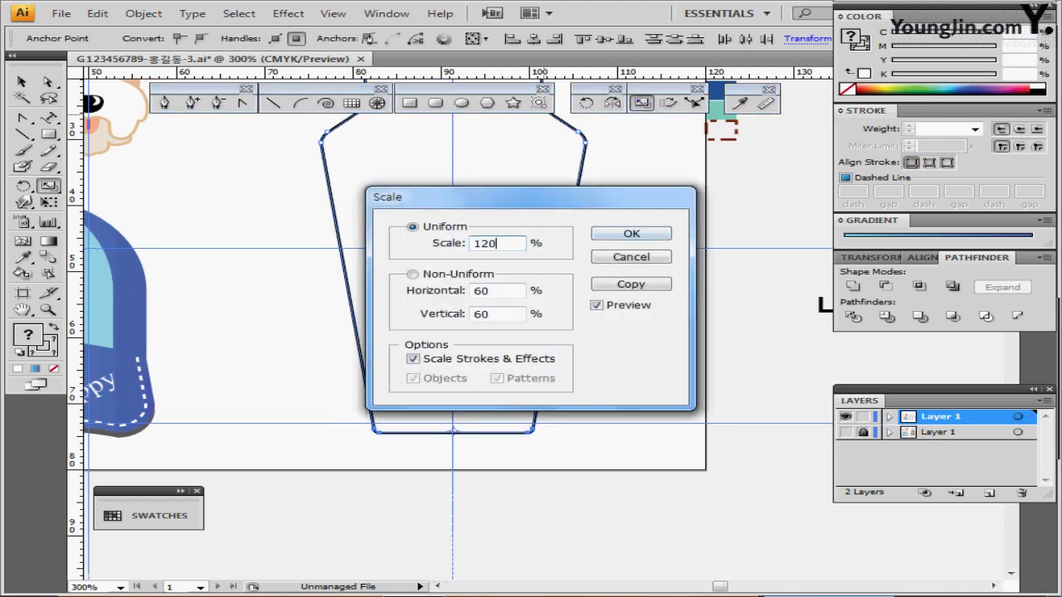
{"action": "key", "text": "Return"}
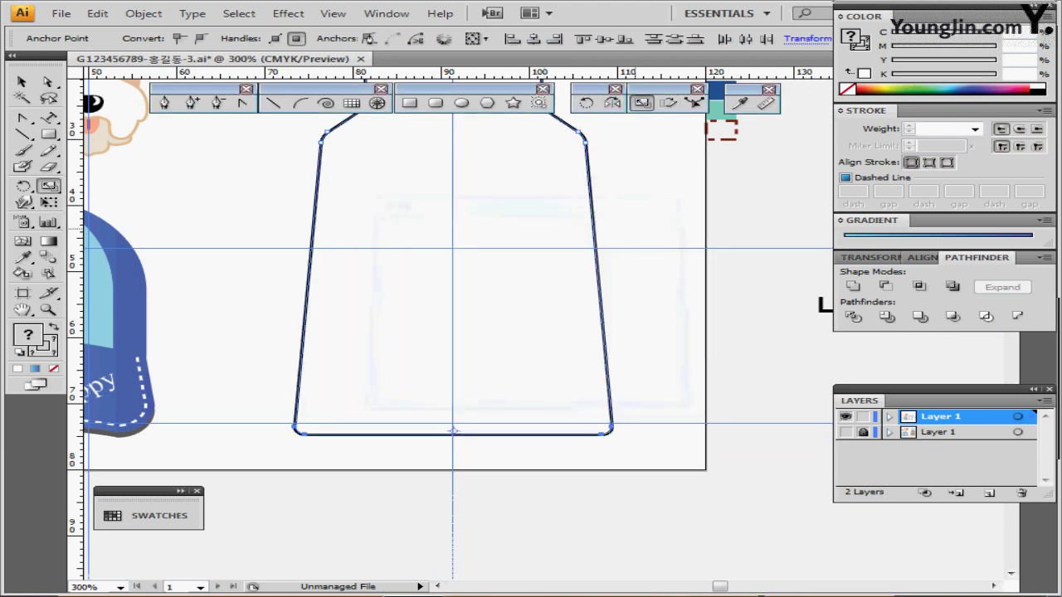
- Deselect the apron and adopt the bright blue sample beside the artboard as current fill with no stroke, leaving nothing selected
{"action": "scroll", "coordinate": [447, 332], "scroll_direction": "up", "scroll_amount": 2}
{"action": "scroll", "coordinate": [448, 332], "scroll_direction": "up", "scroll_amount": 1}
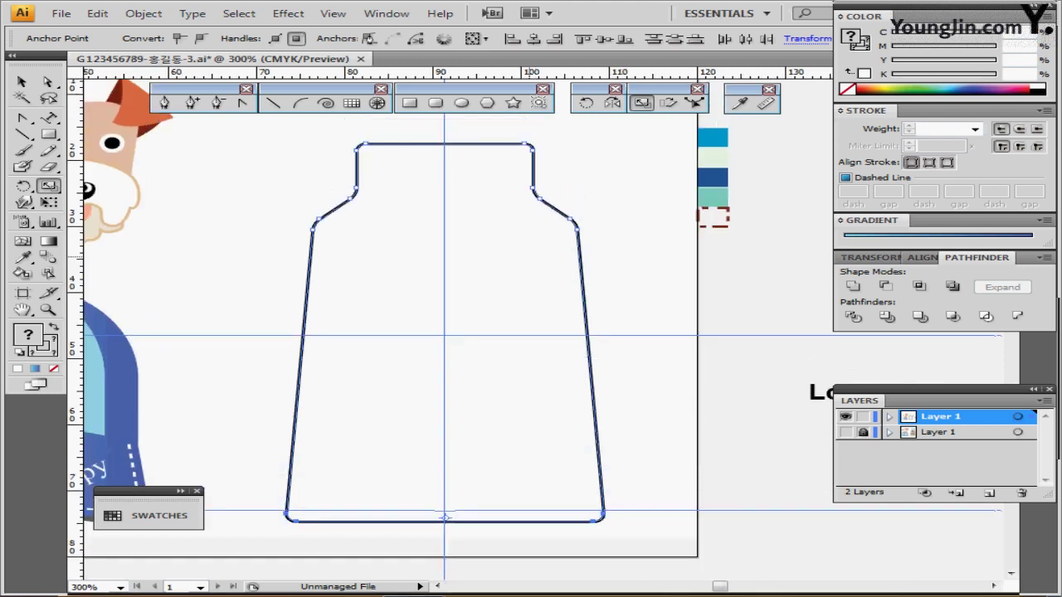
{"action": "scroll", "coordinate": [448, 331], "scroll_direction": "up", "scroll_amount": 3}
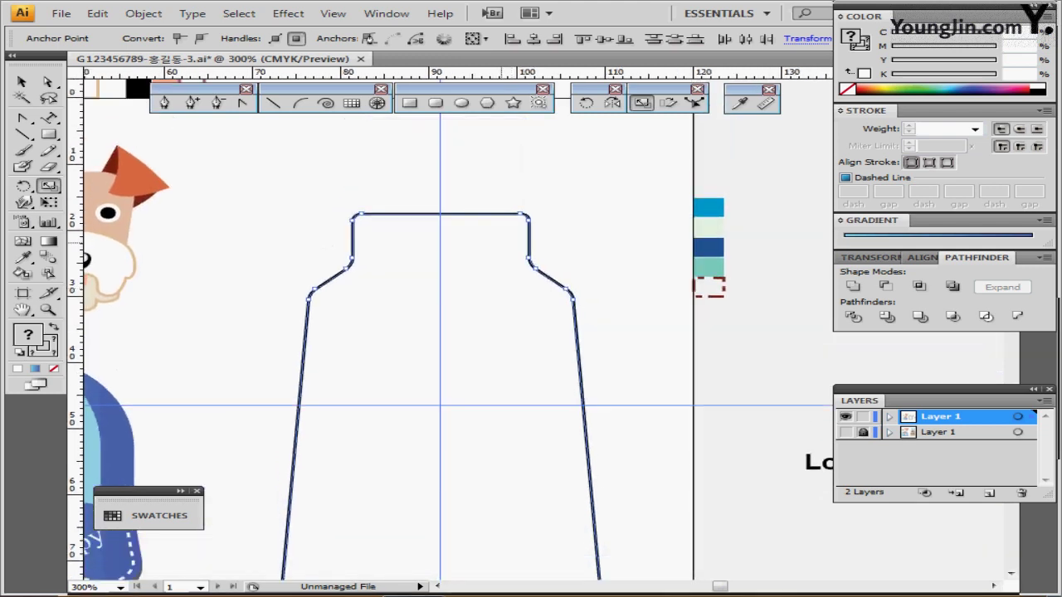
{"action": "scroll", "coordinate": [447, 332], "scroll_direction": "up", "scroll_amount": 1}
{"action": "scroll", "coordinate": [508, 260], "scroll_direction": "up", "scroll_amount": 1}
{"action": "left_click", "coordinate": [735, 188], "text": "ctrl"}
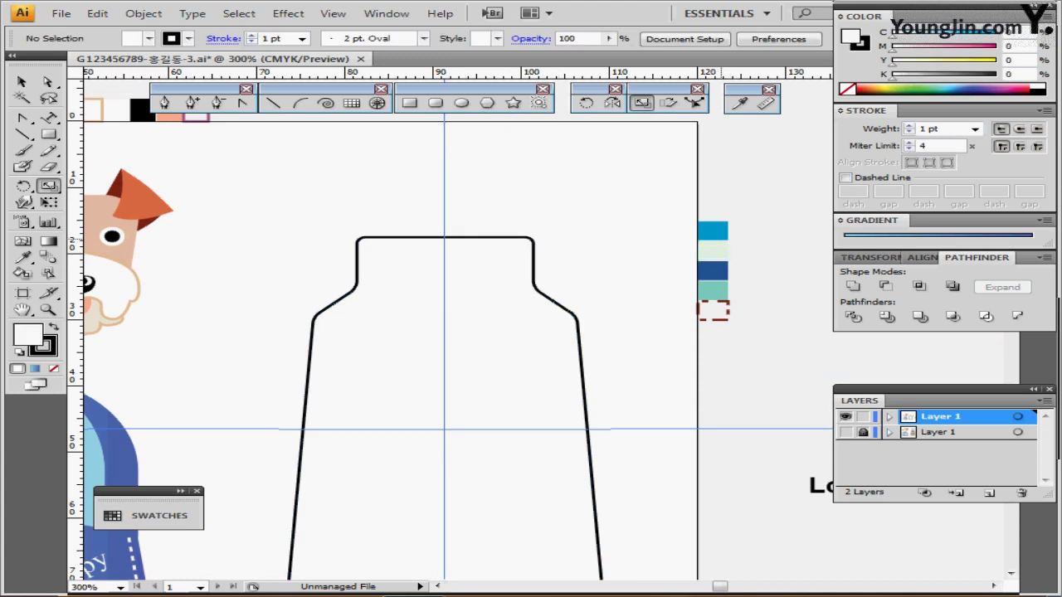
{"action": "left_click", "coordinate": [716, 229], "text": "ctrl"}
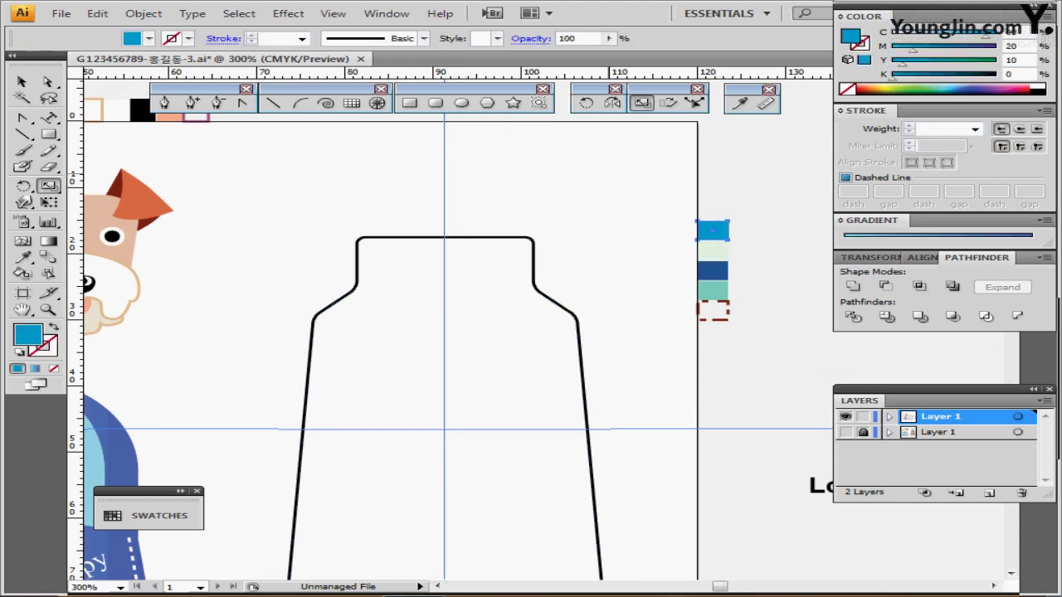
{"action": "left_click", "coordinate": [525, 188], "text": "ctrl"}
- Create a 17 × 17 mm rounded rectangle with a 4 mm corner radius, centred on the vertical guide above the apron's neckline
{"action": "left_click", "coordinate": [435, 102]}
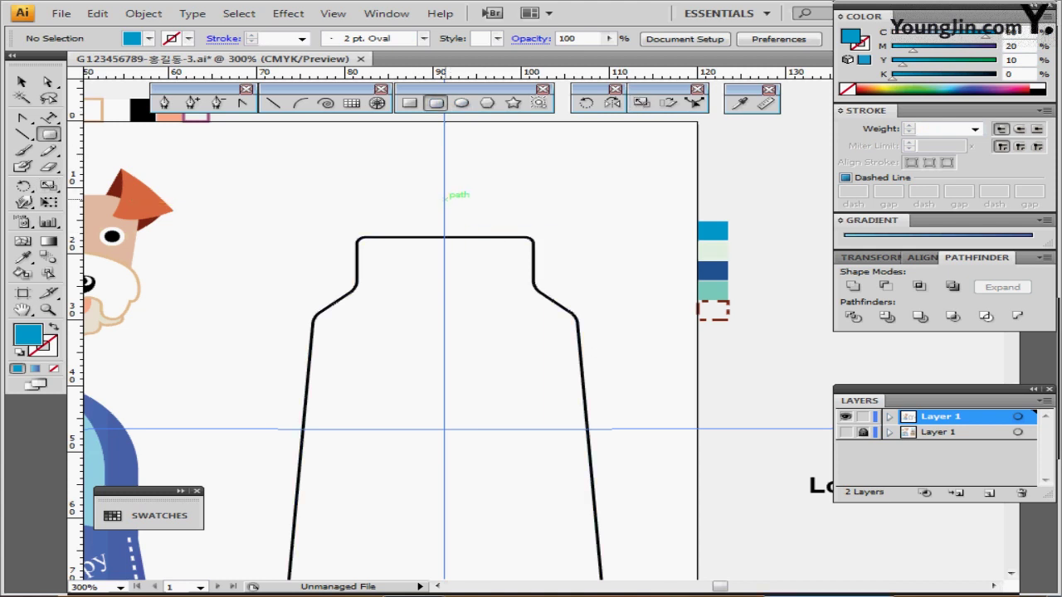
{"action": "left_click", "coordinate": [444, 196]}
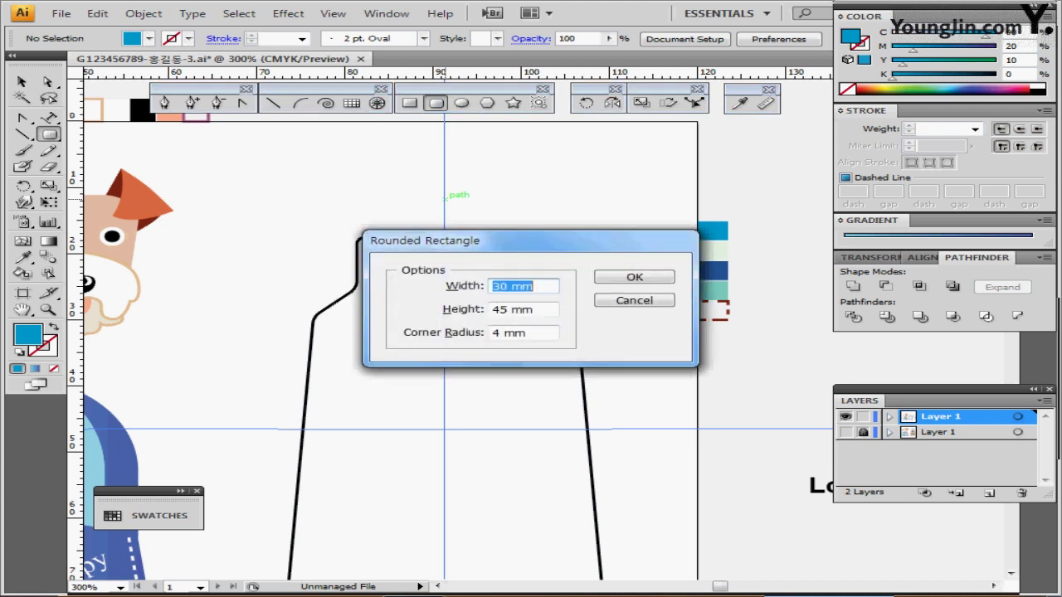
{"action": "type", "text": "17"}
{"action": "key", "text": "Tab"}
{"action": "type", "text": "17"}
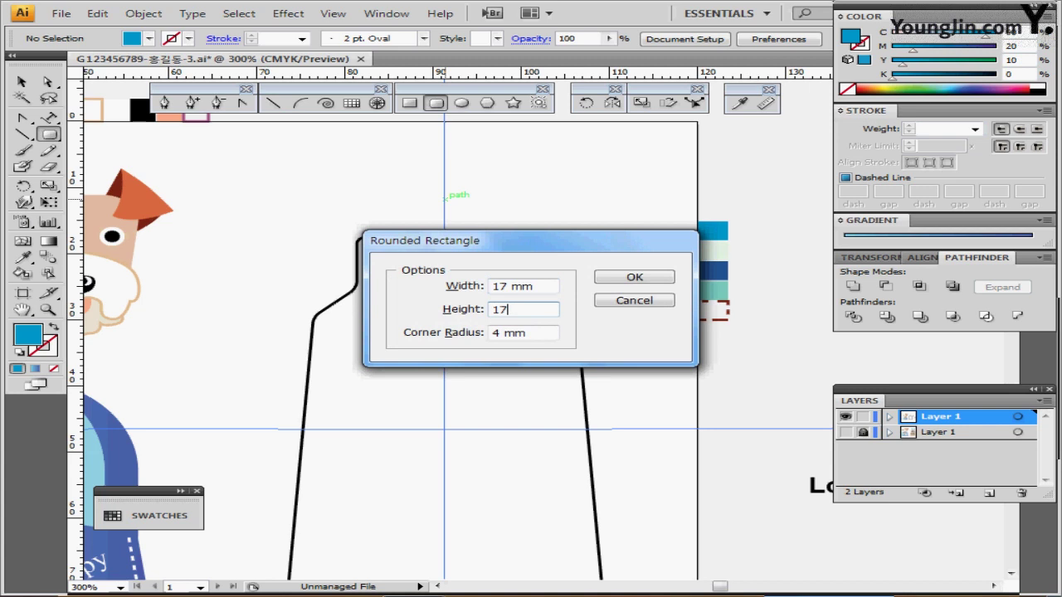
{"action": "key", "text": "Tab"}
{"action": "type", "text": "4"}
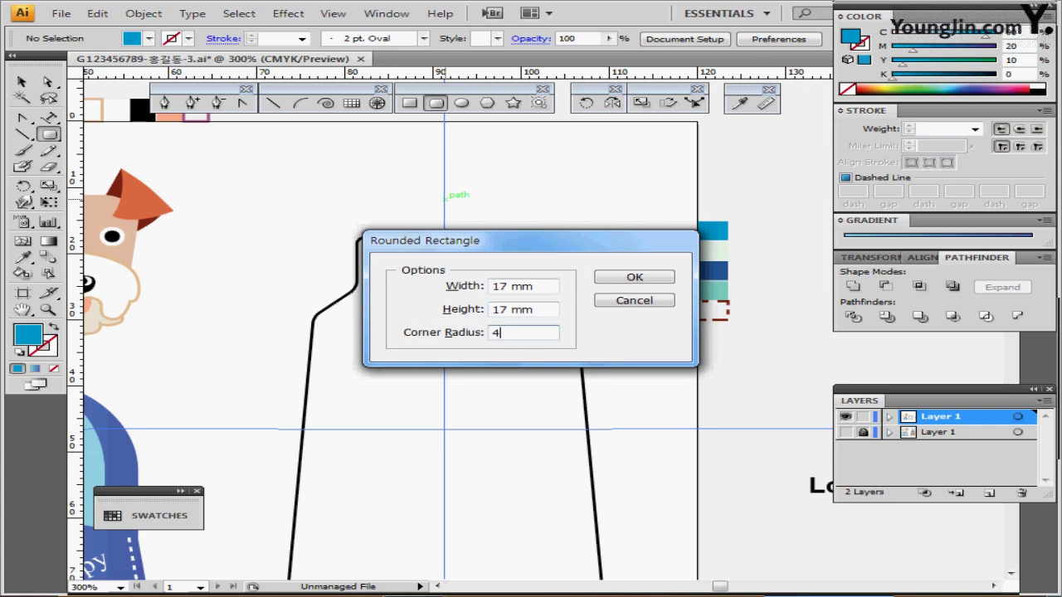
{"action": "key", "text": "Return"}
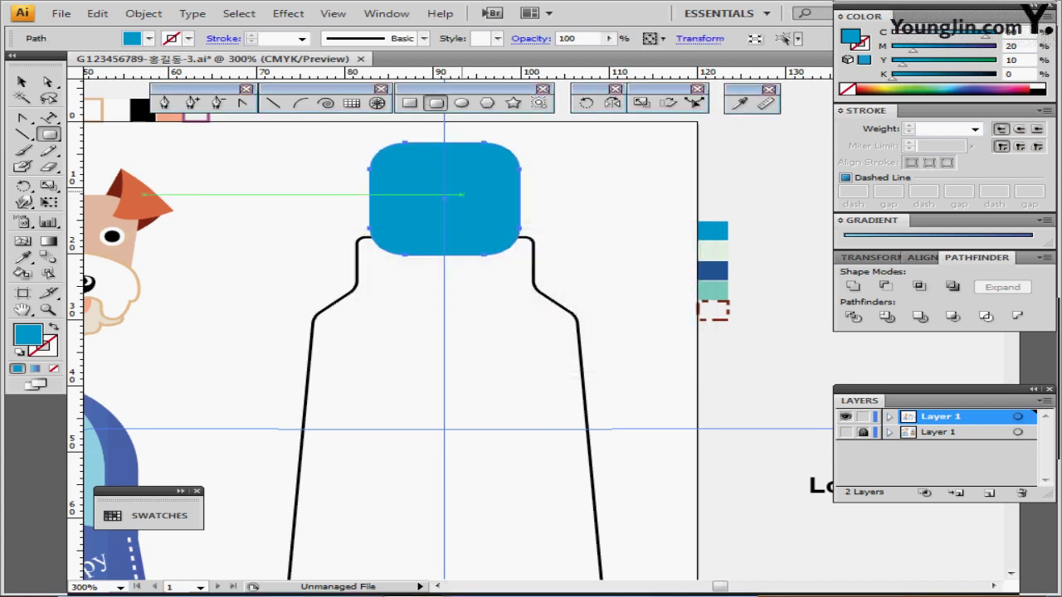
- Nudge the blue rounded rectangle downward so it overlaps the apron's upper edge further, and leave it deselected
{"action": "key", "text": "Down"}
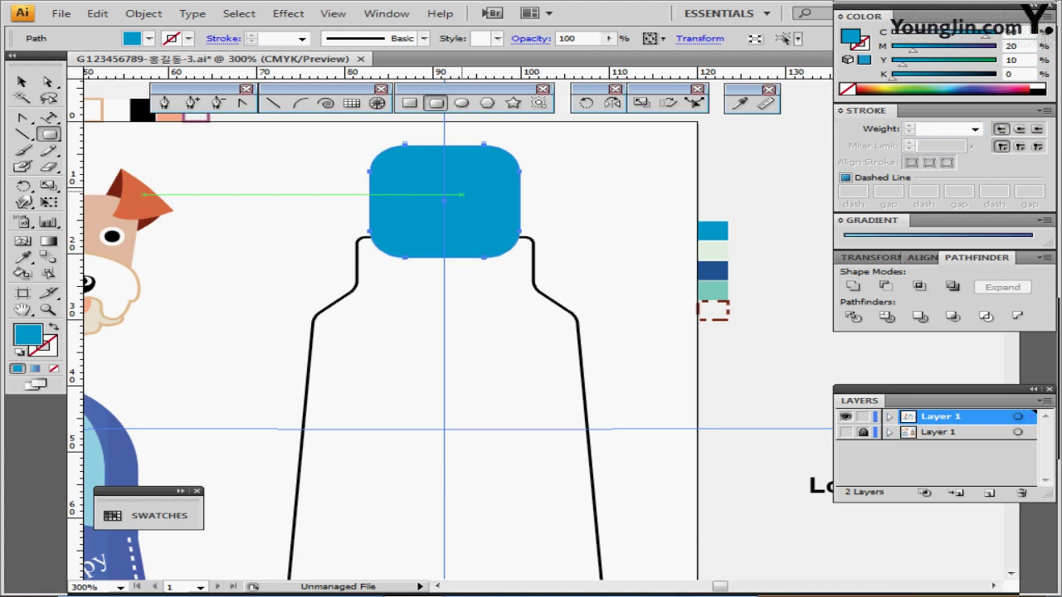
{"action": "key", "text": "Down"}
{"action": "key", "text": "Down"}
{"action": "key", "text": "Down"}
{"action": "key", "text": "Down"}
{"action": "key", "text": "Down"}
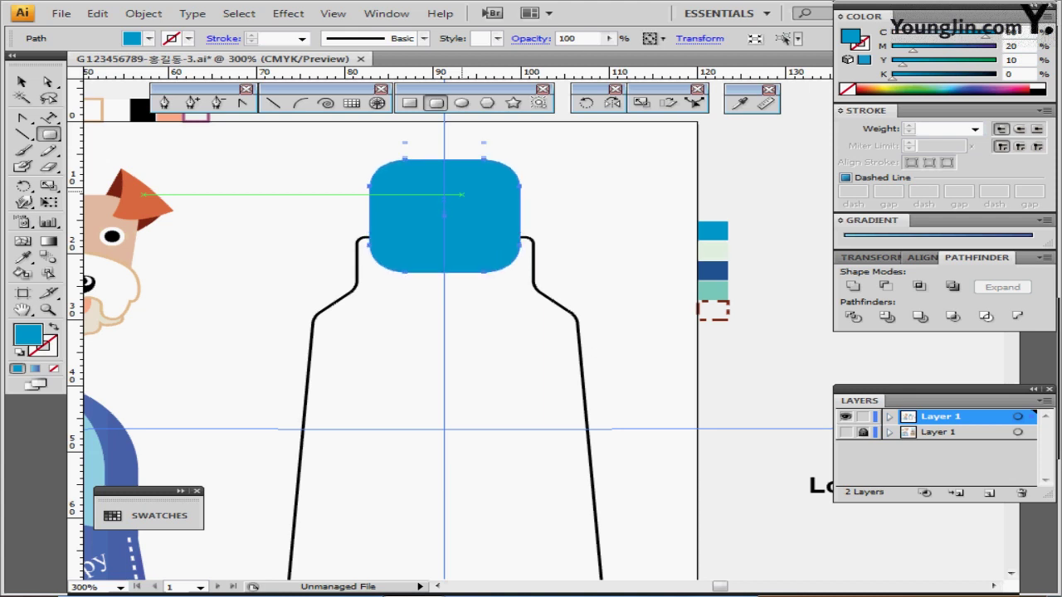
{"action": "key", "text": "Down"}
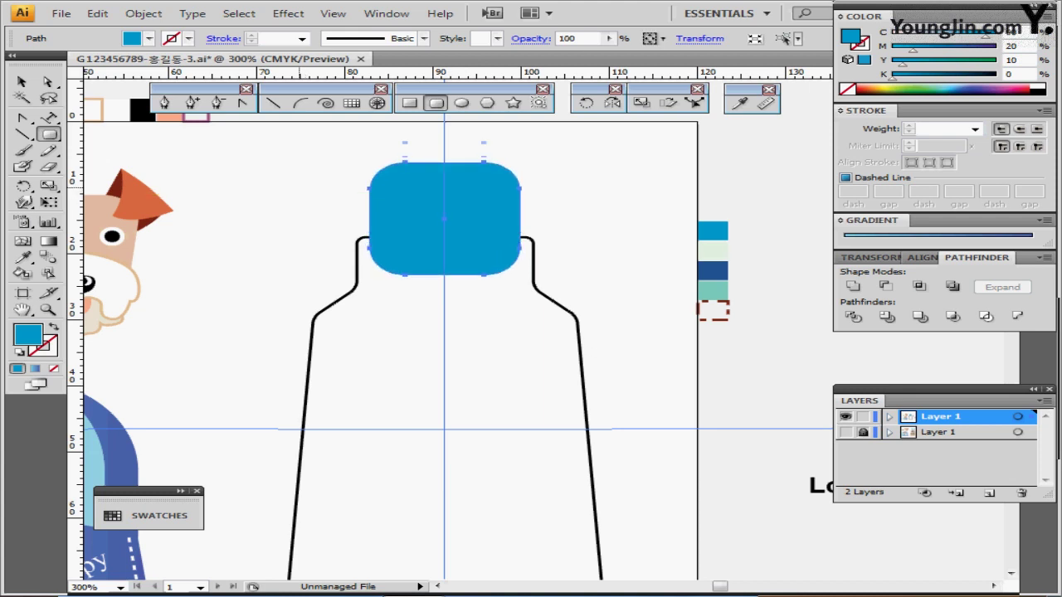
{"action": "key", "text": "ctrl+shift+a"}
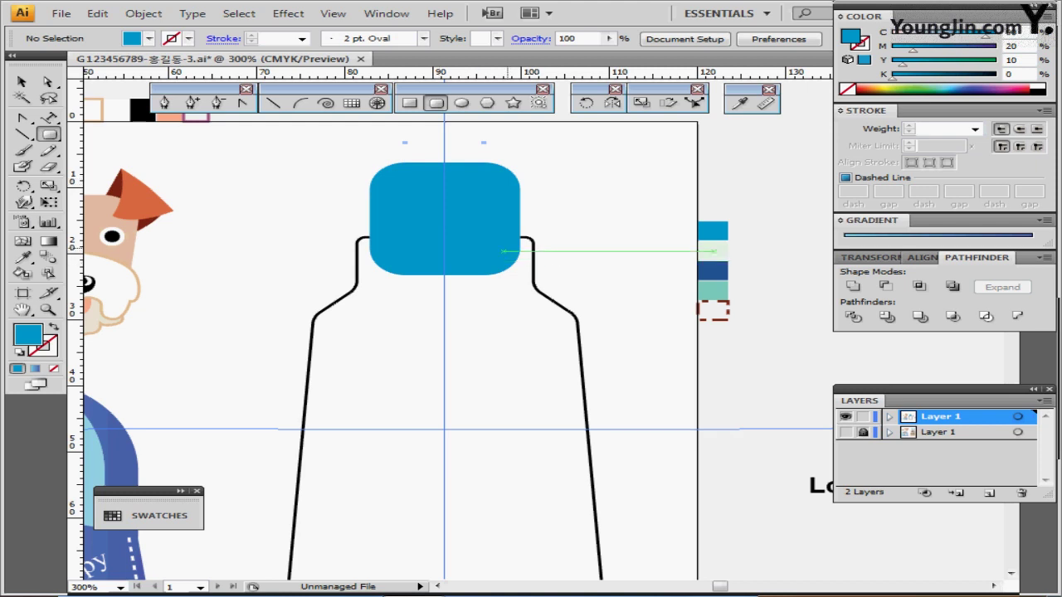
- Draw a rectangle about 13 mm wide, taller than the rounded rectangle, from its centre and align both shapes horizontally centred with the apron
{"action": "left_click", "coordinate": [410, 103]}
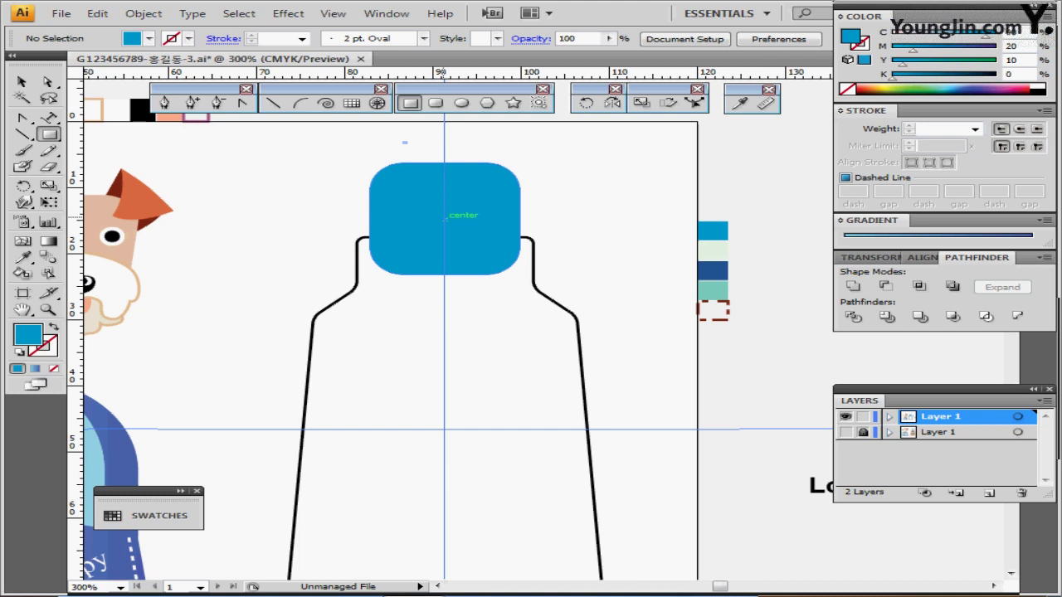
{"action": "mouse_move", "coordinate": [444, 217]}
{"action": "left_mouse_down"}
{"action": "mouse_move", "coordinate": [479, 282]}
{"action": "mouse_move", "coordinate": [502, 293]}
{"action": "left_mouse_up"}
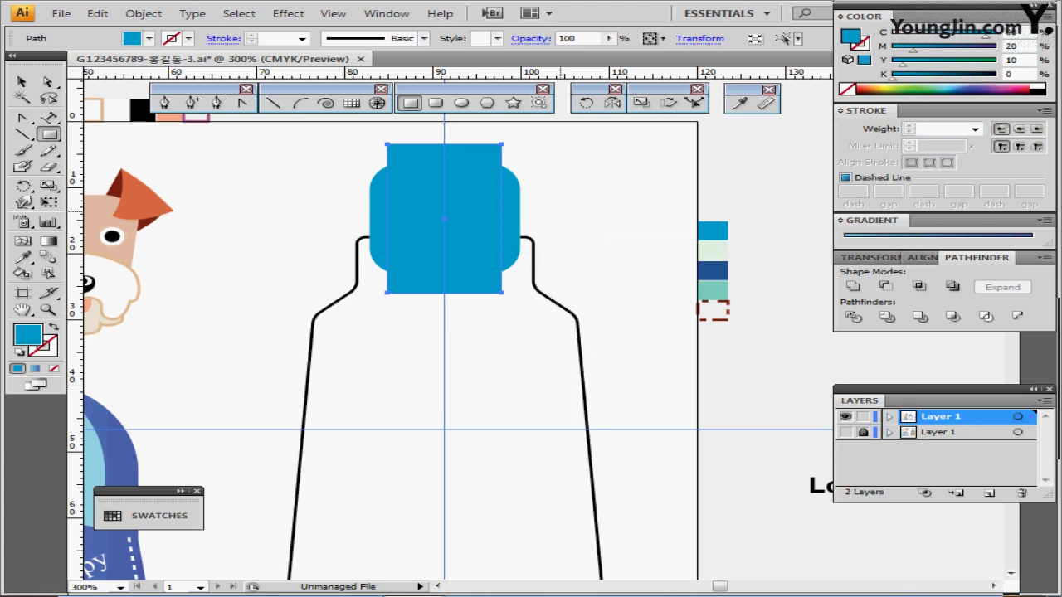
{"action": "key", "text": "v"}
{"action": "left_click_drag", "start_coordinate": [321, 165], "coordinate": [525, 274]}
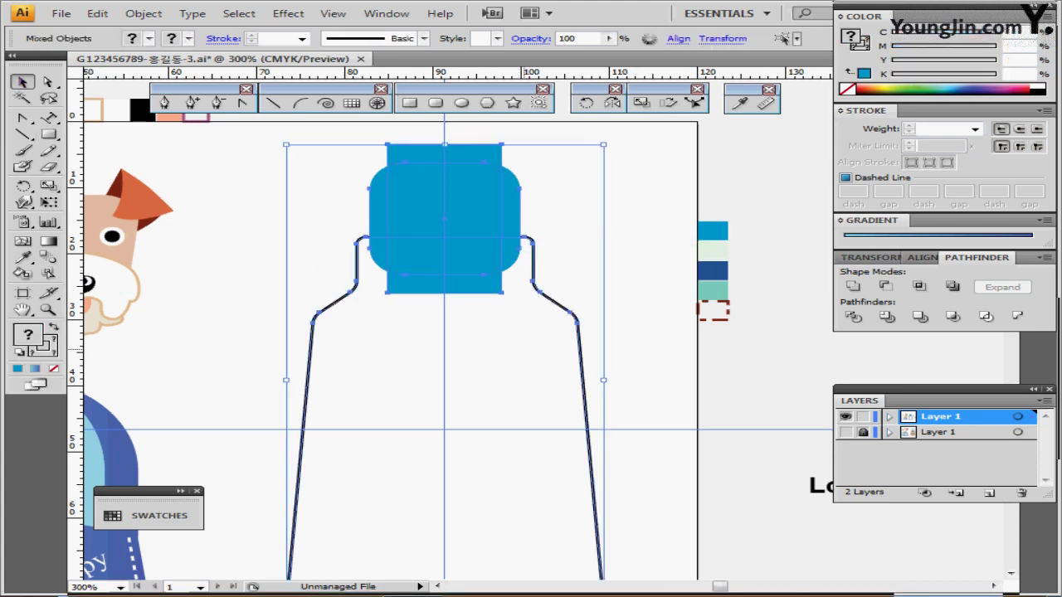
{"action": "left_click", "coordinate": [921, 258]}
{"action": "left_click", "coordinate": [889, 285]}
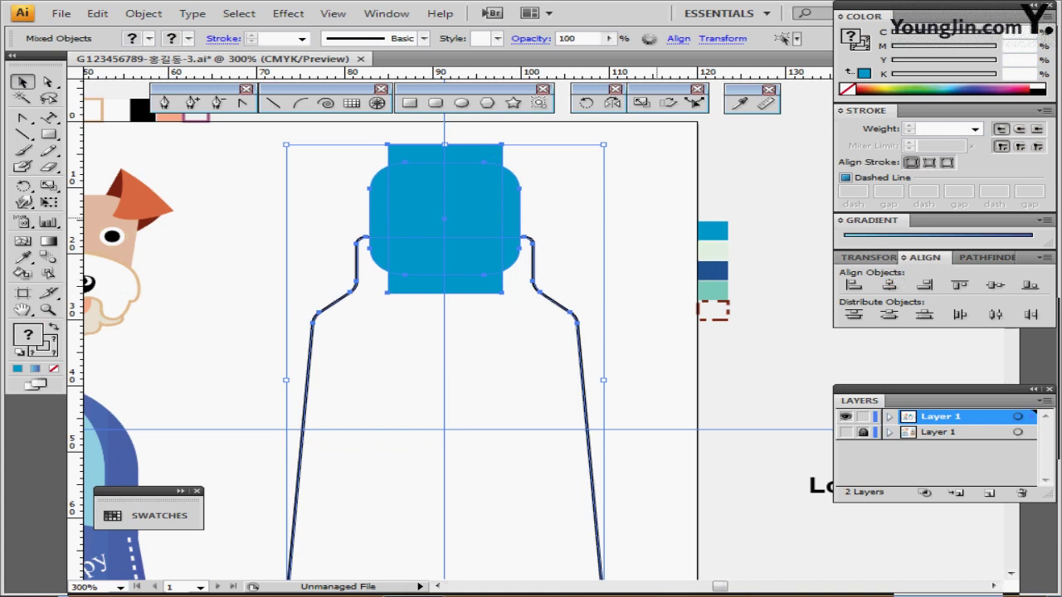
{"action": "left_click", "coordinate": [573, 186]}
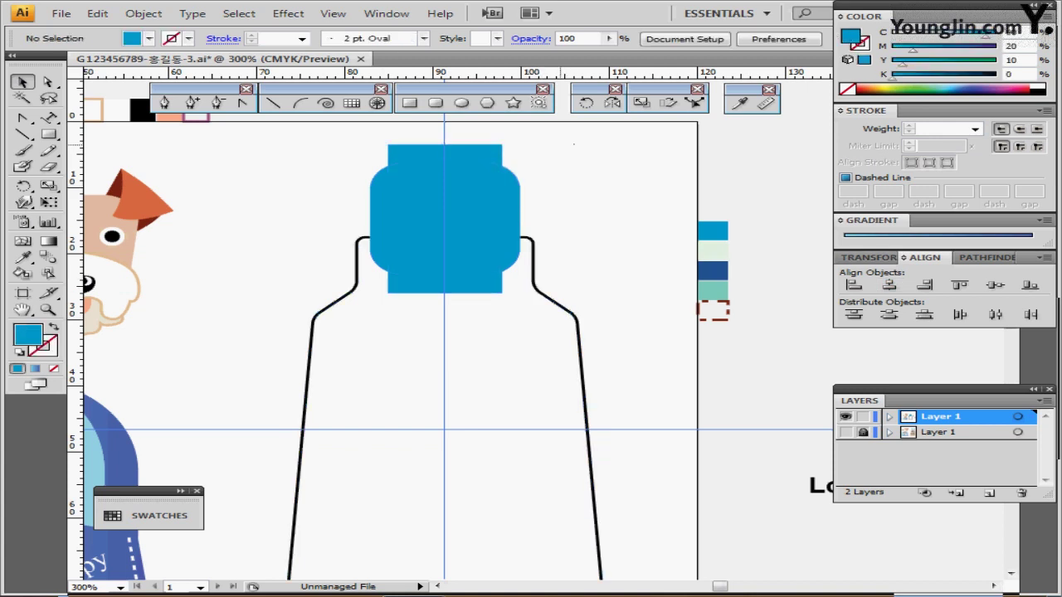
- Recolor the rectangle lying over the blue rounded shape pale yellow to distinguish it
{"action": "left_click_drag", "start_coordinate": [573, 144], "coordinate": [398, 213]}
{"action": "left_click", "coordinate": [546, 205]}
{"action": "left_click", "coordinate": [477, 209]}
{"action": "key", "text": "Up"}
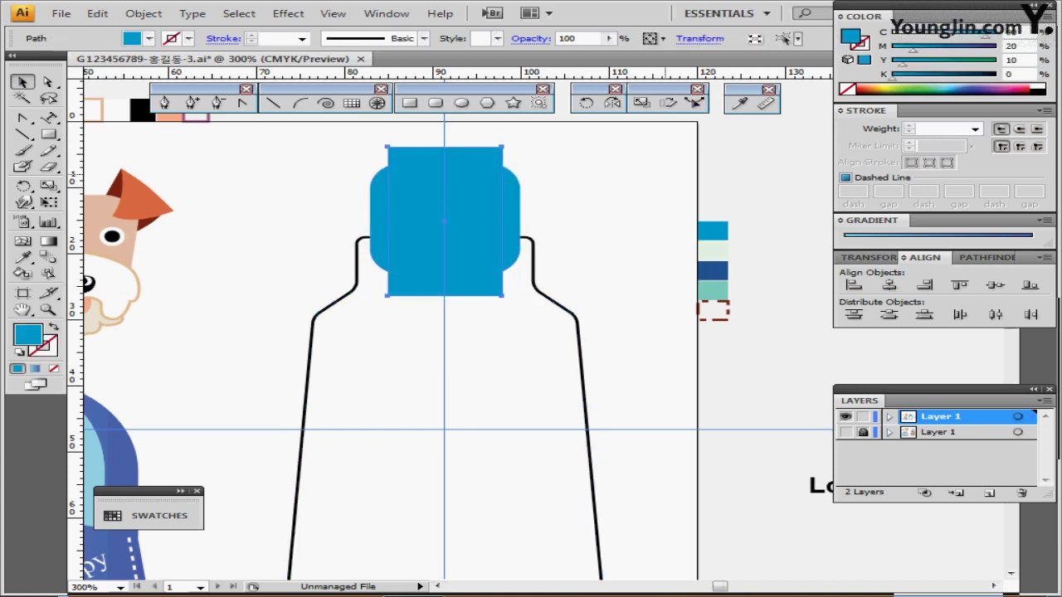
{"action": "key", "text": "Up"}
{"action": "left_click", "coordinate": [923, 89]}
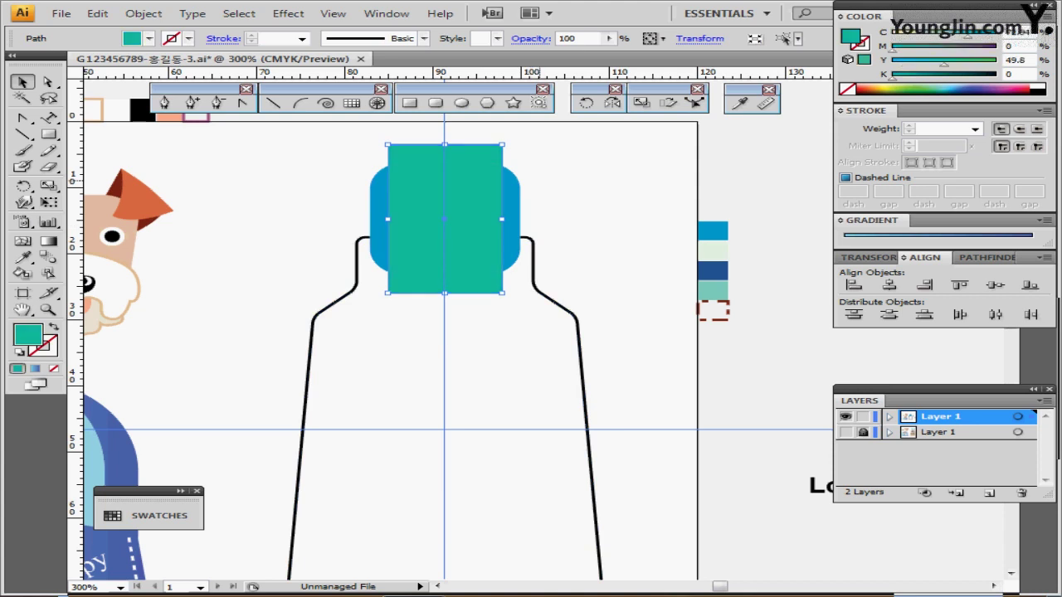
{"action": "left_click", "coordinate": [887, 87]}
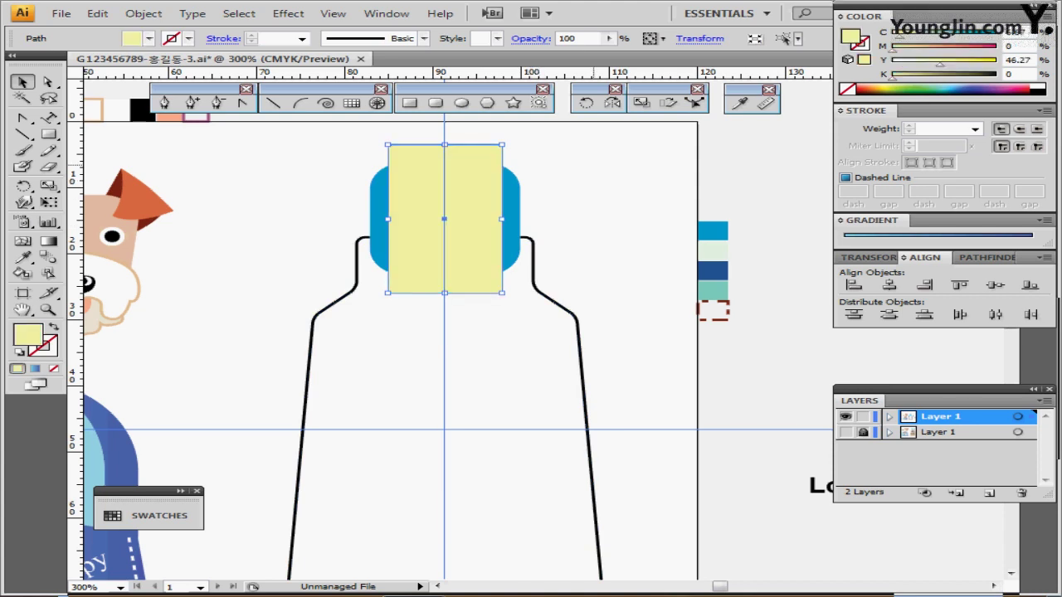
- Subtract the yellow rectangle from the blue rounded rectangle with Minus Front, leaving two curved side strips
{"action": "left_click_drag", "start_coordinate": [593, 164], "coordinate": [431, 201]}
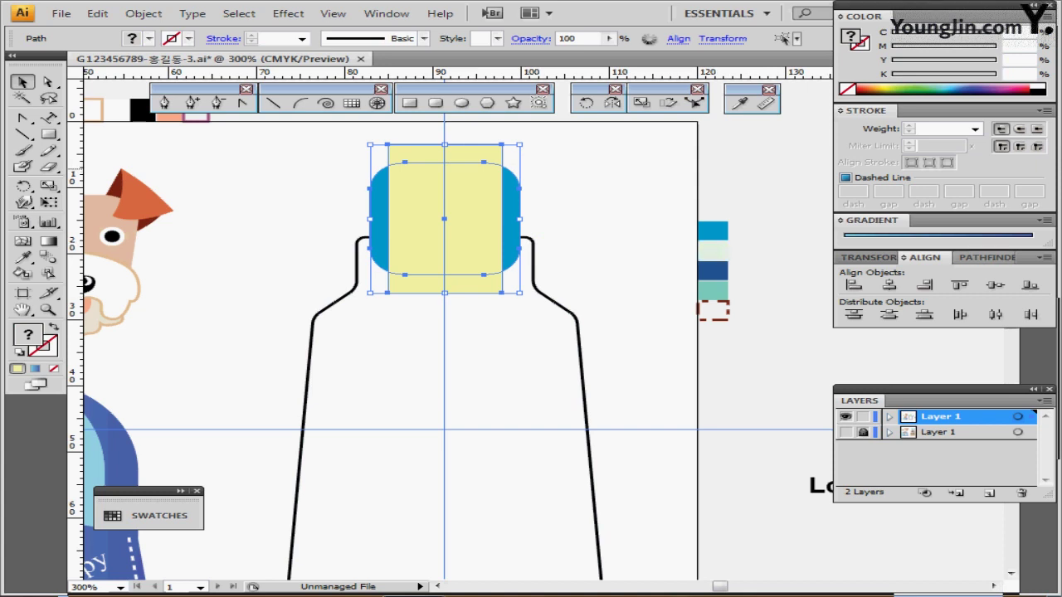
{"action": "left_click", "coordinate": [976, 257]}
{"action": "left_click", "coordinate": [885, 287]}
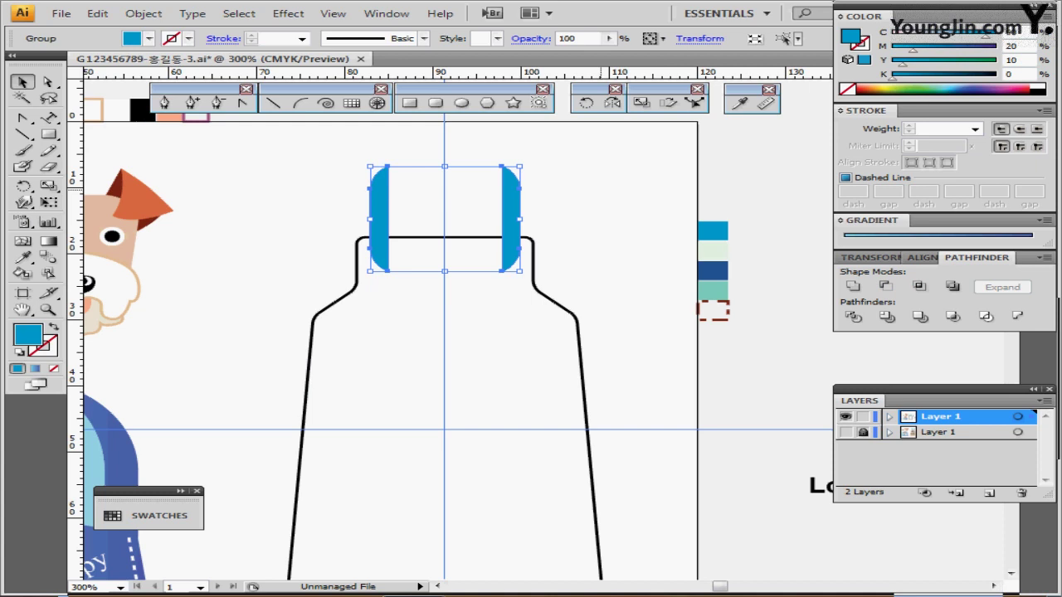
- Send the two blue strap strips to the back behind the apron outline and deselect them
{"action": "left_click_drag", "start_coordinate": [632, 184], "coordinate": [377, 199]}
{"action": "key", "text": "ctrl+shift+b"}
{"action": "scroll", "coordinate": [447, 331], "scroll_direction": "up", "scroll_amount": 1}
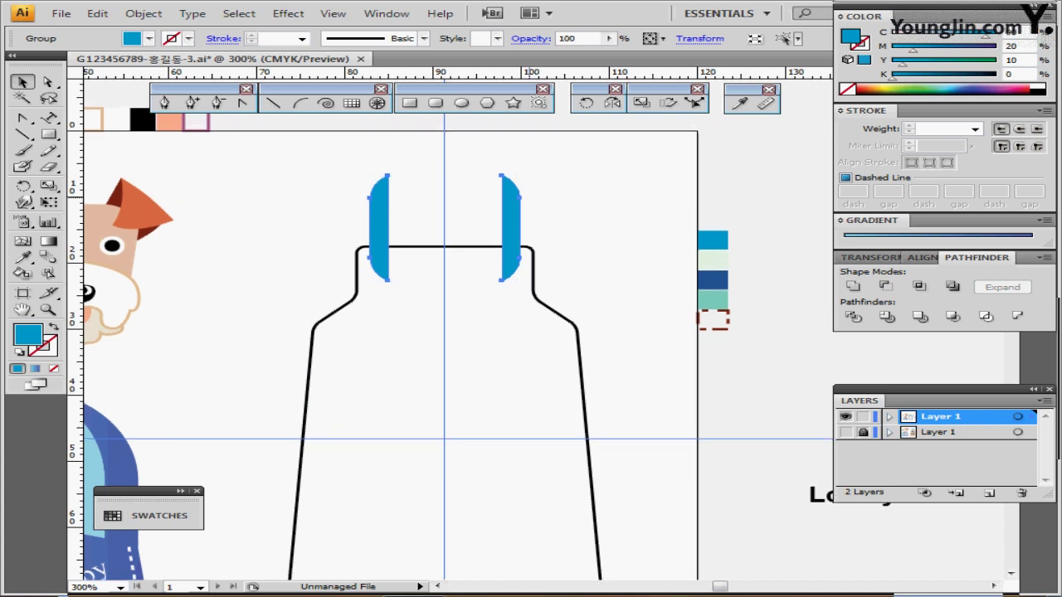
{"action": "key", "text": "ctrl+shift+b"}
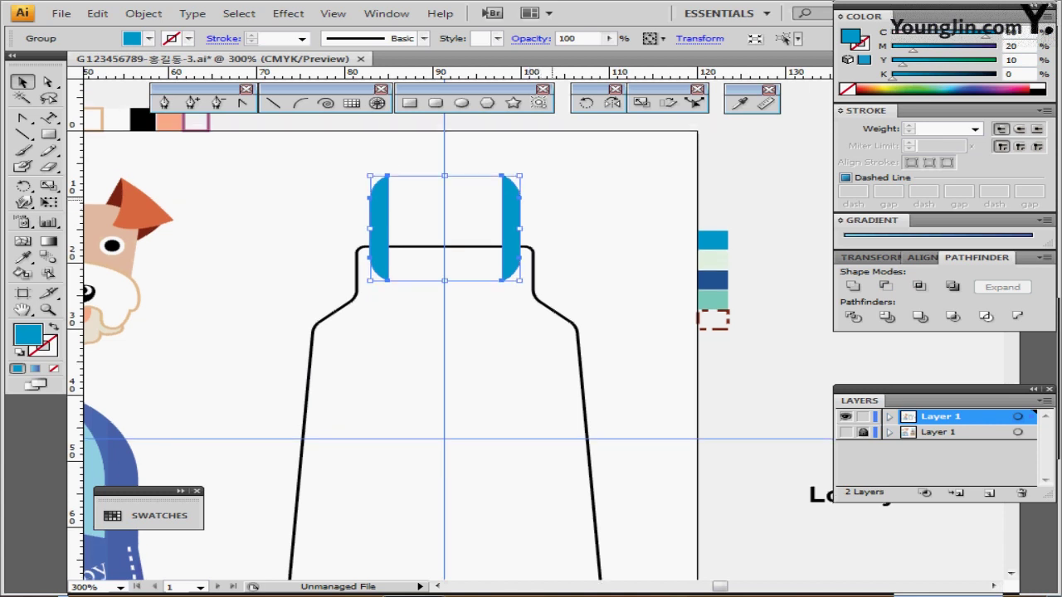
{"action": "key", "text": "ctrl+shift+b"}
{"action": "key", "text": "ctrl+shift+bracketleft"}
{"action": "key", "text": "ctrl+shift+a"}
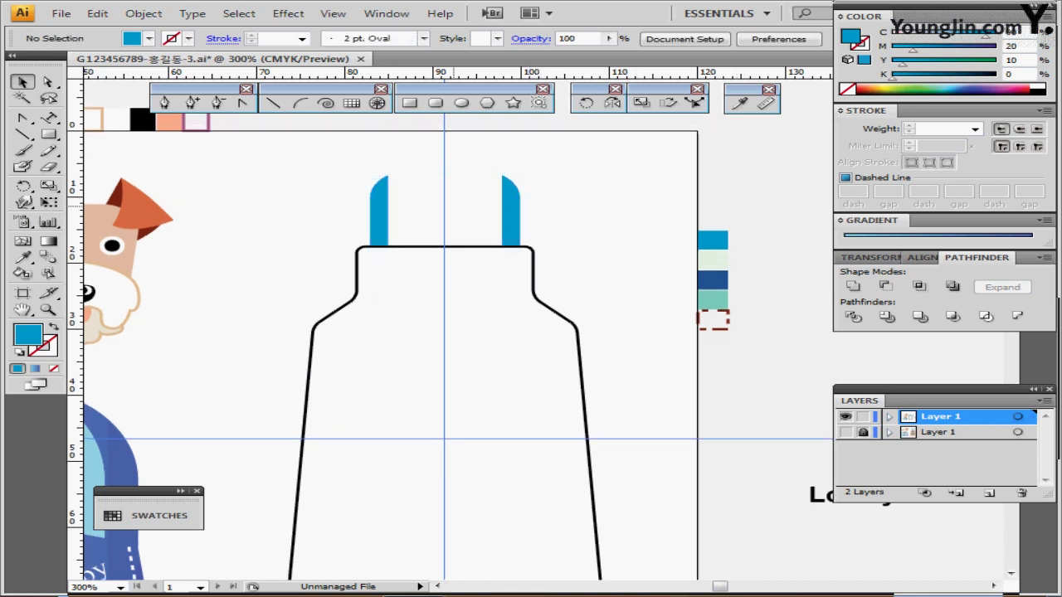
- Adopt the pale green sample as fill and draw a rectangle about 12.9 × 2.2 mm joining the upper inner corners of the blue strips
{"action": "left_click", "coordinate": [712, 261]}
{"action": "key", "text": "ctrl+shift+a"}
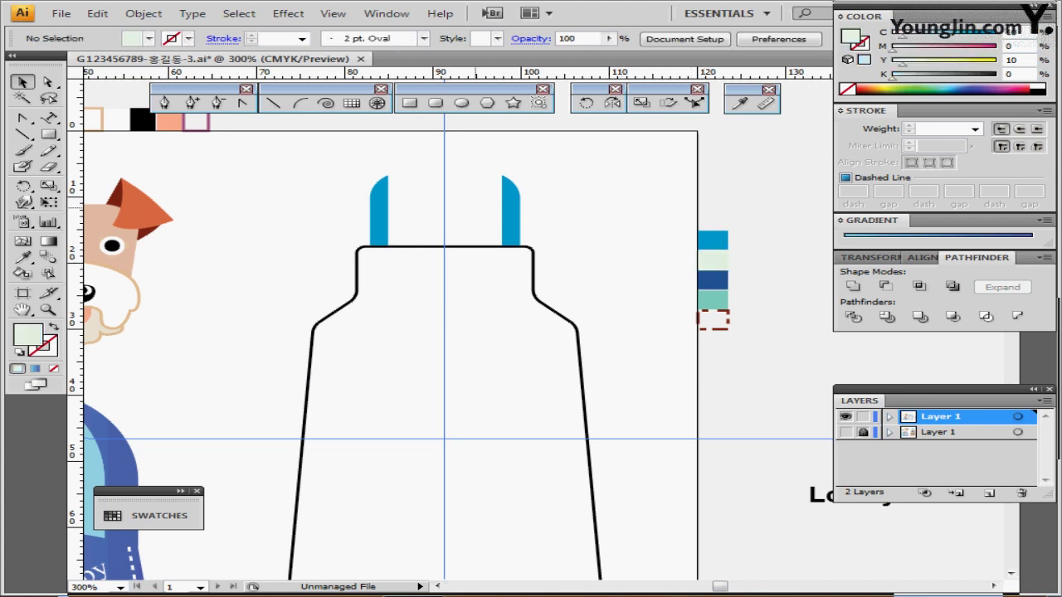
{"action": "scroll", "coordinate": [510, 230], "scroll_direction": "up", "scroll_amount": 2}
{"action": "left_click_drag", "start_coordinate": [574, 396], "coordinate": [553, 241]}
{"action": "left_click", "coordinate": [410, 103]}
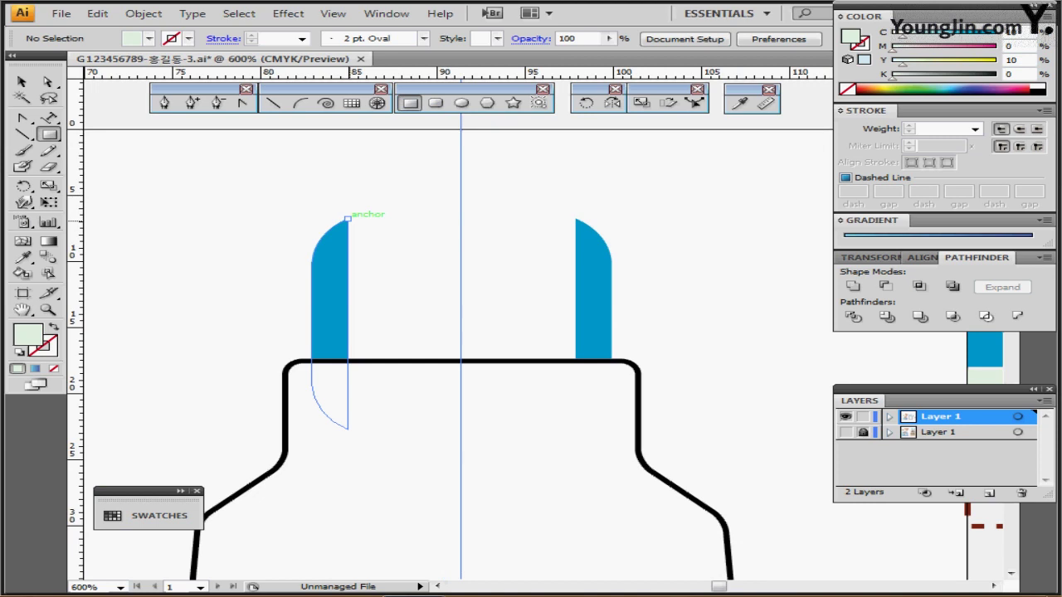
{"action": "left_click_drag", "start_coordinate": [348, 219], "coordinate": [576, 246]}
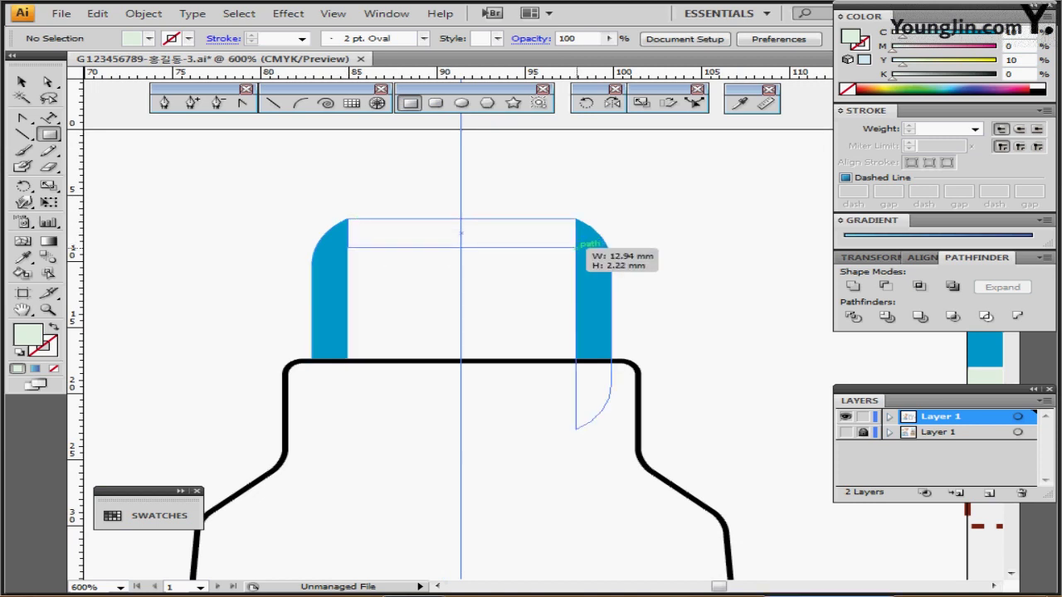
{"action": "left_click_drag", "start_coordinate": [576, 247], "coordinate": [576, 247]}
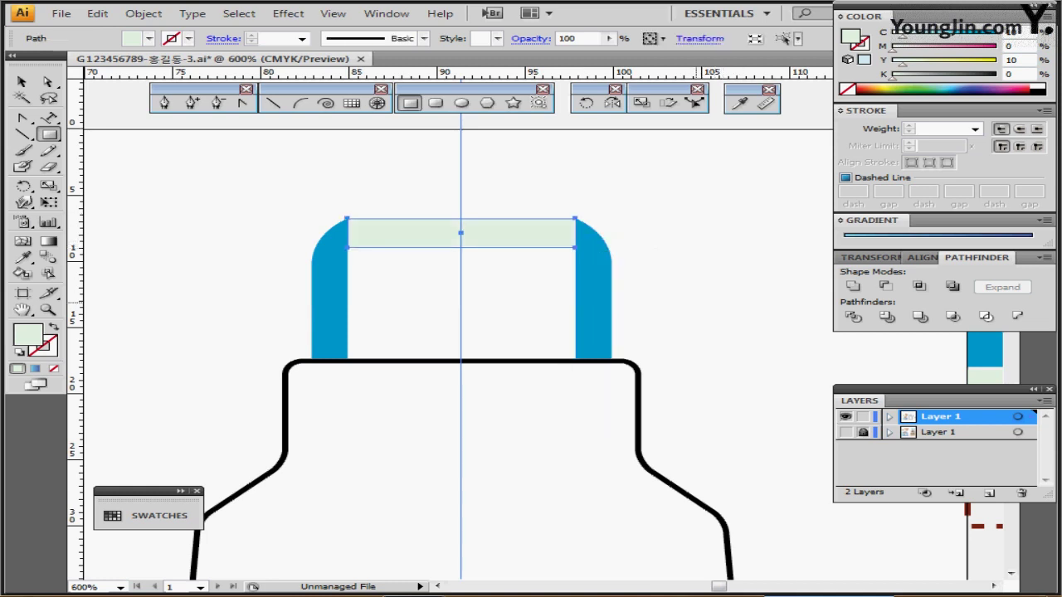
{"action": "left_click", "coordinate": [680, 259], "text": "ctrl"}
- Fill the apron body with the bone pattern swatch
{"action": "left_click_drag", "start_coordinate": [649, 289], "coordinate": [661, 234]}
{"action": "scroll", "coordinate": [473, 332], "scroll_direction": "down", "scroll_amount": 2}
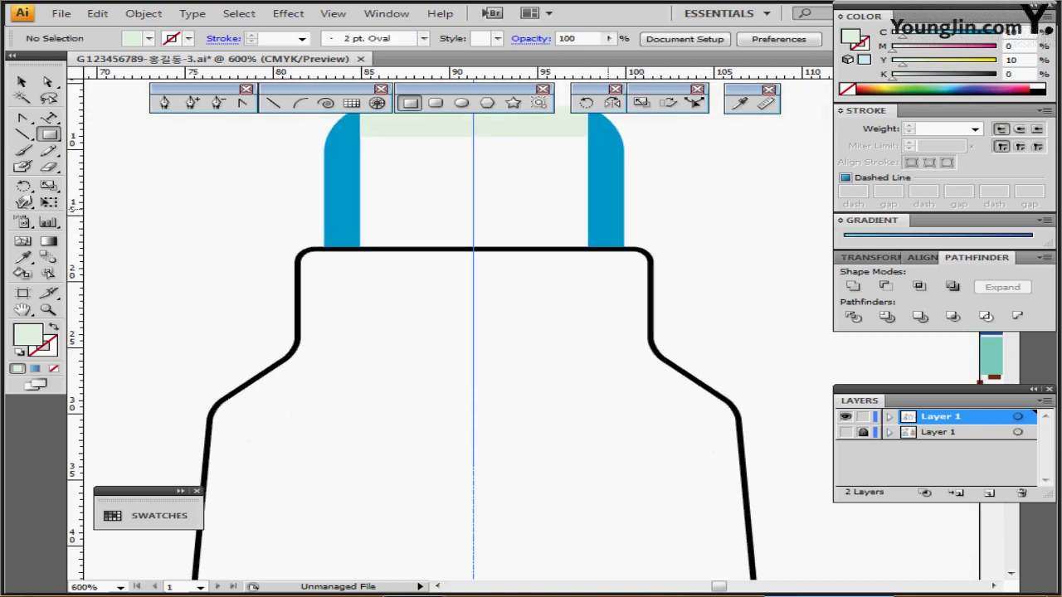
{"action": "key", "text": "ctrl+minus"}
{"action": "left_click_drag", "start_coordinate": [617, 425], "coordinate": [555, 324]}
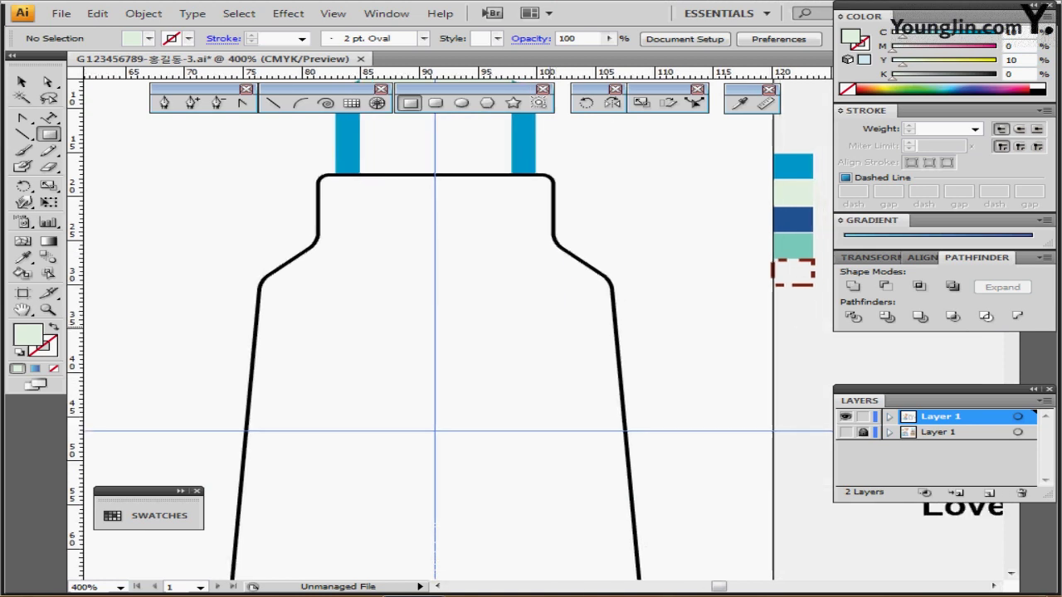
{"action": "left_click", "coordinate": [558, 312], "text": "ctrl"}
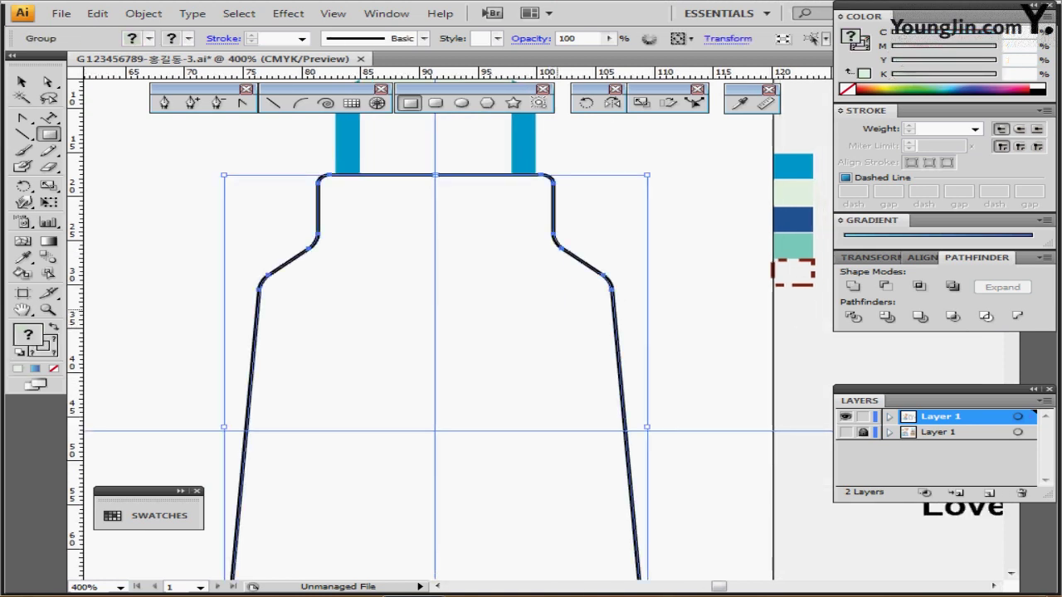
{"action": "key", "text": "ctrl+shift+b"}
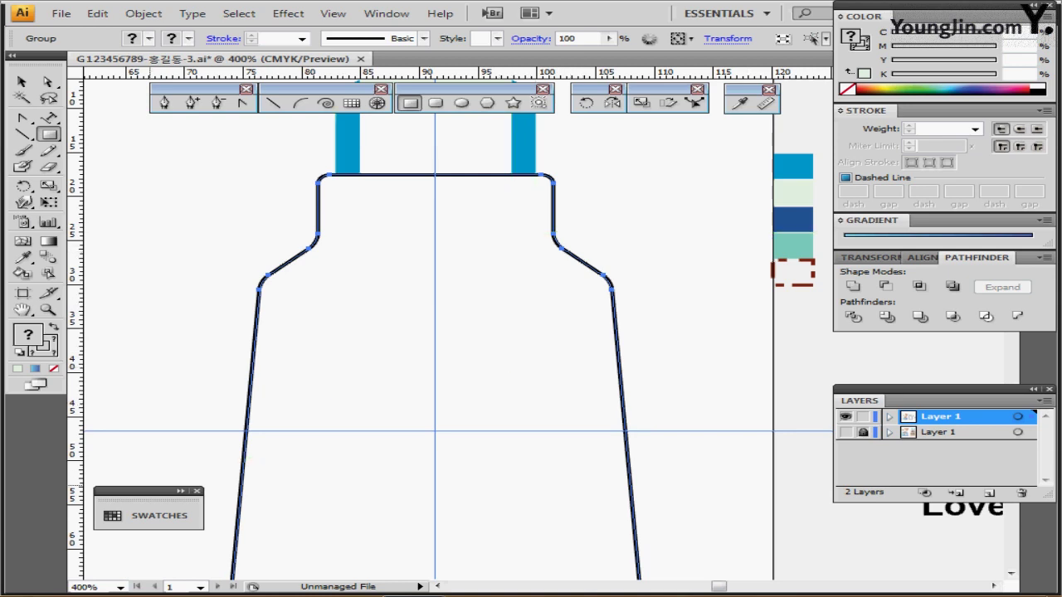
{"action": "left_click", "coordinate": [180, 491]}
{"action": "left_click_drag", "start_coordinate": [168, 491], "coordinate": [118, 332]}
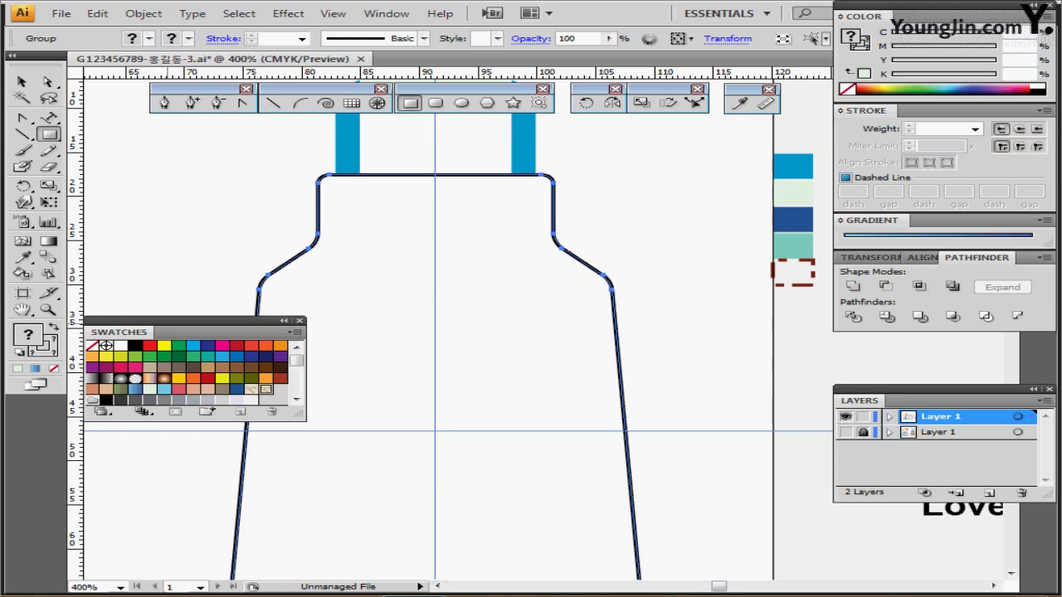
{"action": "left_click", "coordinate": [266, 388]}
{"action": "left_click_drag", "start_coordinate": [118, 332], "coordinate": [84, 501]}
{"action": "key", "text": "ctrl+minus"}
{"action": "left_click_drag", "start_coordinate": [422, 374], "coordinate": [320, 355]}
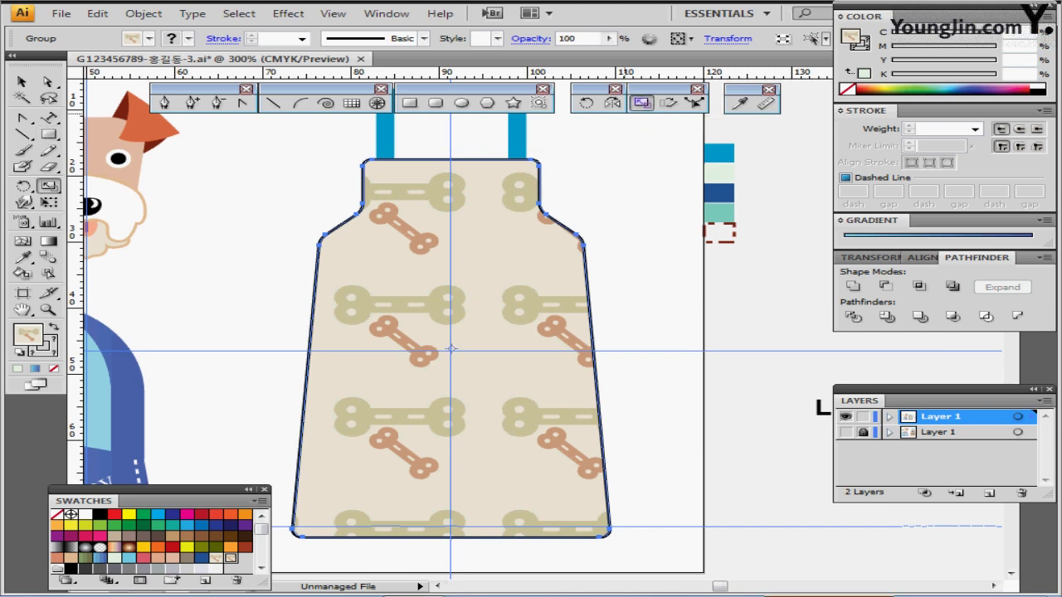
- Scale only the bone pattern inside the apron body uniformly to 40%, excluding the object itself from the scaling
{"action": "double_click", "coordinate": [641, 102]}
{"action": "left_click_drag", "start_coordinate": [464, 197], "coordinate": [673, 197]}
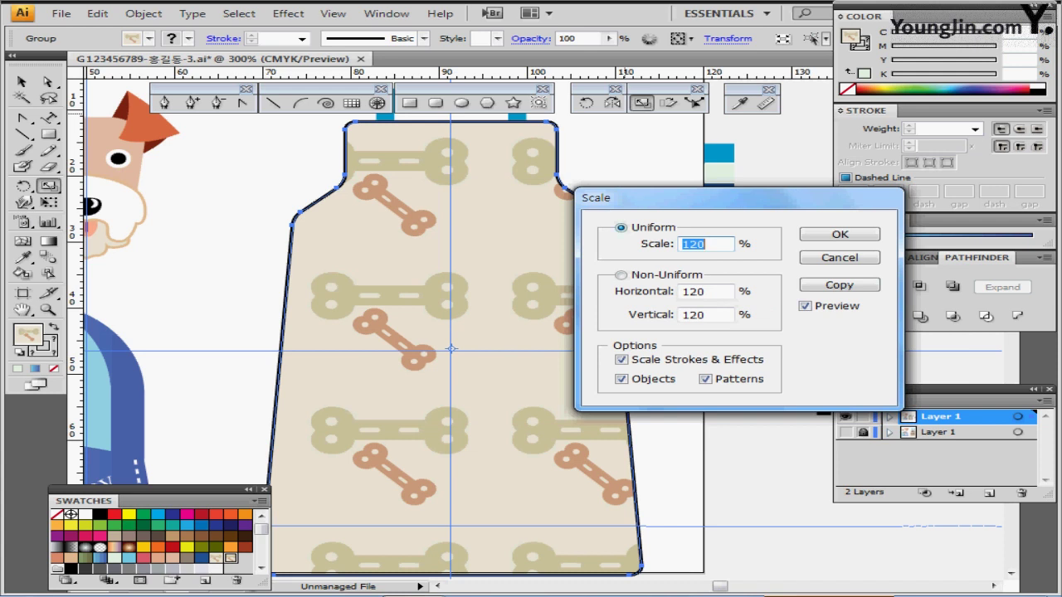
{"action": "type", "text": "40"}
{"action": "key", "text": "Tab"}
{"action": "key", "text": "Tab"}
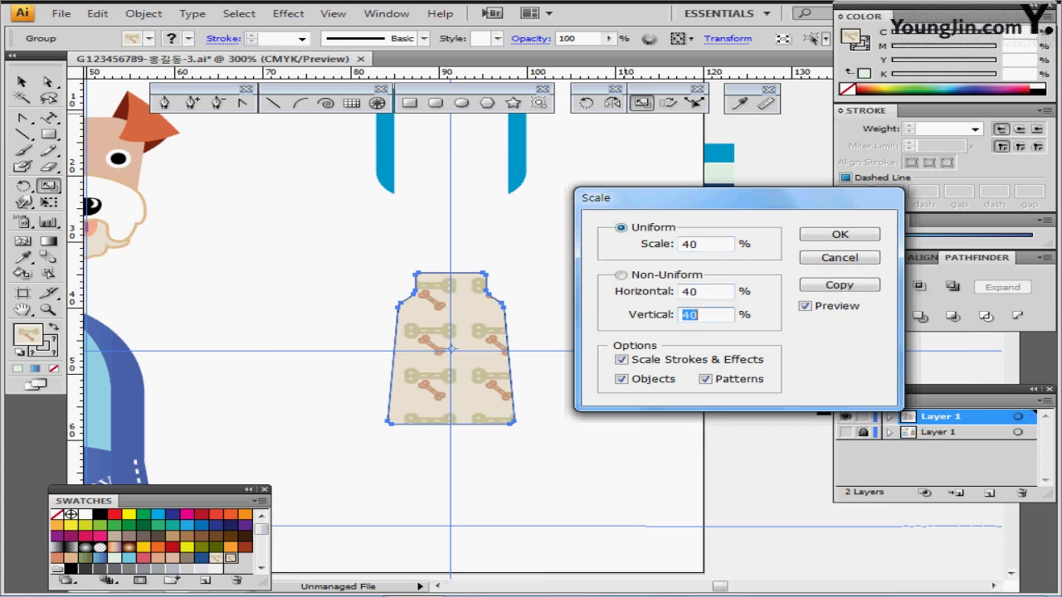
{"action": "left_click", "coordinate": [622, 379]}
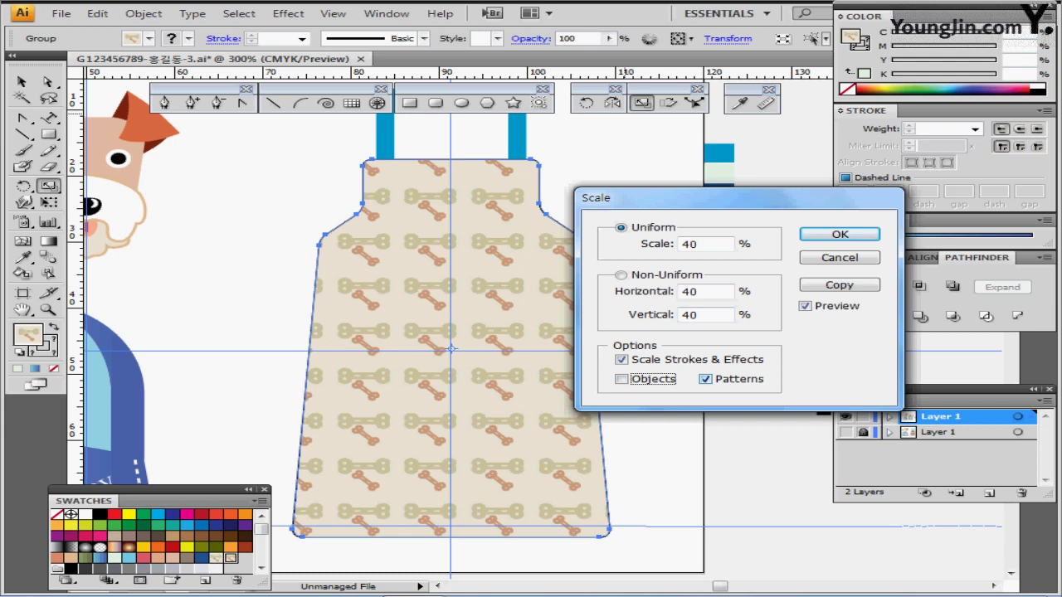
{"action": "left_click", "coordinate": [840, 234]}
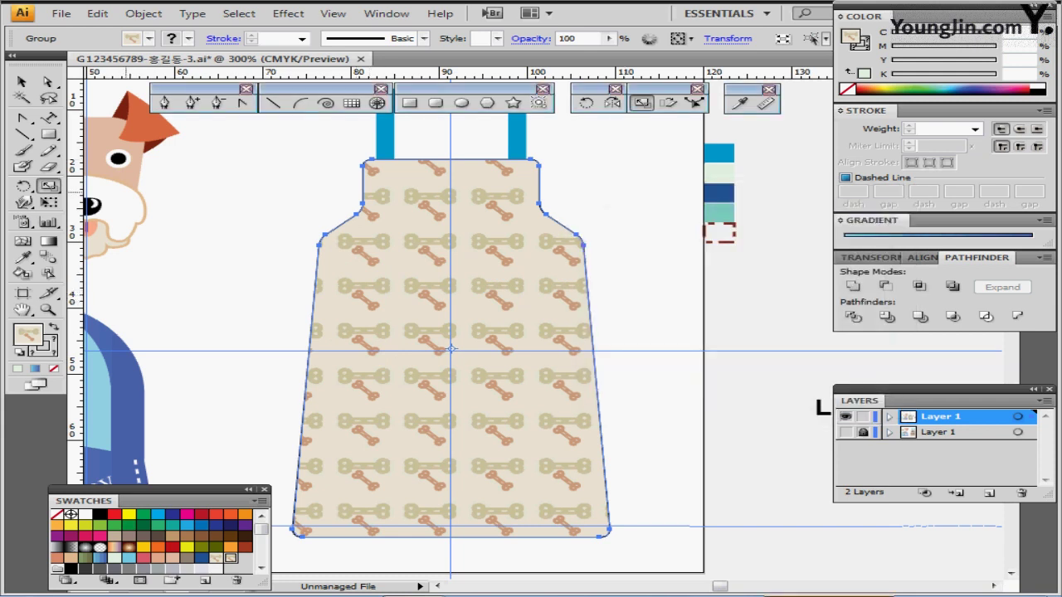
- Remove the stroke from the apron body and deselect it
{"action": "left_click", "coordinate": [50, 349]}
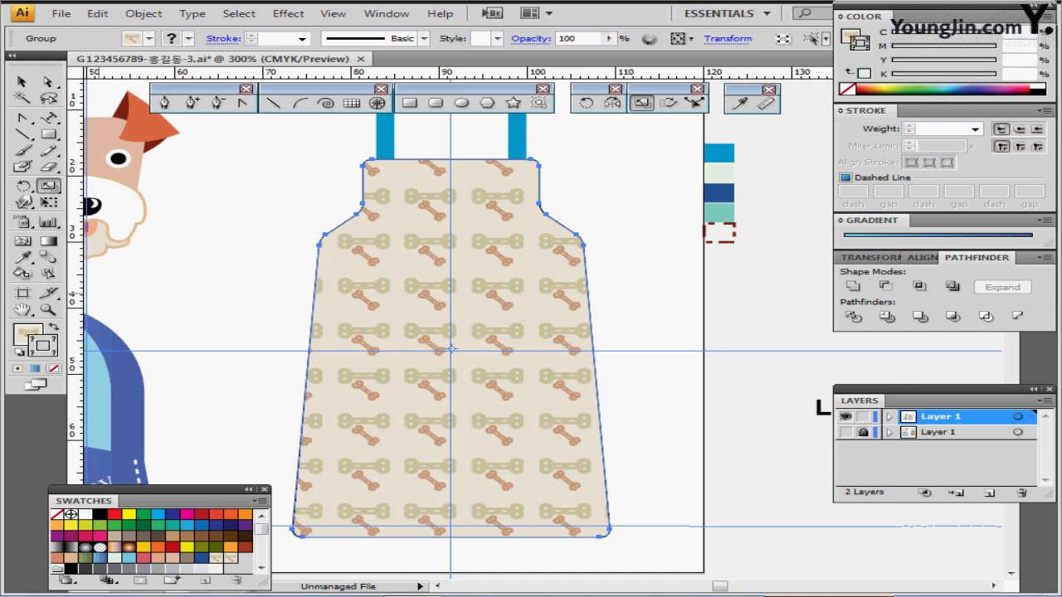
{"action": "left_click", "coordinate": [54, 368]}
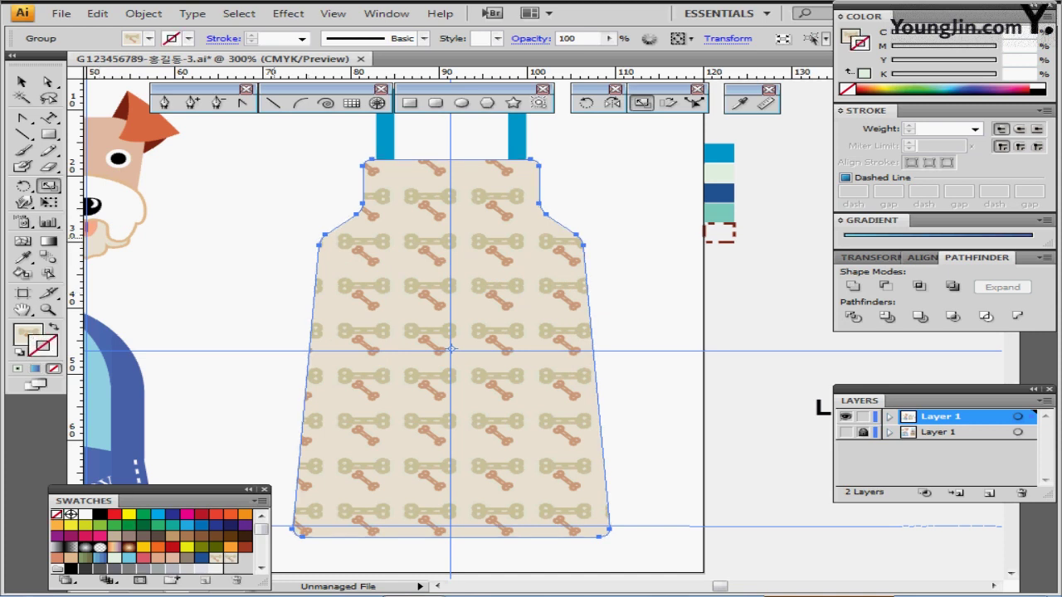
{"action": "key", "text": "ctrl+shift+a"}
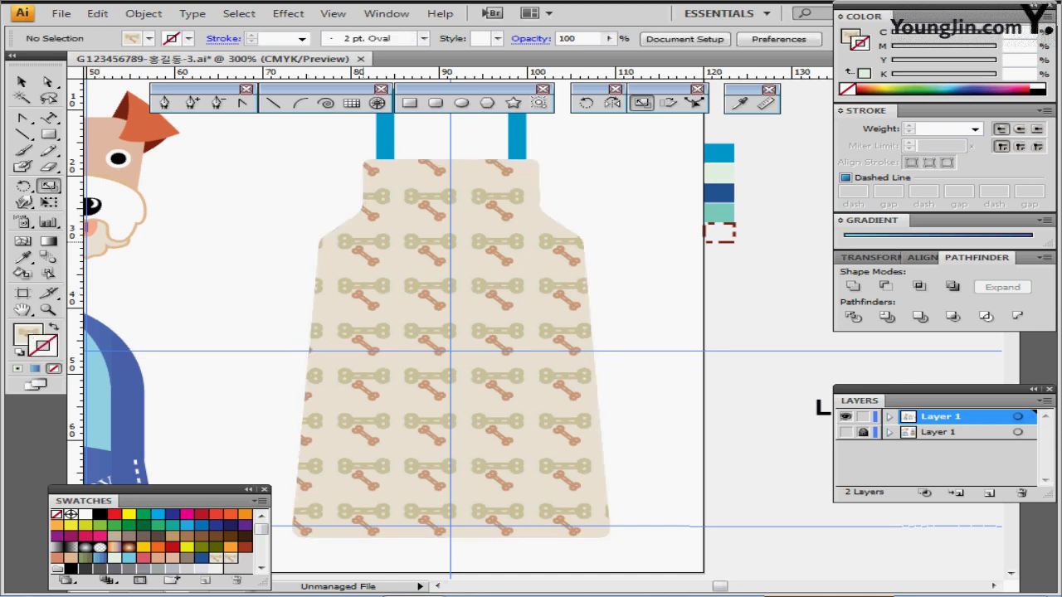
- Adopt the bright blue sample as fill and draw a hexagon about 2.96 × 2.56 mm on the apron below the left strap
{"action": "left_click_drag", "start_coordinate": [318, 173], "coordinate": [315, 223]}
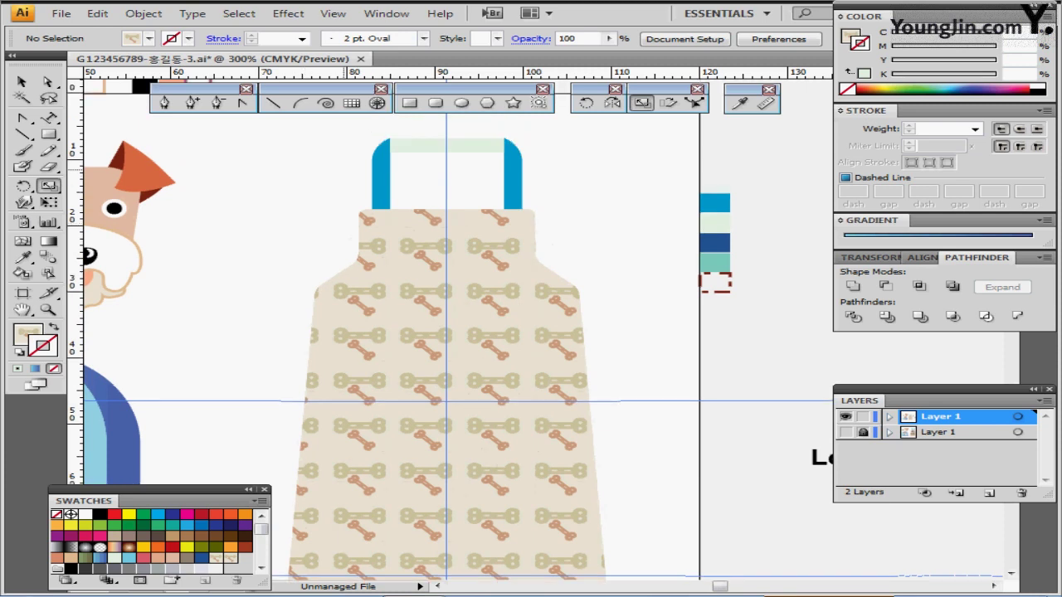
{"action": "left_click", "coordinate": [711, 206], "text": "ctrl"}
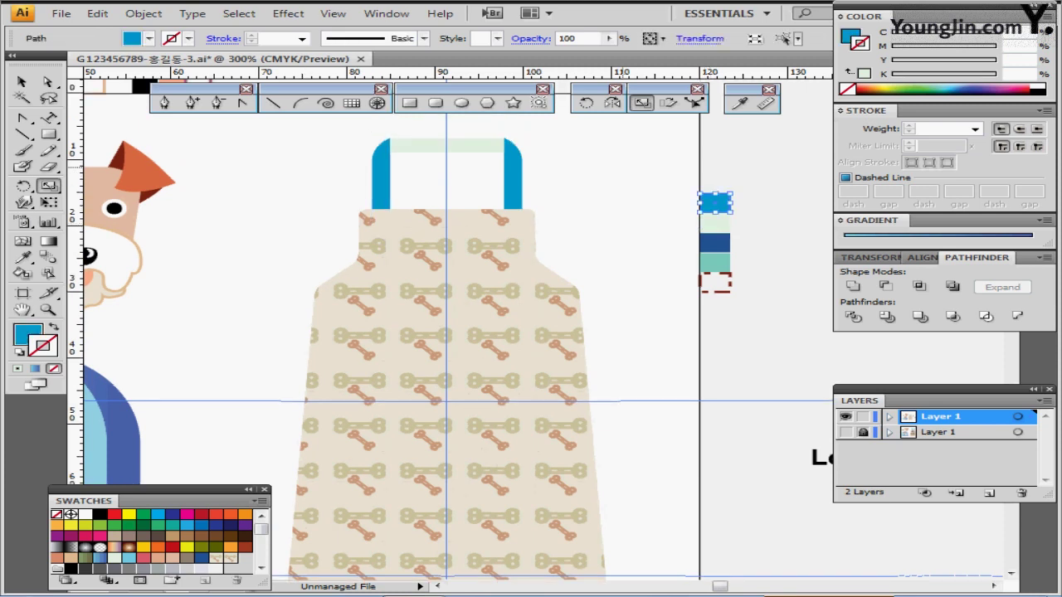
{"action": "left_click", "coordinate": [625, 169], "text": "ctrl"}
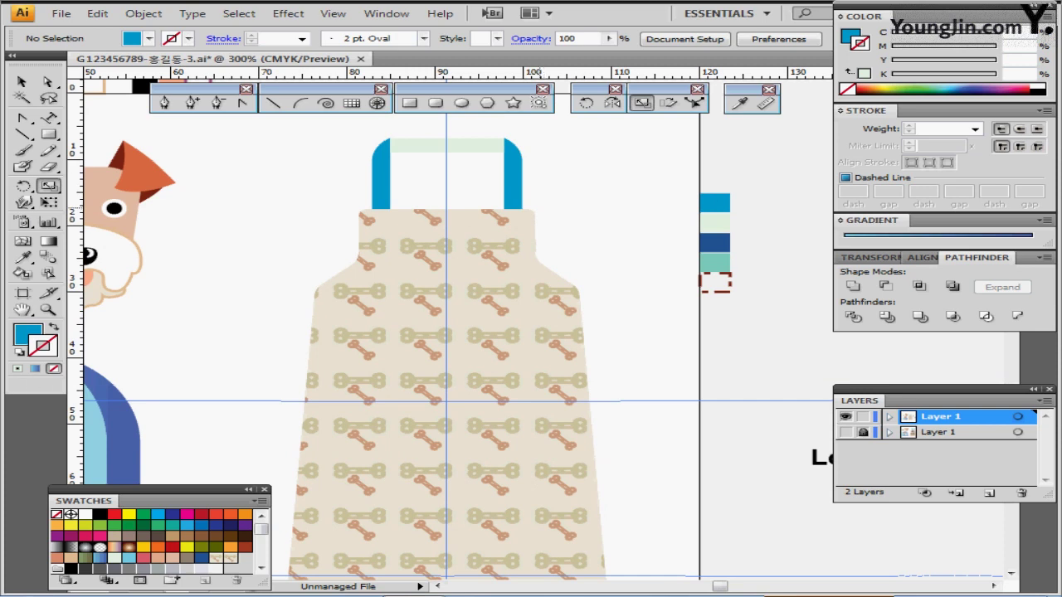
{"action": "key", "text": "ctrl+plus"}
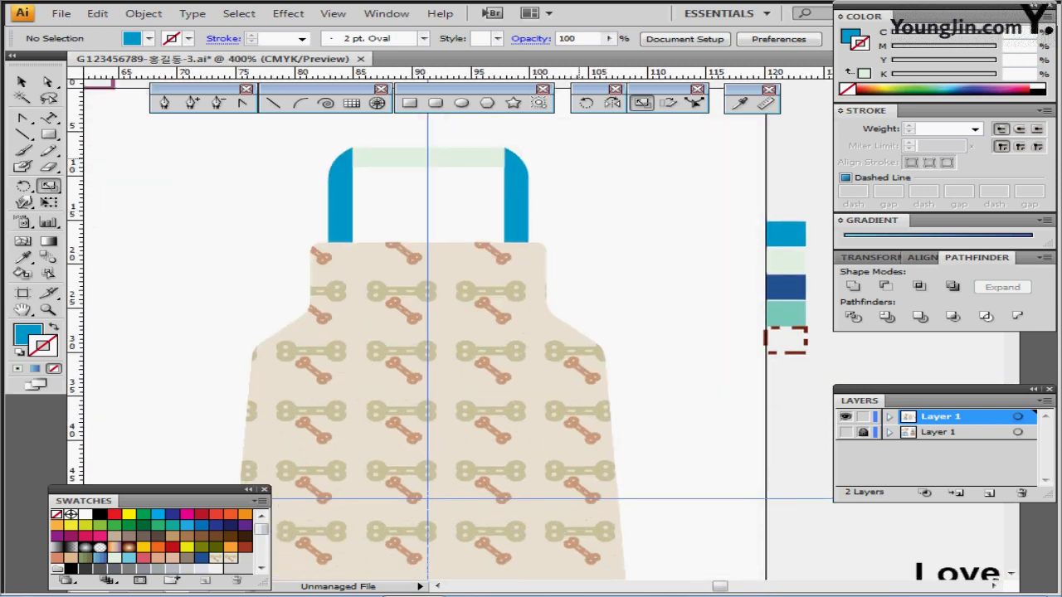
{"action": "key", "text": "l"}
{"action": "left_click", "coordinate": [487, 103]}
{"action": "left_click", "coordinate": [487, 103]}
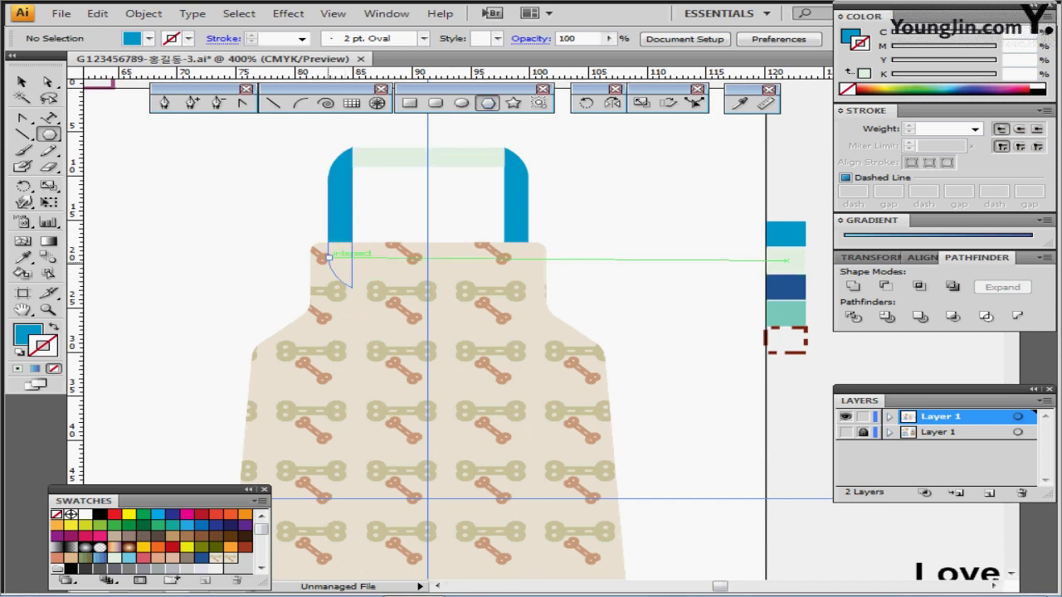
{"action": "left_click_drag", "start_coordinate": [323, 260], "coordinate": [348, 257]}
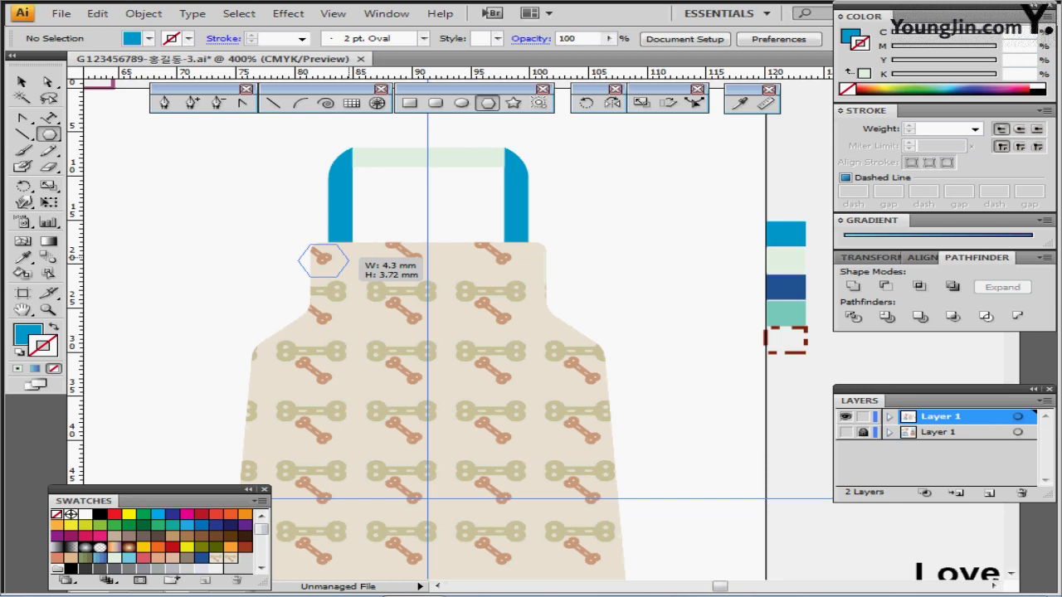
{"action": "left_click_drag", "start_coordinate": [348, 257], "coordinate": [349, 258]}
{"action": "left_click_drag", "start_coordinate": [348, 258], "coordinate": [338, 259]}
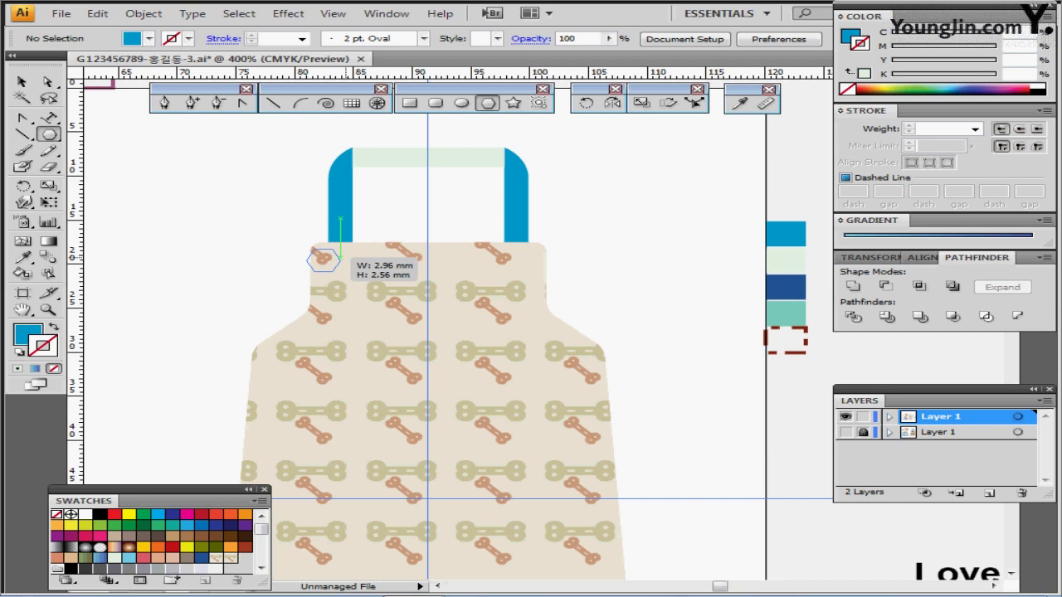
{"action": "left_click_drag", "start_coordinate": [341, 260], "coordinate": [358, 263]}
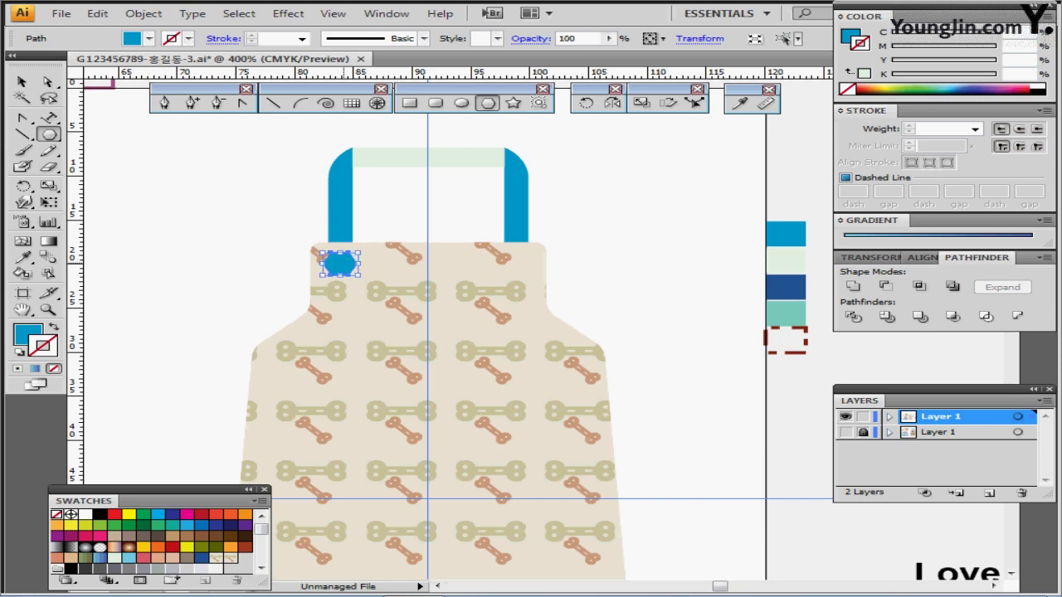
- Duplicate the blue hexagon horizontally to sit below the right strap, nudge it into alignment and deselect it
{"action": "left_click_drag", "start_coordinate": [336, 261], "coordinate": [514, 264]}
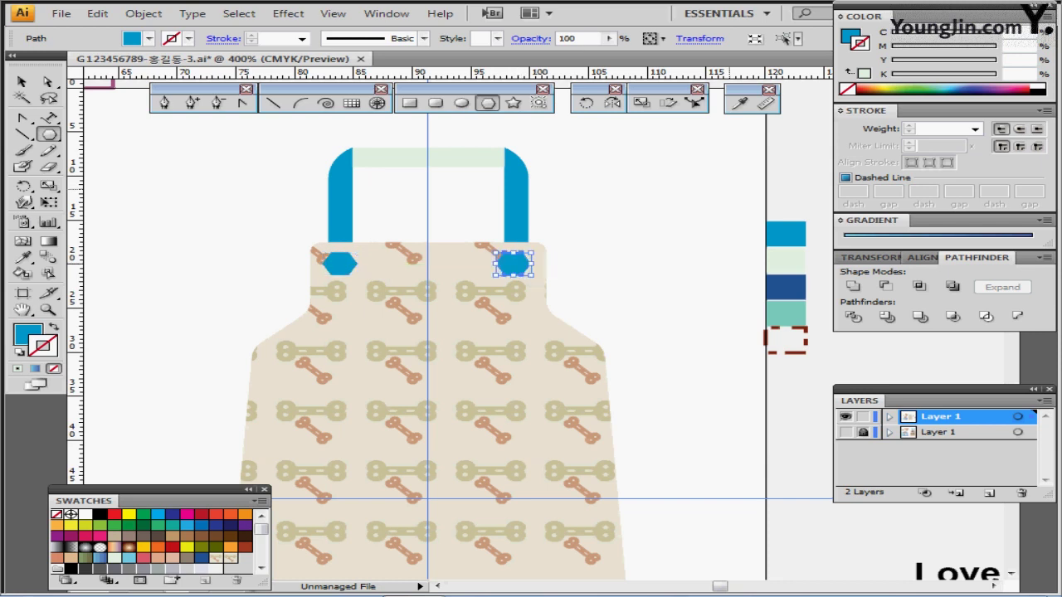
{"action": "key", "text": "Right"}
{"action": "key", "text": "ctrl+shift+b"}
{"action": "left_click", "coordinate": [634, 217], "text": "ctrl"}
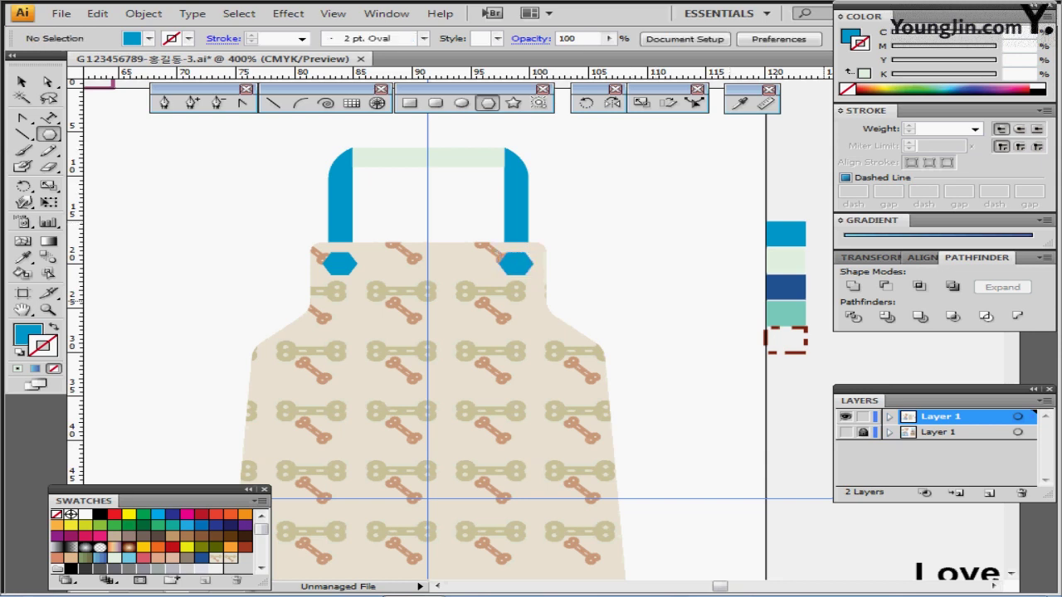
- Adopt the dark blue colour sample as the current fill
{"action": "left_click", "coordinate": [796, 289], "text": "ctrl"}
{"action": "scroll", "coordinate": [785, 288], "scroll_direction": "down", "scroll_amount": 3}
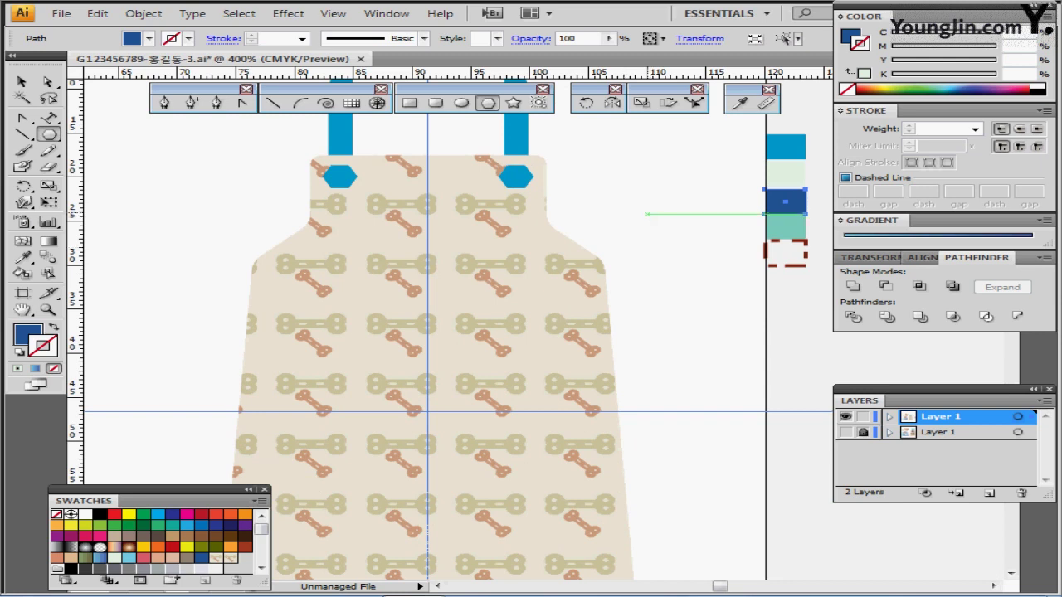
{"action": "left_click_drag", "start_coordinate": [583, 251], "coordinate": [577, 230]}
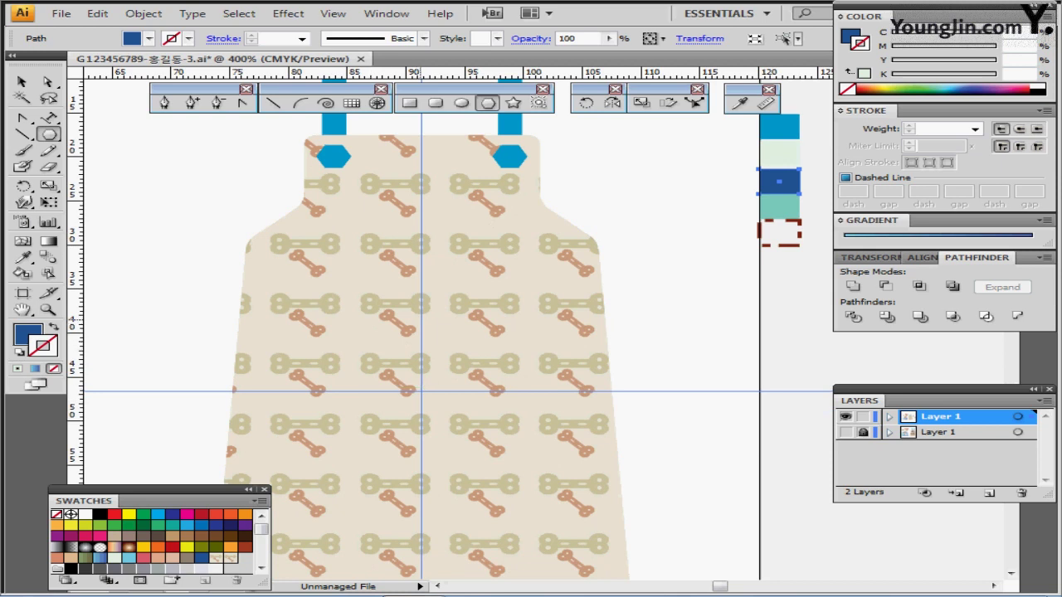
{"action": "left_click", "coordinate": [415, 320]}
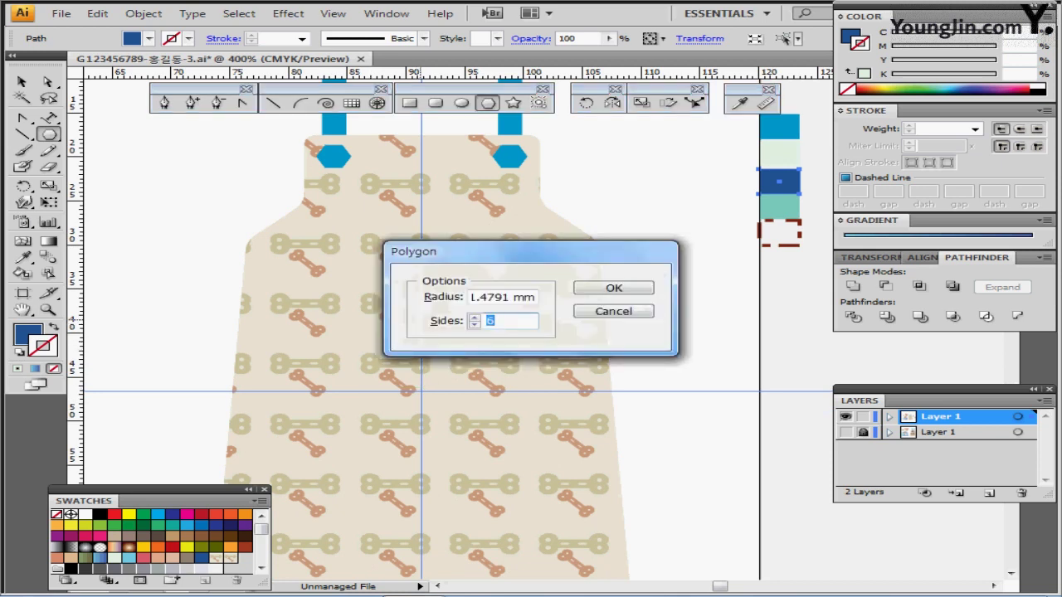
{"action": "key", "text": "Down"}
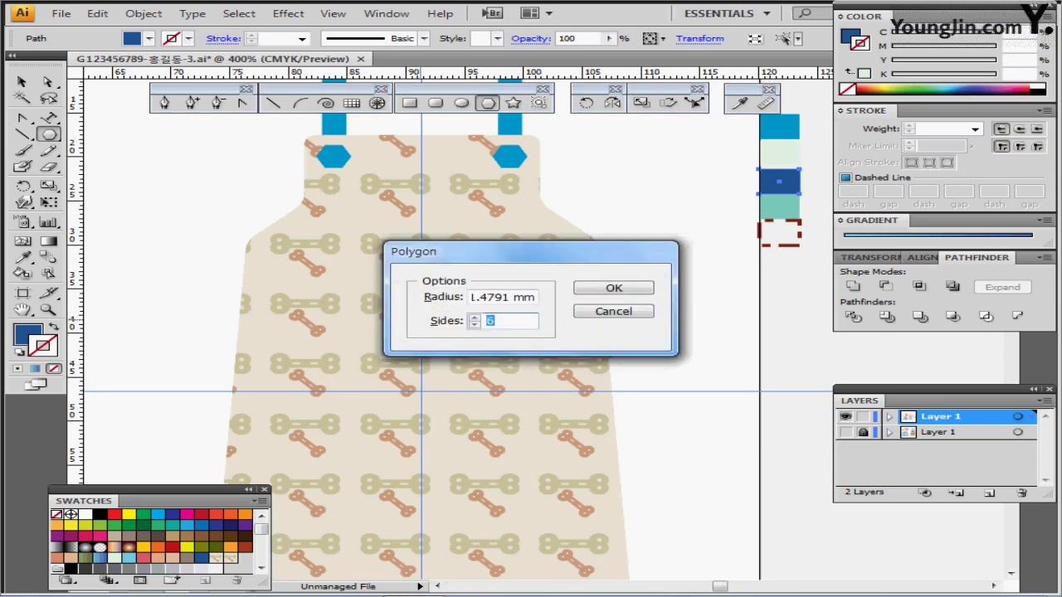
{"action": "type", "text": "16"}
{"action": "left_click", "coordinate": [614, 311]}
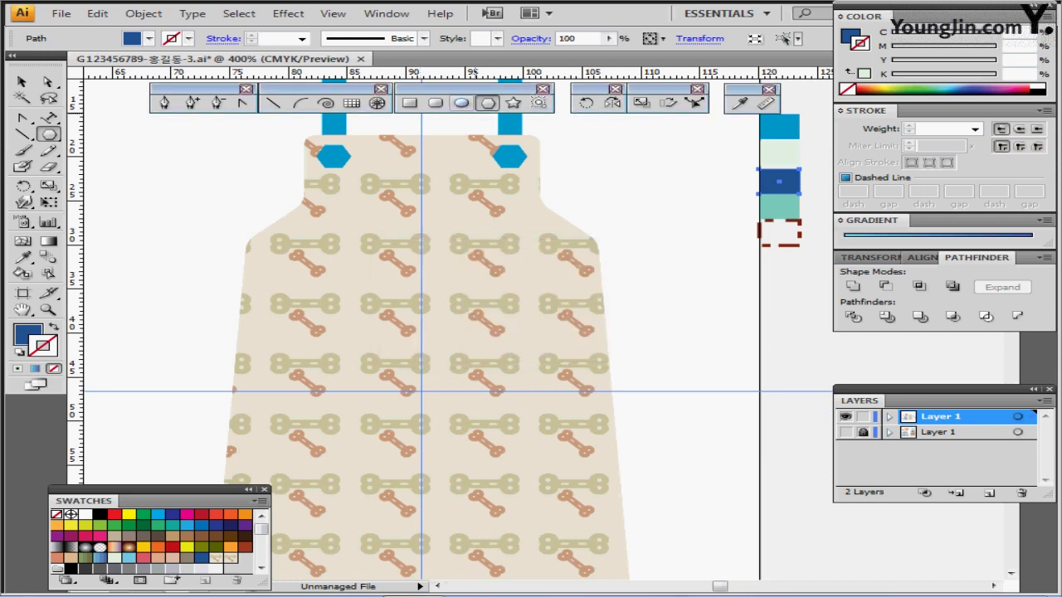
- Draw a 16 × 16 mm dark blue circle from its centre on the vertical guide in the apron body
{"action": "left_click", "coordinate": [462, 103]}
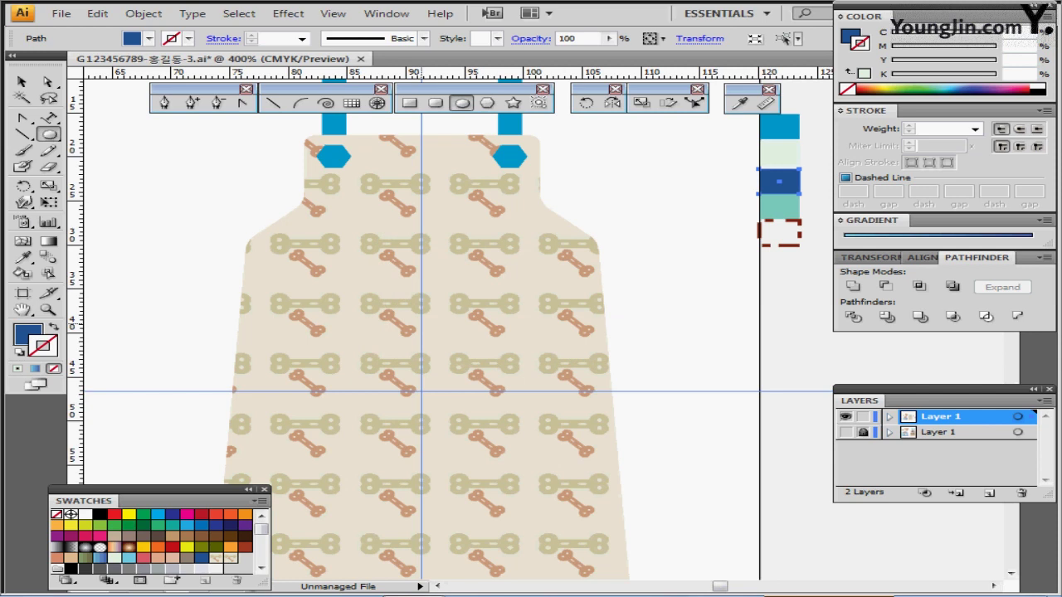
{"action": "left_click", "coordinate": [421, 323], "text": "alt"}
{"action": "type", "text": "16"}
{"action": "key", "text": "Tab"}
{"action": "type", "text": "16"}
{"action": "key", "text": "Return"}
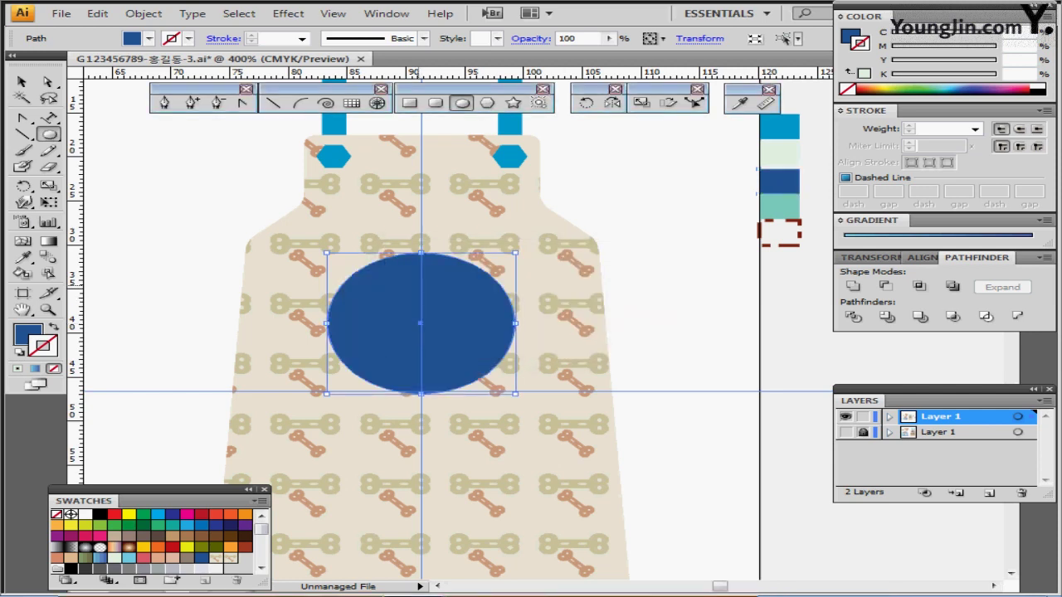
- Nudge the dark blue circle up into the apron's upper body, centred on the vertical guide, and deselect it
{"action": "key", "text": "Right"}
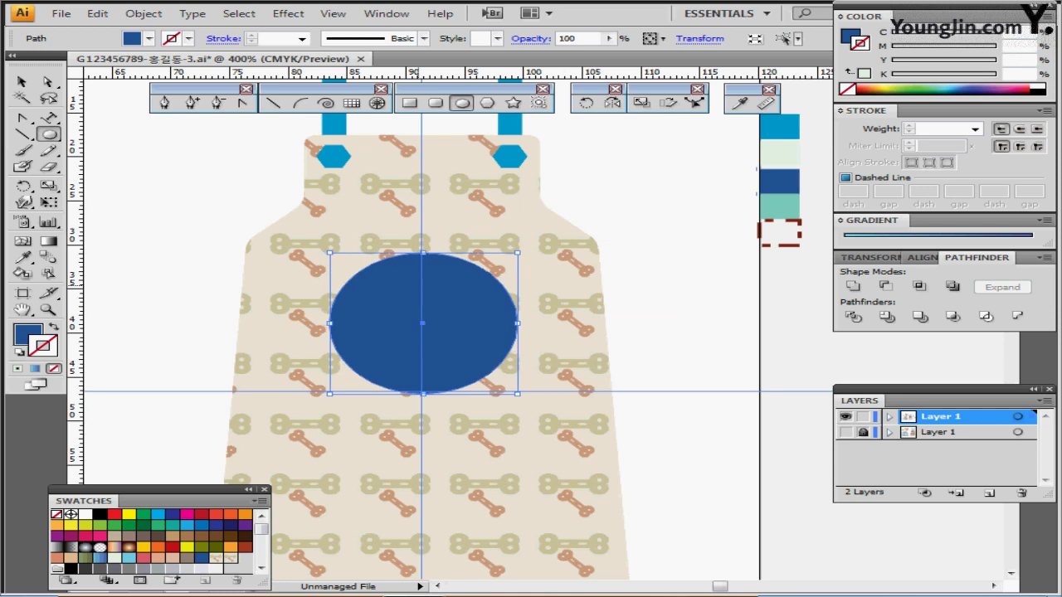
{"action": "key", "text": "Up"}
{"action": "key", "text": "Up"}
{"action": "key", "text": "Up"}
{"action": "key", "text": "Right"}
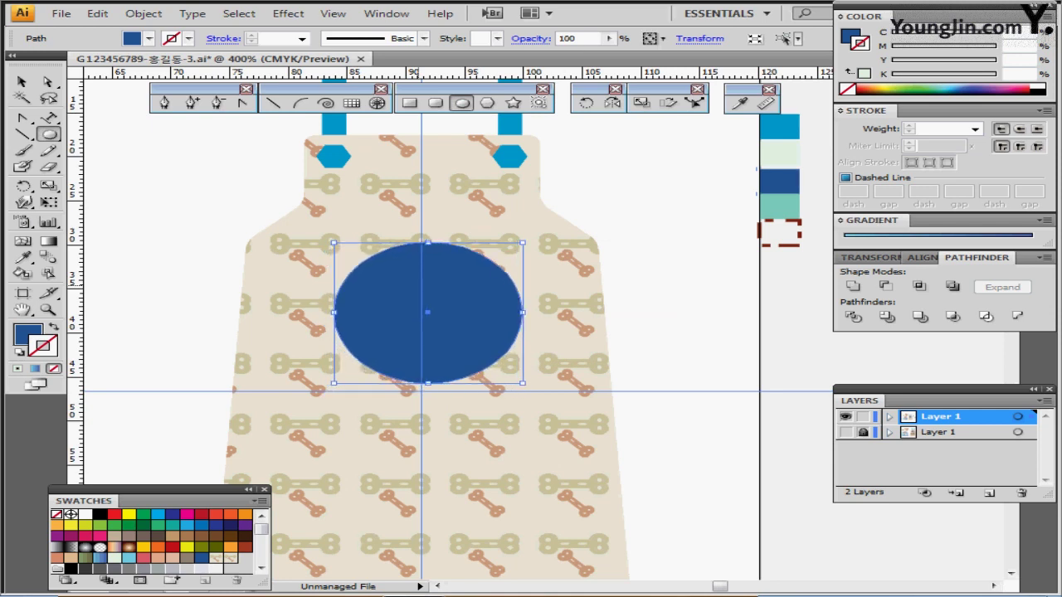
{"action": "key", "text": "Down"}
{"action": "key", "text": "Down"}
{"action": "key", "text": "Down"}
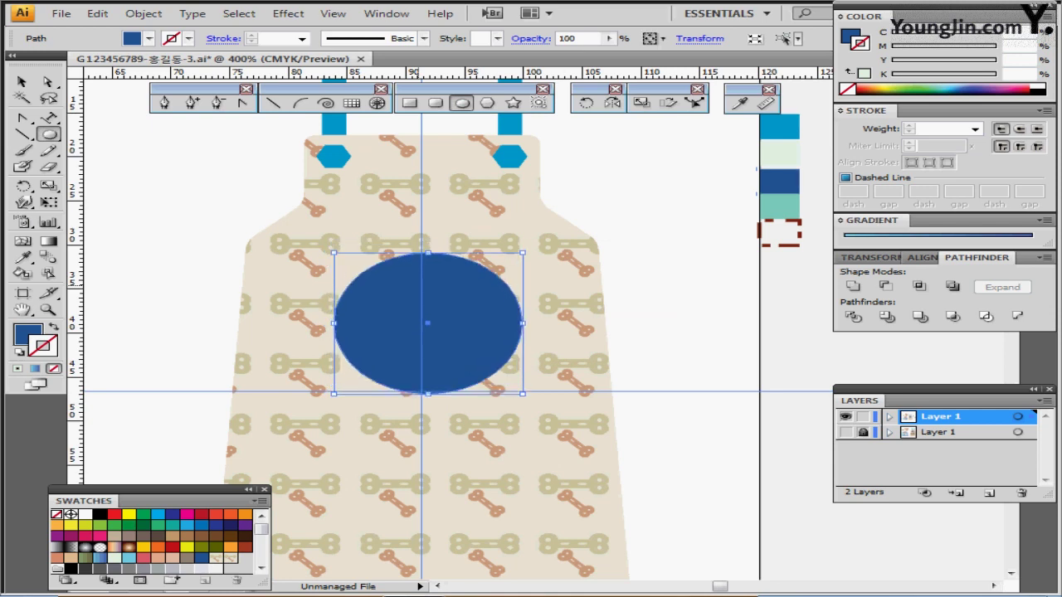
{"action": "key", "text": "Left"}
{"action": "key", "text": "Left"}
{"action": "key", "text": "Up"}
{"action": "key", "text": "Up"}
{"action": "key", "text": "Up"}
{"action": "key", "text": "Up"}
{"action": "key", "text": "Up"}
{"action": "key", "text": "Up"}
{"action": "key", "text": "Up"}
{"action": "key", "text": "Up"}
{"action": "key", "text": "Up"}
{"action": "key", "text": "Up"}
{"action": "key", "text": "Up"}
{"action": "key", "text": "Up"}
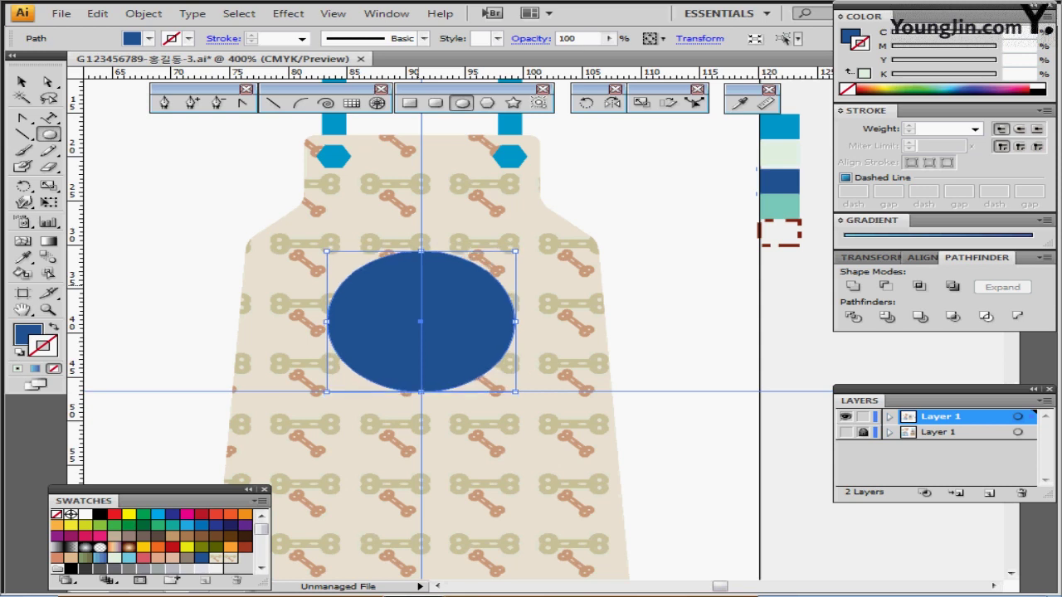
{"action": "key", "text": "Left"}
{"action": "key", "text": "Left"}
{"action": "key", "text": "Up"}
{"action": "key", "text": "Up"}
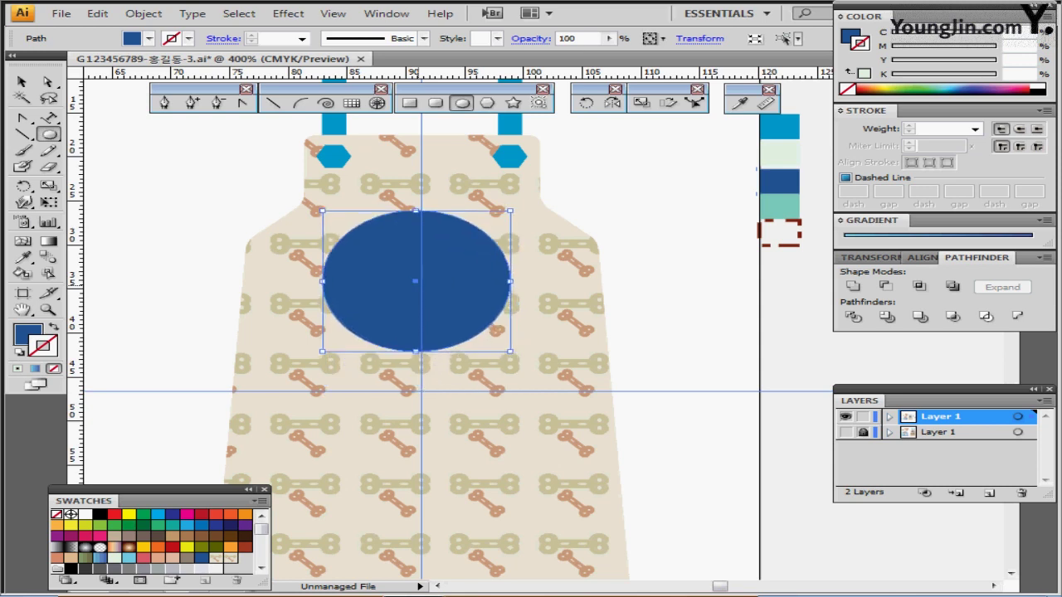
{"action": "key", "text": "Right"}
{"action": "key", "text": "Right"}
{"action": "key", "text": "Right"}
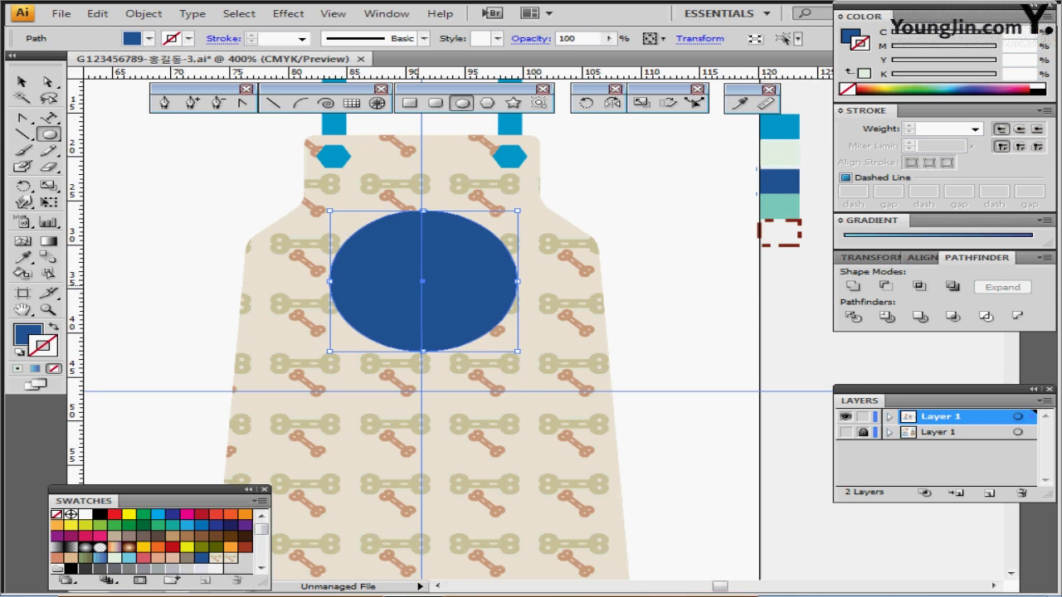
{"action": "key", "text": "Down"}
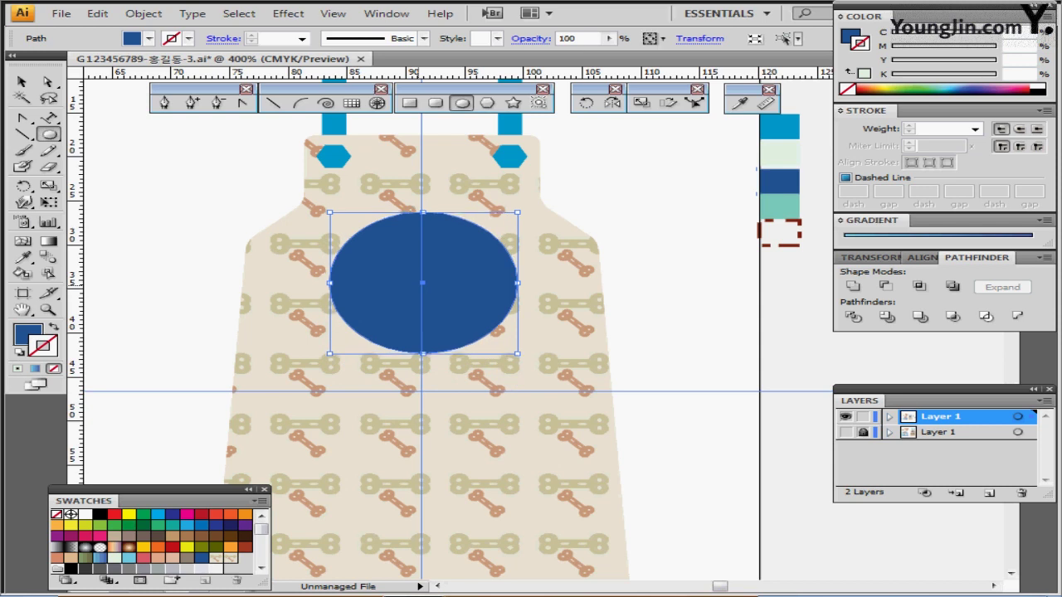
{"action": "key", "text": "Down"}
{"action": "key", "text": "Down"}
{"action": "key", "text": "Down"}
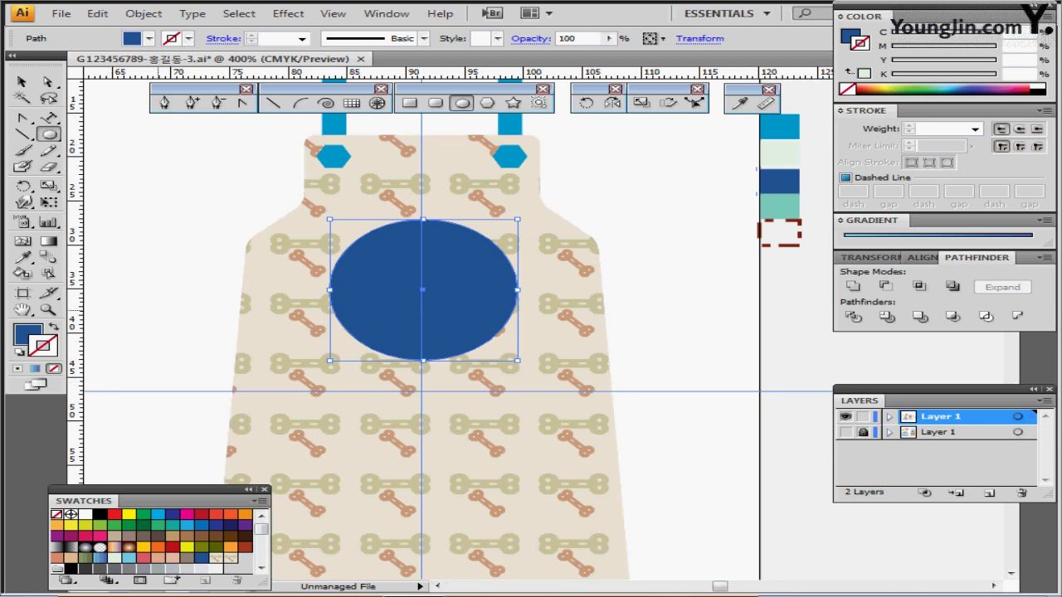
{"action": "key", "text": "ctrl+shift+a"}
- Duplicate the dog face group from above the cap onto the dark blue circle on the apron
{"action": "scroll", "coordinate": [408, 323], "scroll_direction": "up", "scroll_amount": 1}
{"action": "scroll", "coordinate": [408, 324], "scroll_direction": "down", "scroll_amount": 2}
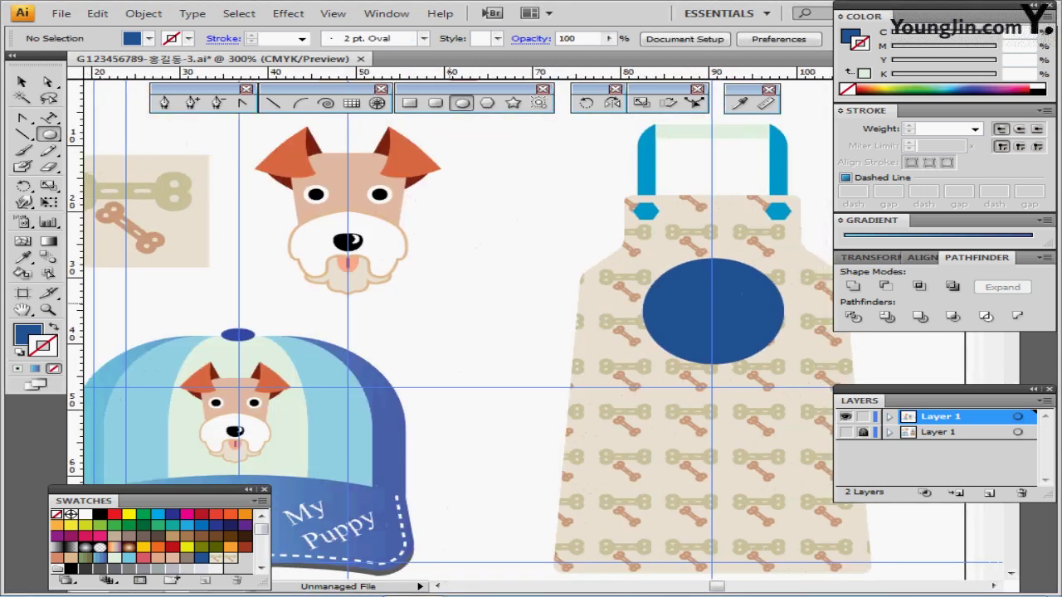
{"action": "left_click_drag", "start_coordinate": [404, 325], "coordinate": [379, 319]}
{"action": "left_click", "coordinate": [334, 209], "text": "ctrl"}
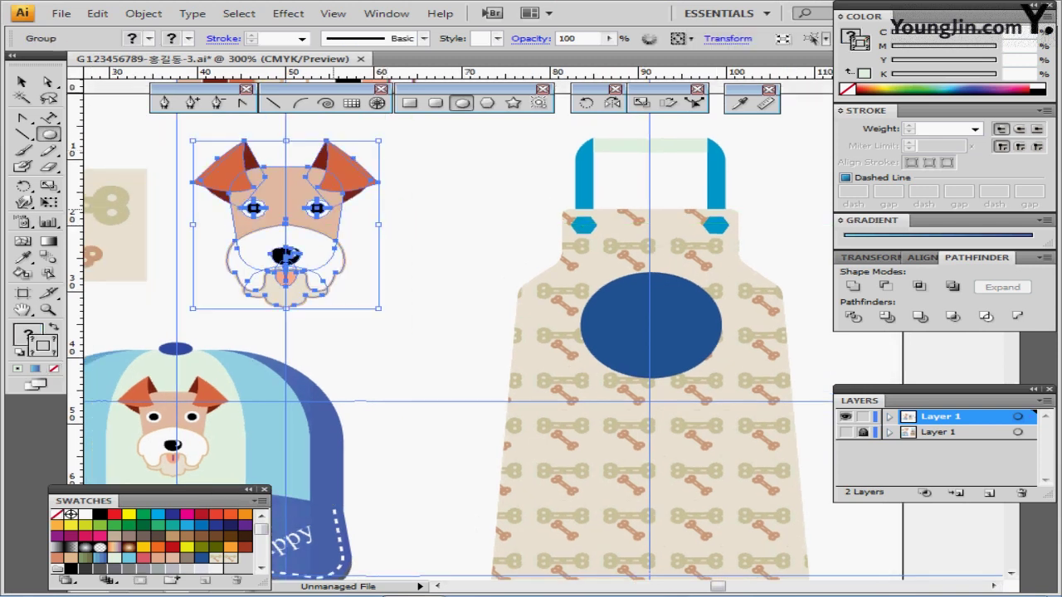
{"action": "key", "text": "a"}
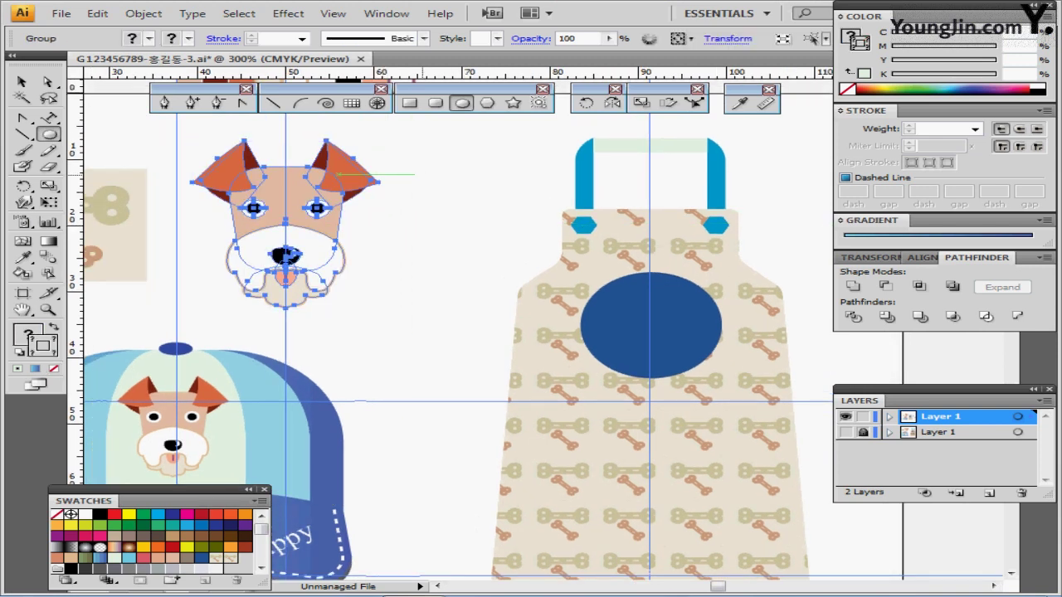
{"action": "left_click_drag", "start_coordinate": [283, 215], "coordinate": [646, 321]}
- Scale the duplicated dog face uniformly to 40%, including its strokes and effects, objects and patterns
{"action": "key", "text": "ctrl+plus"}
{"action": "key", "text": "ctrl+plus"}
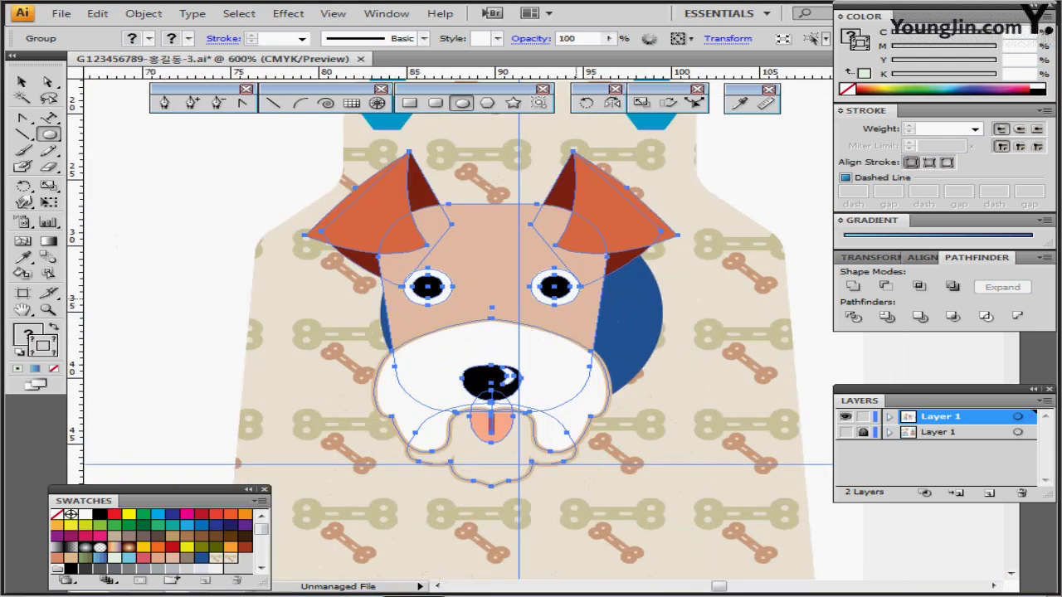
{"action": "left_click_drag", "start_coordinate": [576, 320], "coordinate": [530, 302]}
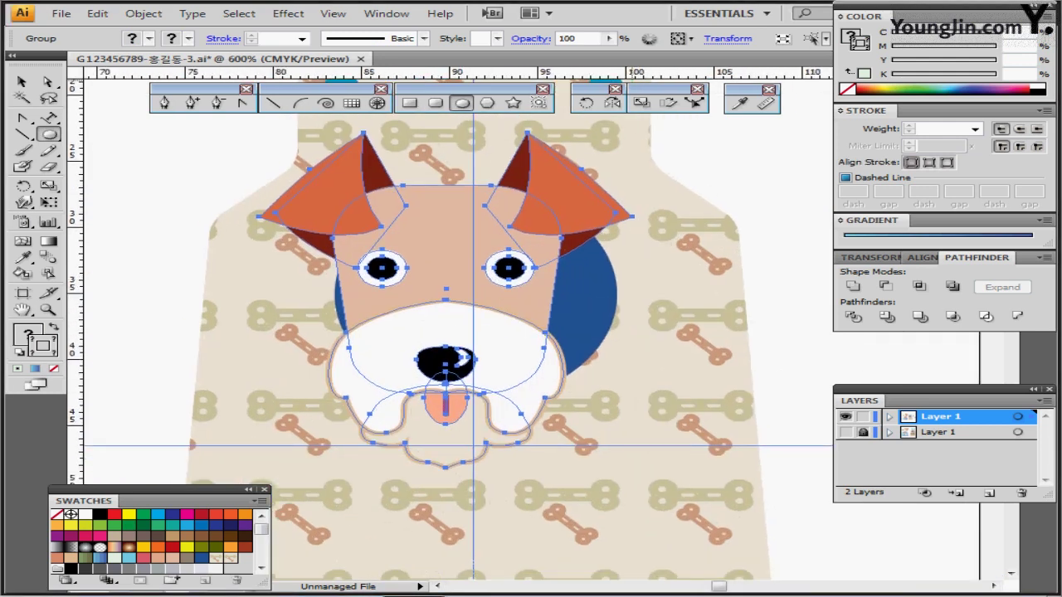
{"action": "double_click", "coordinate": [641, 102]}
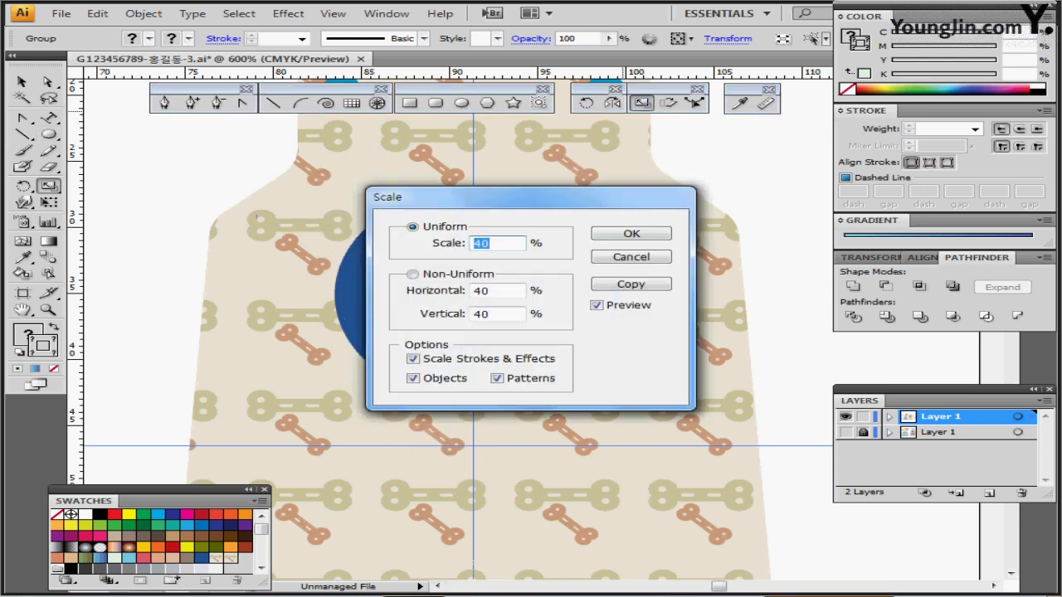
{"action": "left_click_drag", "start_coordinate": [415, 196], "coordinate": [657, 145]}
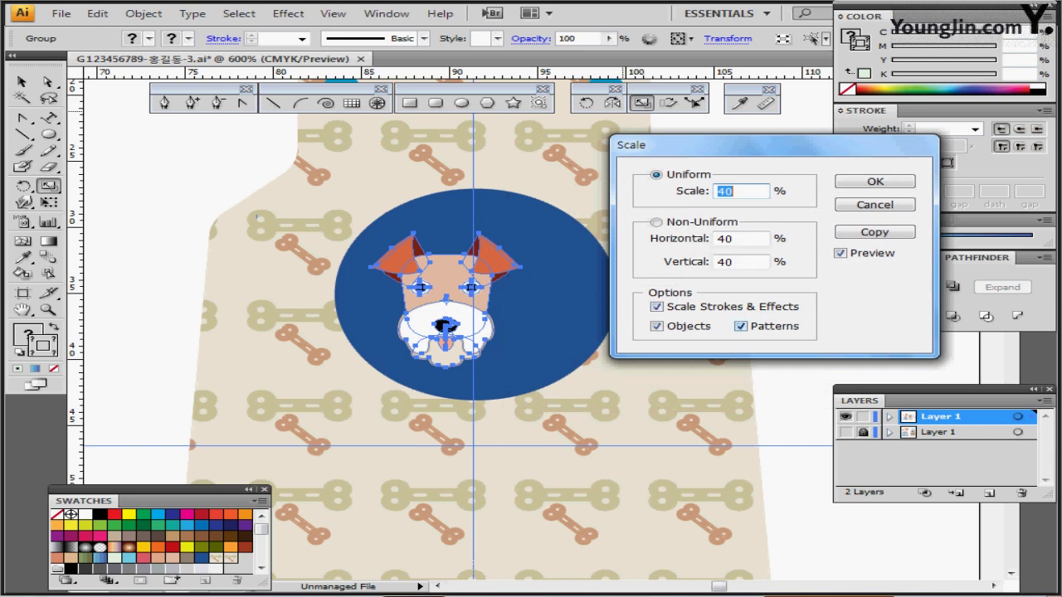
{"action": "left_click", "coordinate": [656, 326]}
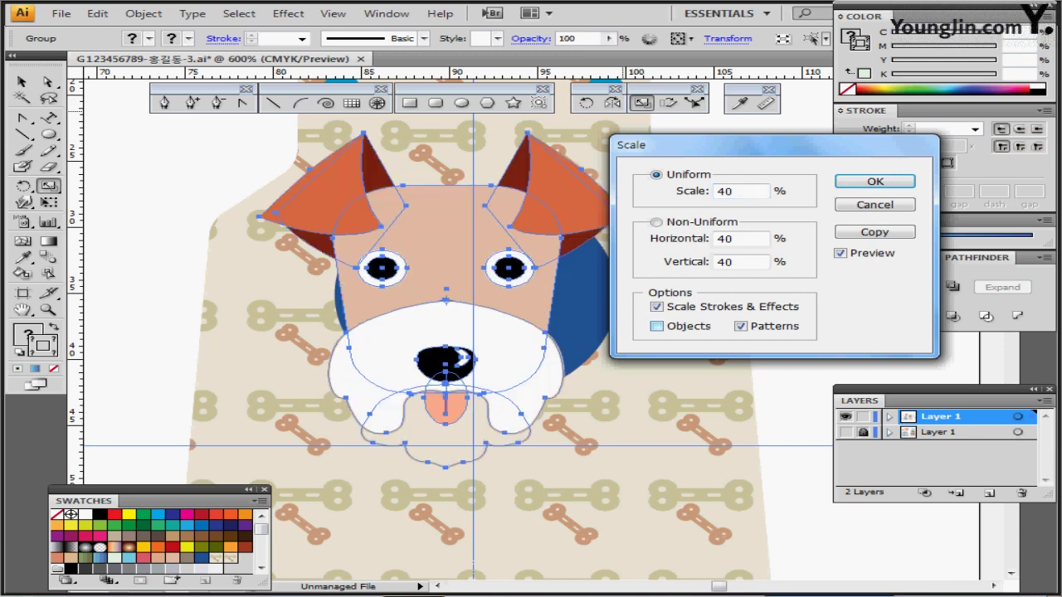
{"action": "left_click", "coordinate": [656, 326]}
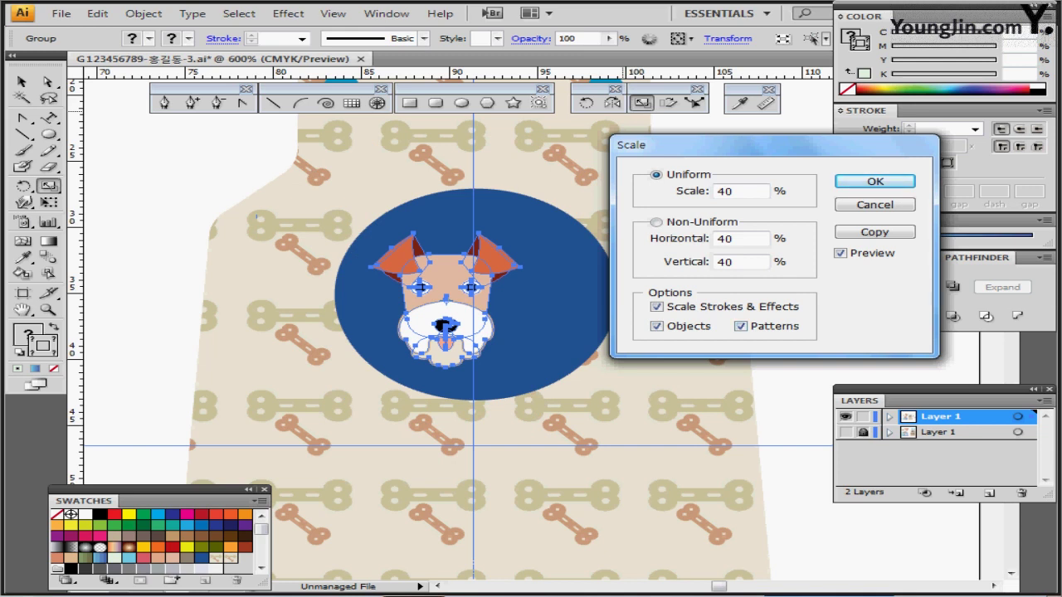
{"action": "key", "text": "Return"}
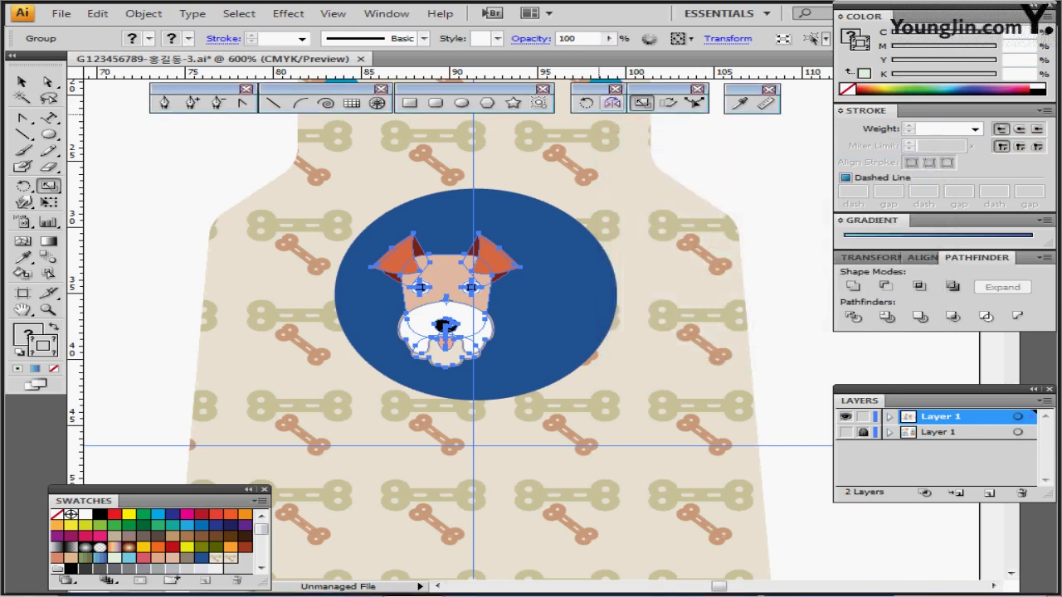
- Rotate the small dog face by 30° and move it to the middle of the dark blue circle
{"action": "double_click", "coordinate": [587, 102]}
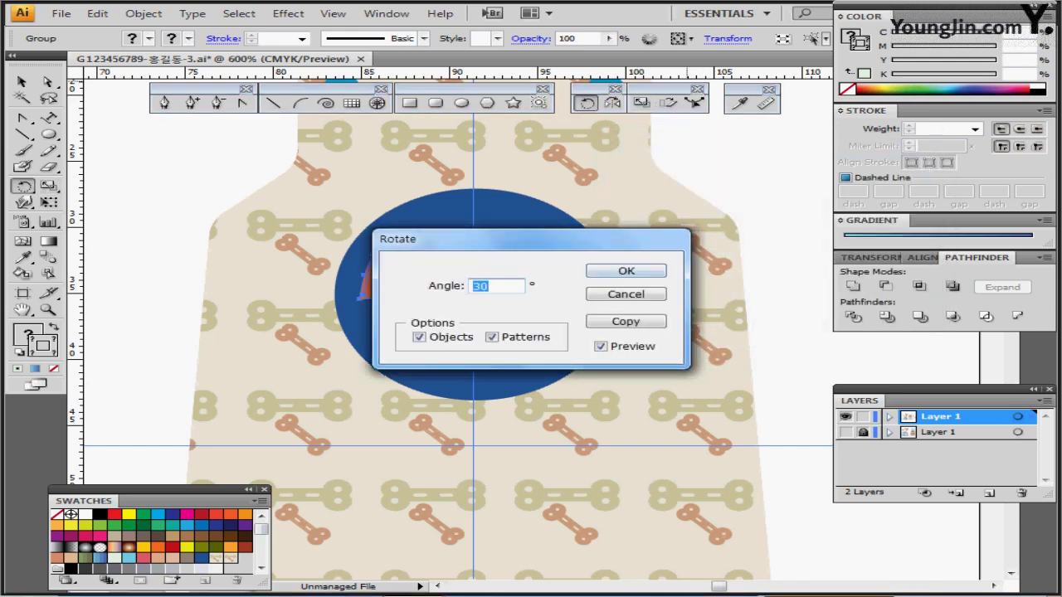
{"action": "key", "text": "Return"}
{"action": "left_click_drag", "start_coordinate": [415, 225], "coordinate": [508, 303]}
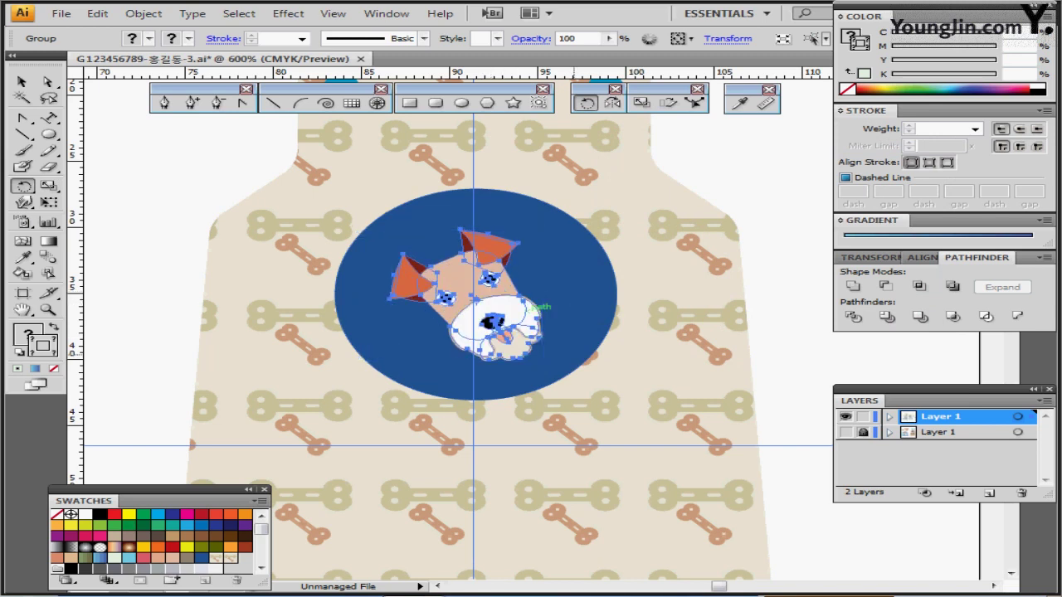
- Deselect the dog face and adopt the turquoise colour sample as the fill for a rounded rectangle
{"action": "scroll", "coordinate": [507, 304], "scroll_direction": "down", "scroll_amount": 3}
{"action": "scroll", "coordinate": [453, 206], "scroll_direction": "down", "scroll_amount": 1}
{"action": "left_click_drag", "start_coordinate": [588, 285], "coordinate": [565, 267]}
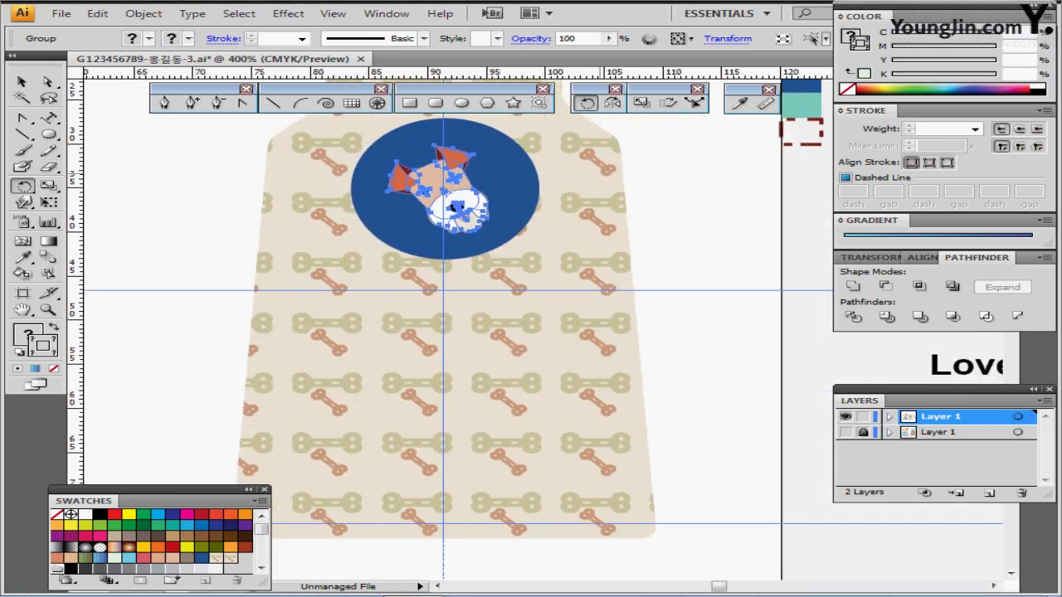
{"action": "left_click", "coordinate": [436, 102]}
{"action": "key", "text": "ctrl+shift+a"}
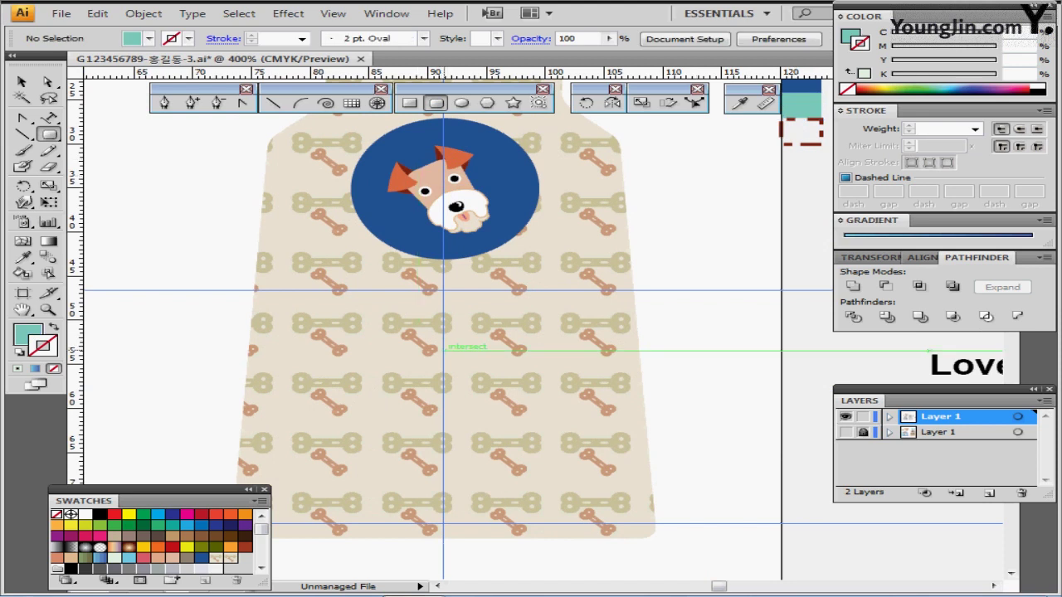
- Draw a 21 × 19 mm rounded rectangle with 2 mm corners, centred on the vertical guide below the circle, and nudge it down slightly
{"action": "left_click", "coordinate": [444, 349]}
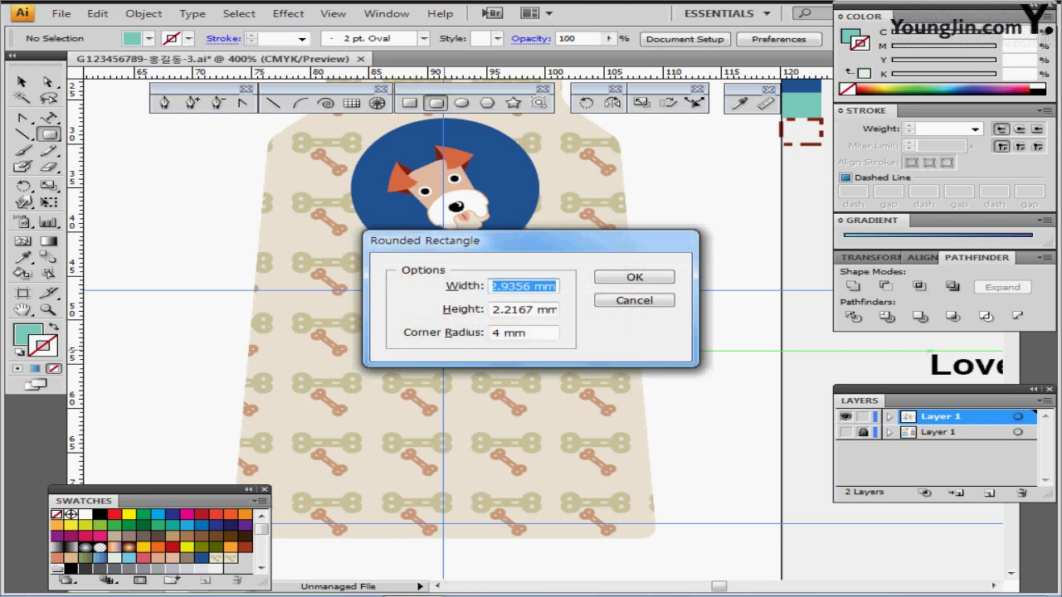
{"action": "type", "text": "21"}
{"action": "key", "text": "Tab"}
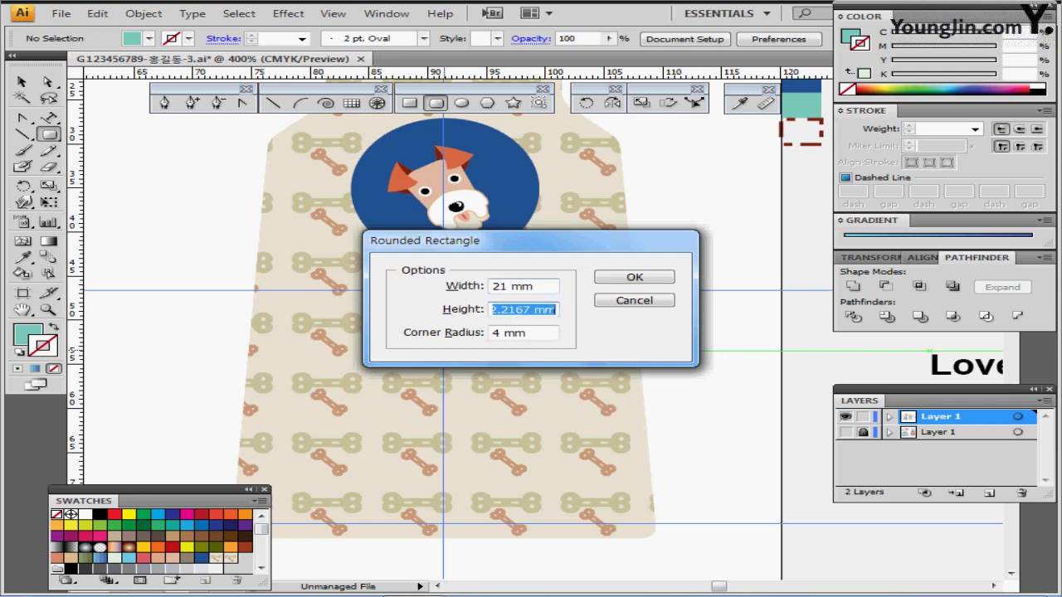
{"action": "type", "text": "19"}
{"action": "key", "text": "Tab"}
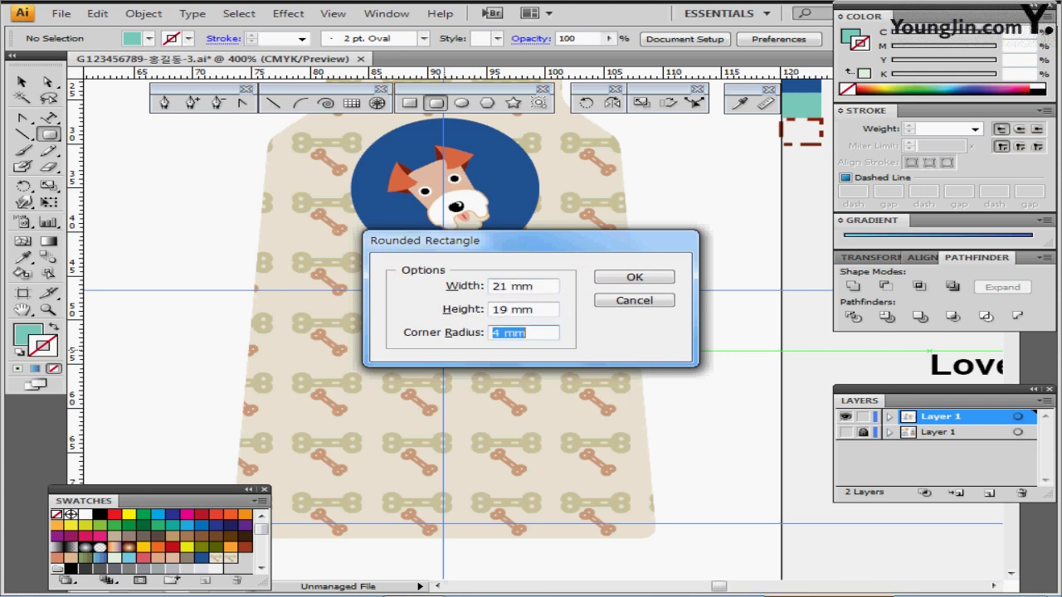
{"action": "type", "text": "2"}
{"action": "key", "text": "Return"}
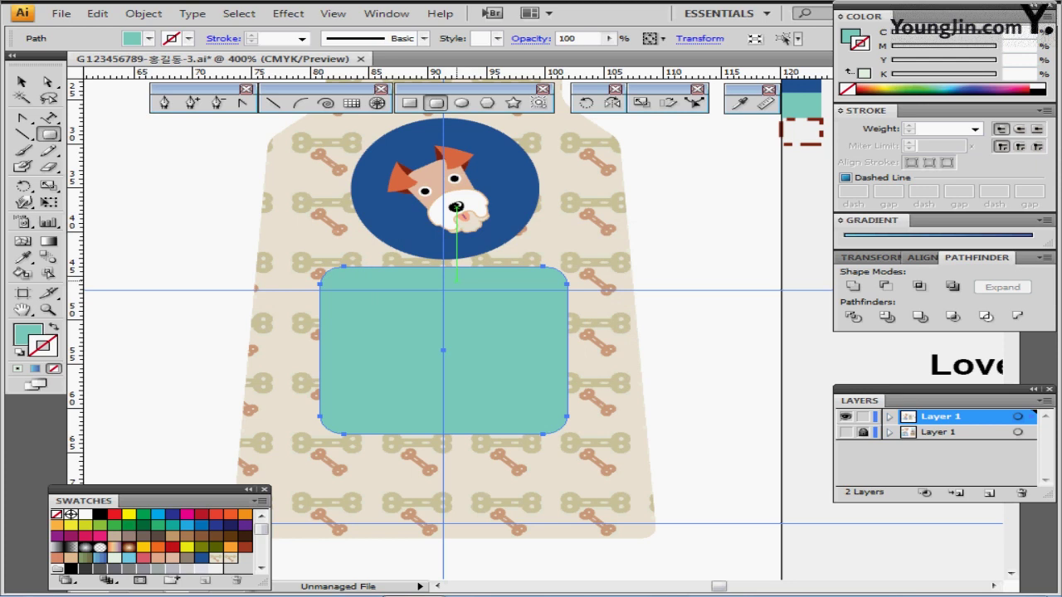
{"action": "key", "text": "Down"}
{"action": "key", "text": "Down"}
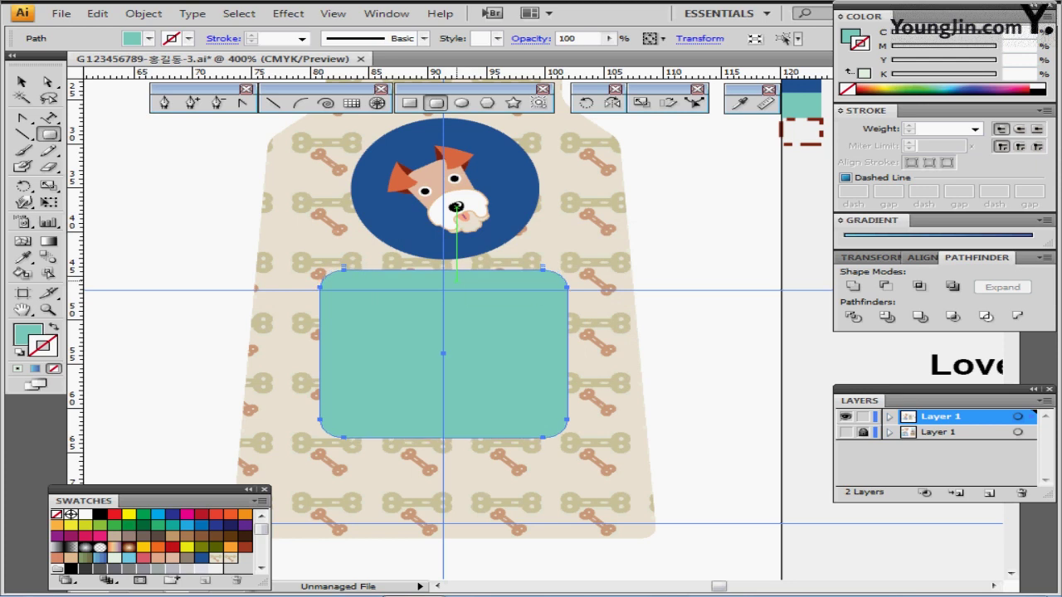
- Draw a rectangle about 30 × 8 mm over the pocket's rounded upper edge down to the guide and subtract it from the pocket
{"action": "key", "text": "ctrl"}
{"action": "left_click", "coordinate": [410, 103]}
{"action": "left_click_drag", "start_coordinate": [271, 222], "coordinate": [622, 290]}
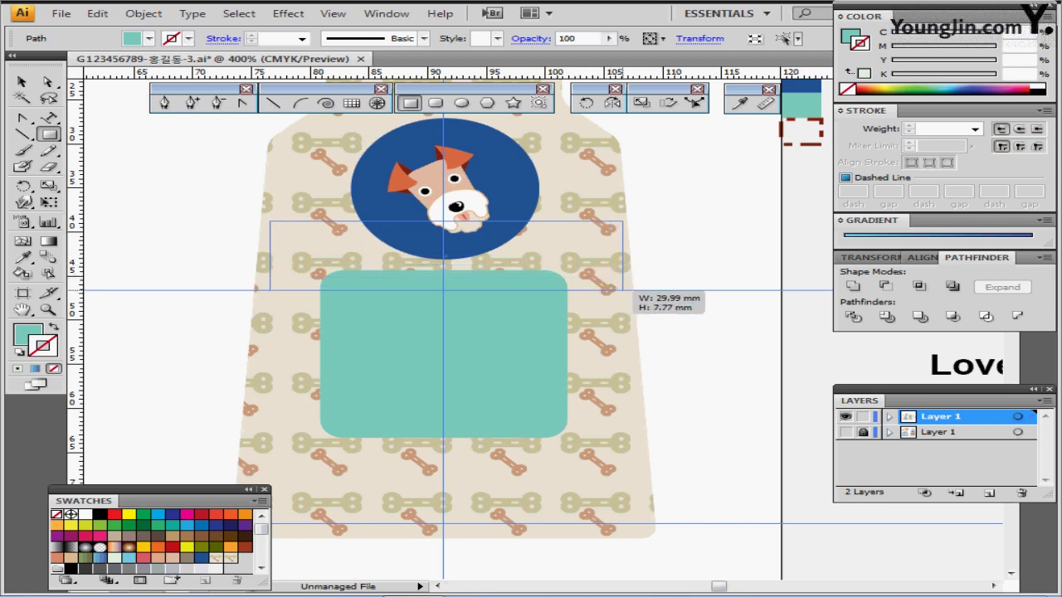
{"action": "left_click_drag", "start_coordinate": [622, 291], "coordinate": [623, 290]}
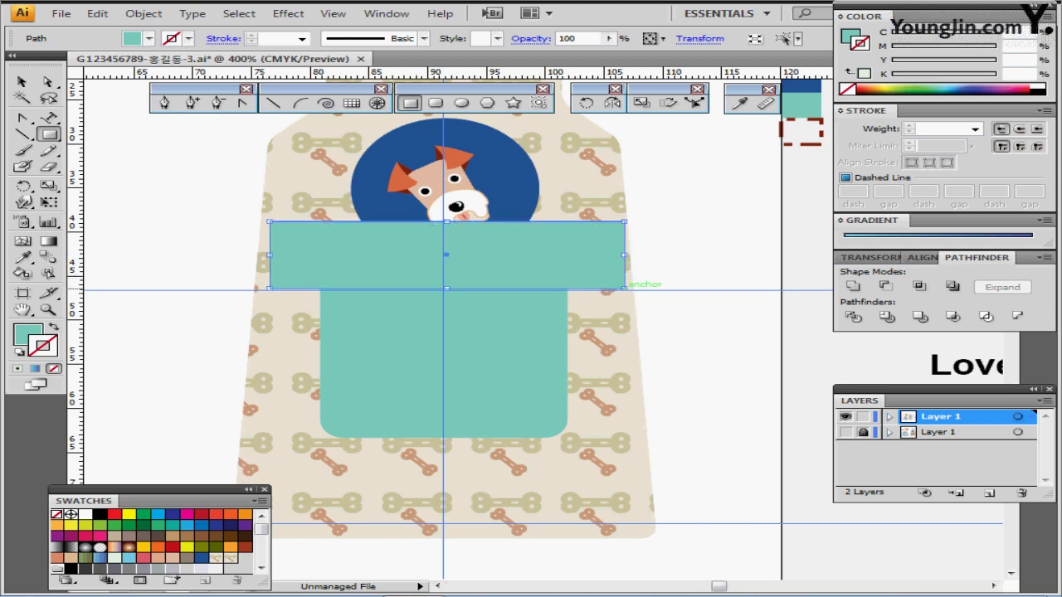
{"action": "left_click", "coordinate": [567, 358], "text": "ctrl+shift"}
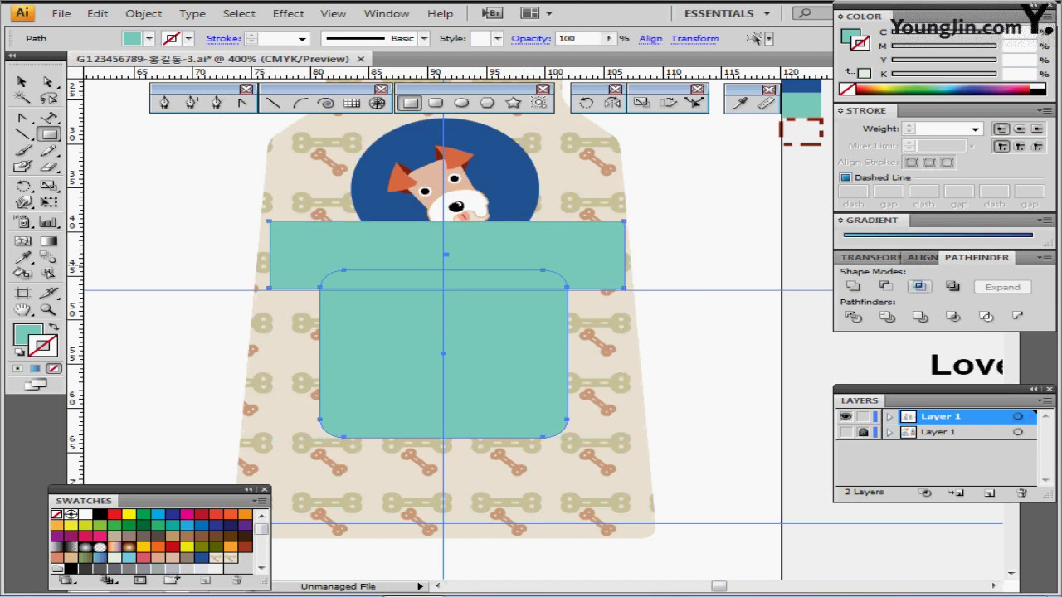
{"action": "left_click", "coordinate": [885, 286]}
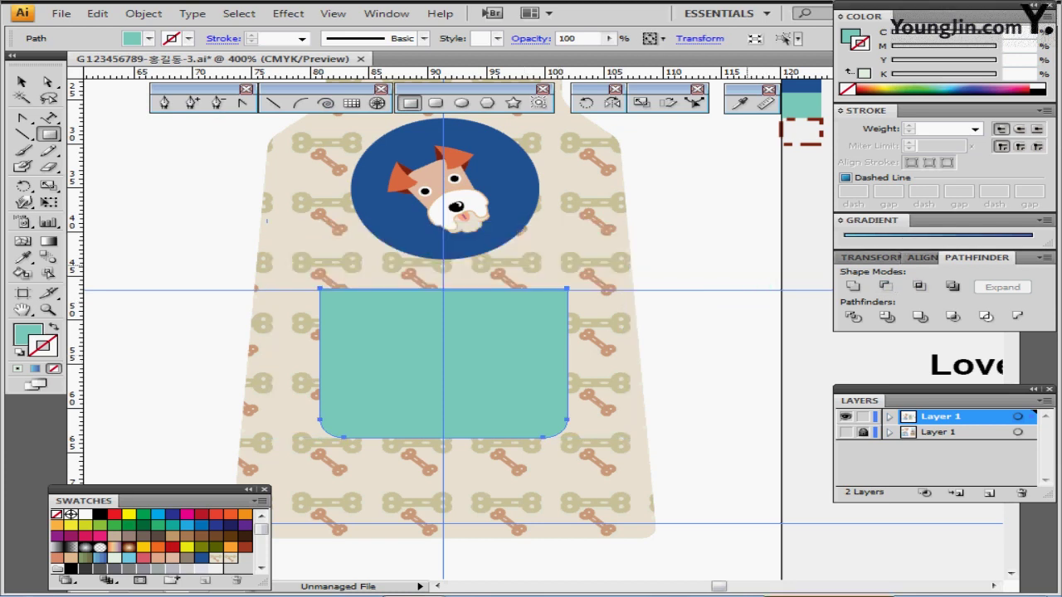
{"action": "key", "text": "ctrl+shift+a"}
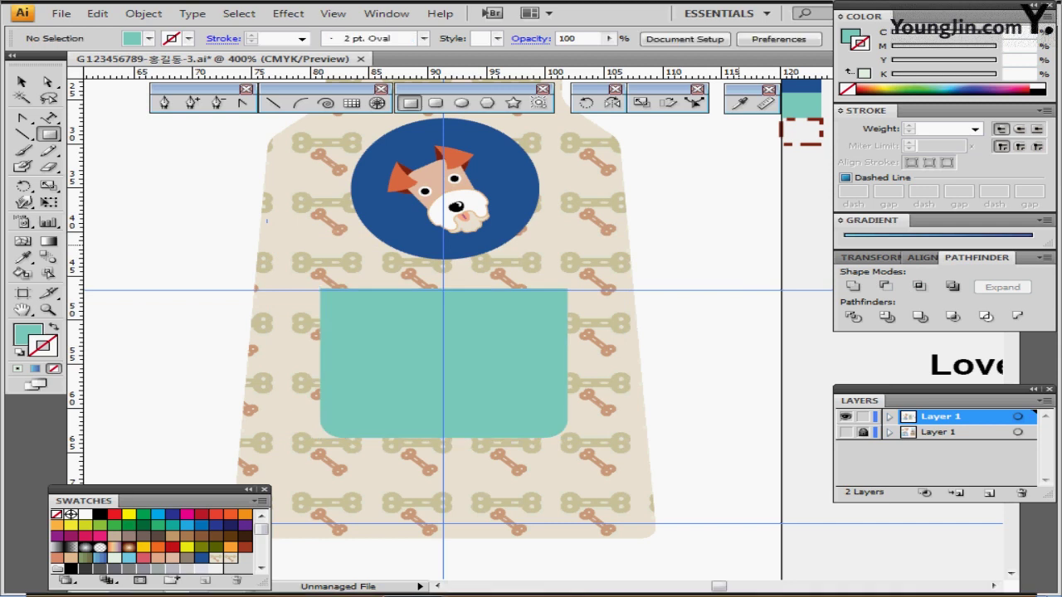
- Reselect the turquoise pocket and create an inner copy of its outline with a -1 mm Offset Path using miter joins
{"action": "key", "text": "ctrl+z"}
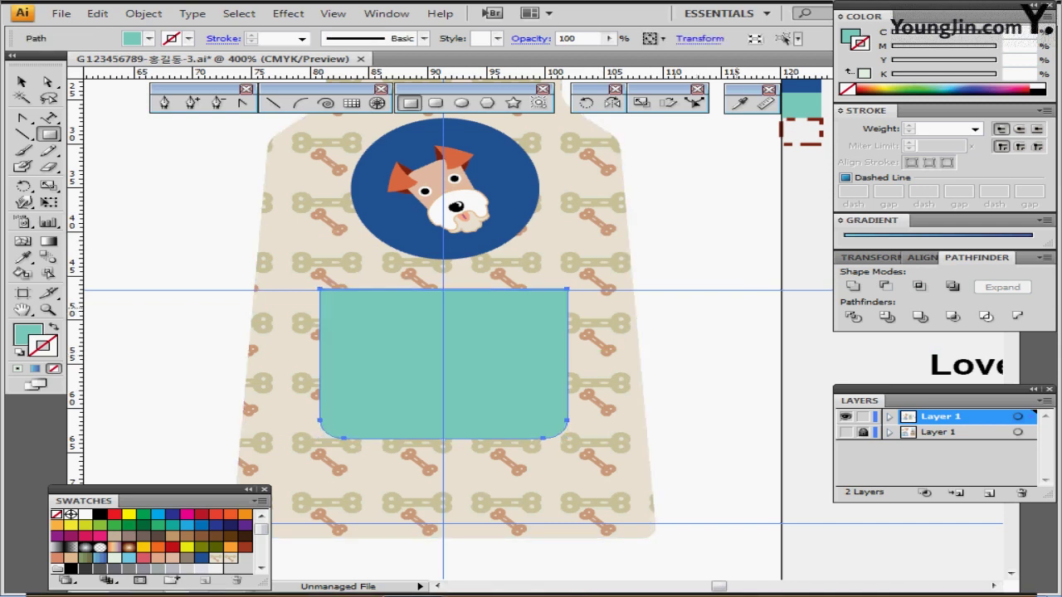
{"action": "left_click_drag", "start_coordinate": [497, 357], "coordinate": [452, 312]}
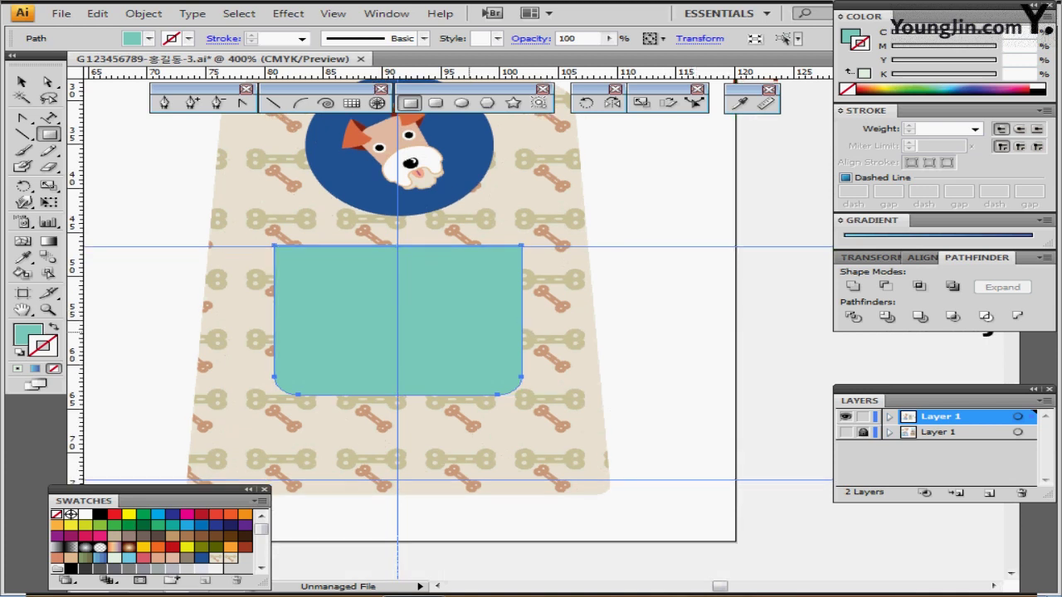
{"action": "left_click", "coordinate": [143, 13]}
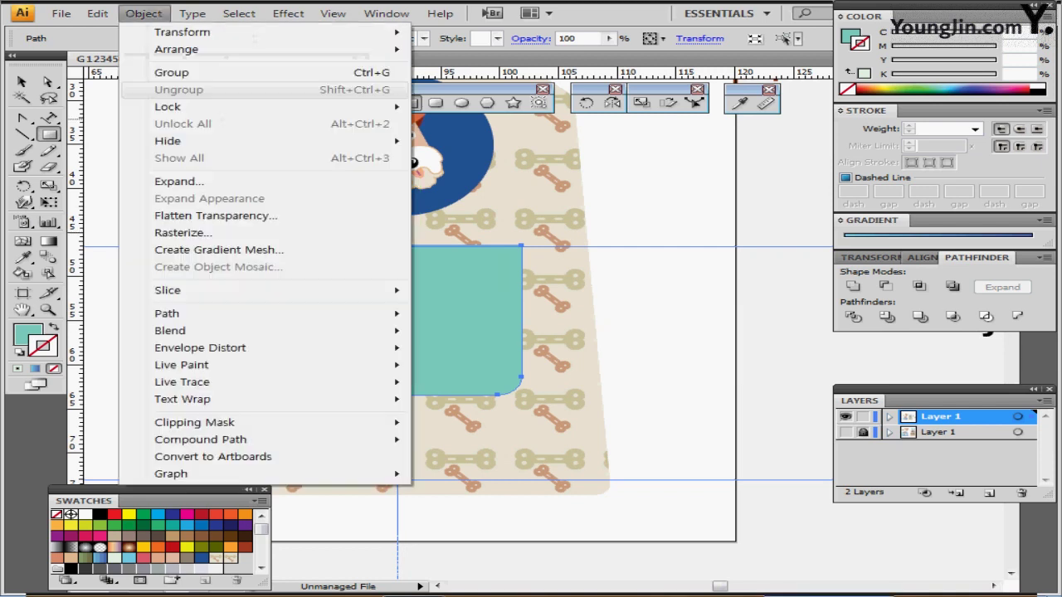
{"action": "mouse_move", "coordinate": [166, 313]}
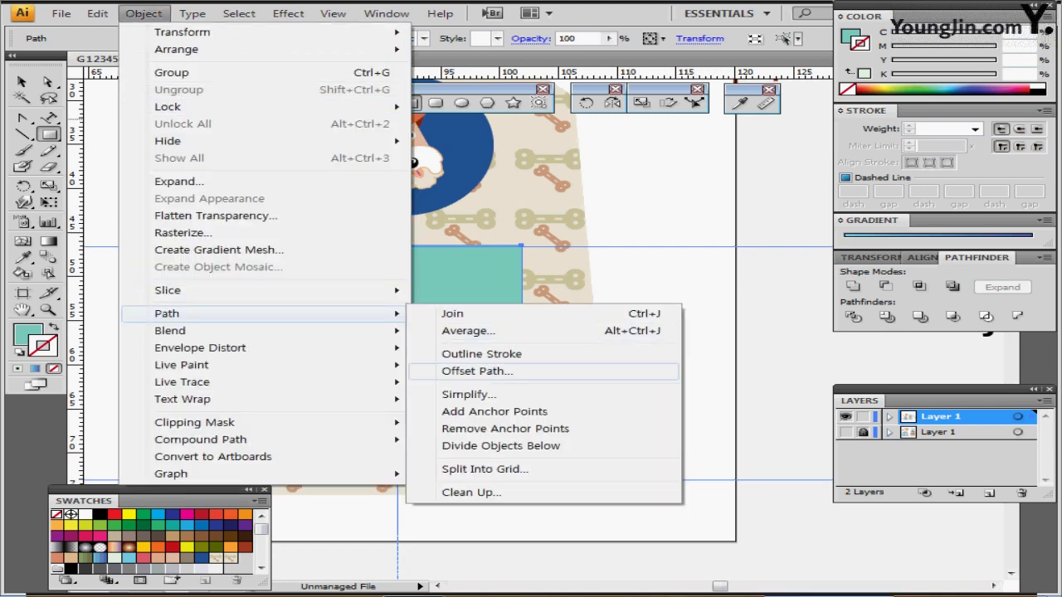
{"action": "left_click", "coordinate": [477, 370]}
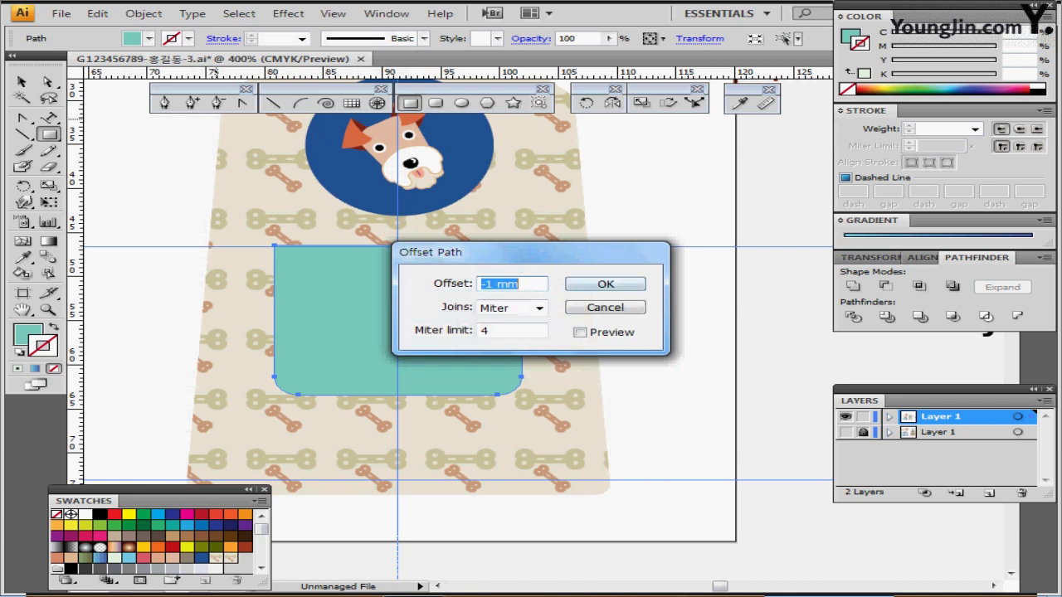
{"action": "left_click", "coordinate": [605, 283]}
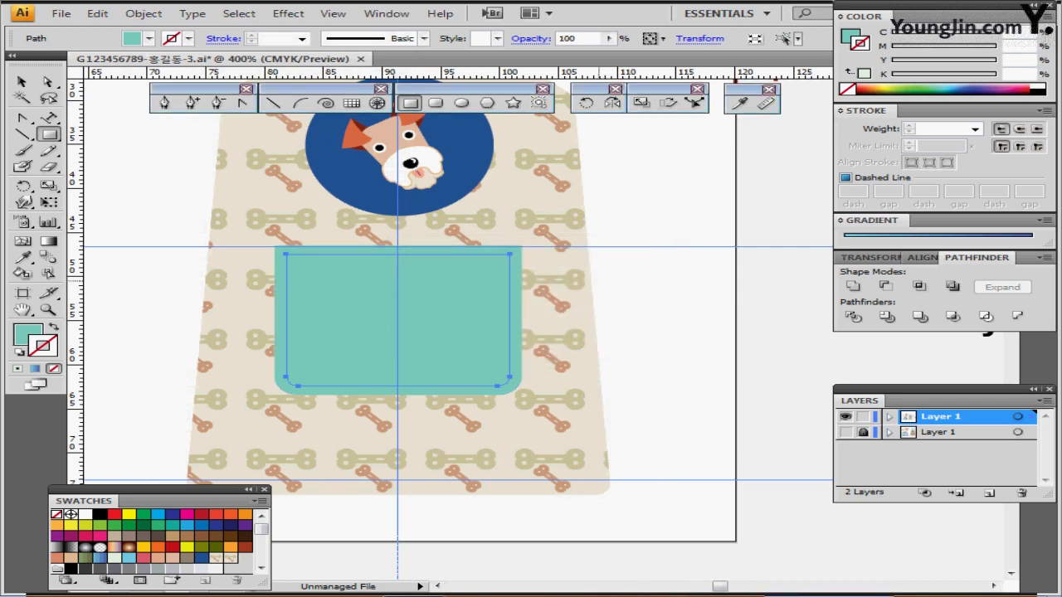
- Copy the dark red dashed stroke and empty fill from the dashed sample onto the inner pocket outline
{"action": "left_click_drag", "start_coordinate": [661, 254], "coordinate": [580, 372]}
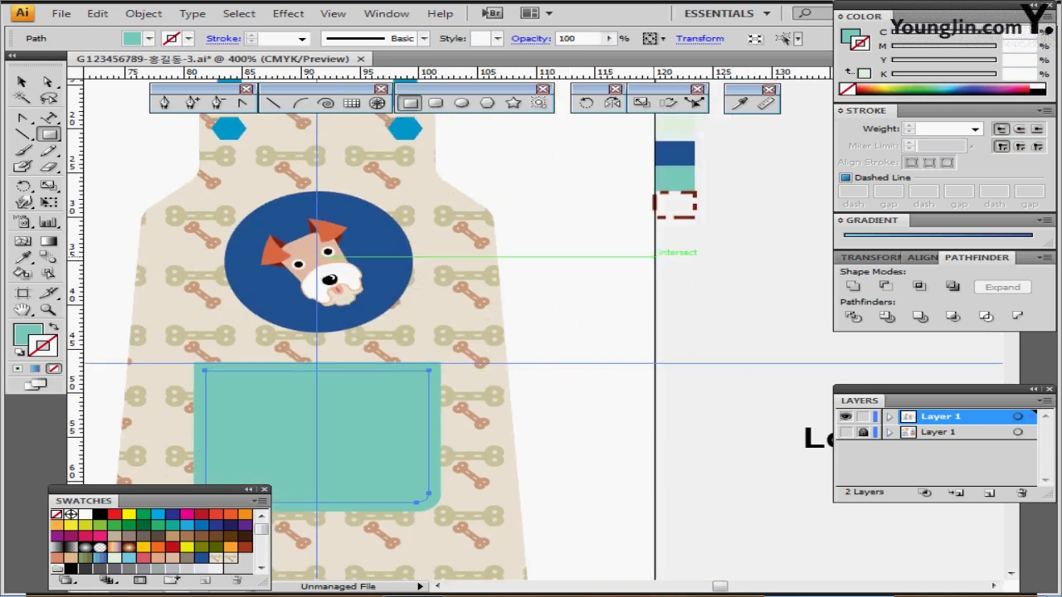
{"action": "key", "text": "i"}
{"action": "left_click", "coordinate": [674, 205]}
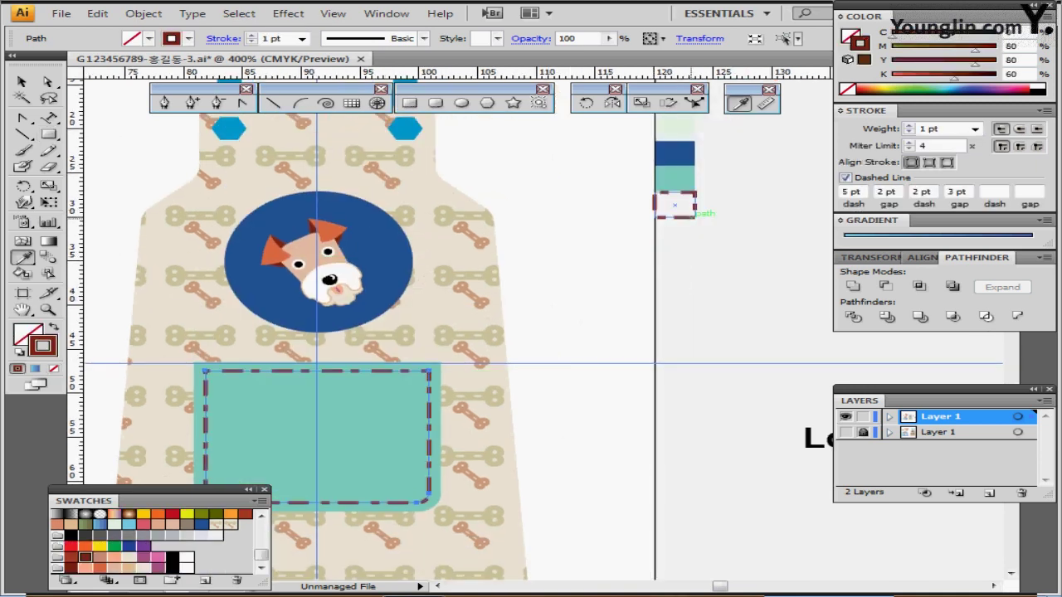
- Set the opacity of the turquoise pocket shape to 60% and clear the selection
{"action": "scroll", "coordinate": [674, 205], "scroll_direction": "down", "scroll_amount": 3}
{"action": "scroll", "coordinate": [674, 205], "scroll_direction": "left", "scroll_amount": 2}
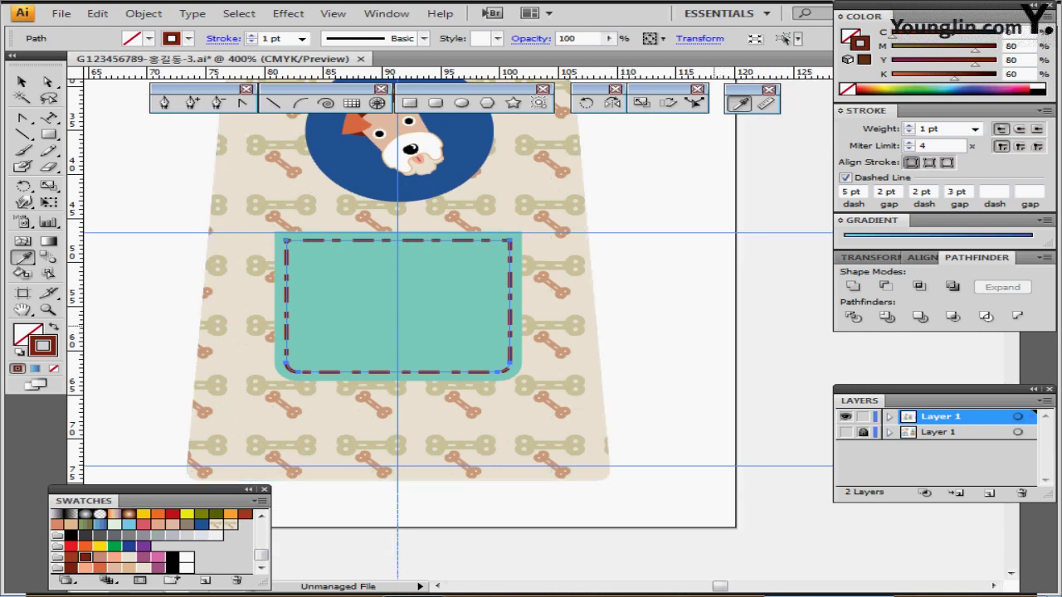
{"action": "left_click_drag", "start_coordinate": [579, 267], "coordinate": [604, 315]}
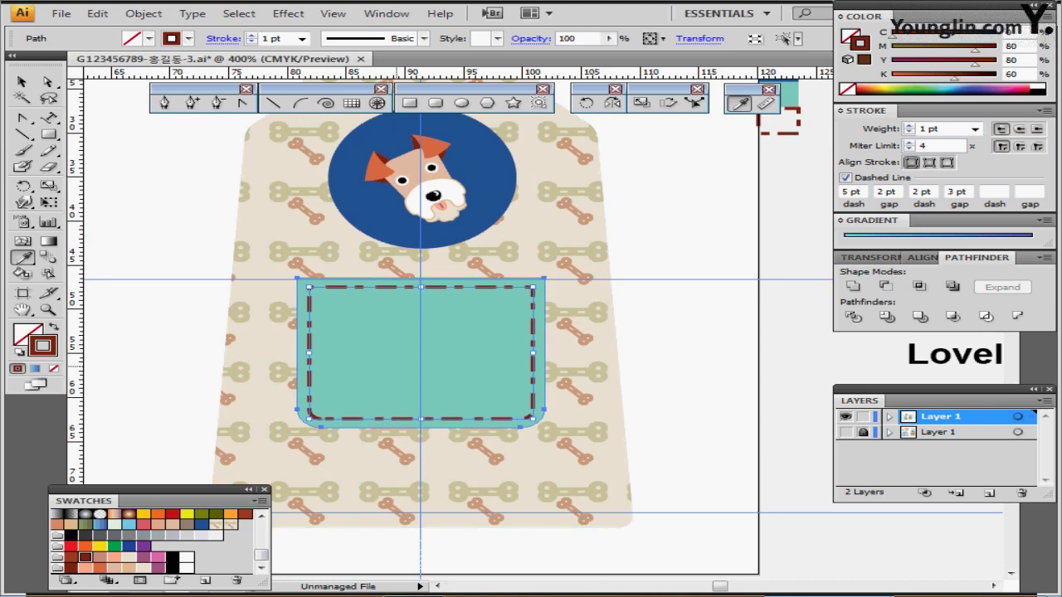
{"action": "left_click", "coordinate": [516, 316], "text": "ctrl"}
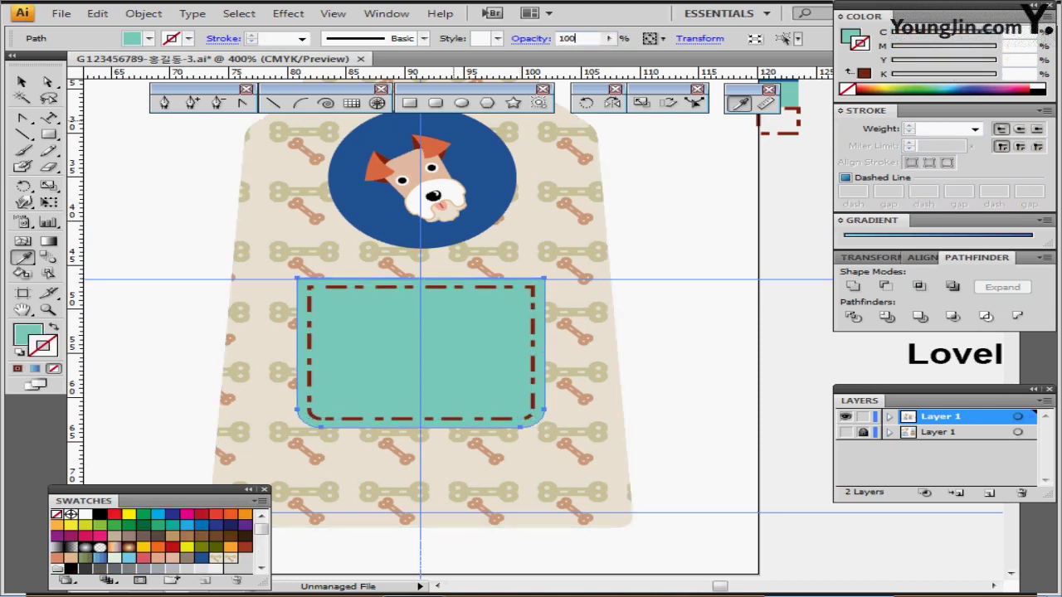
{"action": "left_click", "coordinate": [573, 39]}
{"action": "type", "text": "60"}
{"action": "key", "text": "Return"}
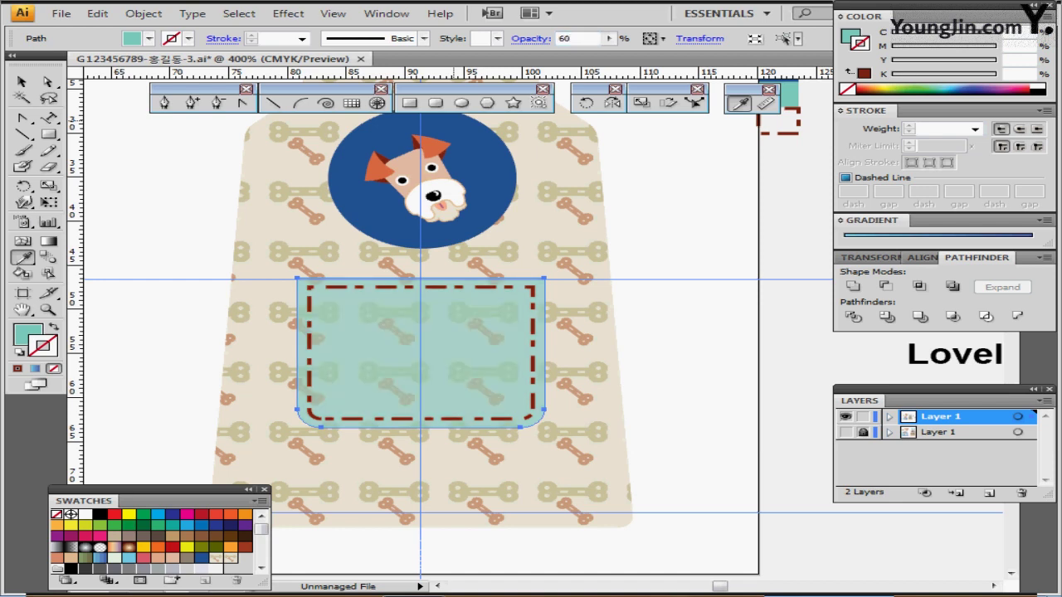
{"action": "key", "text": "ctrl+shift+a"}
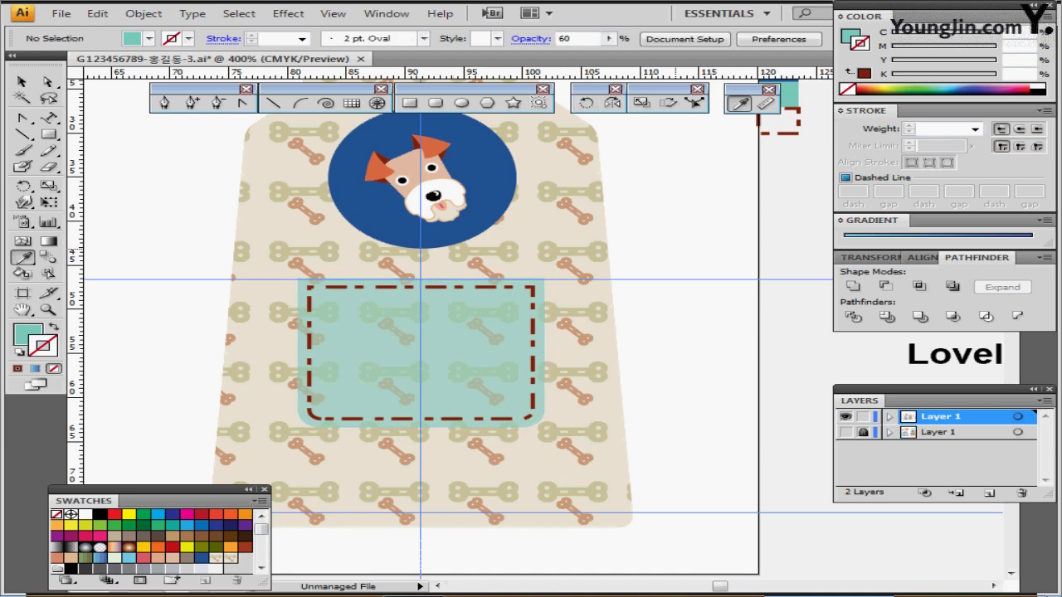
- Copy the small brown bone from the pattern sample and paste it onto the lower part of the apron pocket
{"action": "left_click_drag", "start_coordinate": [494, 225], "coordinate": [578, 246]}
{"action": "left_click", "coordinate": [515, 309], "text": "ctrl+alt"}
{"action": "scroll", "coordinate": [448, 323], "scroll_direction": "down", "scroll_amount": 1}
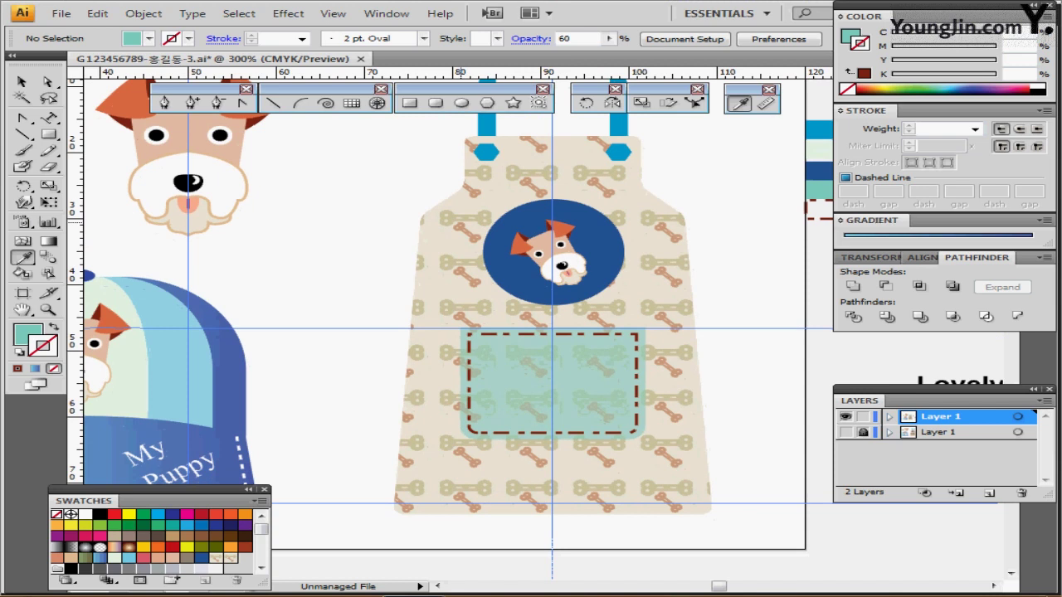
{"action": "left_click_drag", "start_coordinate": [383, 233], "coordinate": [588, 264]}
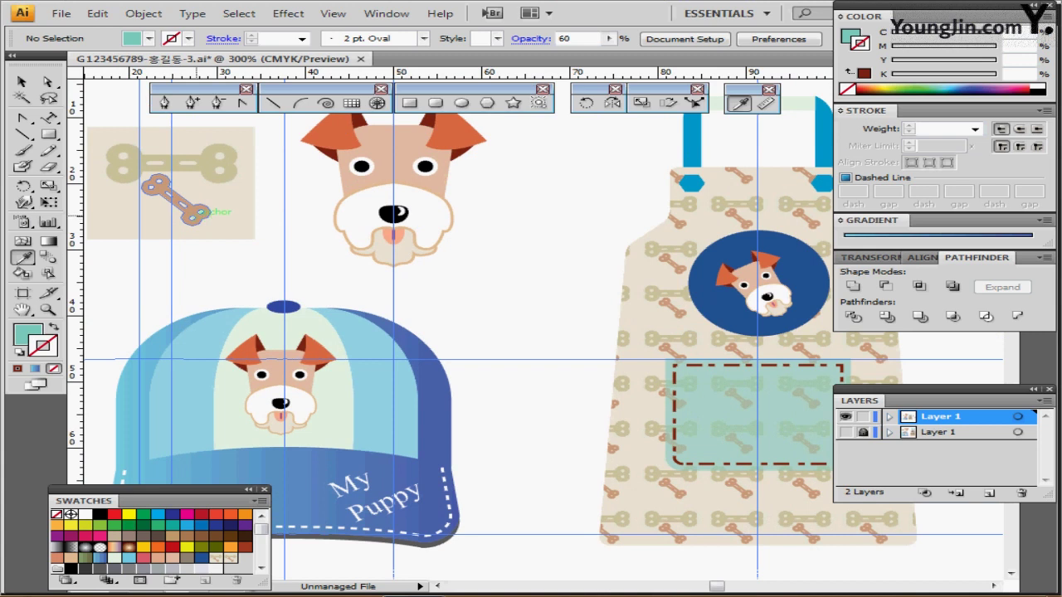
{"action": "left_click", "coordinate": [197, 215], "text": "ctrl"}
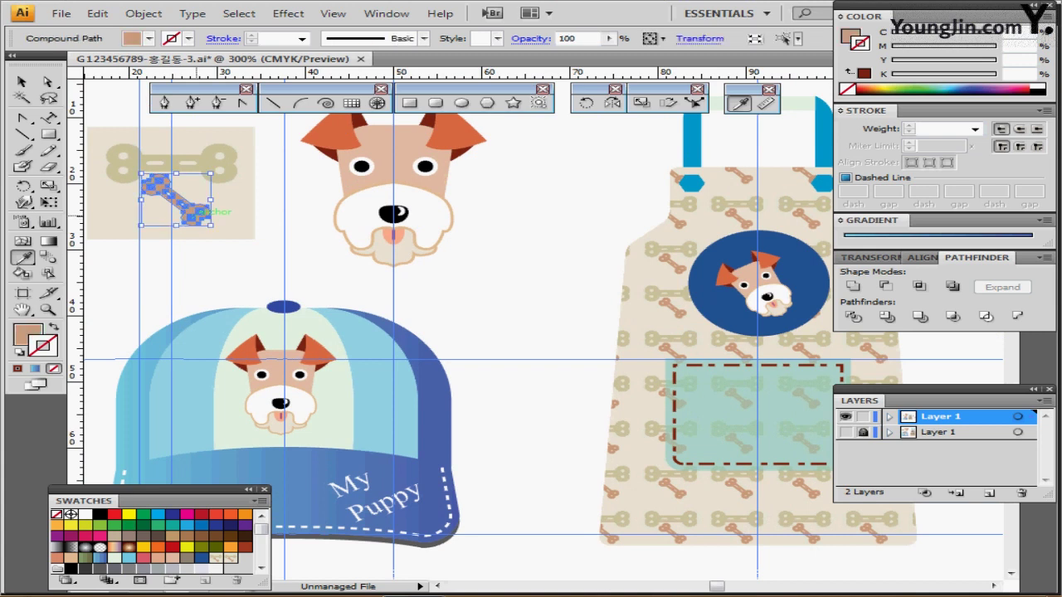
{"action": "left_click_drag", "start_coordinate": [756, 412], "coordinate": [497, 348]}
{"action": "left_click", "coordinate": [509, 350], "text": "ctrl"}
{"action": "left_click", "coordinate": [509, 349], "text": "ctrl"}
{"action": "left_click_drag", "start_coordinate": [584, 331], "coordinate": [458, 336]}
{"action": "key", "text": "ctrl+v"}
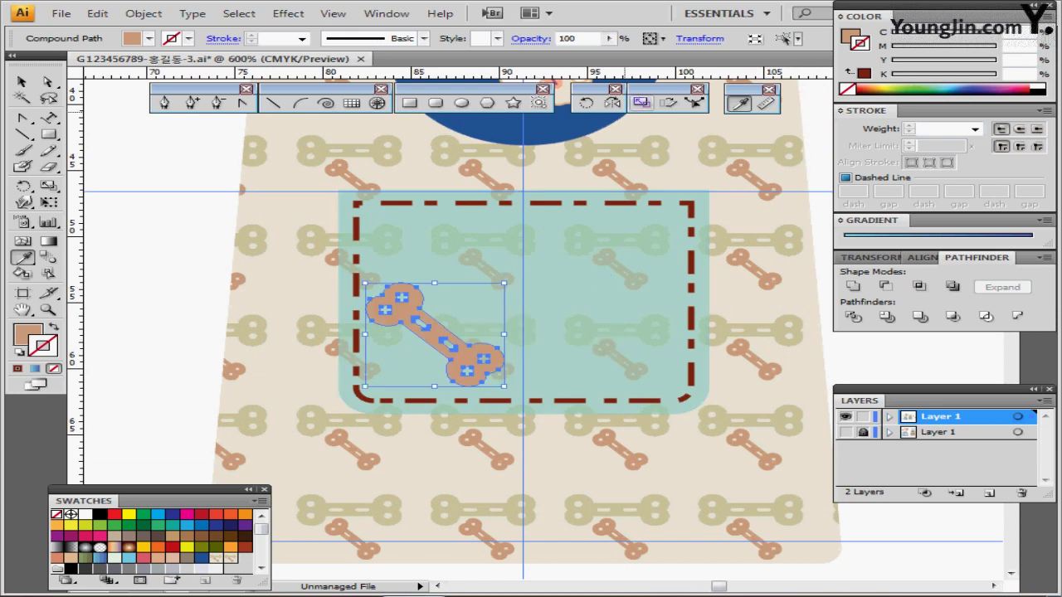
- Scale the pasted brown bone uniformly to 90%
{"action": "double_click", "coordinate": [641, 102]}
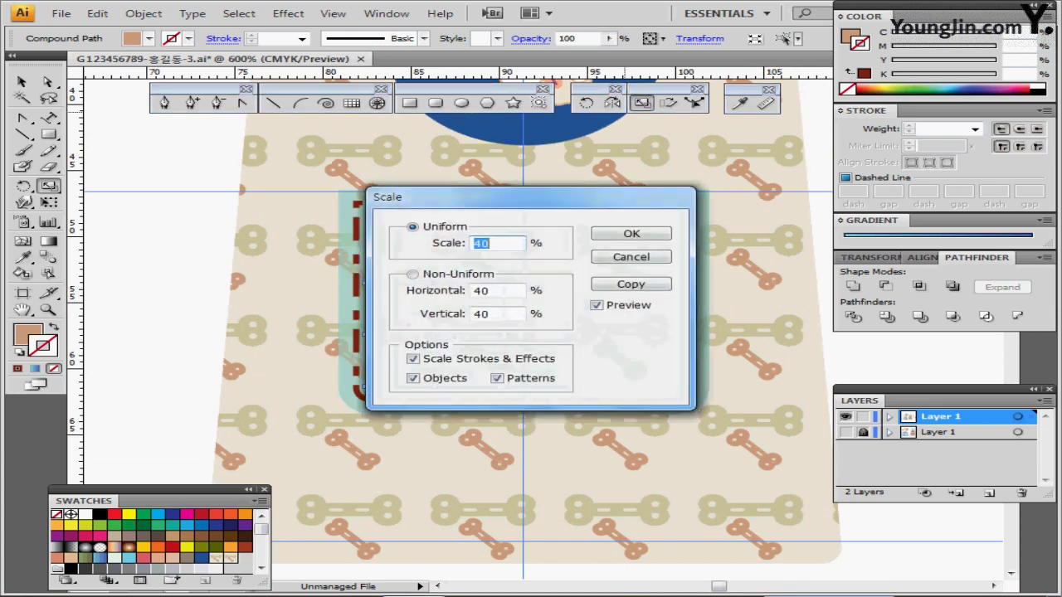
{"action": "type", "text": "90"}
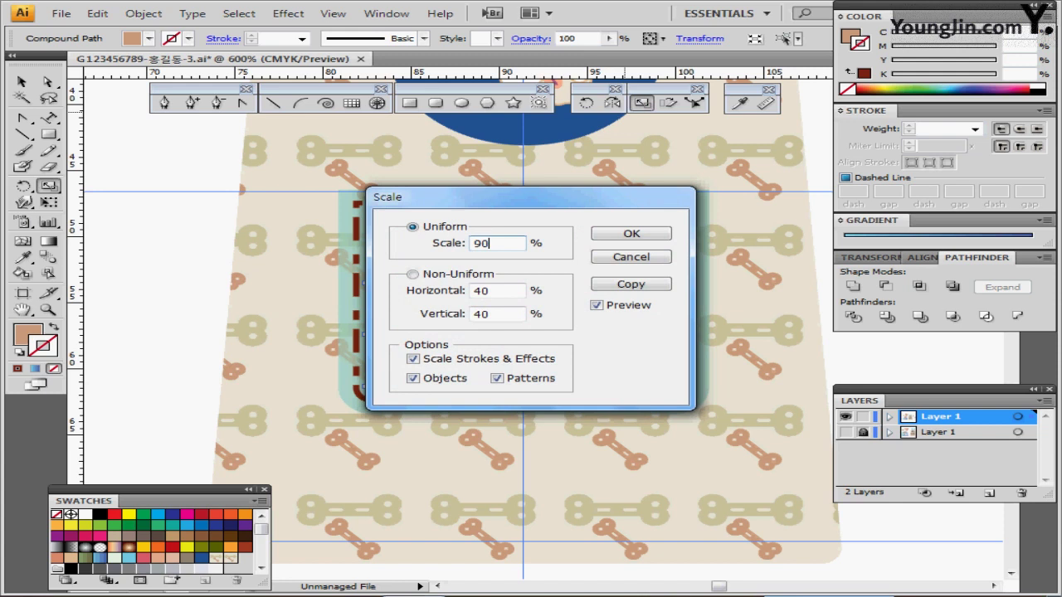
{"action": "left_click_drag", "start_coordinate": [465, 197], "coordinate": [656, 174]}
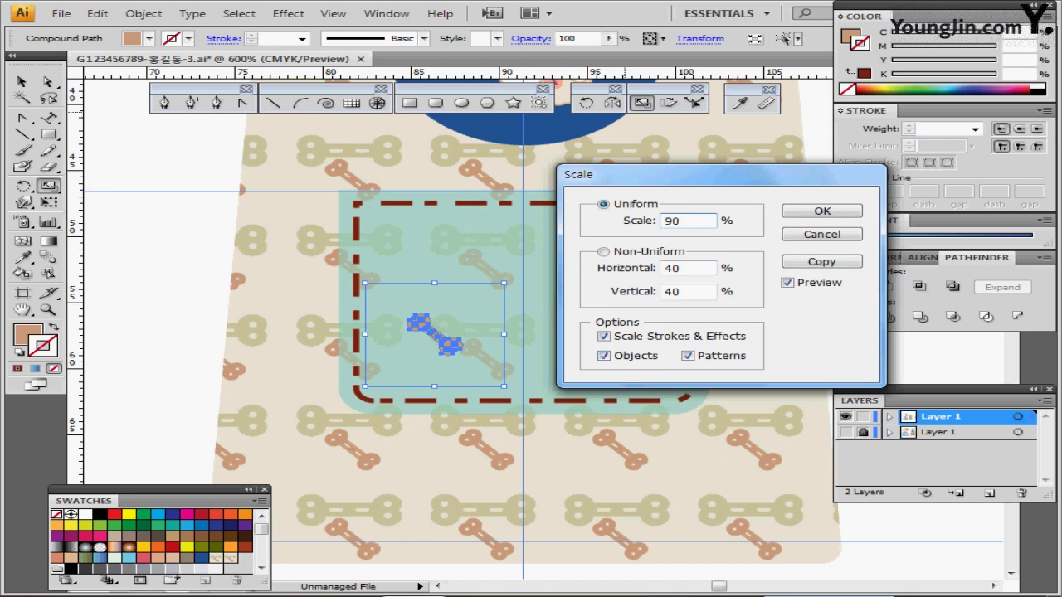
{"action": "key", "text": "Tab"}
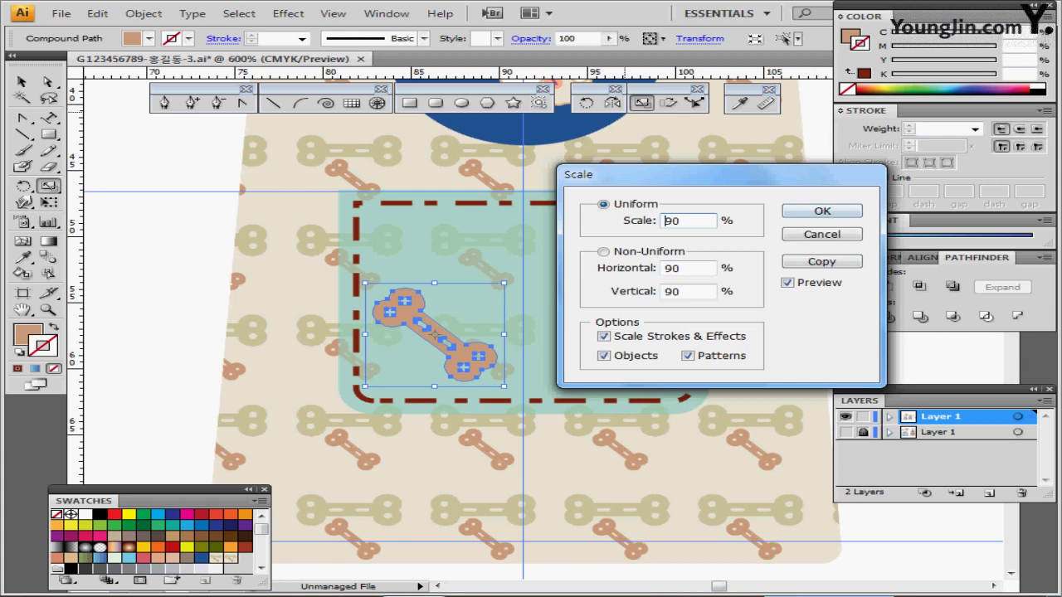
{"action": "key", "text": "Return"}
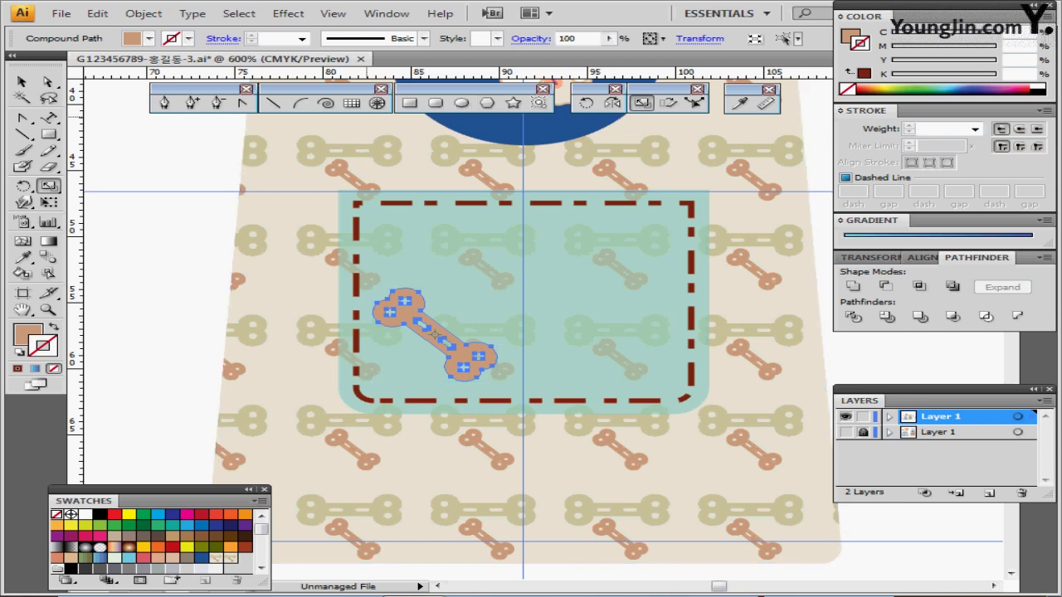
- Rotate the brown bone on the pocket by 110°
{"action": "double_click", "coordinate": [586, 102]}
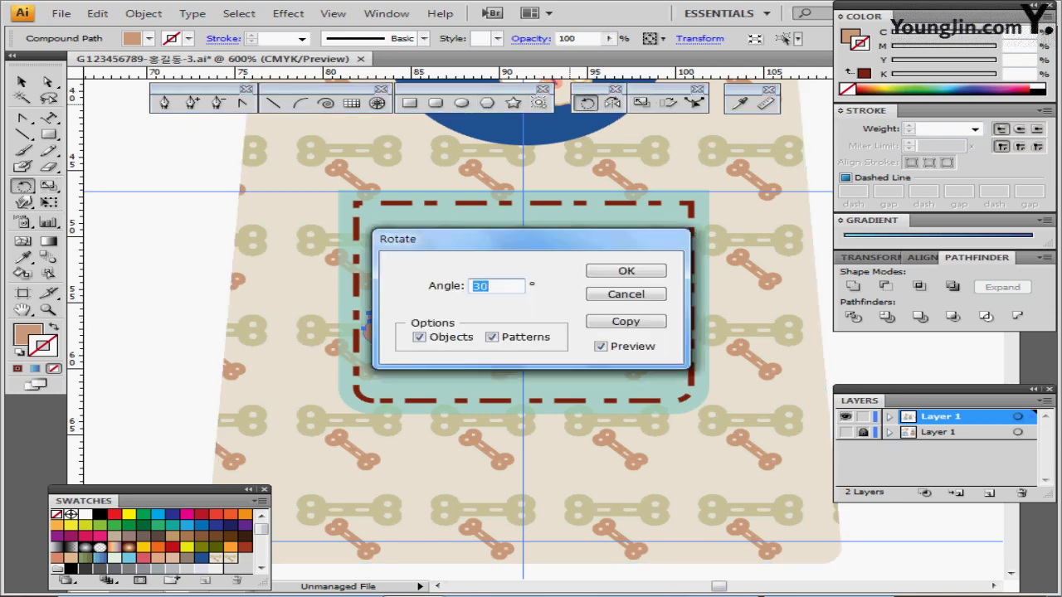
{"action": "type", "text": "110"}
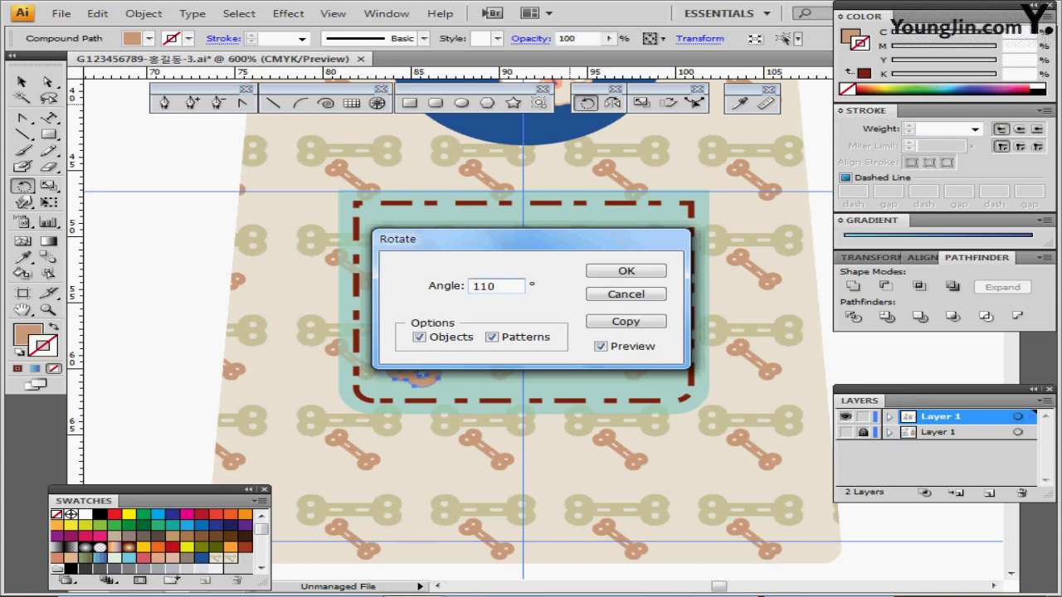
{"action": "key", "text": "Return"}
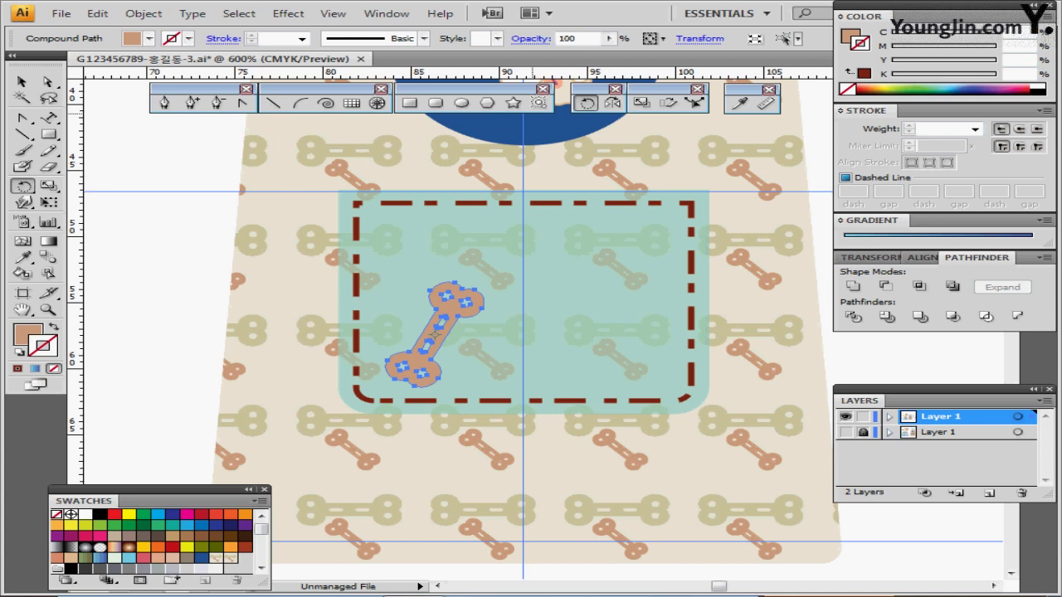
- Duplicate the rotated bone horizontally twice at equal spacing to form a row of three across the pocket
{"action": "key", "text": "v"}
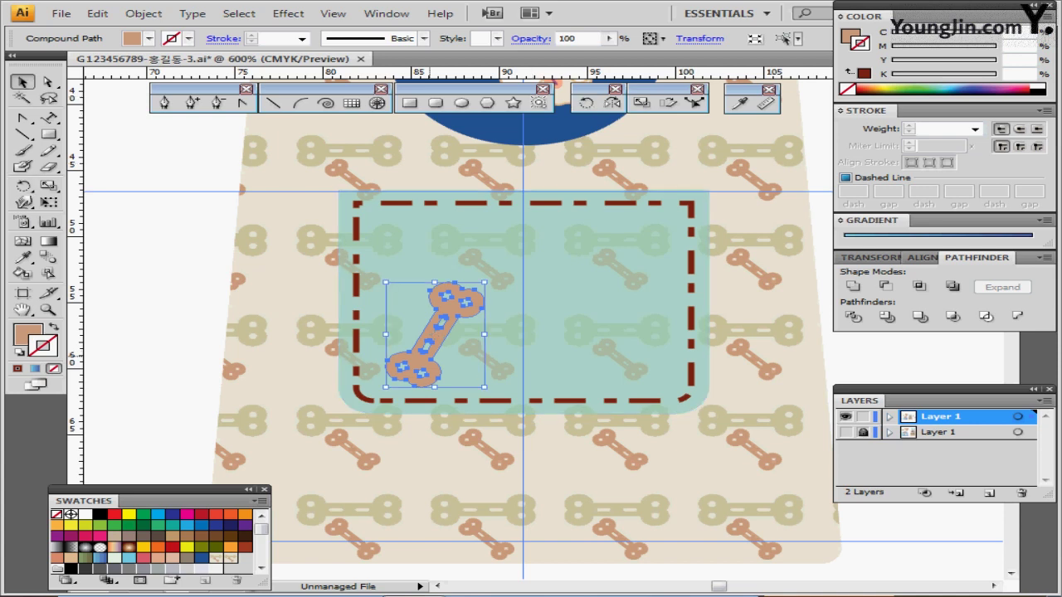
{"action": "left_click_drag", "start_coordinate": [431, 366], "coordinate": [510, 366]}
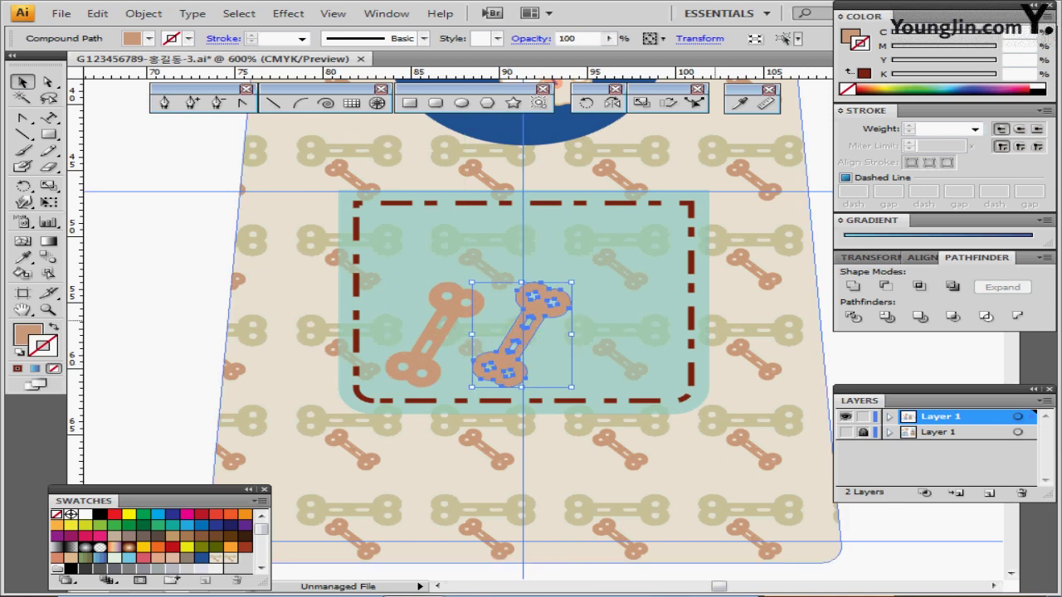
{"action": "key", "text": "ctrl+d"}
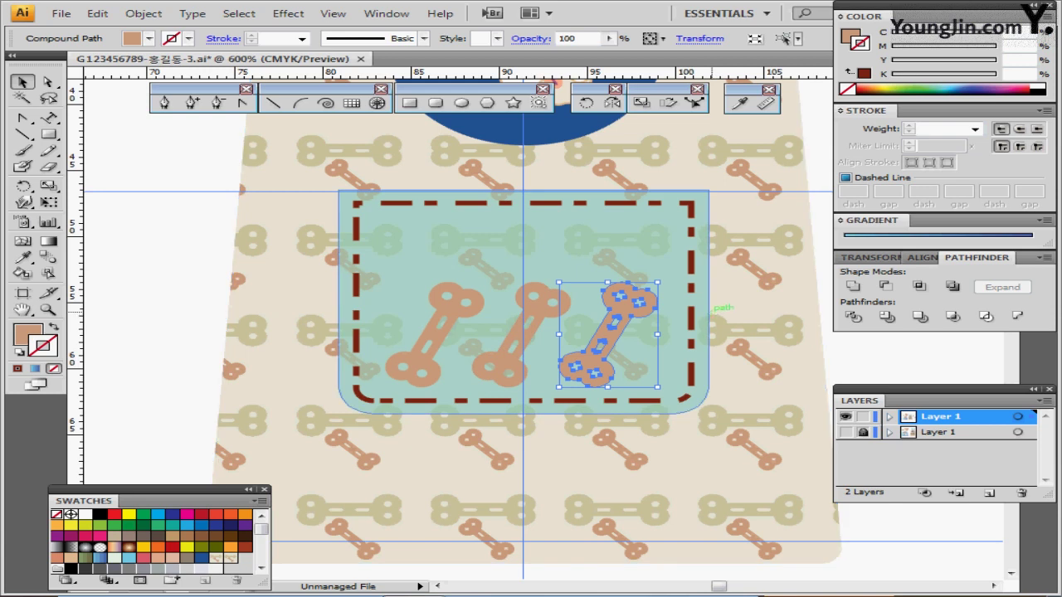
- Group the three pocket bones and nudge the group slightly right to centre it on the vertical guide
{"action": "left_click", "coordinate": [539, 302], "text": "shift"}
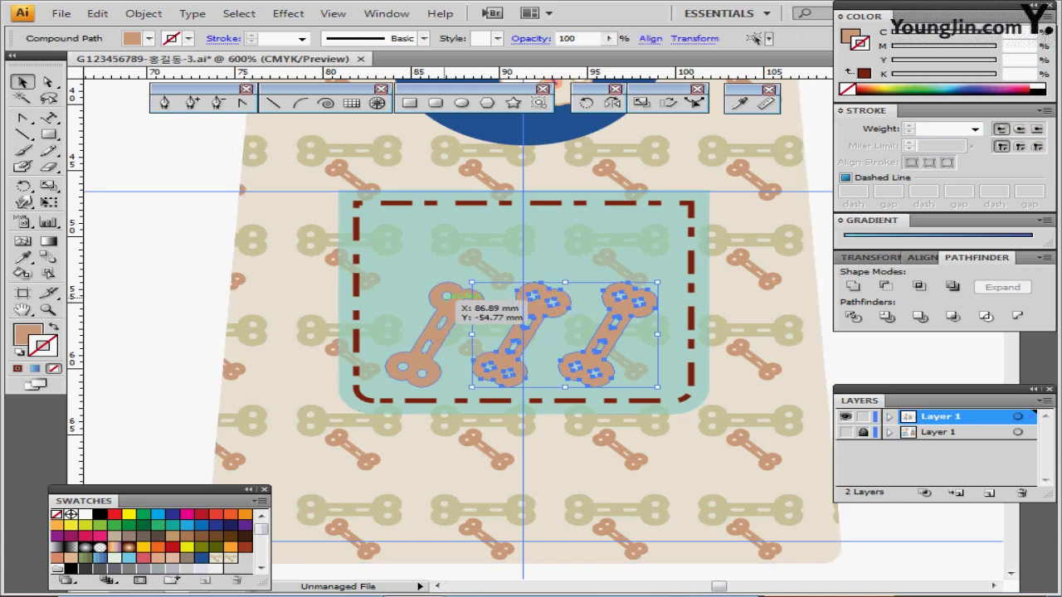
{"action": "left_click", "coordinate": [448, 296], "text": "shift"}
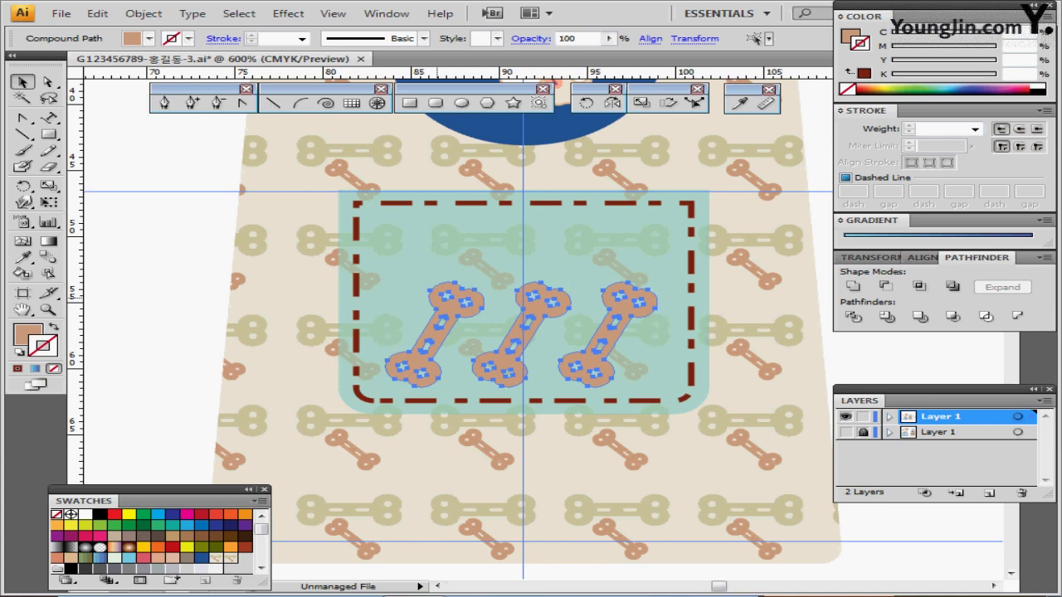
{"action": "key", "text": "ctrl+g"}
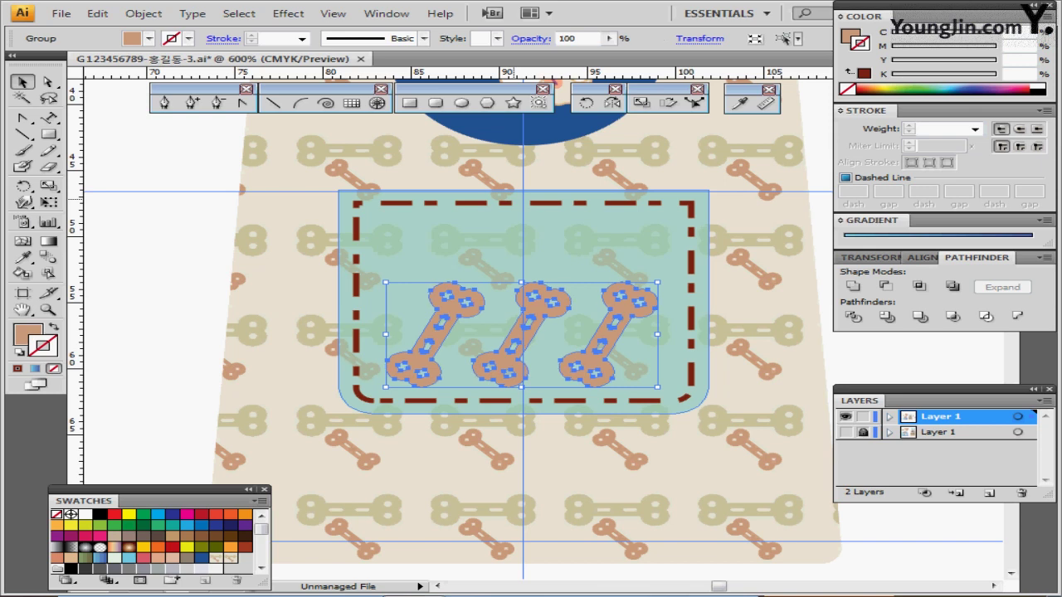
{"action": "key", "text": "Right"}
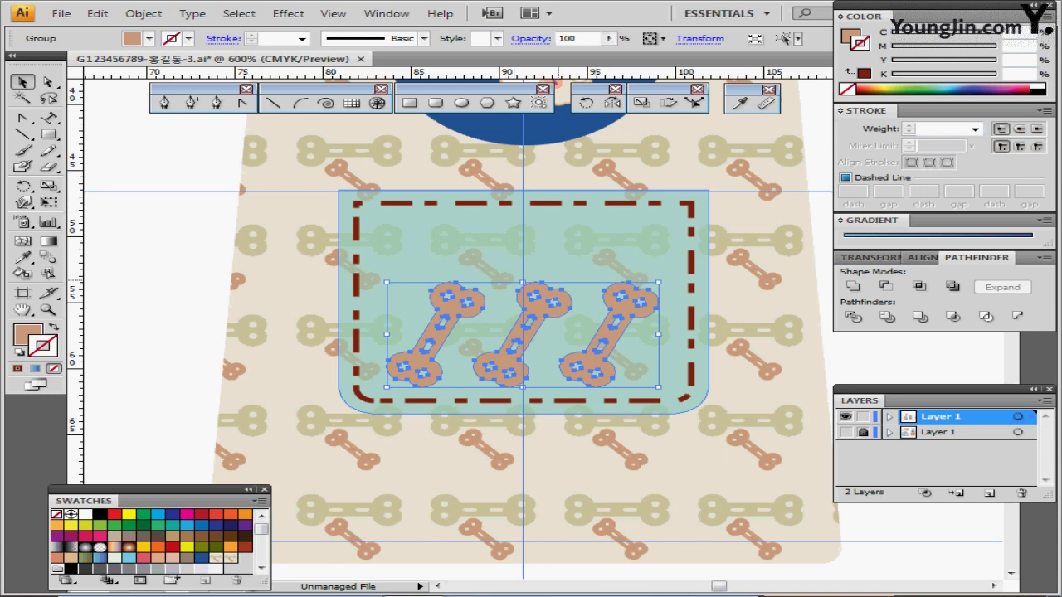
- Move the "Lovely Pet" text from beside the artboard onto the pocket, centred above the three bones, and nudge it up slightly
{"action": "key", "text": "ctrl+minus"}
{"action": "key", "text": "ctrl+minus"}
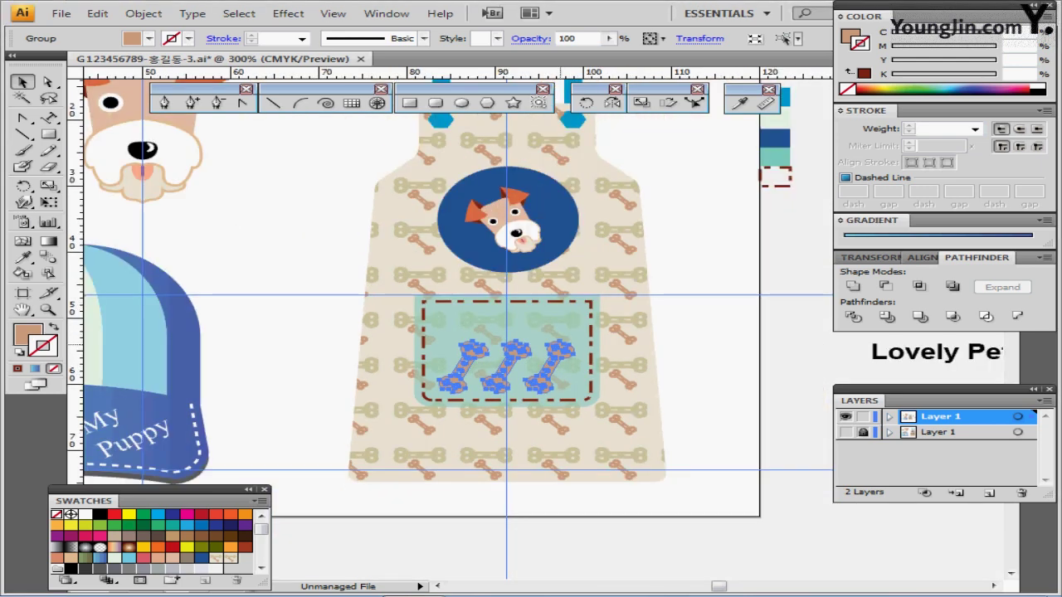
{"action": "left_click_drag", "start_coordinate": [561, 345], "coordinate": [463, 363]}
{"action": "left_click", "coordinate": [730, 357]}
{"action": "key", "text": "t"}
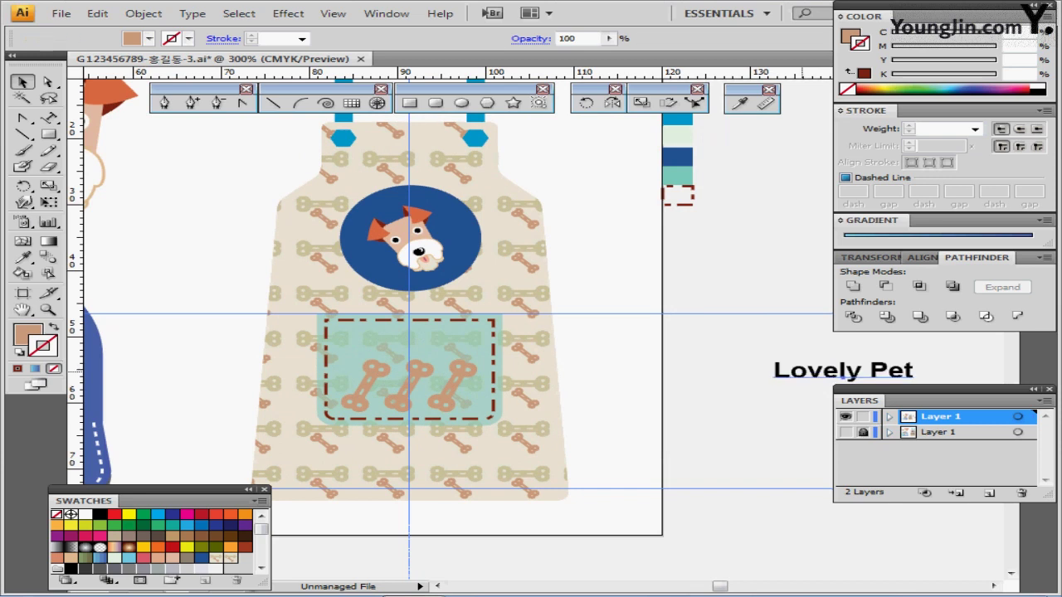
{"action": "left_click_drag", "start_coordinate": [809, 365], "coordinate": [370, 345]}
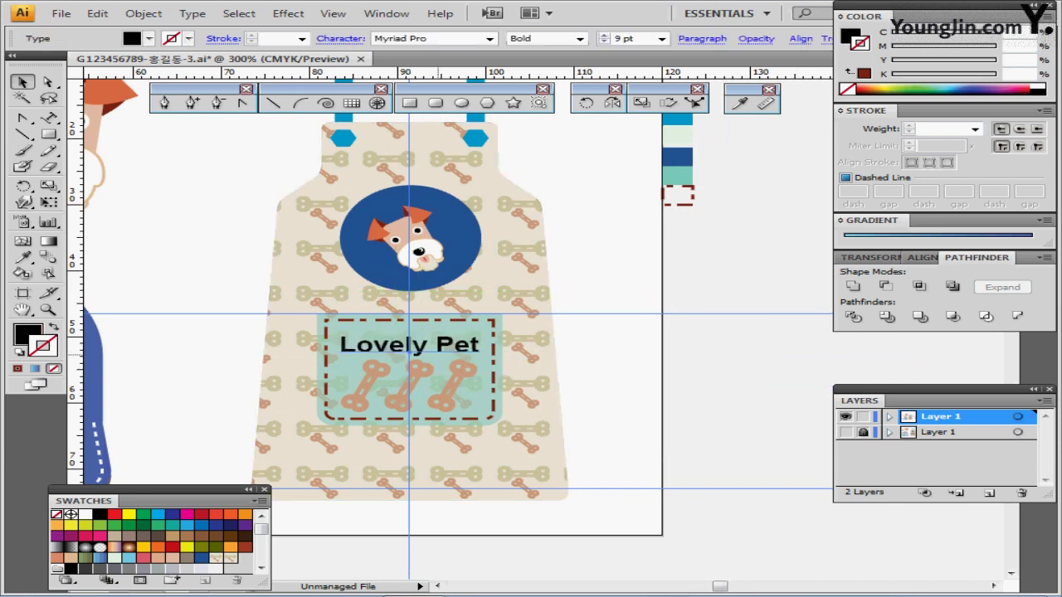
{"action": "left_click", "coordinate": [439, 362], "text": "ctrl"}
{"action": "left_click", "coordinate": [514, 368], "text": "ctrl"}
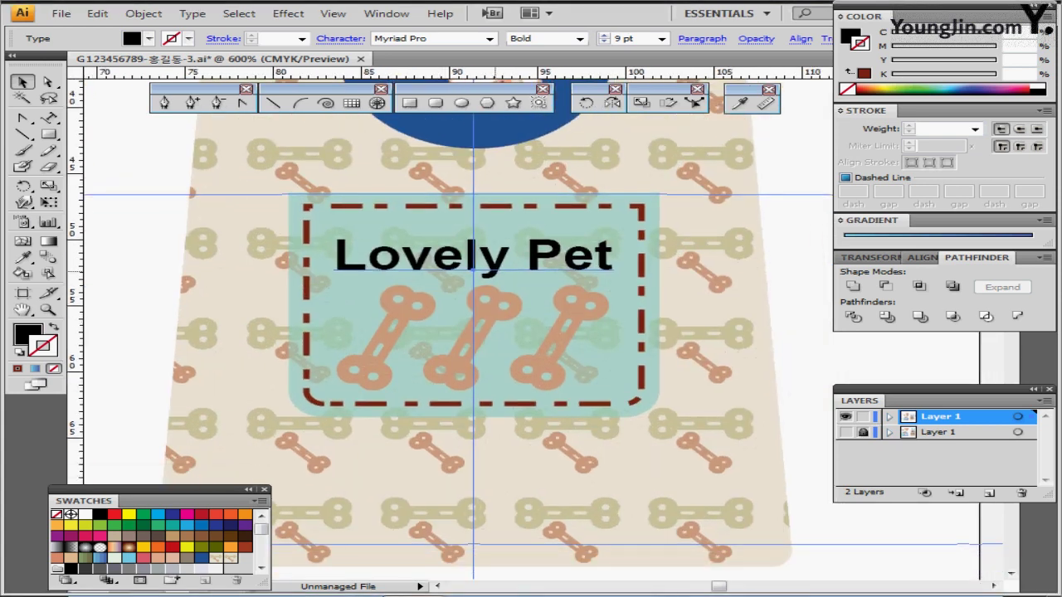
{"action": "key", "text": "Up"}
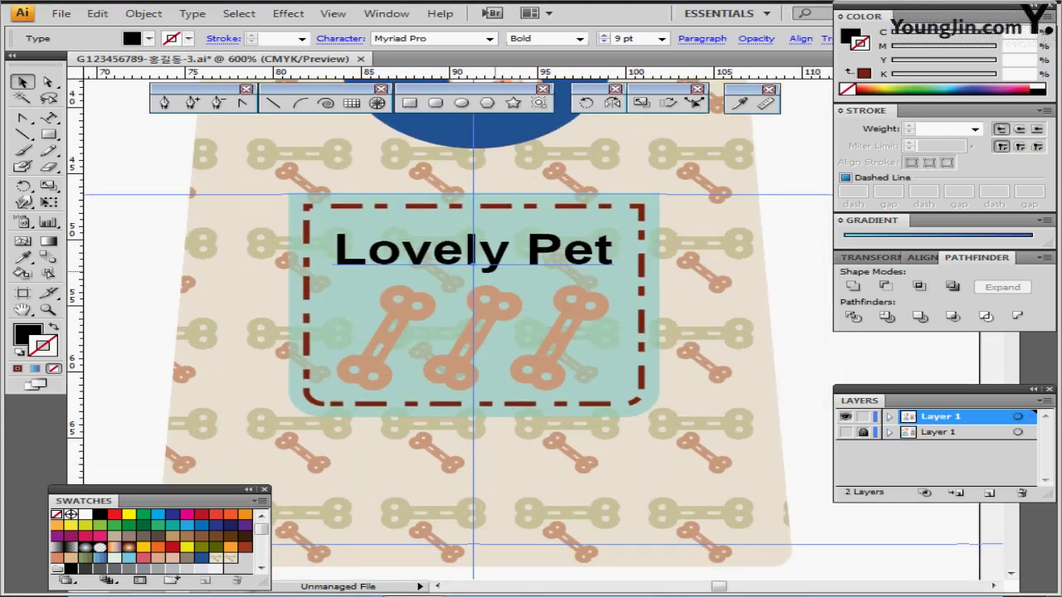
- Turn the bounding box display on, deselect the text and hide the guides
{"action": "key", "text": "ctrl+shift+b"}
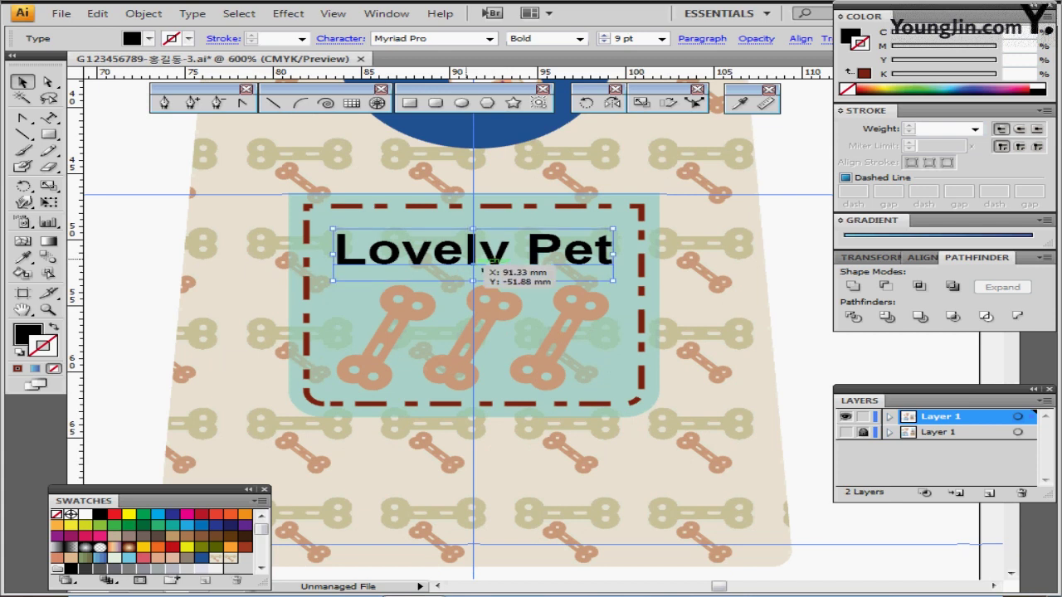
{"action": "key", "text": "ctrl+shift+a"}
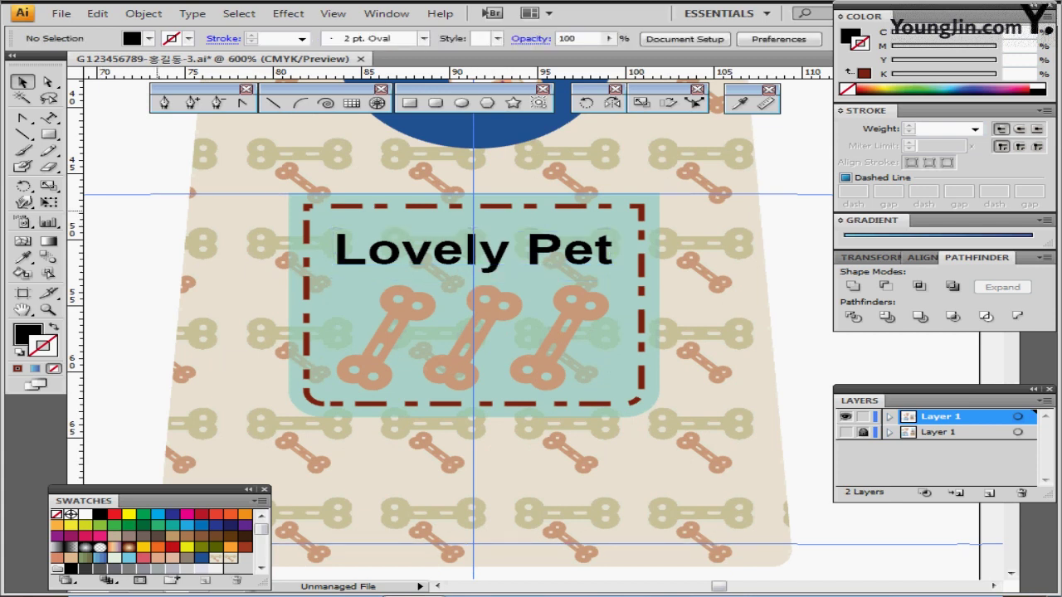
{"action": "key", "text": "ctrl+semicolon"}
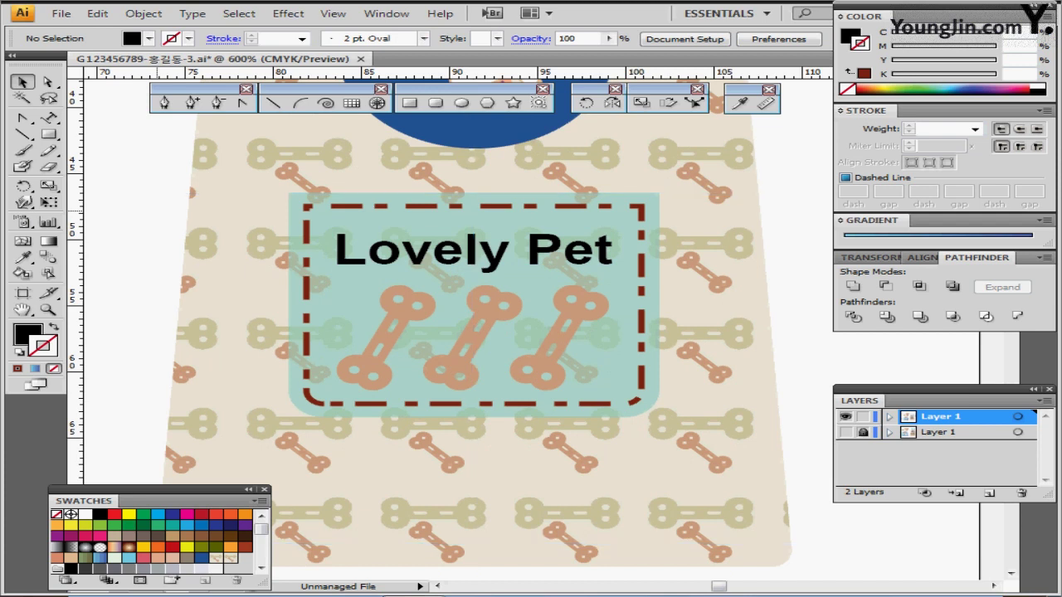
{"action": "key", "text": "ctrl+0"}
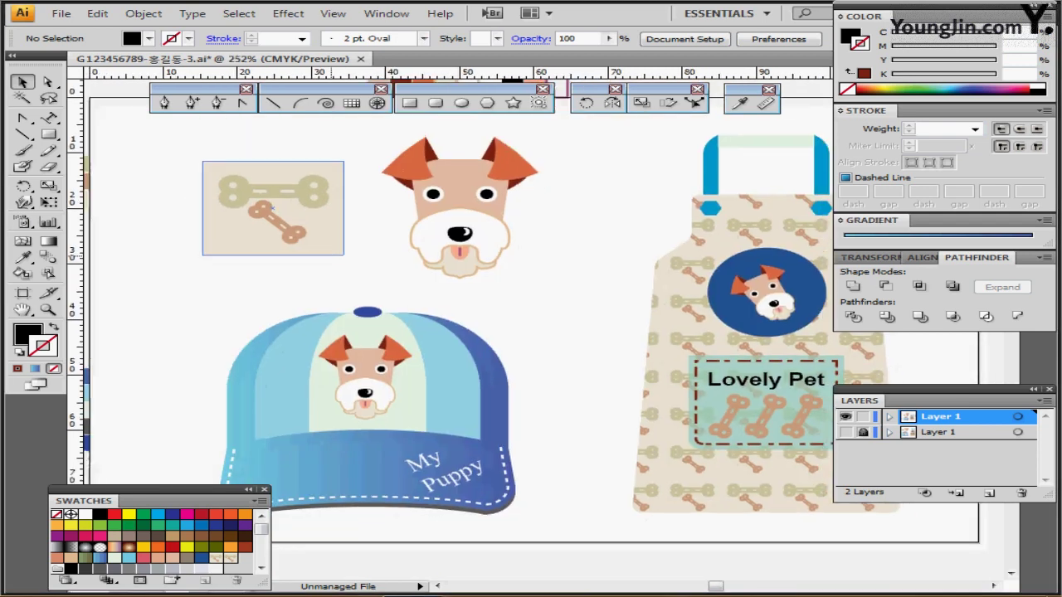